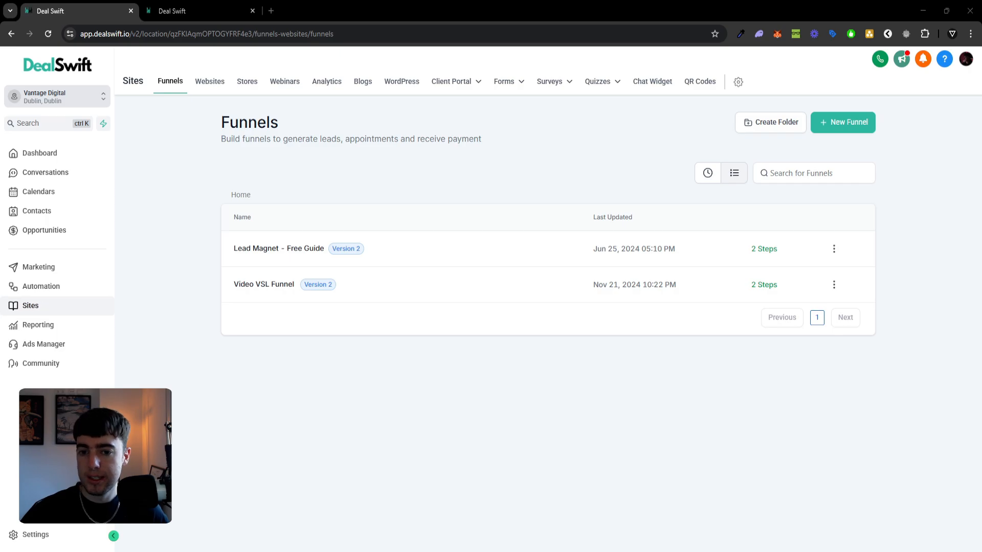
Start a new funnel from templates and filter the template library to the Real Estate category
{"action": "left_click", "coordinate": [842, 123]}
{"action": "left_click", "coordinate": [573, 271]}
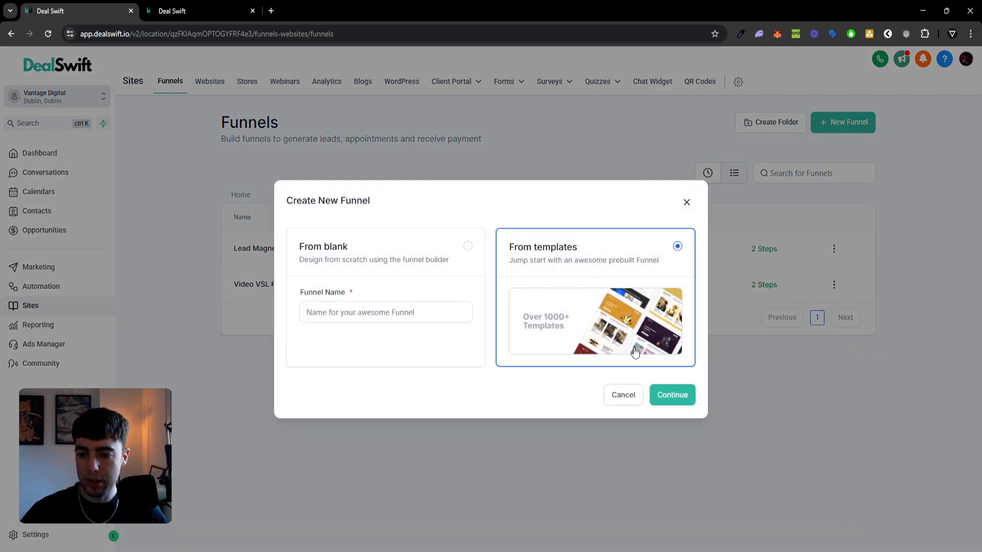
{"action": "left_click", "coordinate": [679, 397]}
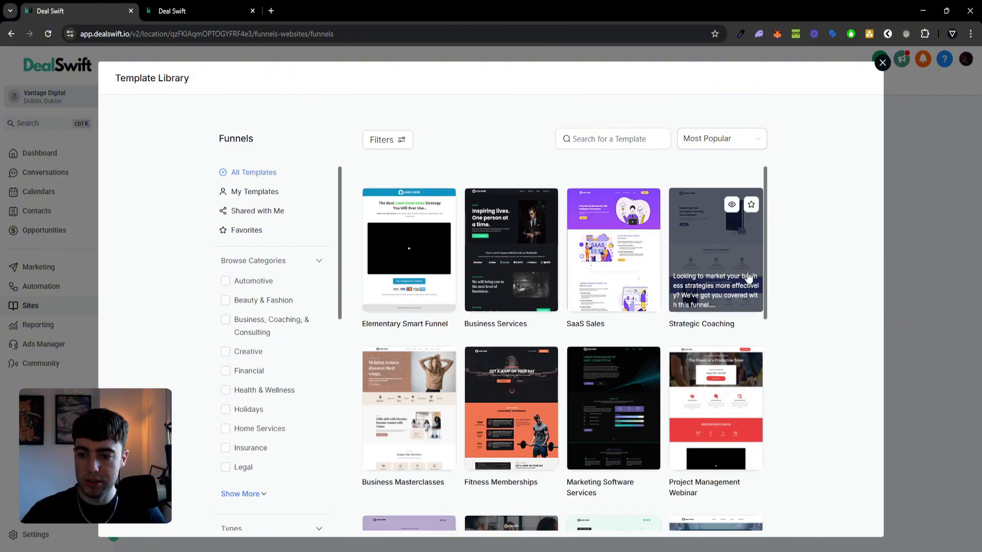
{"action": "scroll", "coordinate": [296, 330], "scroll_direction": "down", "scroll_amount": 3}
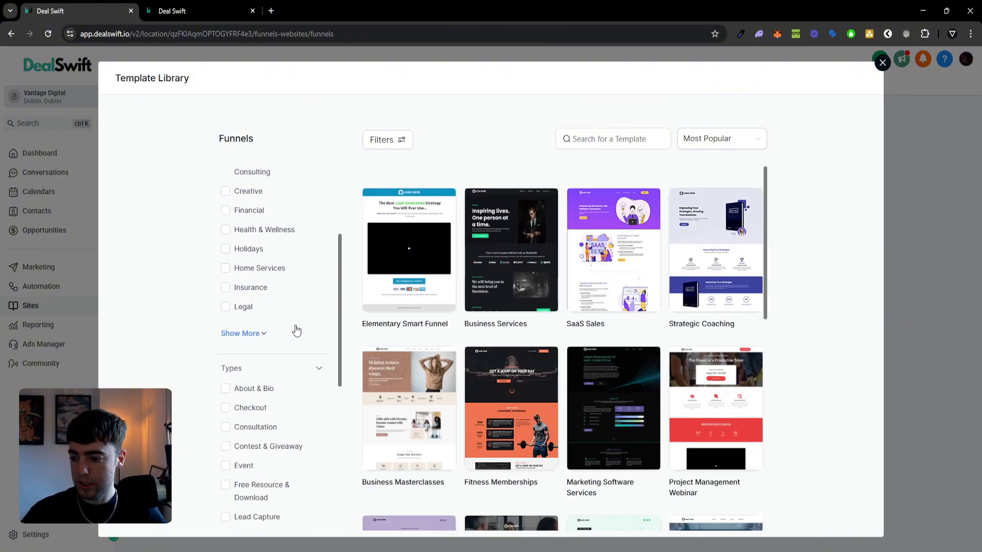
{"action": "left_click", "coordinate": [246, 334]}
{"action": "left_click", "coordinate": [263, 385]}
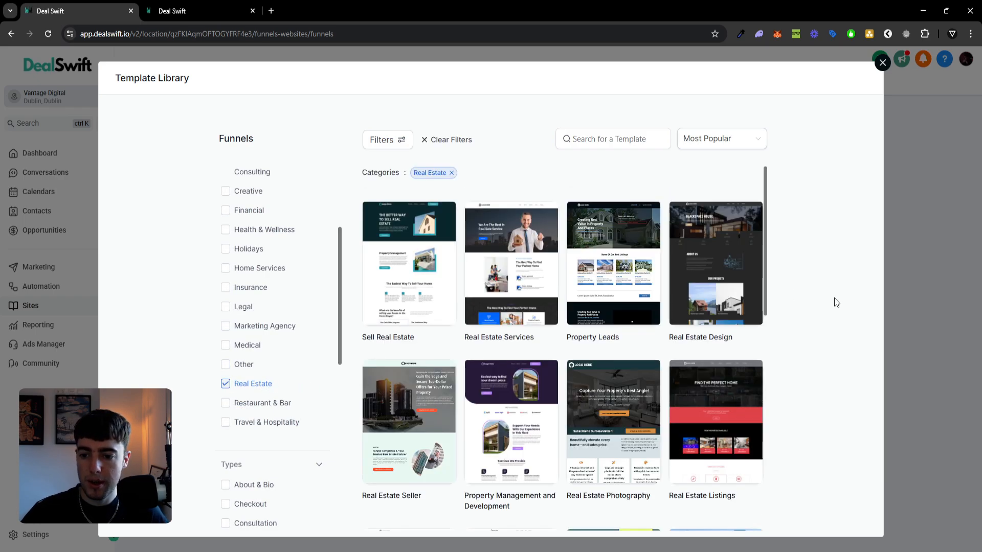
Browse the real estate templates, preview Property Leads and continue with it as the new funnel's template
{"action": "scroll", "coordinate": [729, 355], "scroll_direction": "down", "scroll_amount": 2}
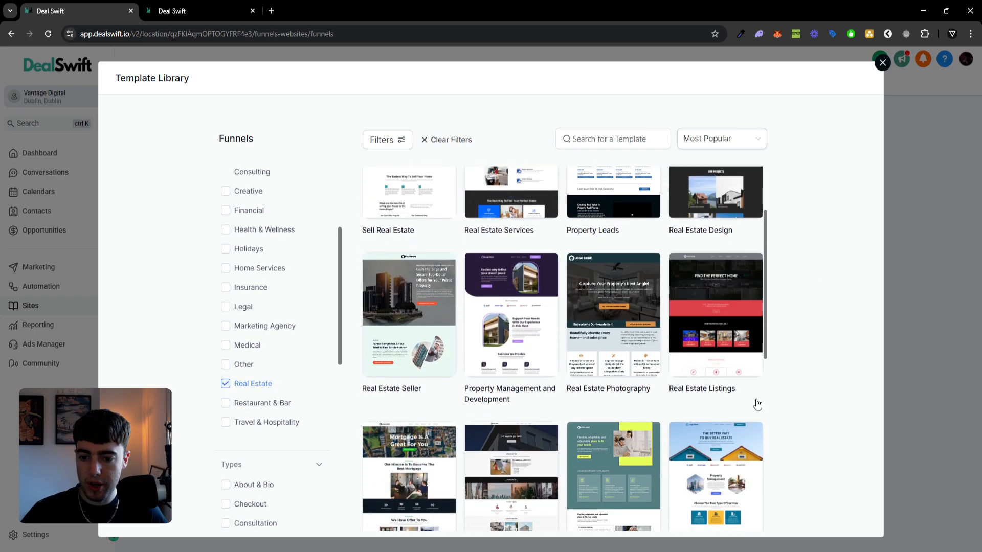
{"action": "scroll", "coordinate": [712, 443], "scroll_direction": "down", "scroll_amount": 2}
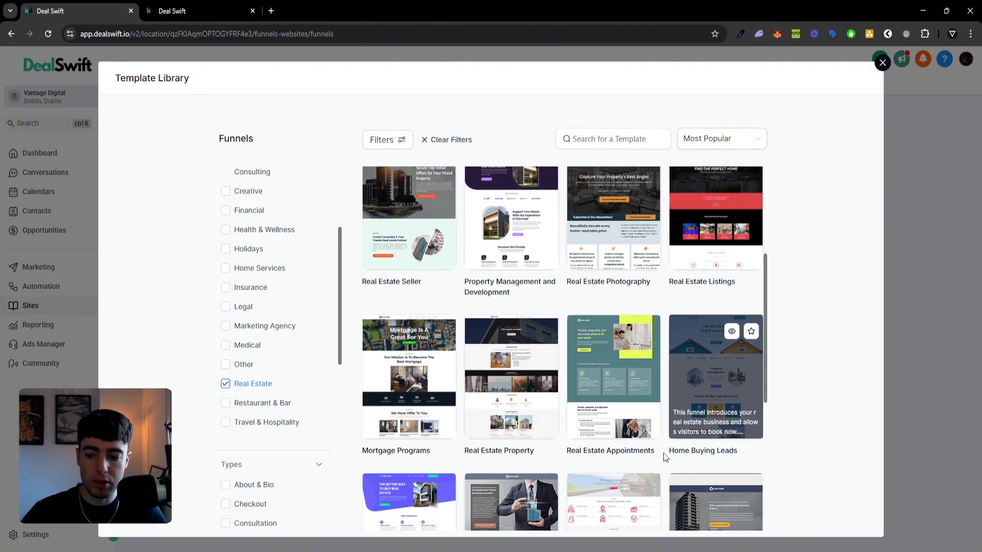
{"action": "scroll", "coordinate": [621, 446], "scroll_direction": "down", "scroll_amount": 2}
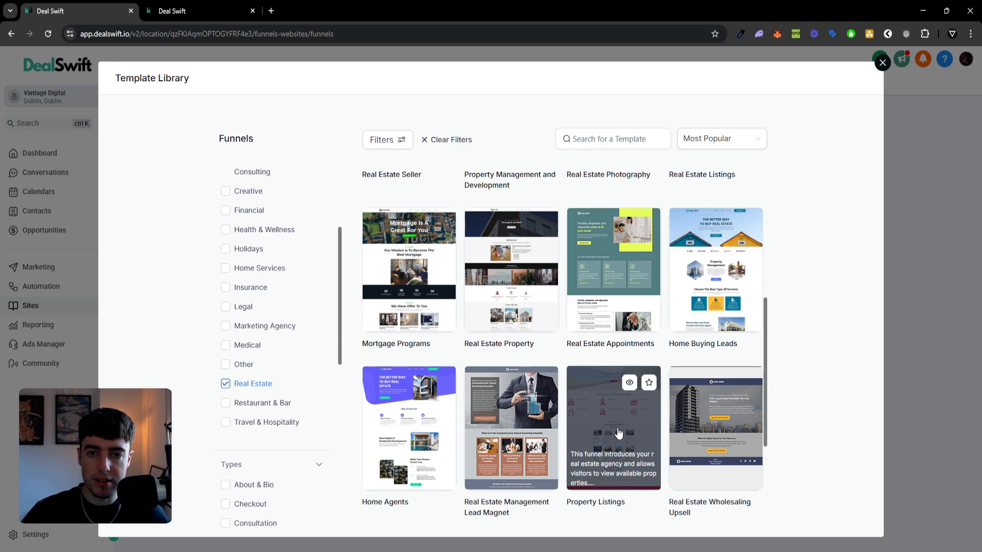
{"action": "scroll", "coordinate": [618, 433], "scroll_direction": "up", "scroll_amount": 2}
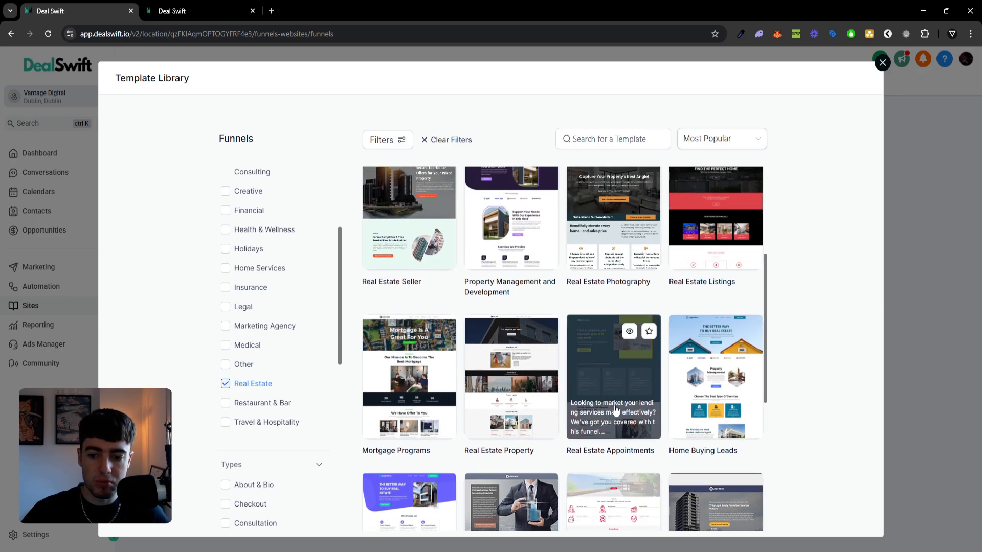
{"action": "scroll", "coordinate": [615, 410], "scroll_direction": "up", "scroll_amount": 3}
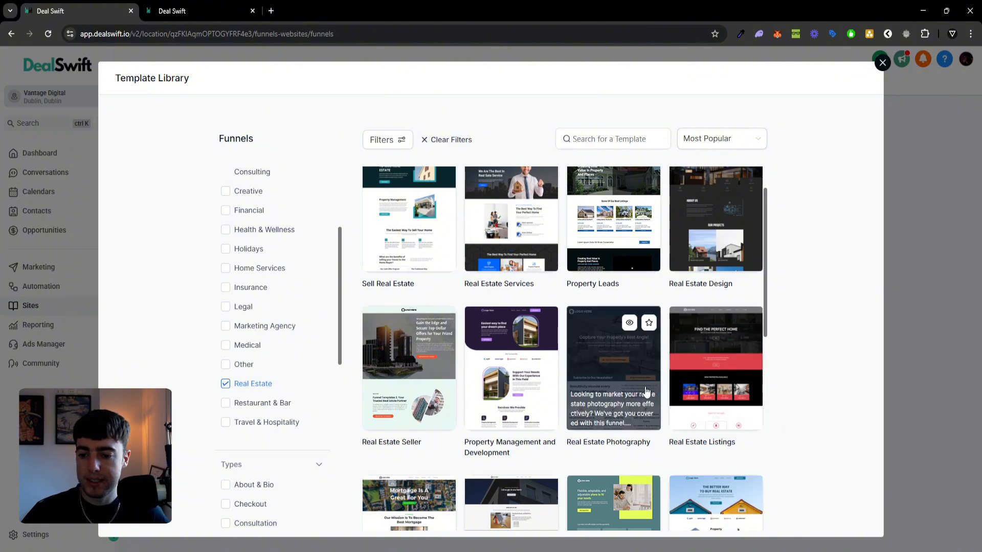
{"action": "scroll", "coordinate": [646, 392], "scroll_direction": "up", "scroll_amount": 1}
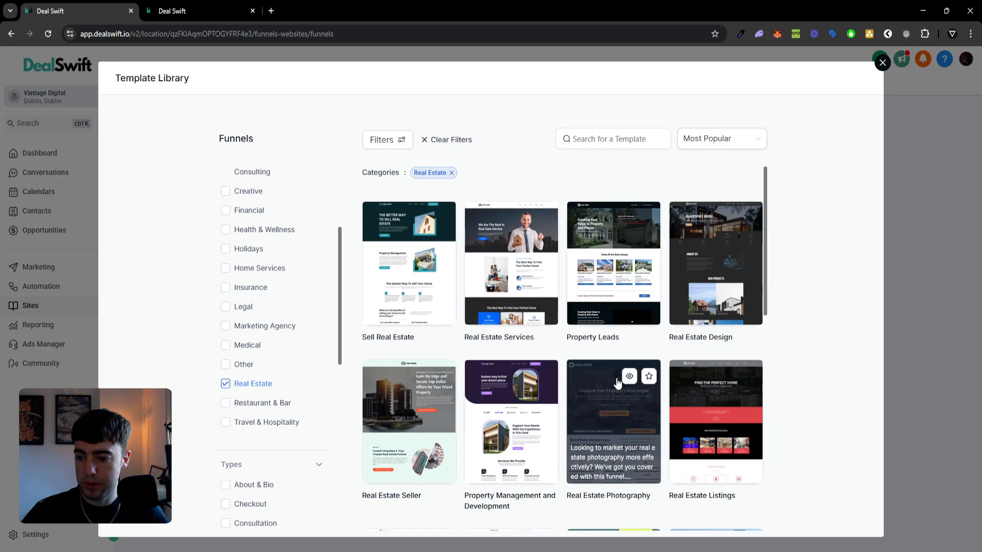
{"action": "scroll", "coordinate": [617, 382], "scroll_direction": "down", "scroll_amount": 2}
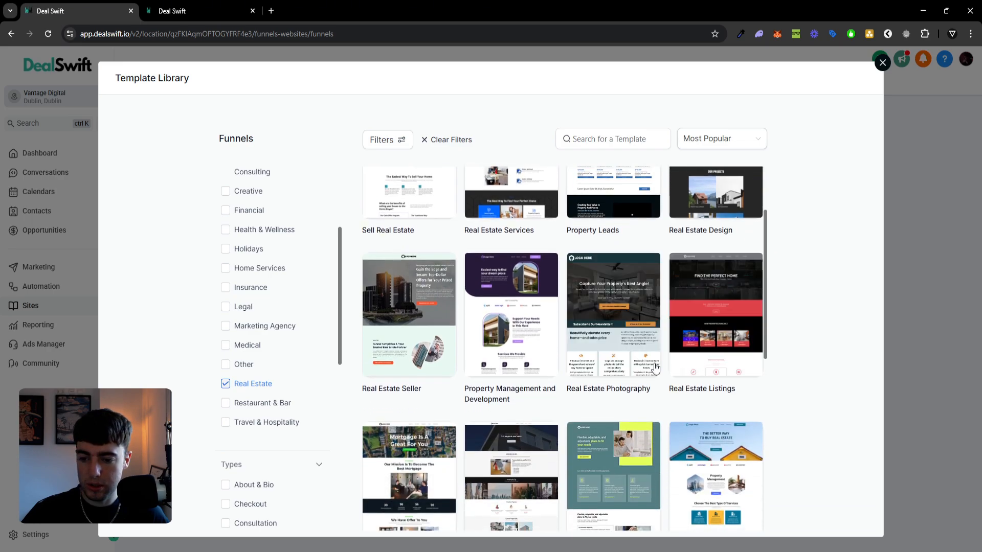
{"action": "scroll", "coordinate": [629, 389], "scroll_direction": "up", "scroll_amount": 2}
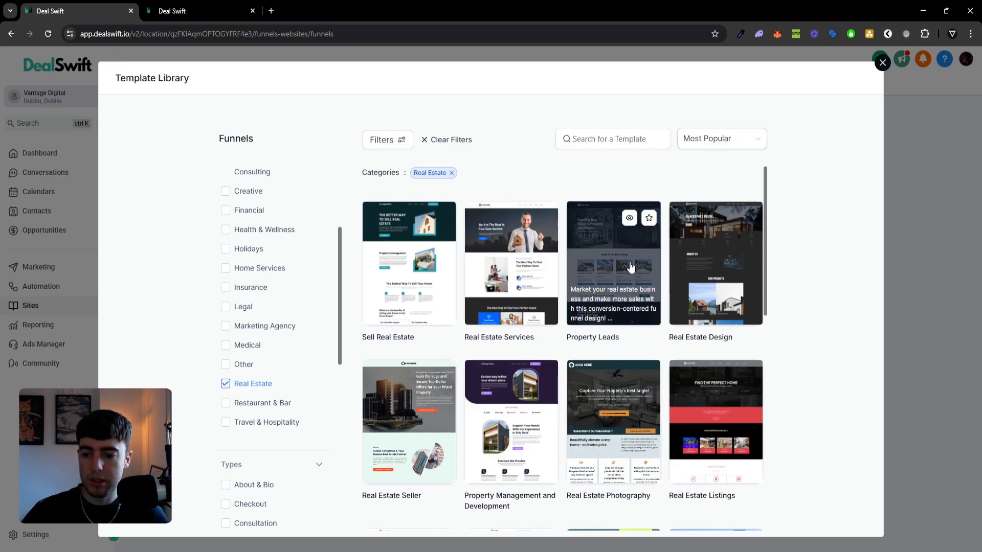
{"action": "left_click", "coordinate": [629, 218]}
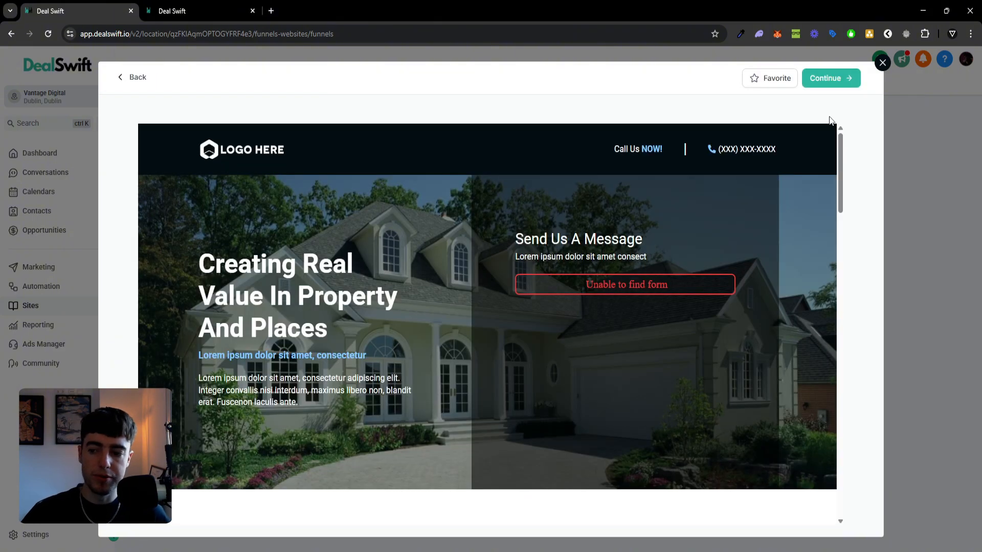
{"action": "left_click", "coordinate": [828, 78]}
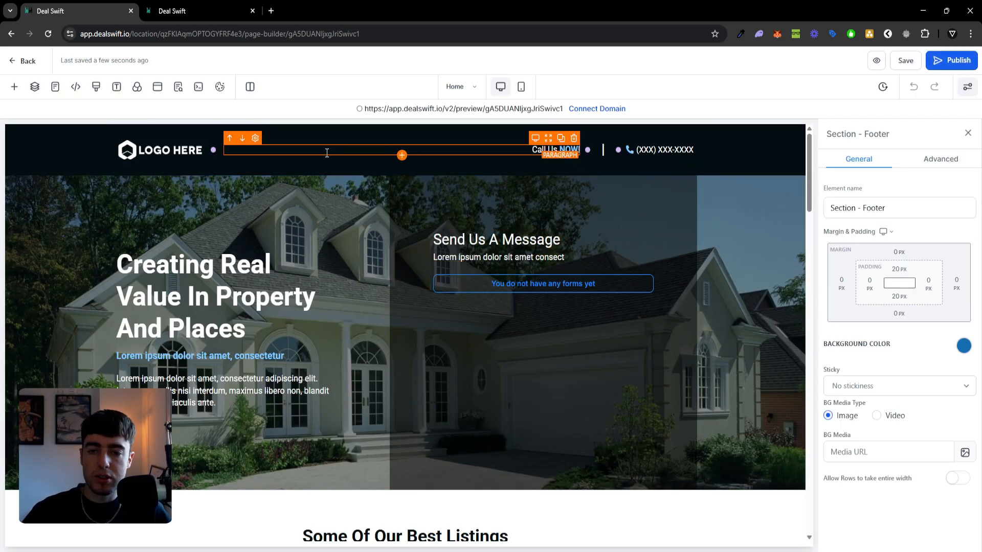
Look through the elements available for adding to the page, including the text, form, blog and media groups
{"action": "left_click", "coordinate": [14, 87]}
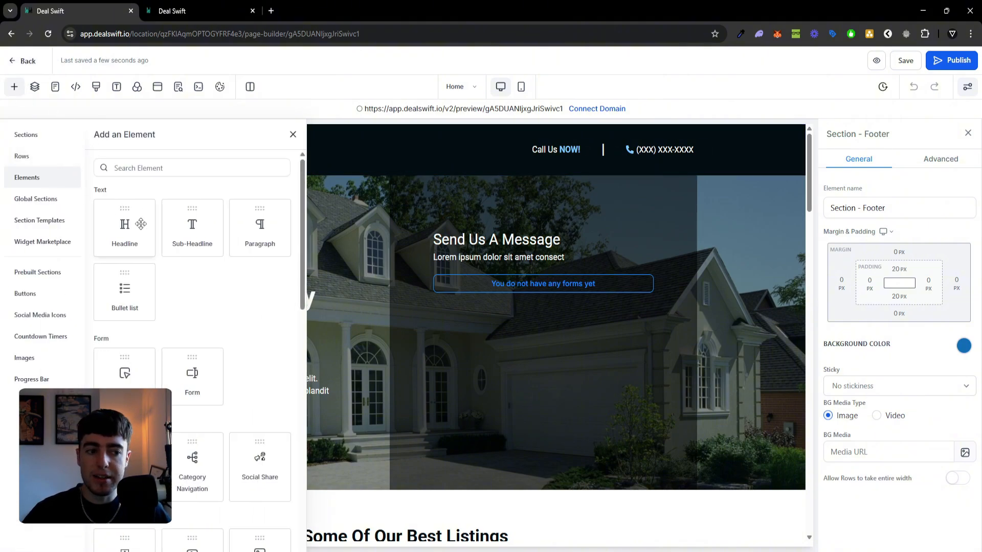
{"action": "scroll", "coordinate": [133, 251], "scroll_direction": "down", "scroll_amount": 3}
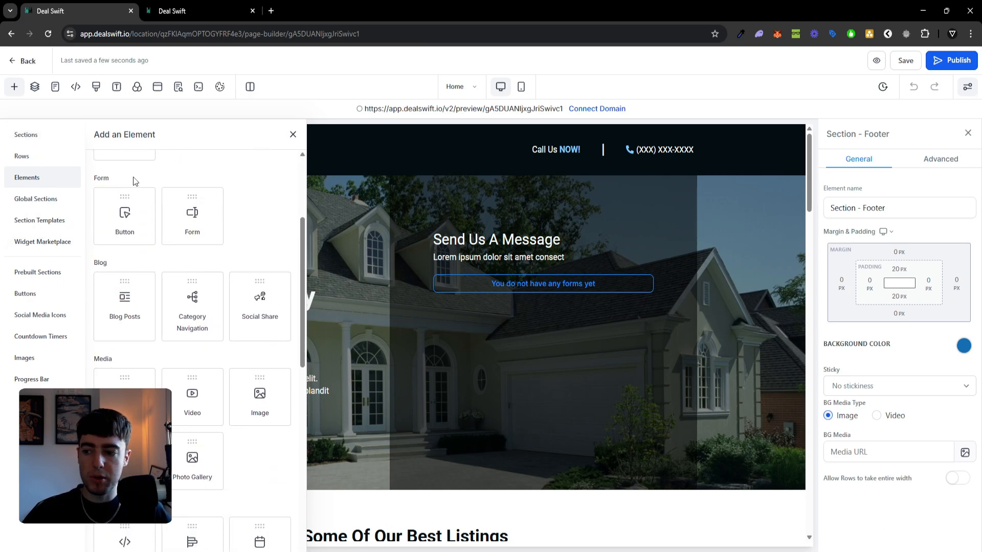
{"action": "left_click", "coordinate": [14, 86]}
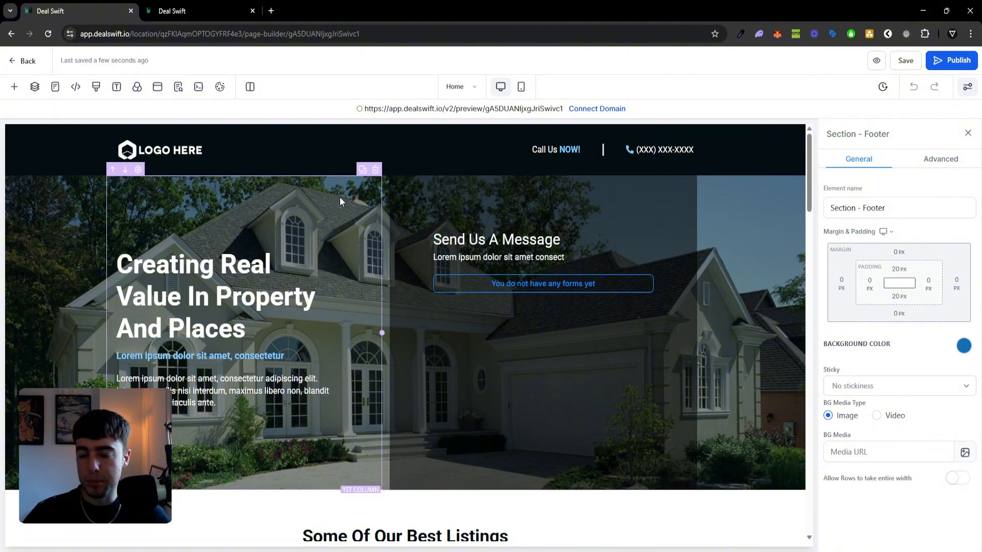
Replace the placeholder logo image in the page header with the white VANTAGE logo from media storage
{"action": "left_click", "coordinate": [193, 156]}
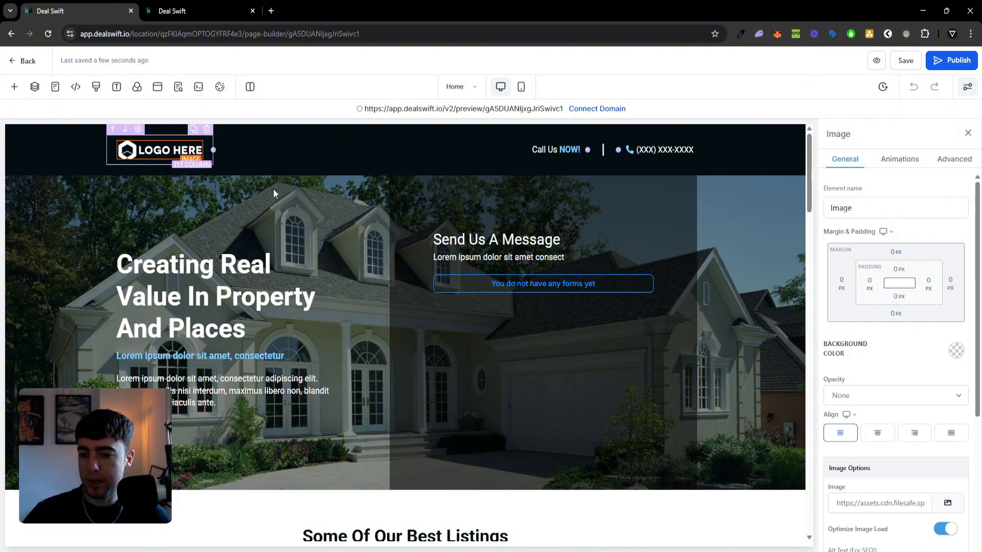
{"action": "scroll", "coordinate": [905, 355], "scroll_direction": "down", "scroll_amount": 2}
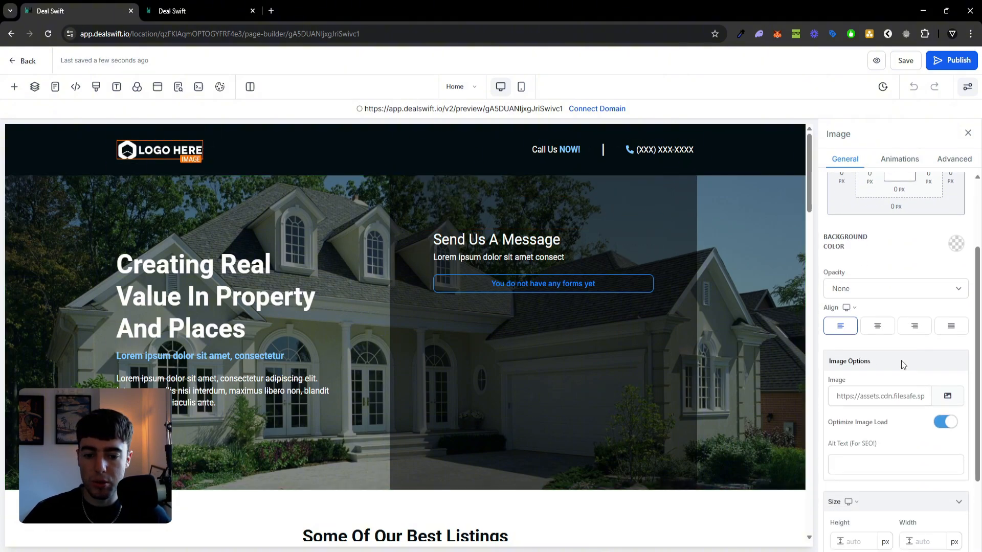
{"action": "left_click", "coordinate": [947, 396]}
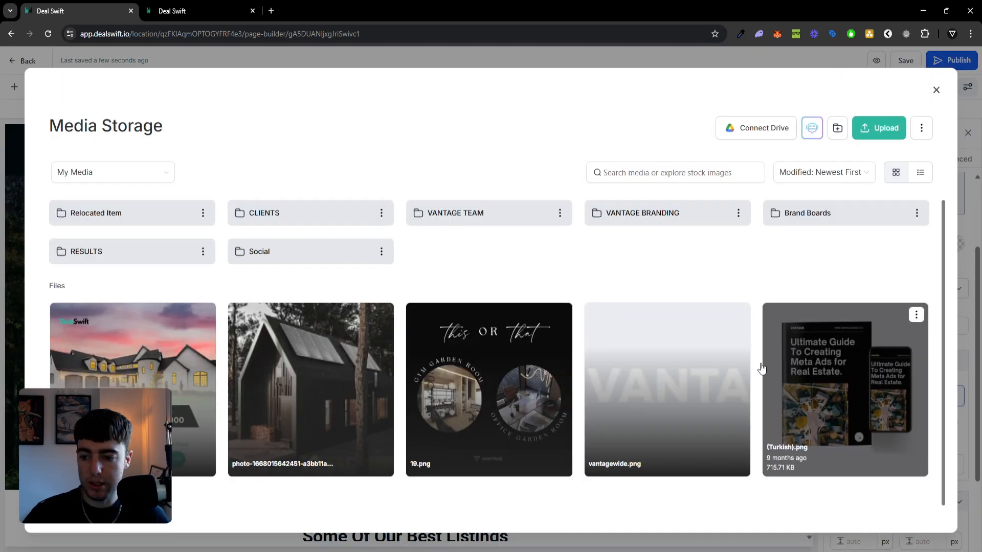
{"action": "scroll", "coordinate": [697, 375], "scroll_direction": "down", "scroll_amount": 1}
{"action": "double_click", "coordinate": [696, 375]}
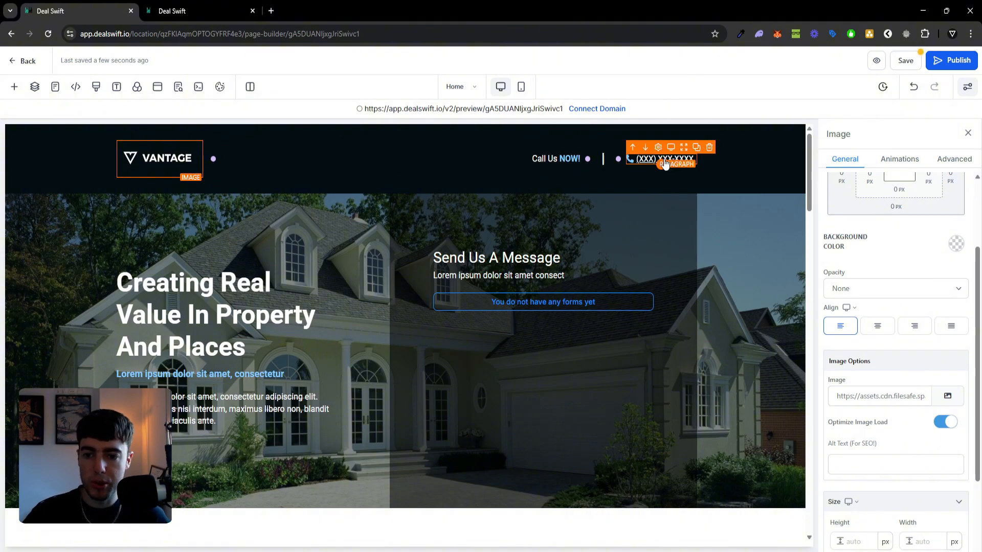
Delete the "Send Us A Message" column from the hero section and check the page in the mobile layout before returning to desktop
{"action": "scroll", "coordinate": [661, 247], "scroll_direction": "down", "scroll_amount": 1}
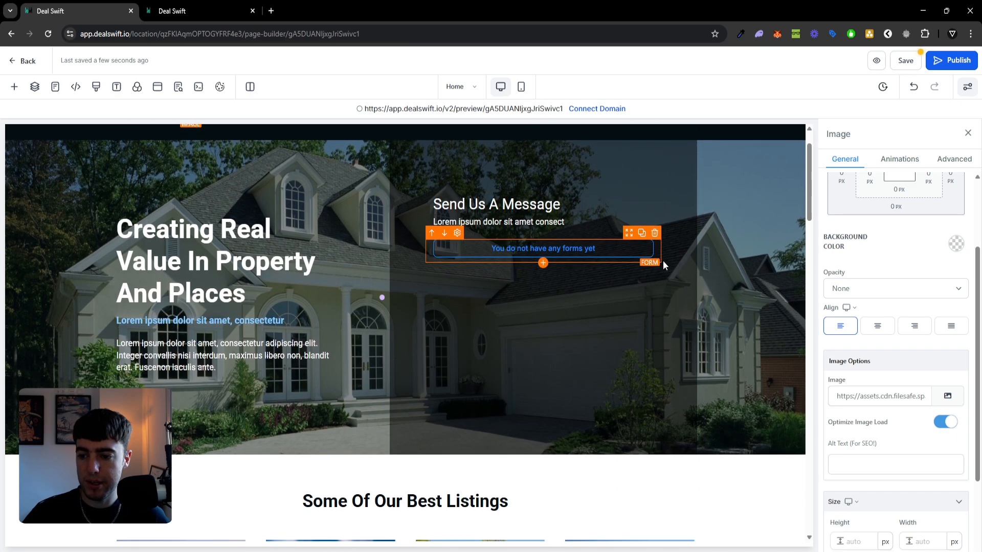
{"action": "scroll", "coordinate": [406, 275], "scroll_direction": "up", "scroll_amount": 1}
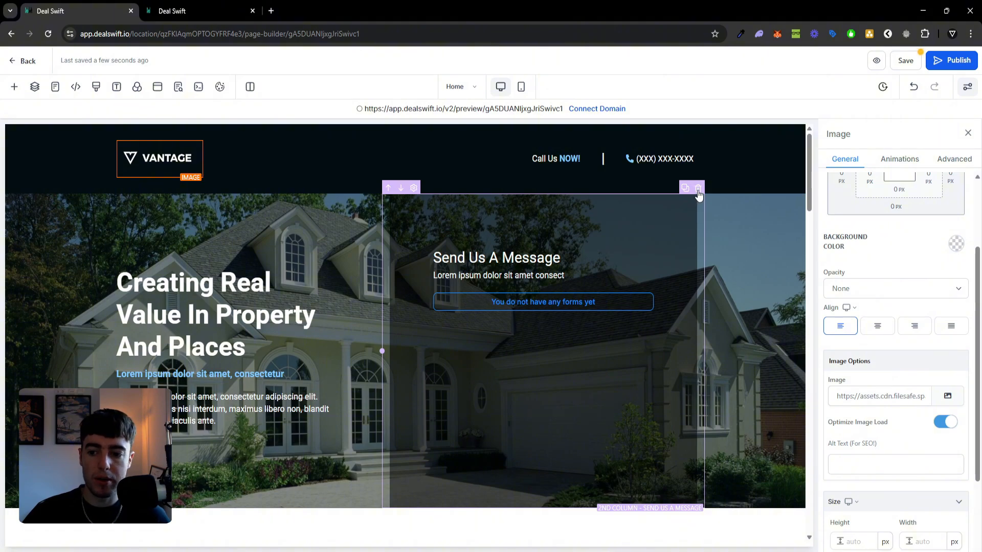
{"action": "left_click", "coordinate": [698, 188]}
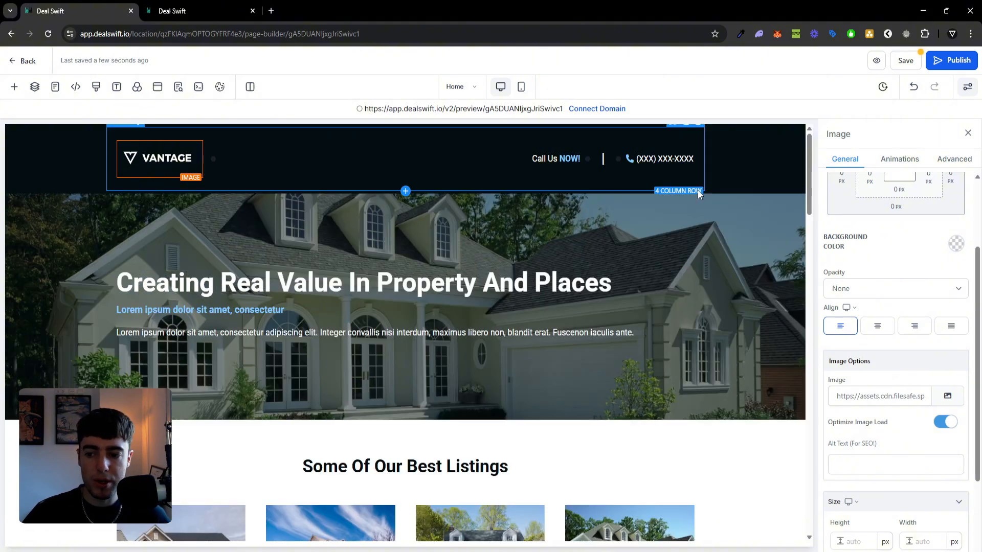
{"action": "left_click", "coordinate": [521, 88]}
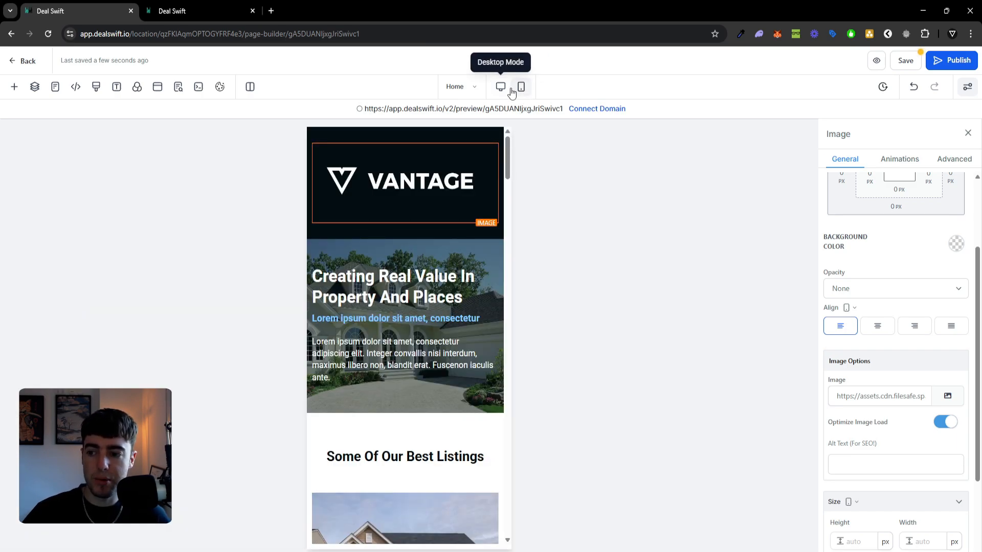
{"action": "left_click", "coordinate": [502, 88]}
{"action": "left_click", "coordinate": [595, 281]}
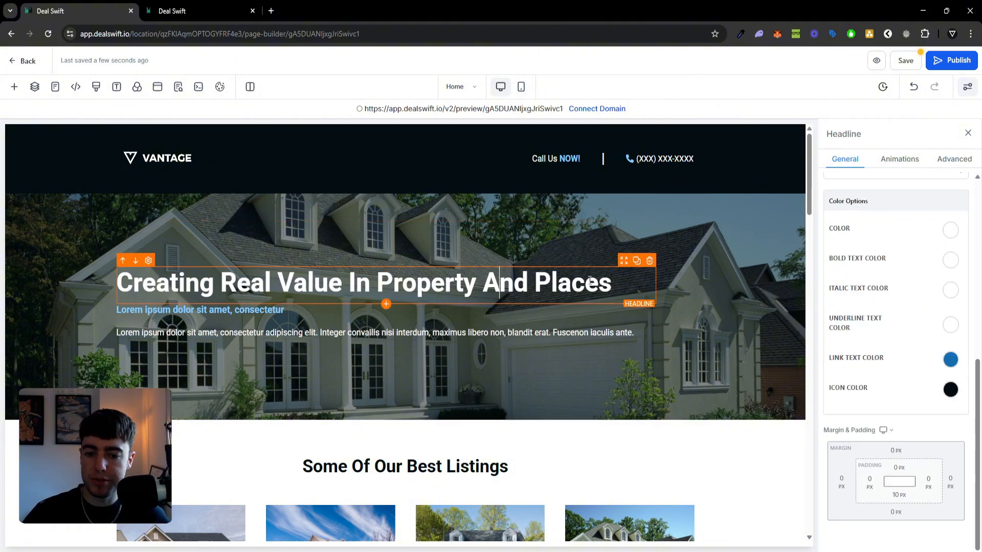
{"action": "double_click", "coordinate": [590, 281]}
{"action": "triple_click", "coordinate": [590, 280]}
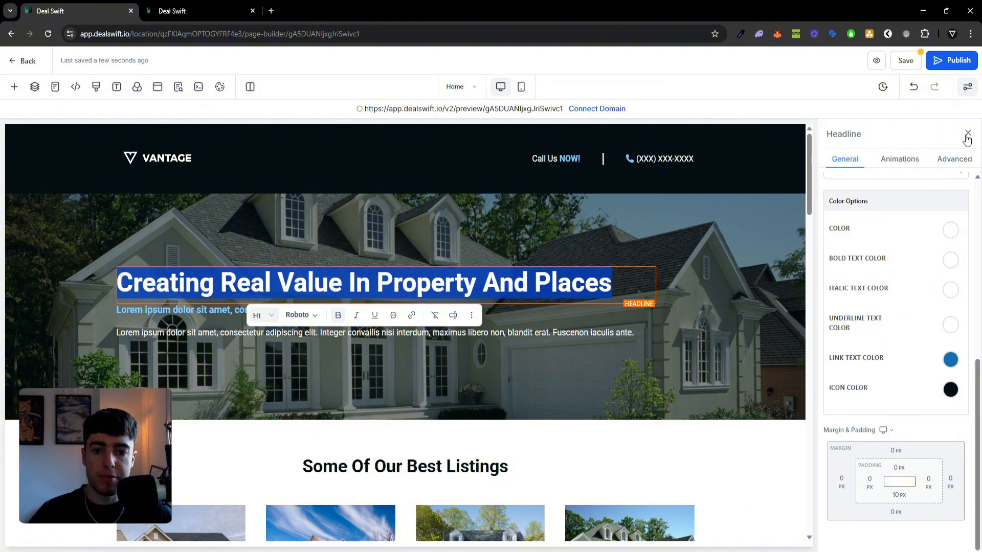
{"action": "scroll", "coordinate": [909, 210], "scroll_direction": "up", "scroll_amount": 10}
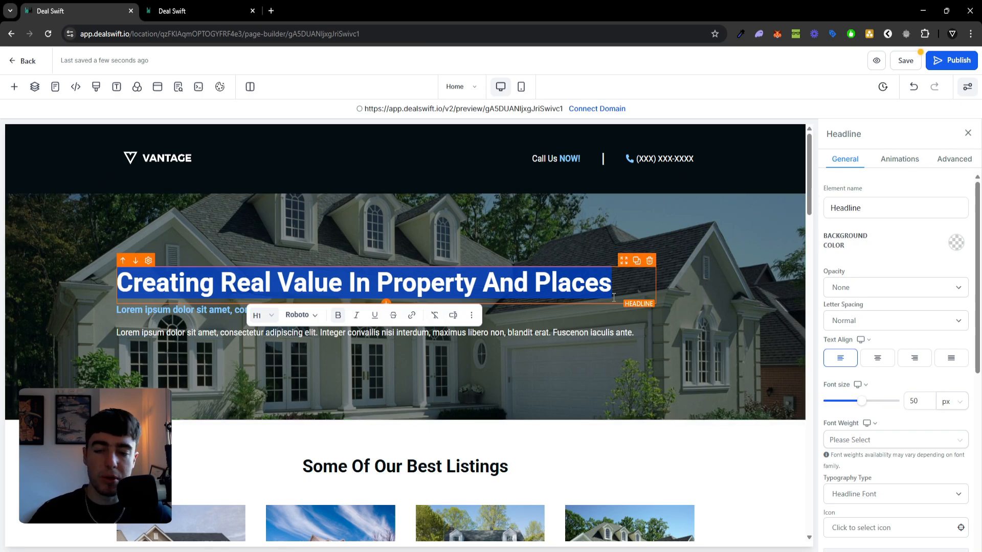
{"action": "left_click", "coordinate": [967, 133]}
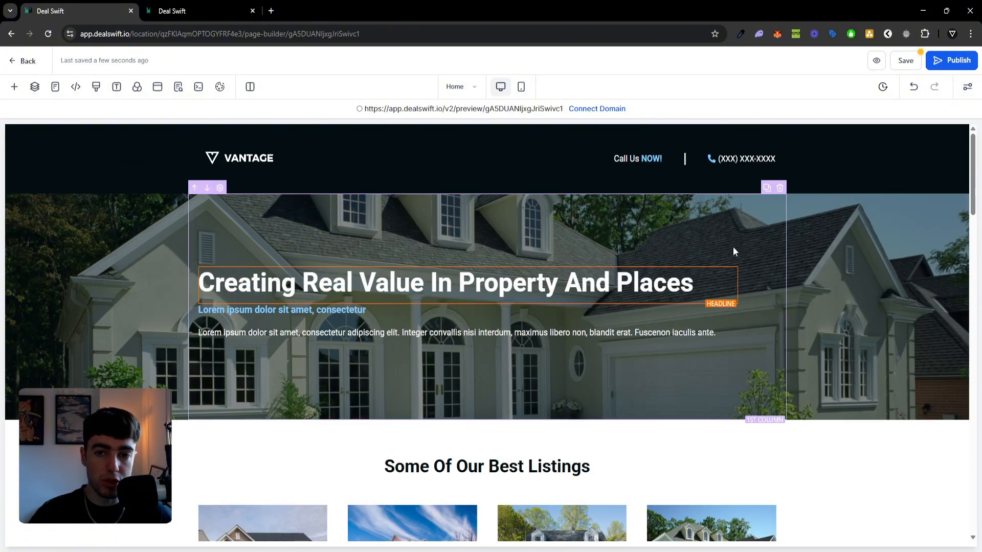
Replace the hero headline text with "We Buy Property In Dallas Fort Worth In Under 7 days"
{"action": "left_click", "coordinate": [668, 278]}
{"action": "left_click", "coordinate": [667, 277]}
{"action": "triple_click", "coordinate": [606, 288]}
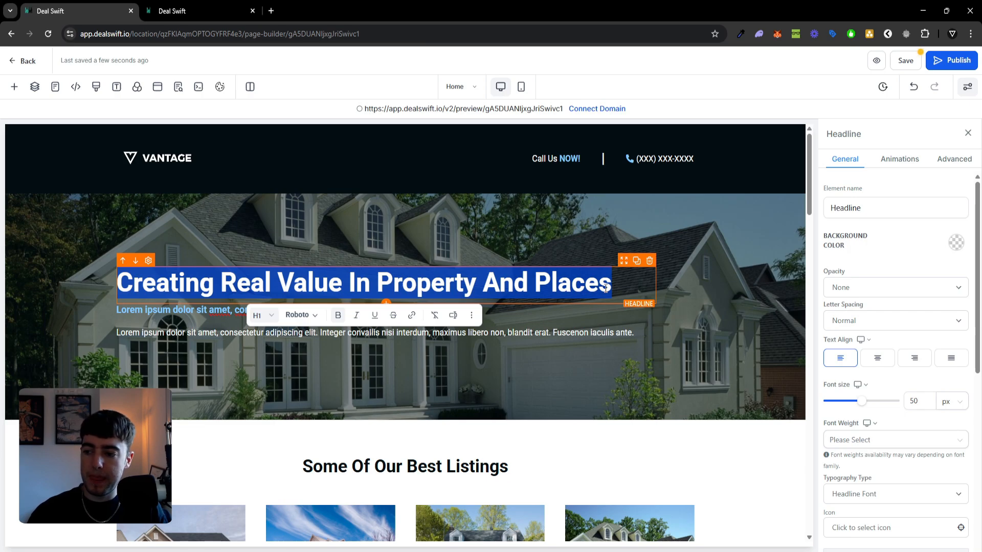
{"action": "type", "text": "We Buy "}
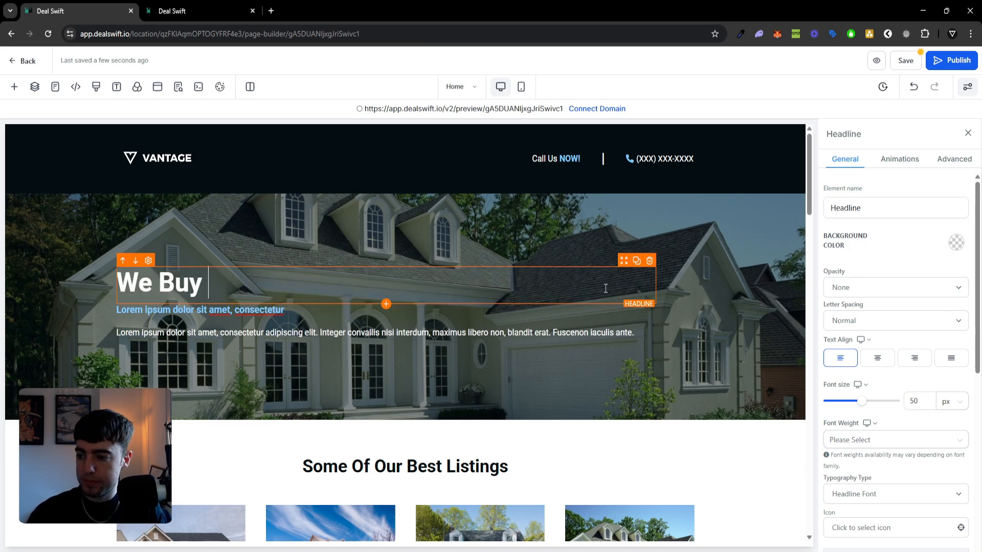
{"action": "type", "text": "Property "}
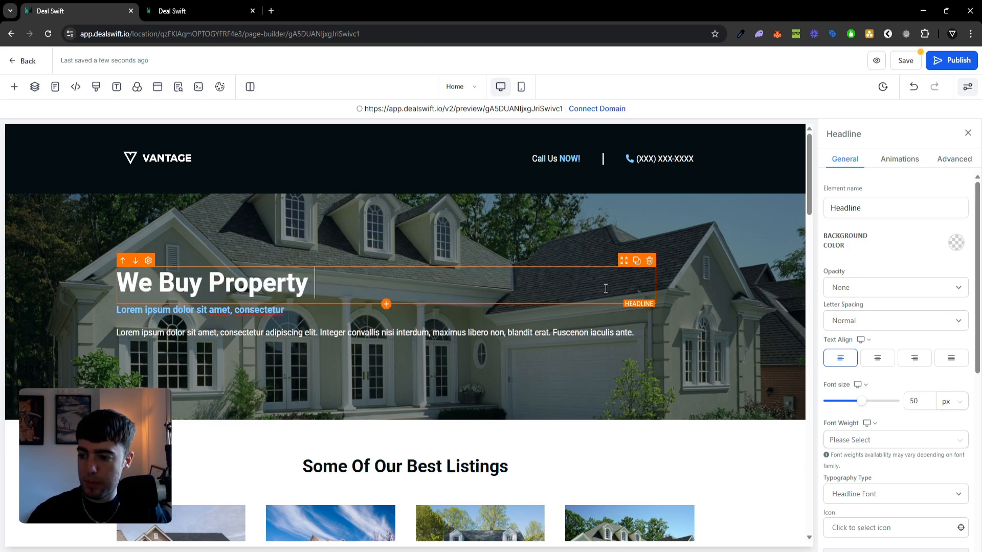
{"action": "type", "text": "In Dall"}
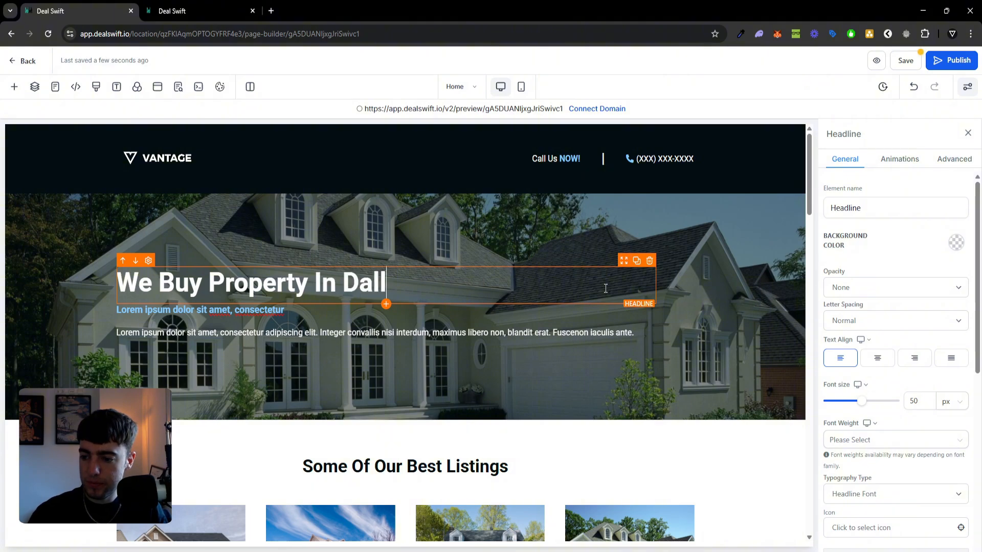
{"action": "type", "text": "as Forth"}
{"action": "key", "text": "BackSpace"}
{"action": "type", "text": "Woir"}
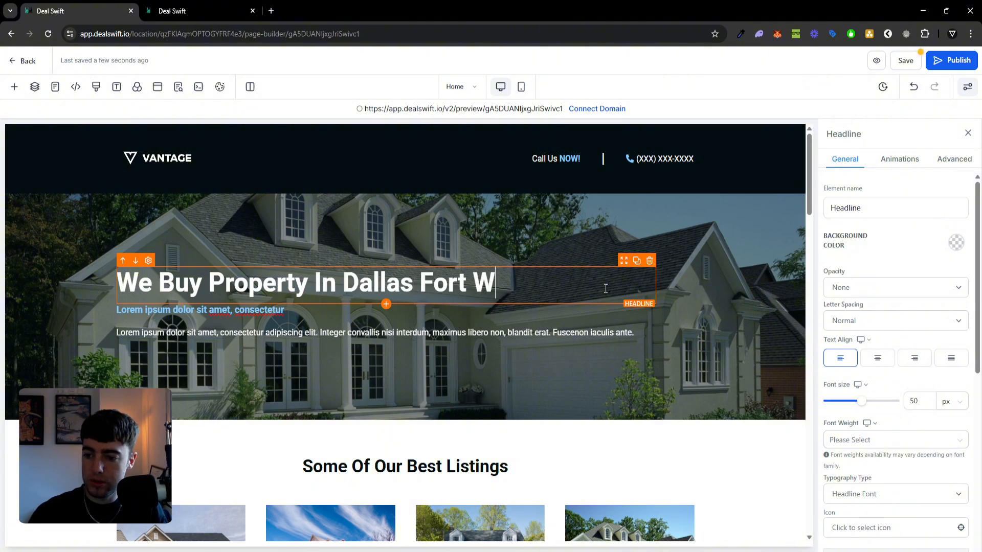
{"action": "key", "text": "BackSpace"}
{"action": "key", "text": "BackSpace"}
{"action": "type", "text": "rth In "}
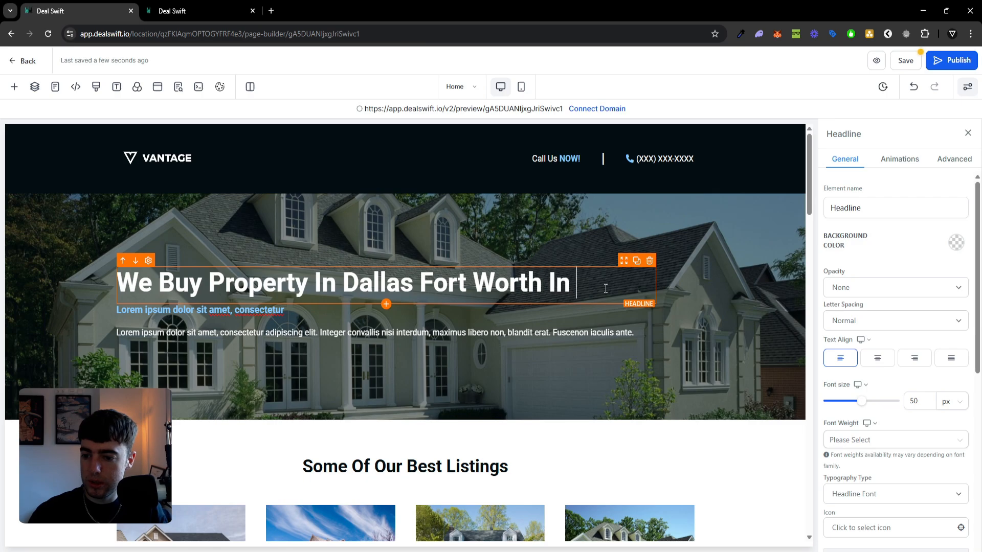
{"action": "type", "text": "Under 7 days"}
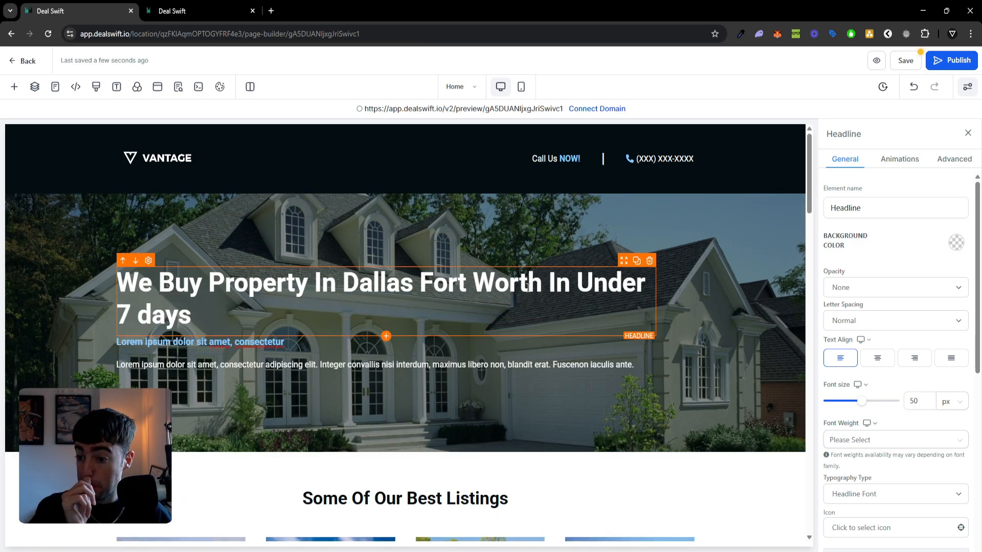
Format the hero headline at 42 px with centre alignment, and delete the light-blue subheading beneath it
{"action": "double_click", "coordinate": [913, 401]}
{"action": "type", "text": "42"}
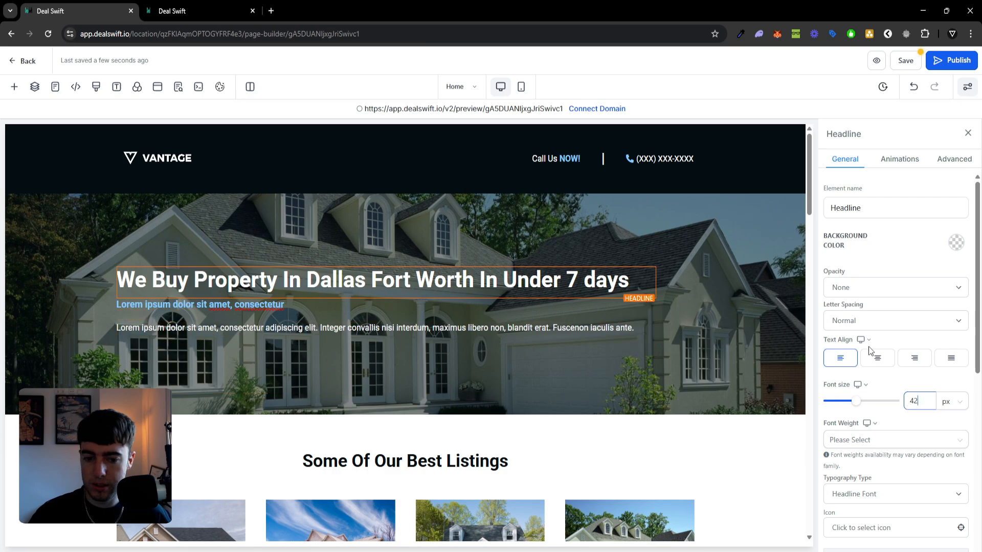
{"action": "left_click", "coordinate": [877, 362]}
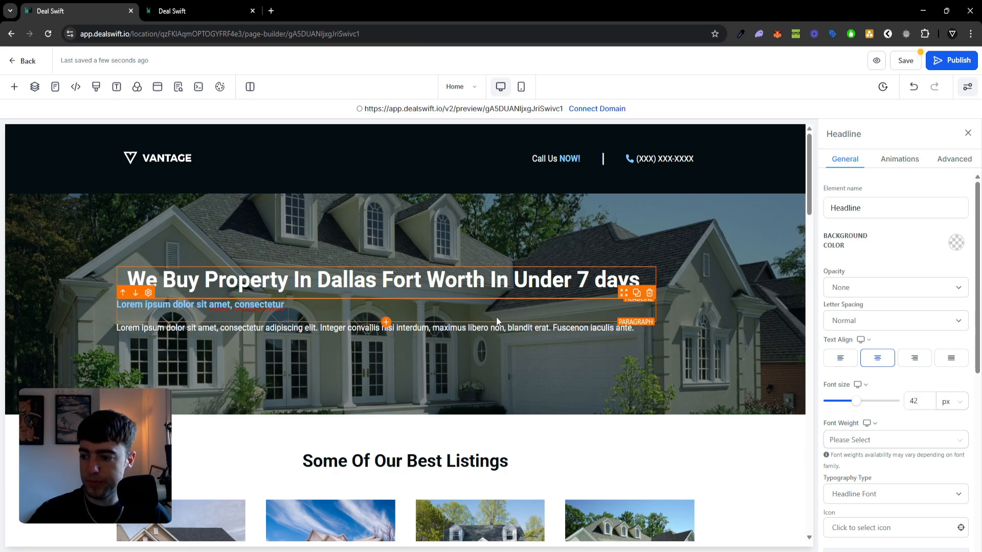
{"action": "left_click", "coordinate": [649, 292]}
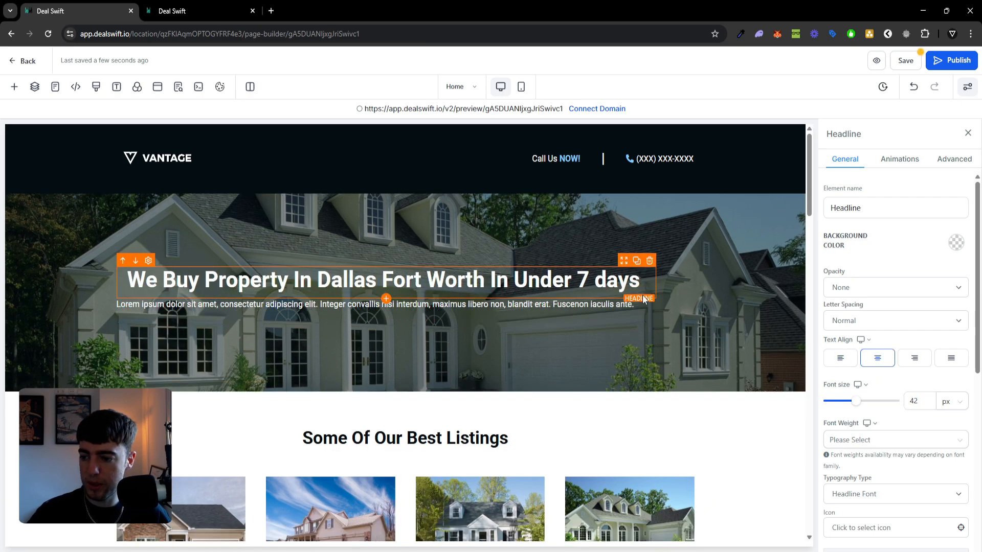
Change the hero paragraph to "We give a cash offer in under 24 hours and if accepted we will purchase your property in under 7 Days!"
{"action": "double_click", "coordinate": [585, 305]}
{"action": "key", "text": "ctrl+a"}
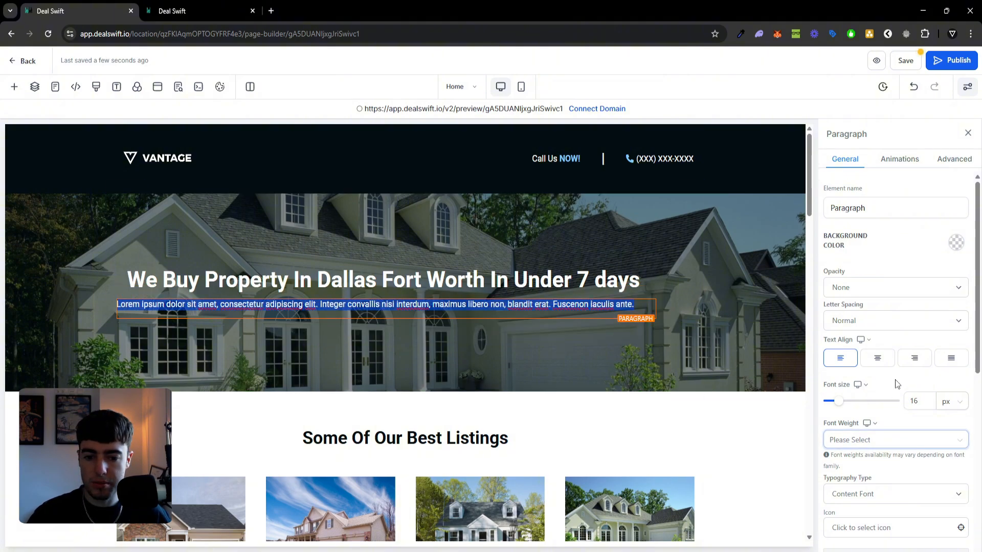
{"action": "scroll", "coordinate": [898, 298], "scroll_direction": "down", "scroll_amount": 8}
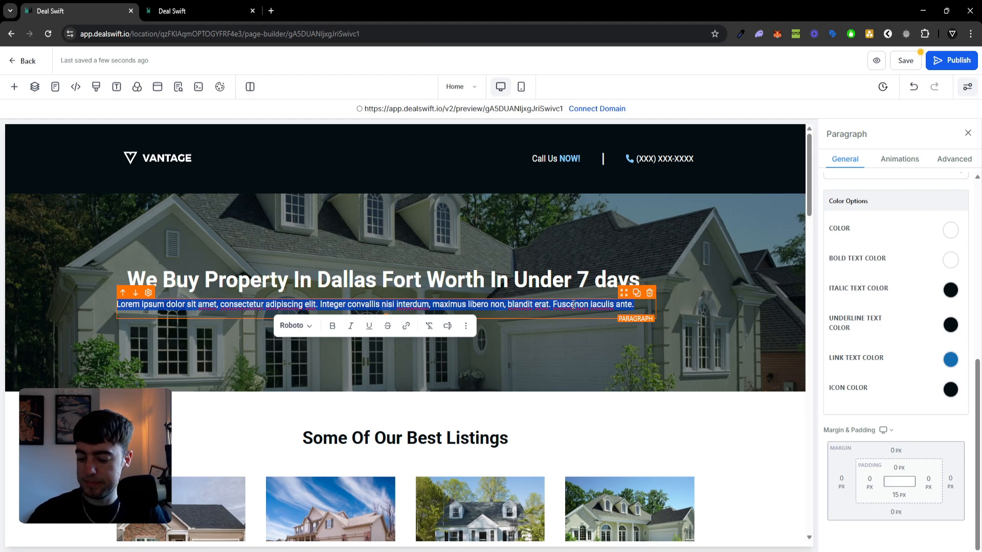
{"action": "type", "text": "We"}
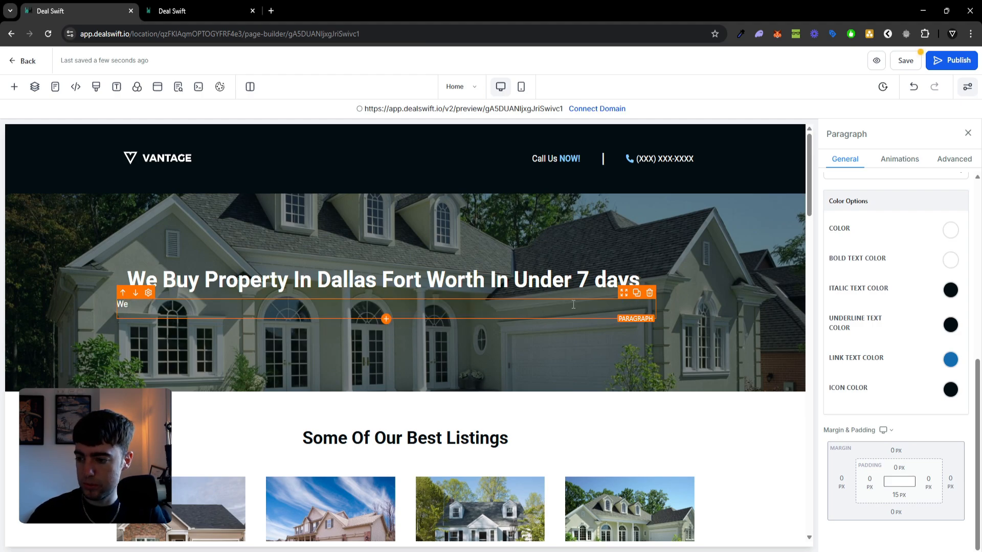
{"action": "type", "text": " give a cash o"}
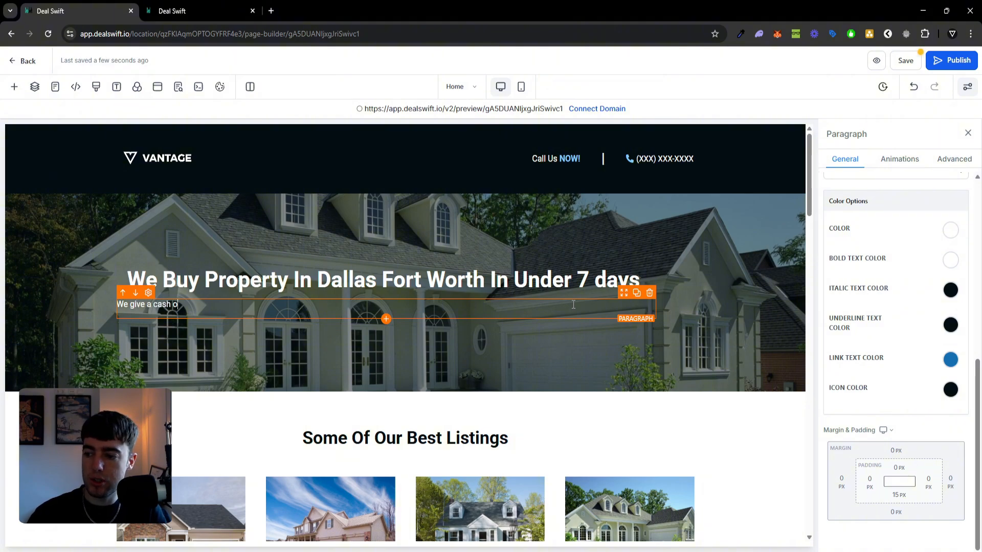
{"action": "type", "text": "ffer in under "}
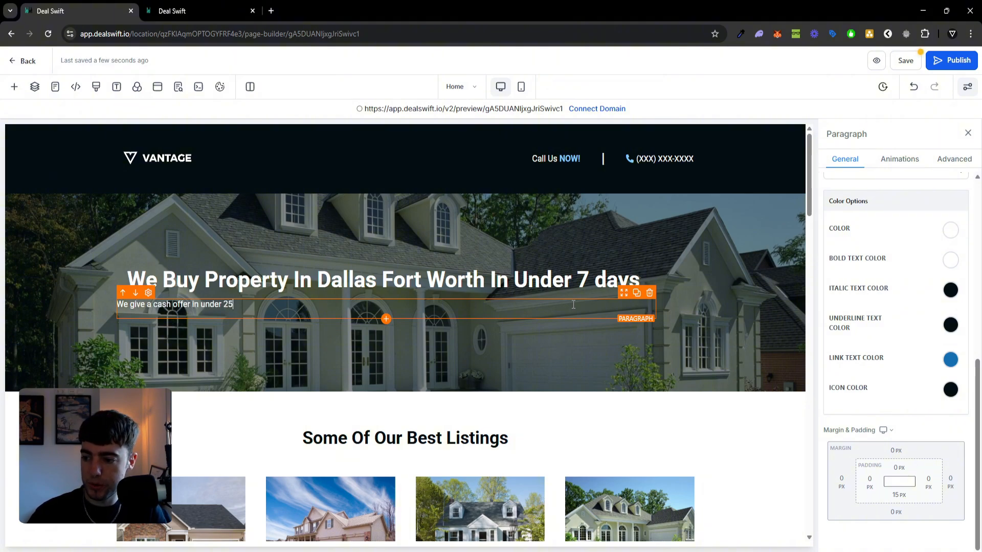
{"action": "type", "text": "24 hours and if ac"}
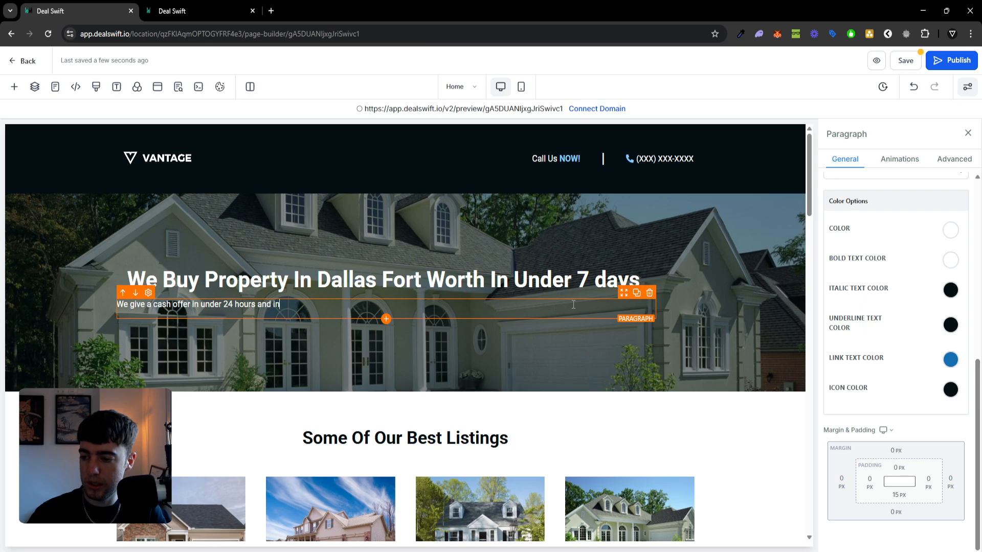
{"action": "type", "text": "cepted "}
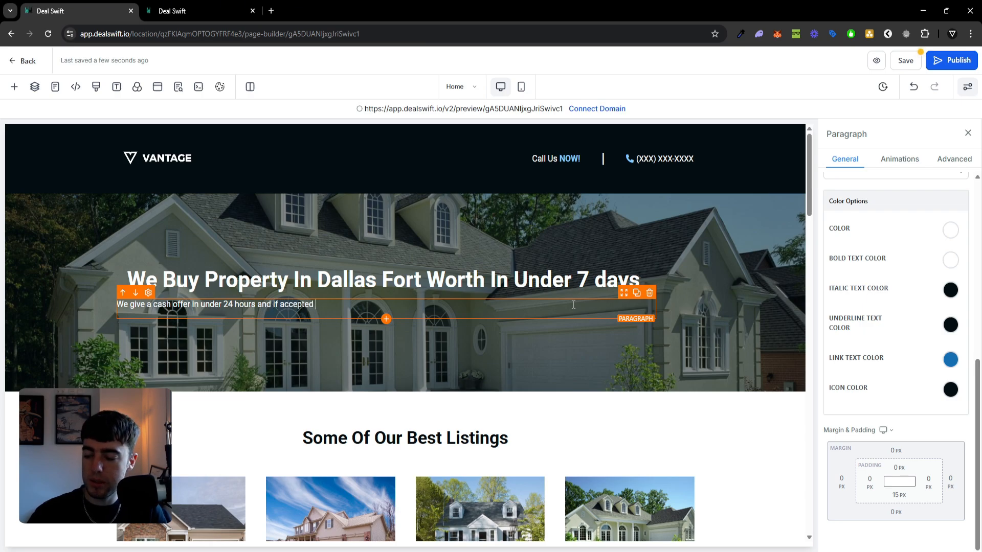
{"action": "type", "text": "we will purc"}
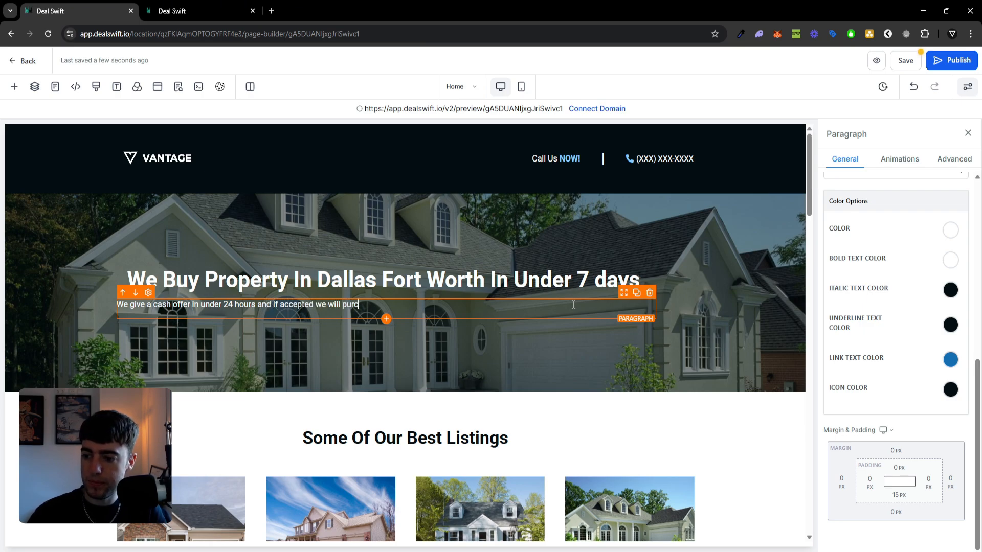
{"action": "type", "text": "hase your property"}
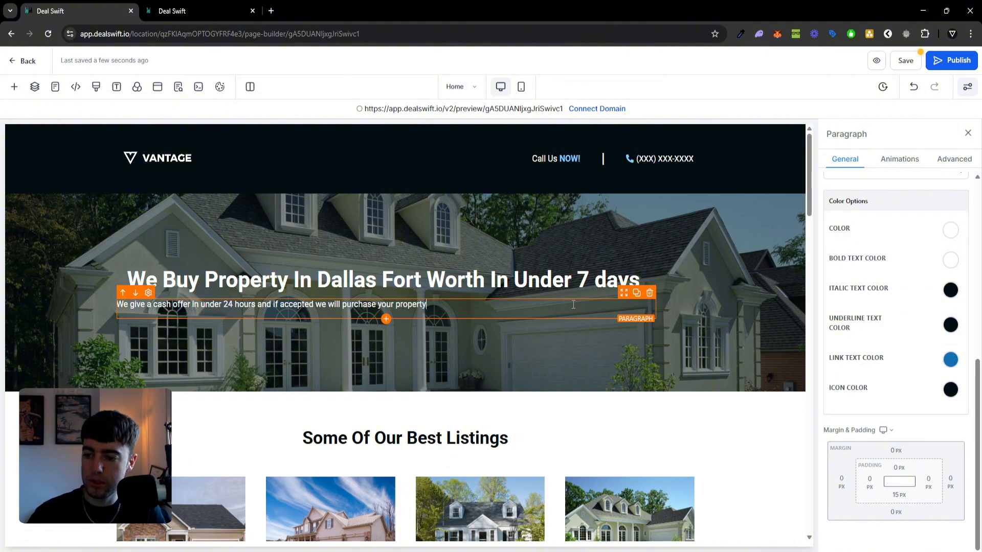
{"action": "type", "text": " in under "}
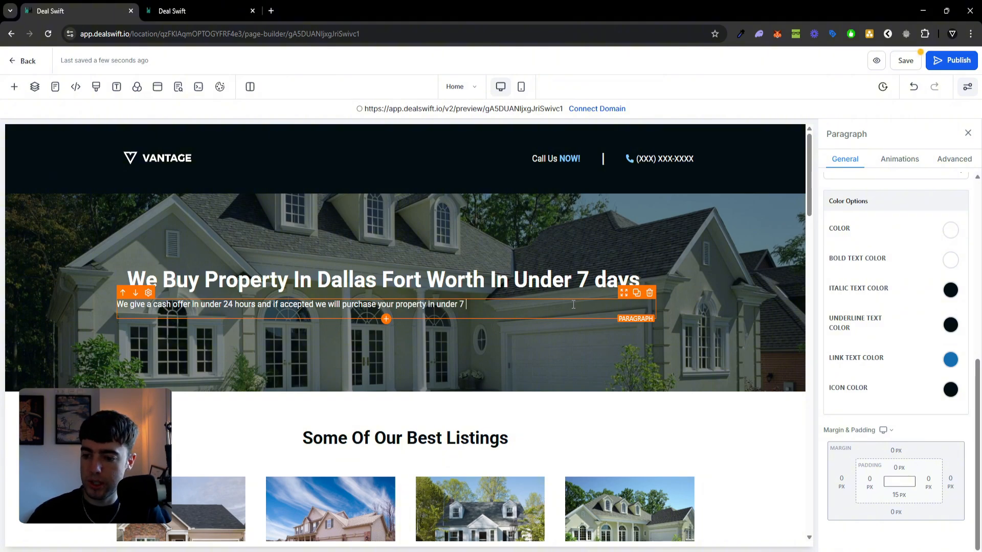
{"action": "type", "text": "7 Days!"}
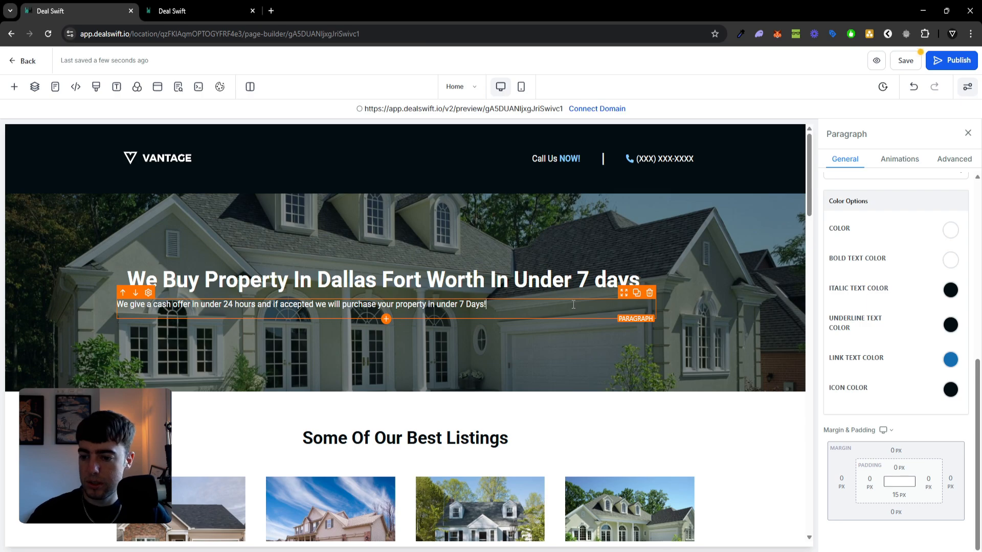
Centre-align the hero paragraph beneath the headline
{"action": "scroll", "coordinate": [903, 379], "scroll_direction": "up", "scroll_amount": 6}
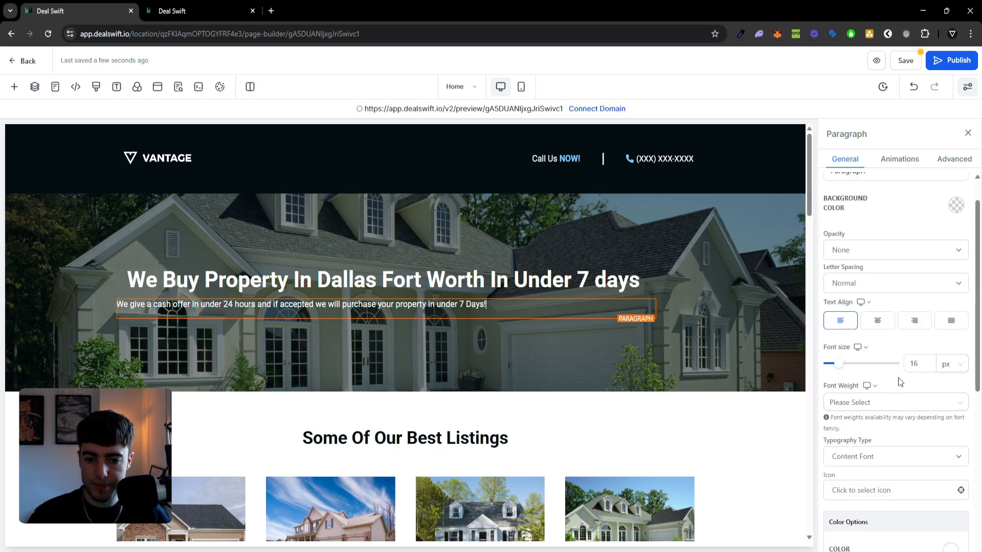
{"action": "left_click", "coordinate": [878, 321]}
{"action": "scroll", "coordinate": [590, 317], "scroll_direction": "down", "scroll_amount": 1}
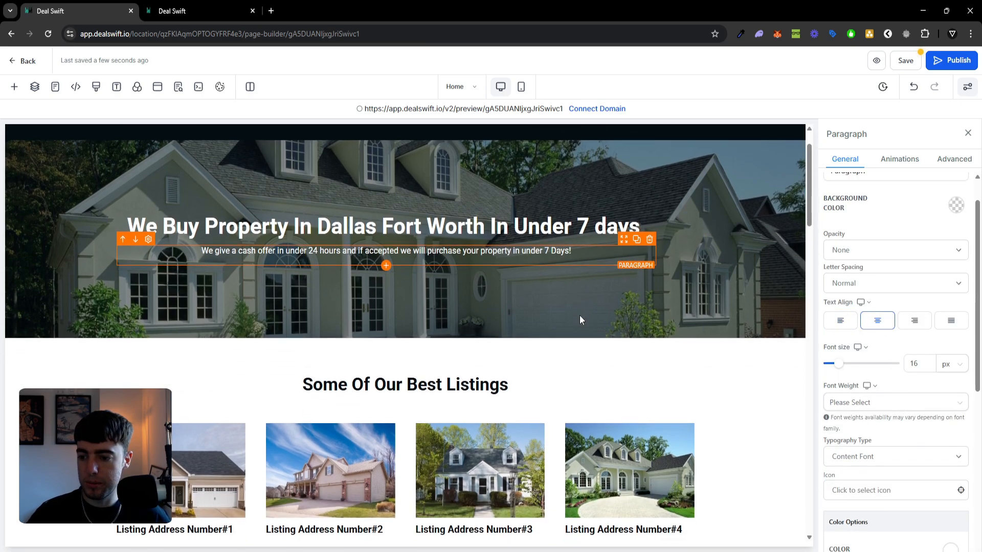
Examine the settings of the hero's column, its section including the background media options, and its headline
{"action": "left_click", "coordinate": [579, 315]}
{"action": "scroll", "coordinate": [725, 297], "scroll_direction": "up", "scroll_amount": 1}
{"action": "left_click", "coordinate": [737, 241]}
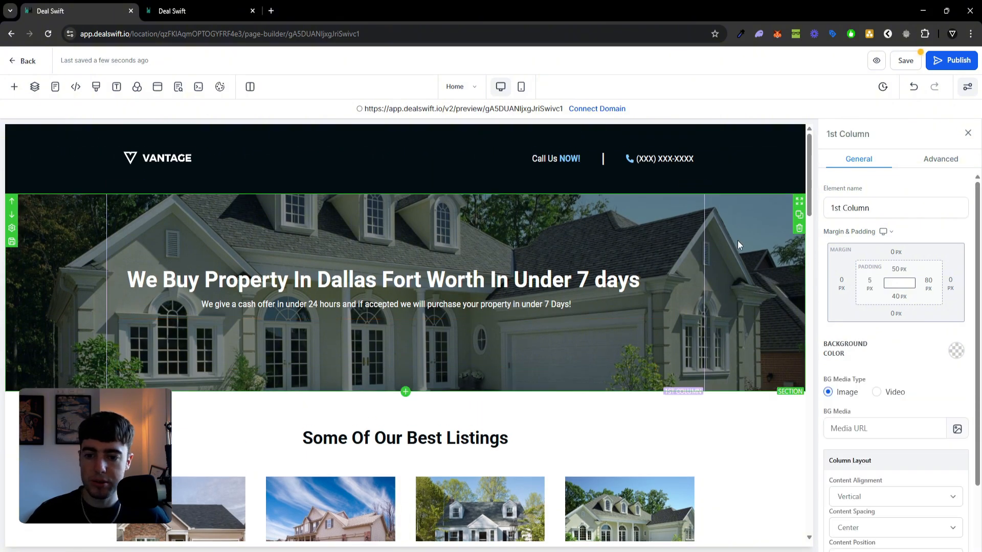
{"action": "scroll", "coordinate": [888, 351], "scroll_direction": "down", "scroll_amount": 1}
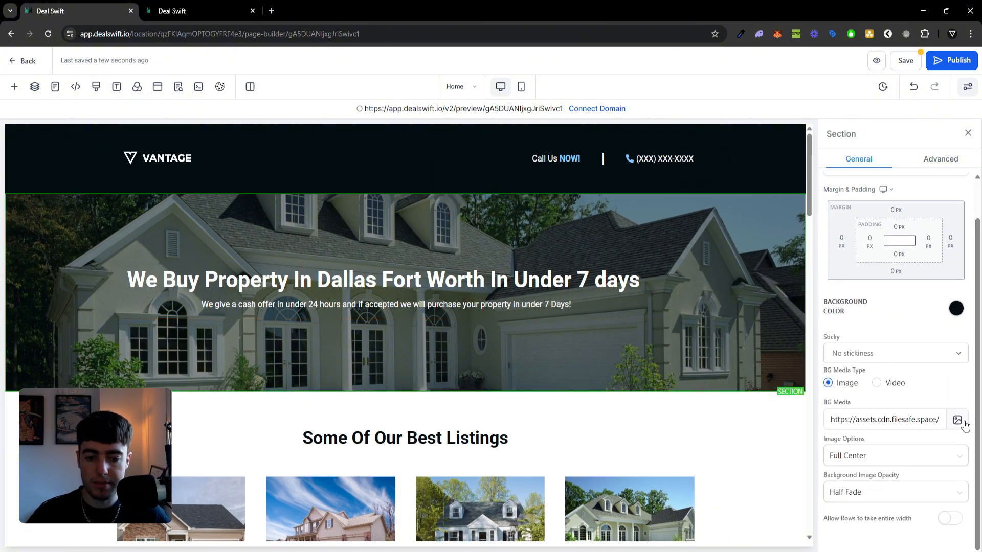
{"action": "scroll", "coordinate": [870, 369], "scroll_direction": "up", "scroll_amount": 1}
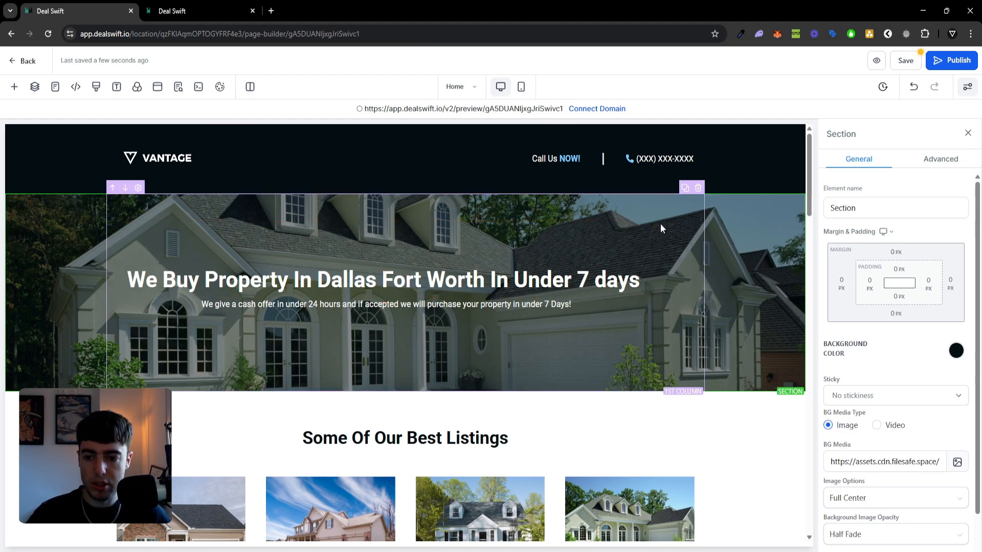
{"action": "left_click", "coordinate": [594, 243]}
{"action": "left_click", "coordinate": [578, 280]}
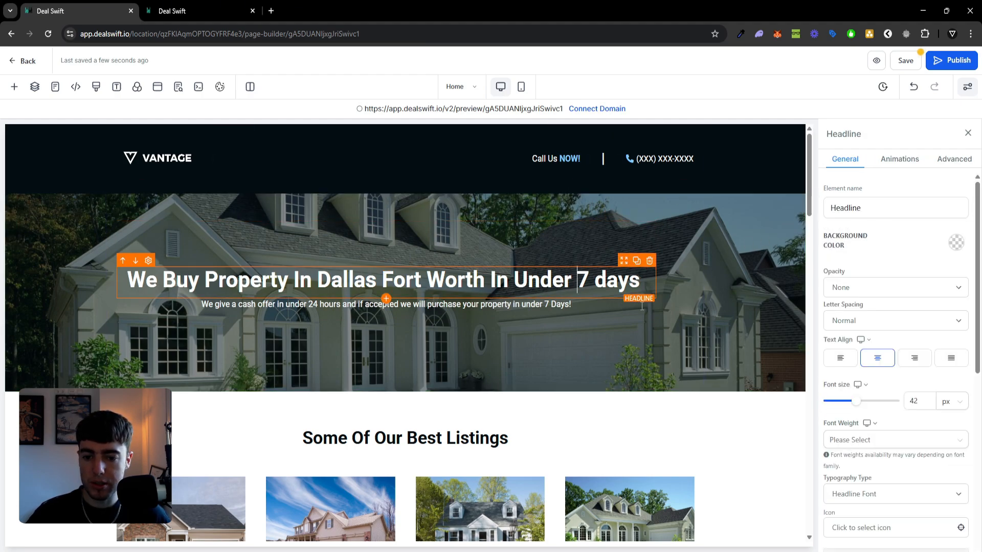
Open the media storage for the hero section's background image and switch its source to Unsplash
{"action": "left_click", "coordinate": [737, 279]}
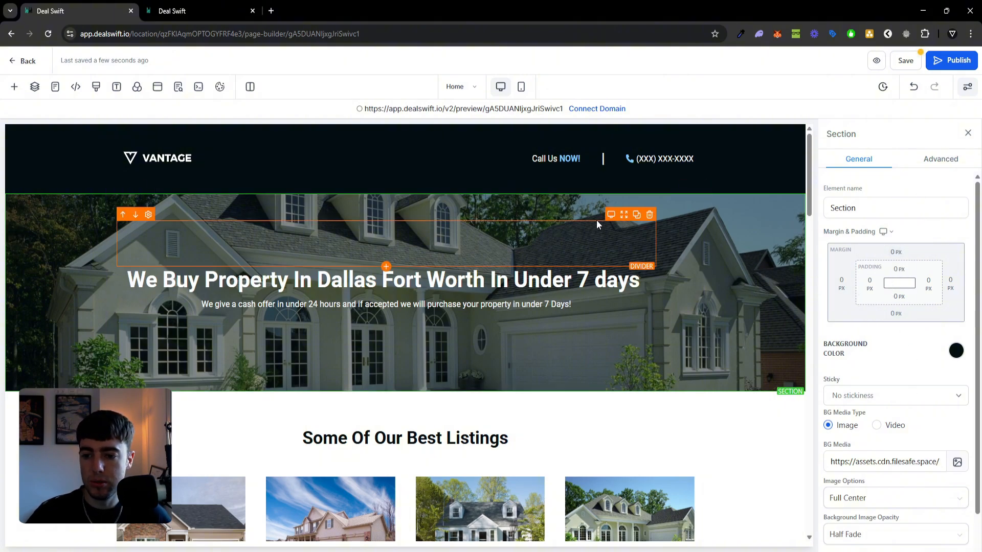
{"action": "scroll", "coordinate": [889, 338], "scroll_direction": "down", "scroll_amount": 1}
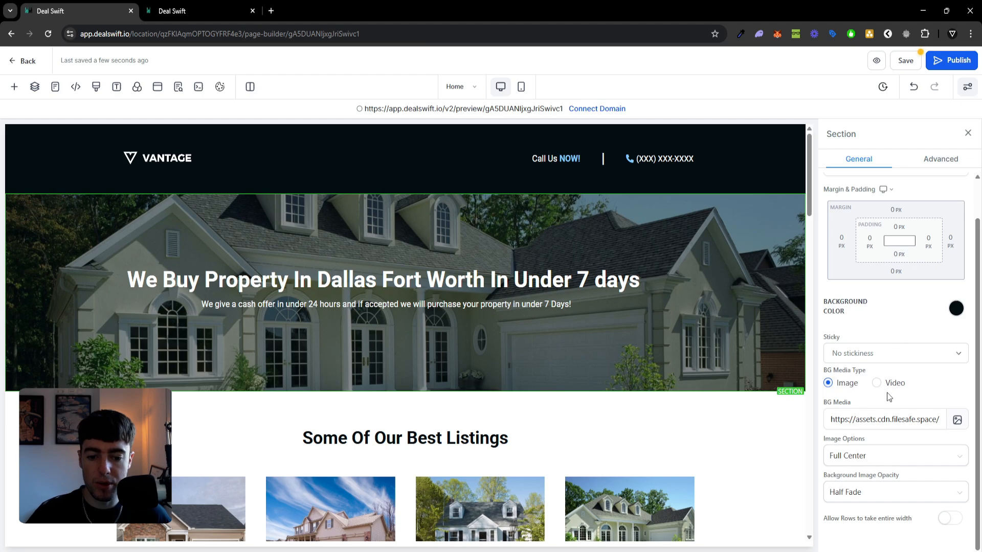
{"action": "scroll", "coordinate": [889, 337], "scroll_direction": "up", "scroll_amount": 1}
{"action": "scroll", "coordinate": [904, 353], "scroll_direction": "down", "scroll_amount": 3}
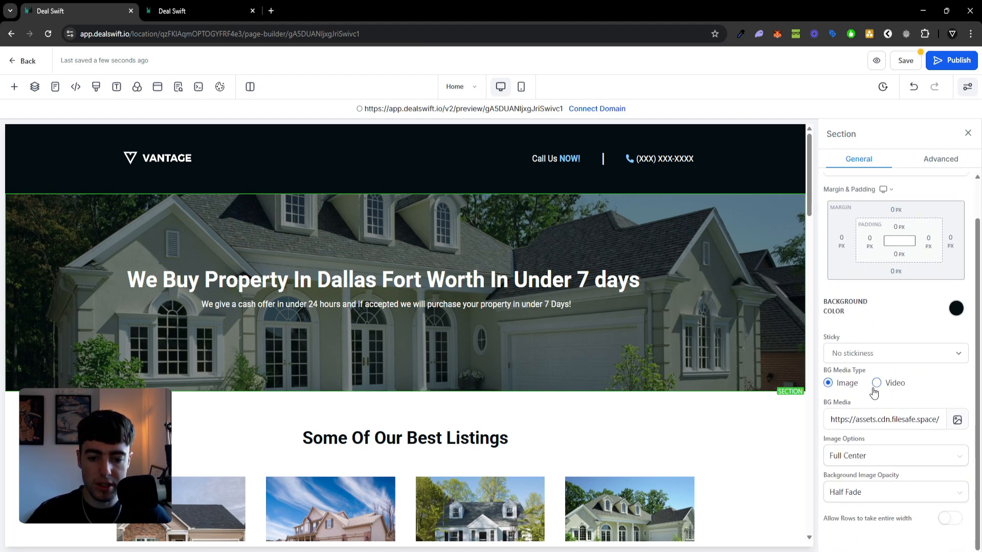
{"action": "left_click", "coordinate": [956, 420]}
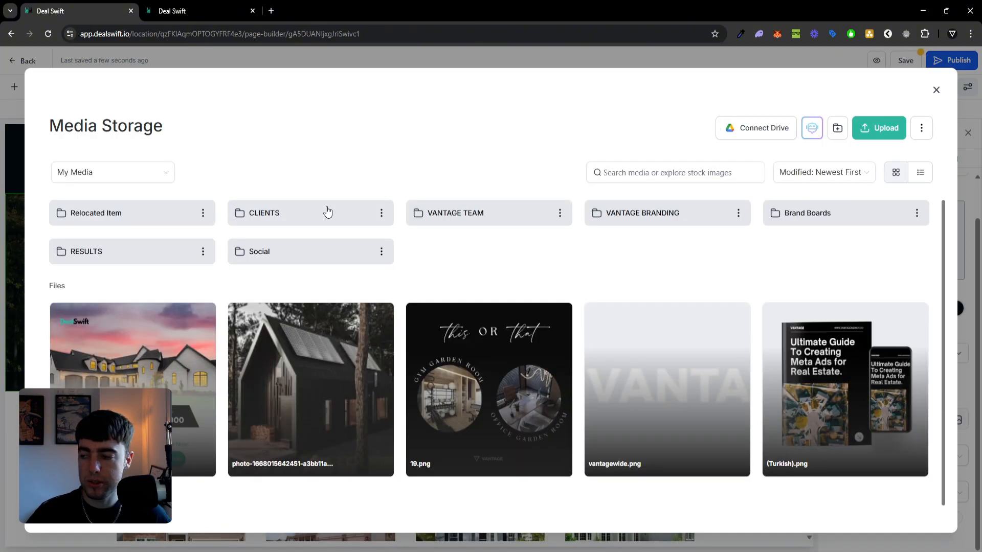
{"action": "left_click", "coordinate": [146, 173]}
{"action": "left_click", "coordinate": [126, 255]}
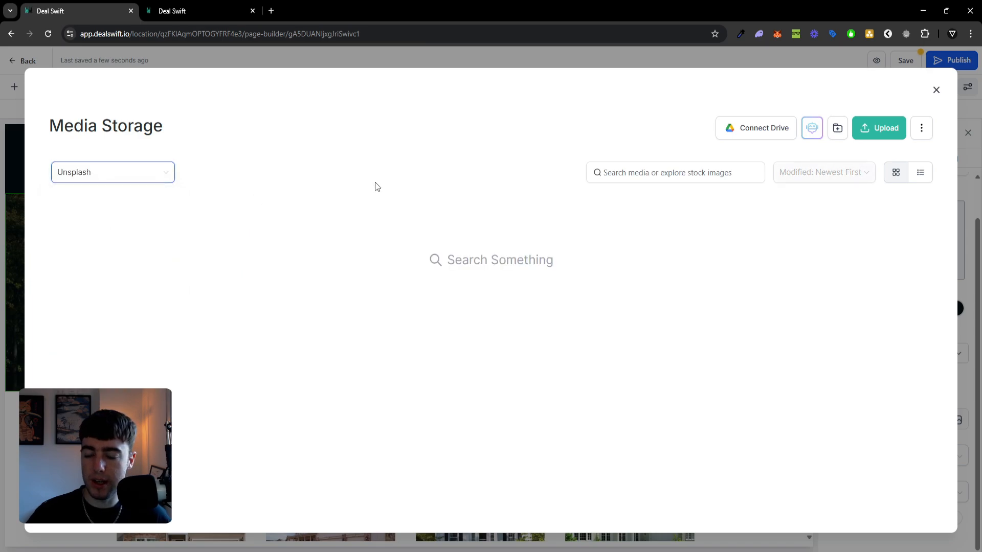
Search Unsplash for "real estate" and set the photo of the house with a green lawn as the hero background
{"action": "left_click", "coordinate": [650, 171]}
{"action": "left_click", "coordinate": [123, 177]}
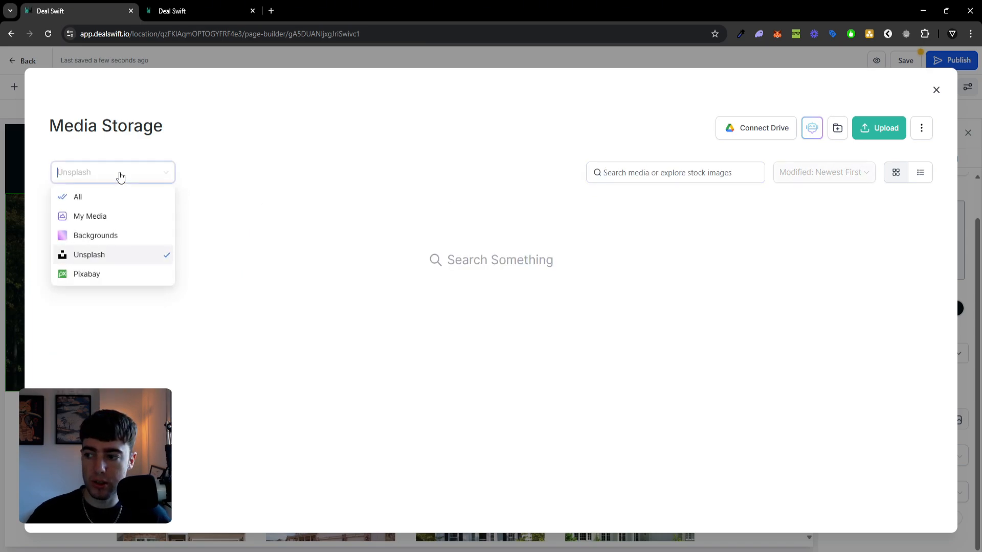
{"action": "left_click", "coordinate": [638, 182]}
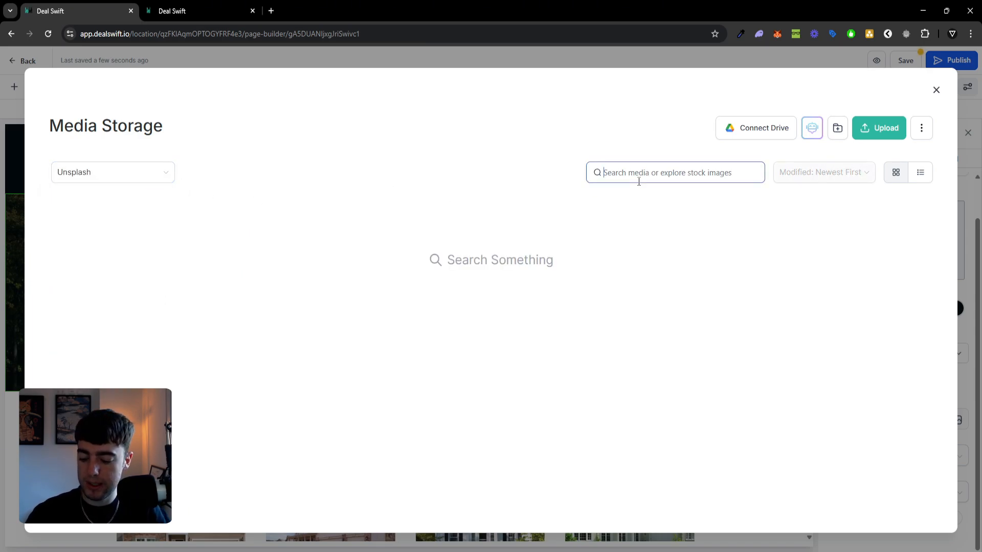
{"action": "type", "text": "real estate"}
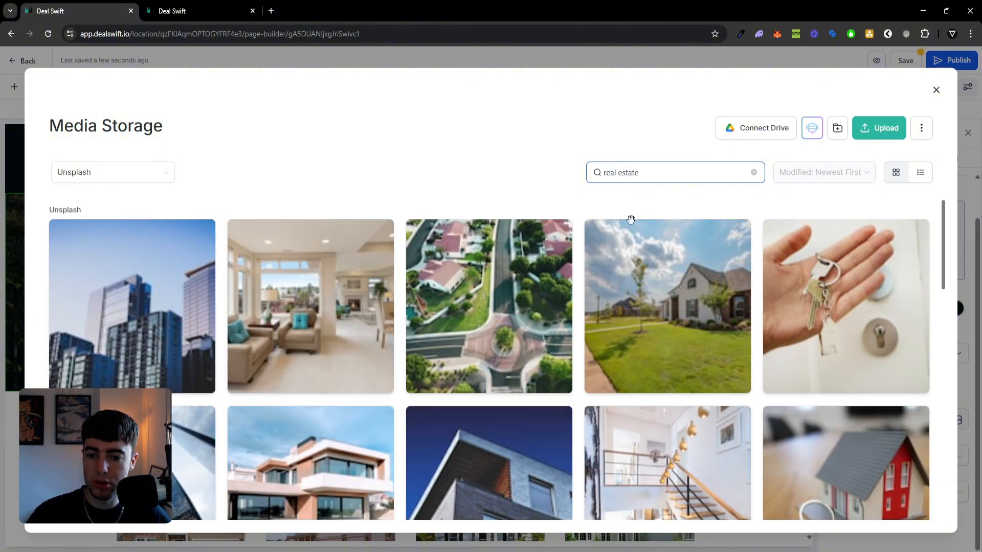
{"action": "mouse_move", "coordinate": [669, 251]}
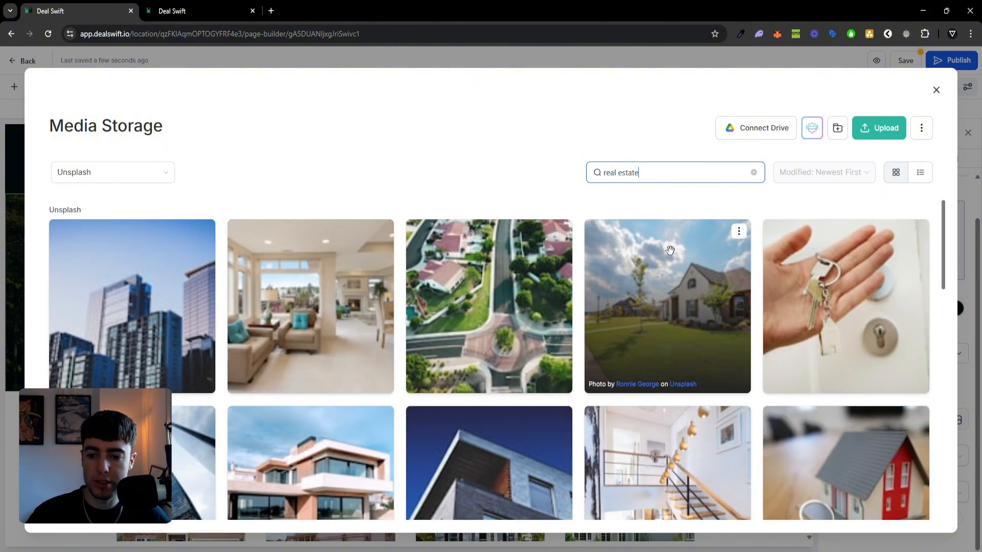
{"action": "double_click", "coordinate": [702, 315]}
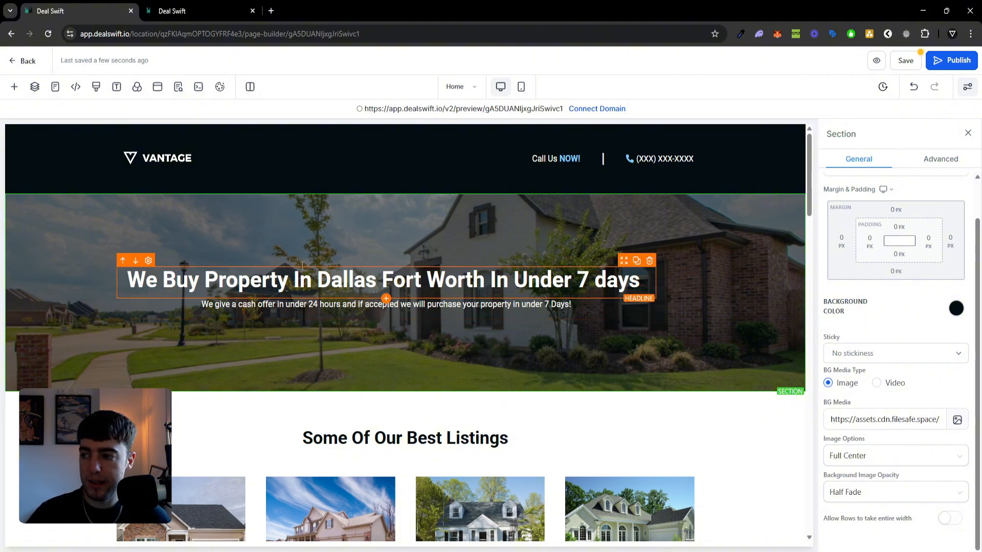
Save the home page and return to the Property Leads funnel's steps overview
{"action": "left_click", "coordinate": [11, 87]}
{"action": "scroll", "coordinate": [146, 251], "scroll_direction": "down", "scroll_amount": 3}
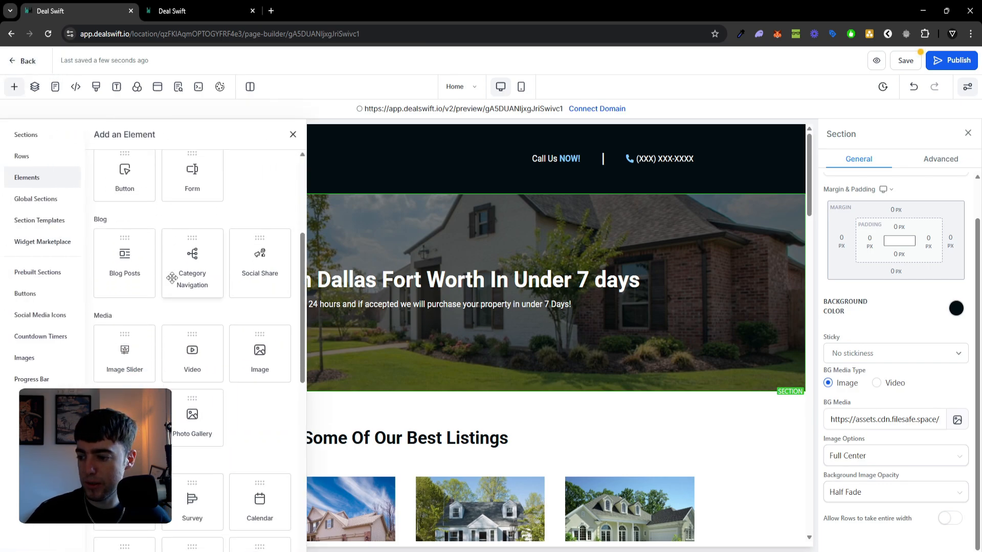
{"action": "left_click", "coordinate": [905, 60]}
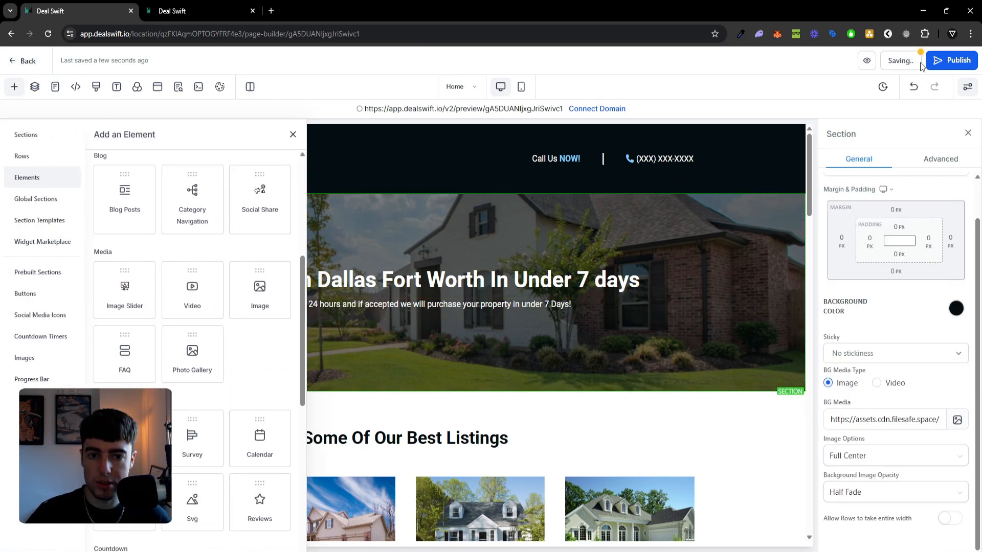
{"action": "left_click", "coordinate": [614, 338]}
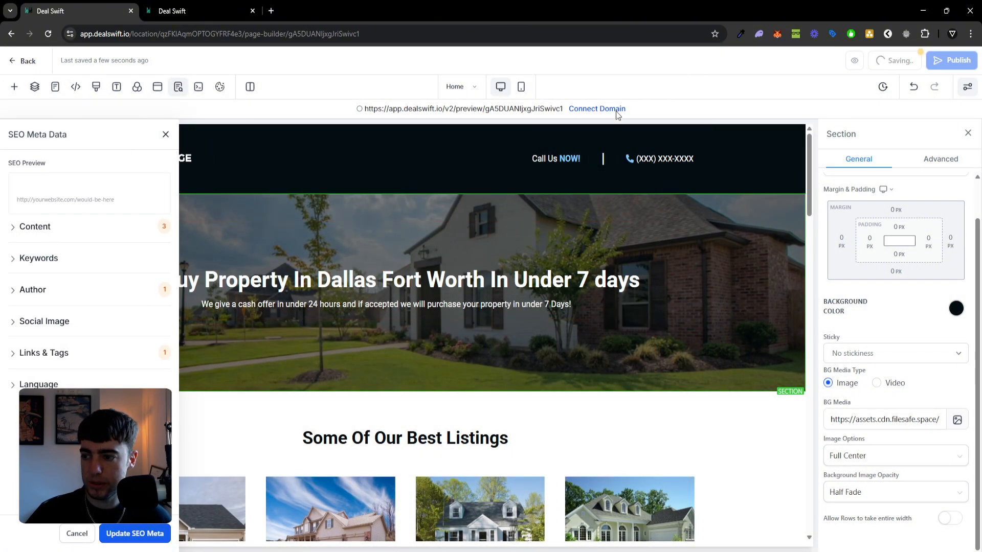
{"action": "left_click", "coordinate": [31, 63]}
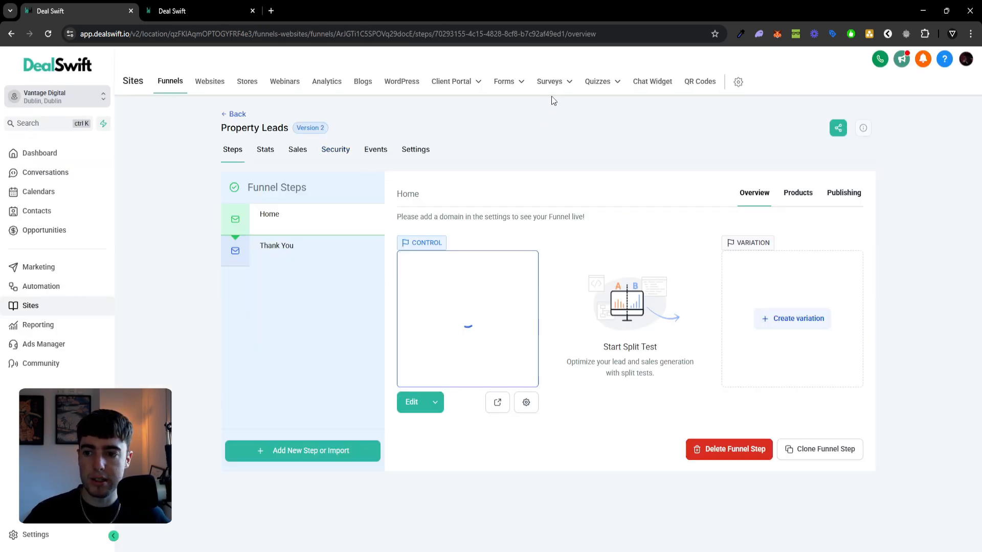
Go to the Surveys area and create a new survey from scratch
{"action": "left_click", "coordinate": [555, 103]}
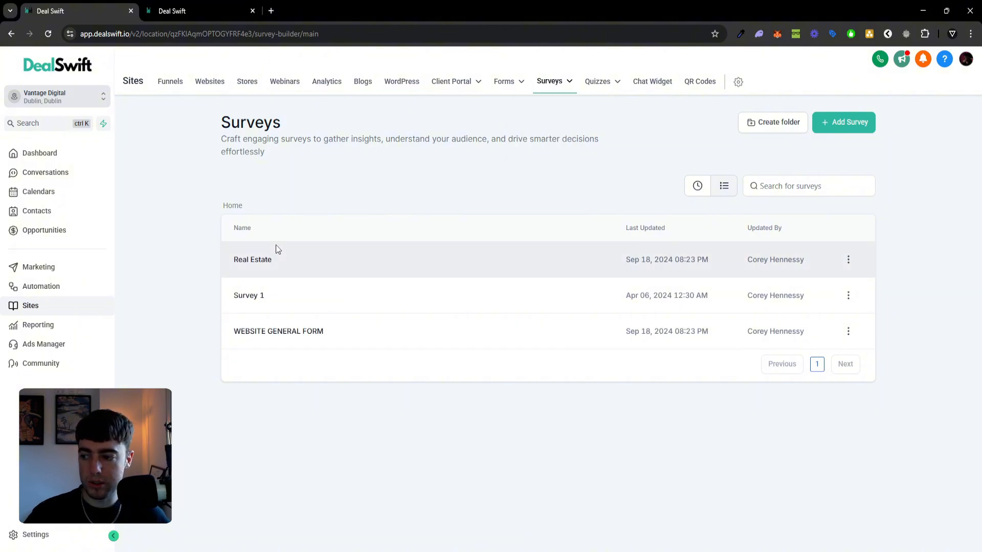
{"action": "left_click", "coordinate": [849, 123]}
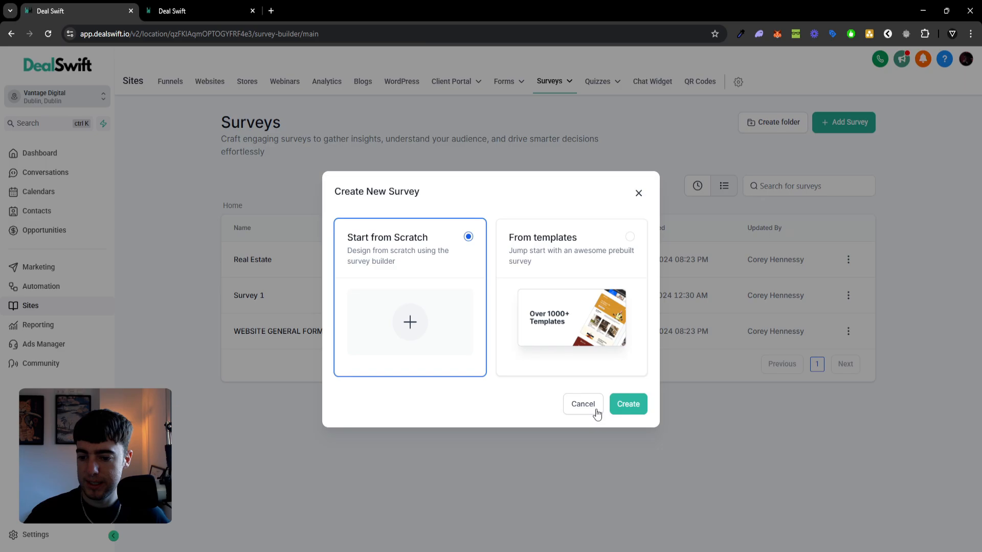
{"action": "left_click", "coordinate": [629, 404]}
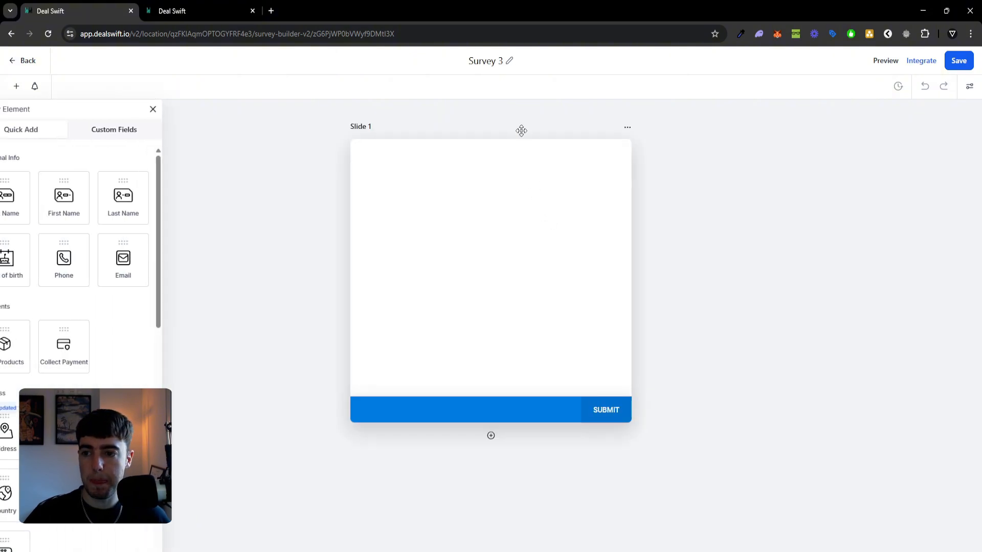
Rename the survey as "SELLER LEAD SURVEY" and add a second slide below the first
{"action": "left_click", "coordinate": [509, 62]}
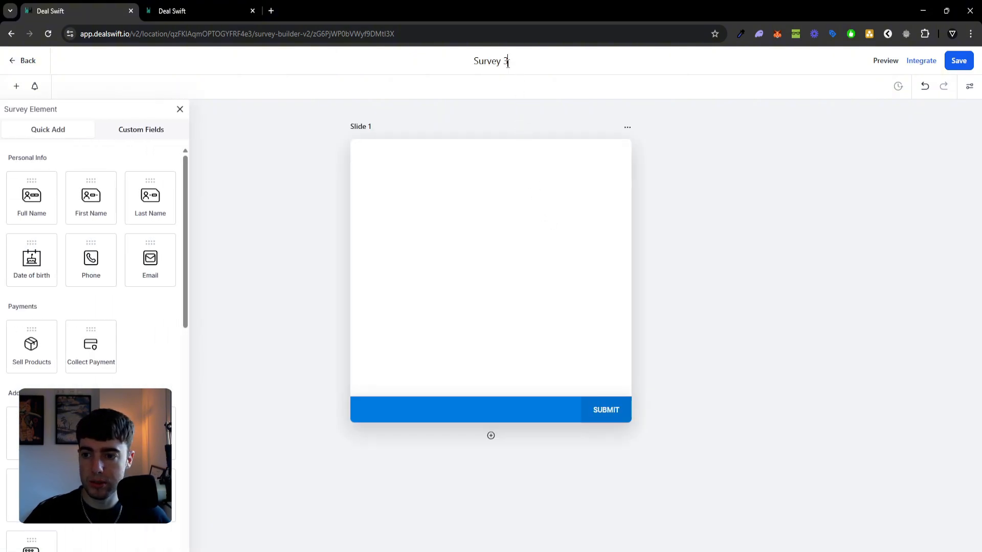
{"action": "key", "text": "ctrl+a"}
{"action": "type", "text": "SELLER "}
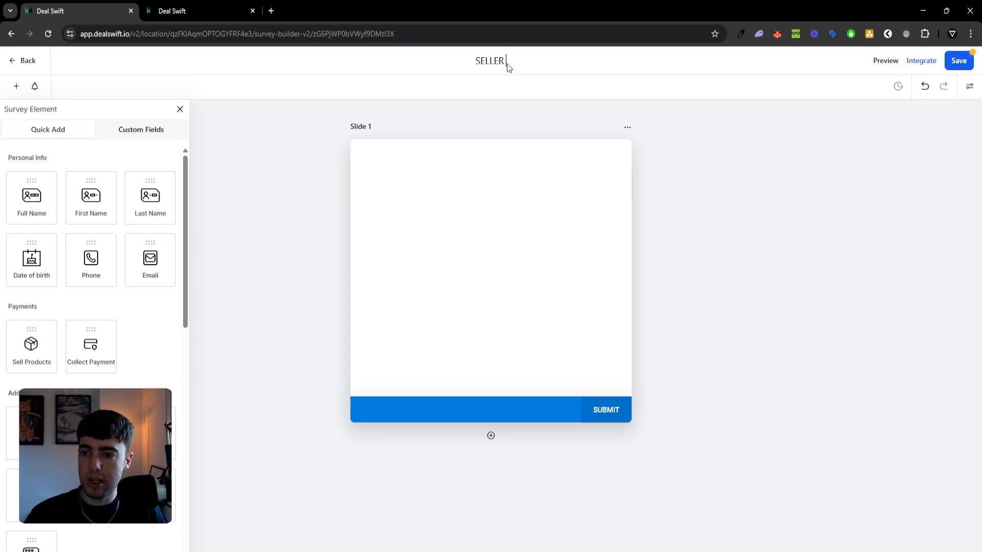
{"action": "type", "text": "LEDA FO"}
{"action": "key", "text": "BackSpace"}
{"action": "key", "text": "BackSpace"}
{"action": "key", "text": "BackSpace"}
{"action": "key", "text": "Left"}
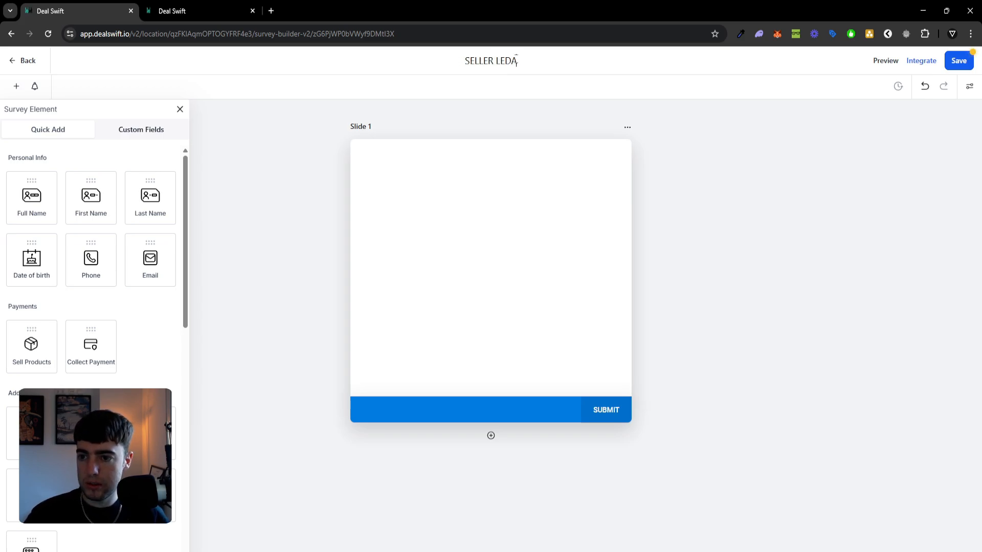
{"action": "key", "text": "BackSpace"}
{"action": "key", "text": "Delete"}
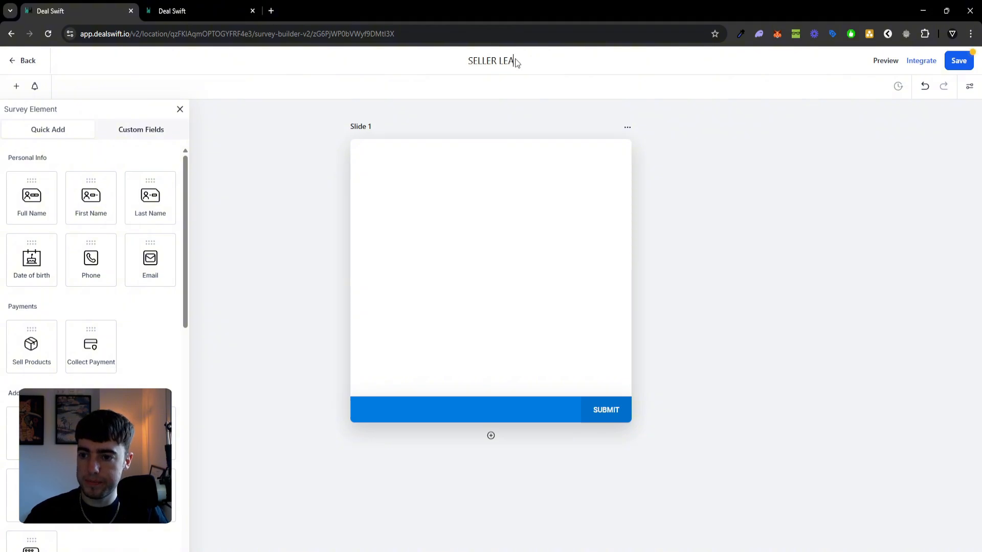
{"action": "type", "text": "ADS"}
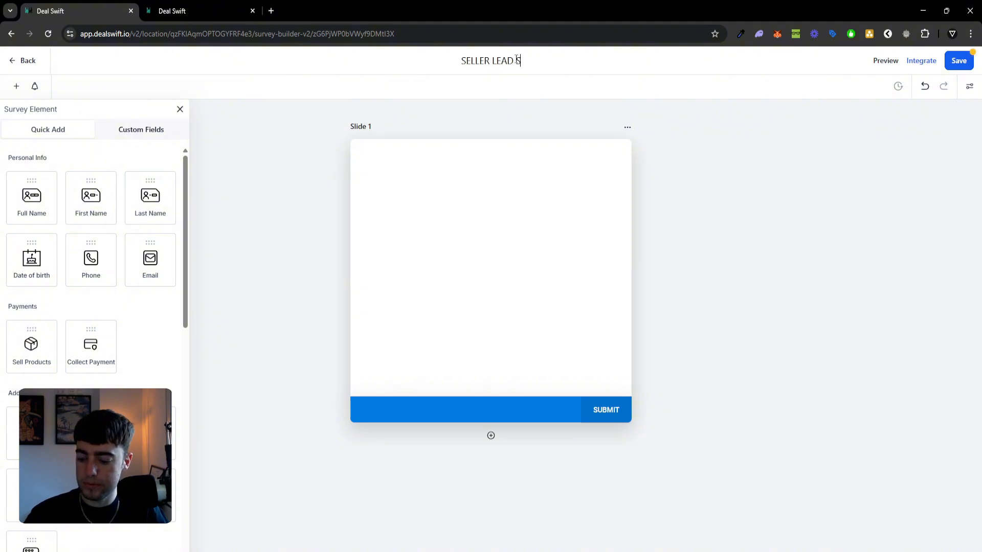
{"action": "key", "text": "BackSpace"}
{"action": "type", "text": "SURVEY"}
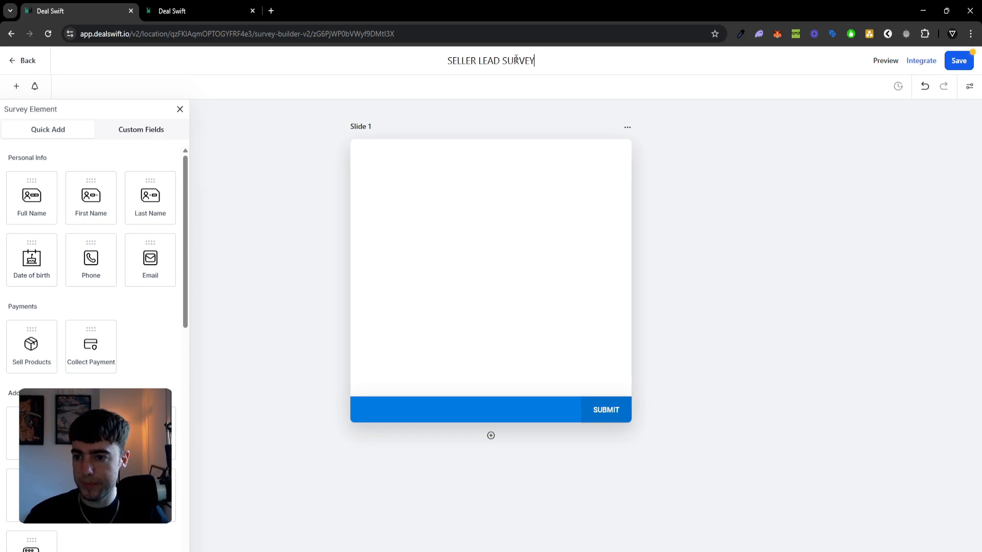
{"action": "left_click", "coordinate": [530, 157]}
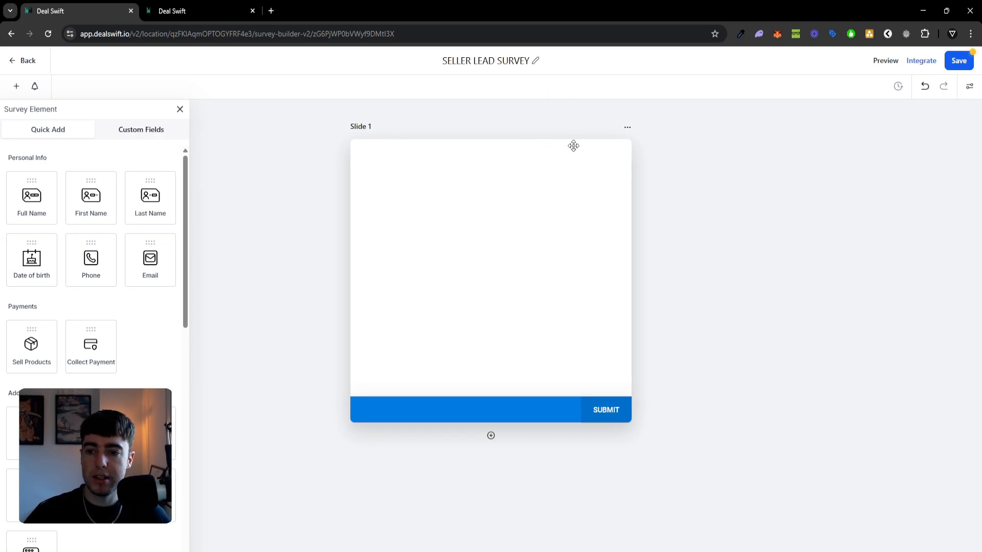
{"action": "left_click", "coordinate": [491, 436]}
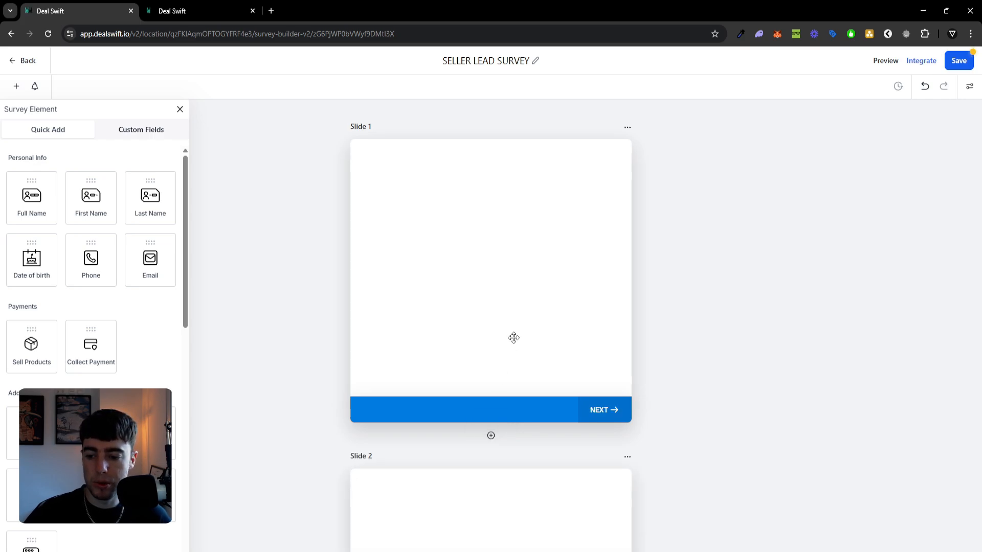
Start a new custom contact field for the survey with the Dropdown (Single) type
{"action": "left_click", "coordinate": [149, 138]}
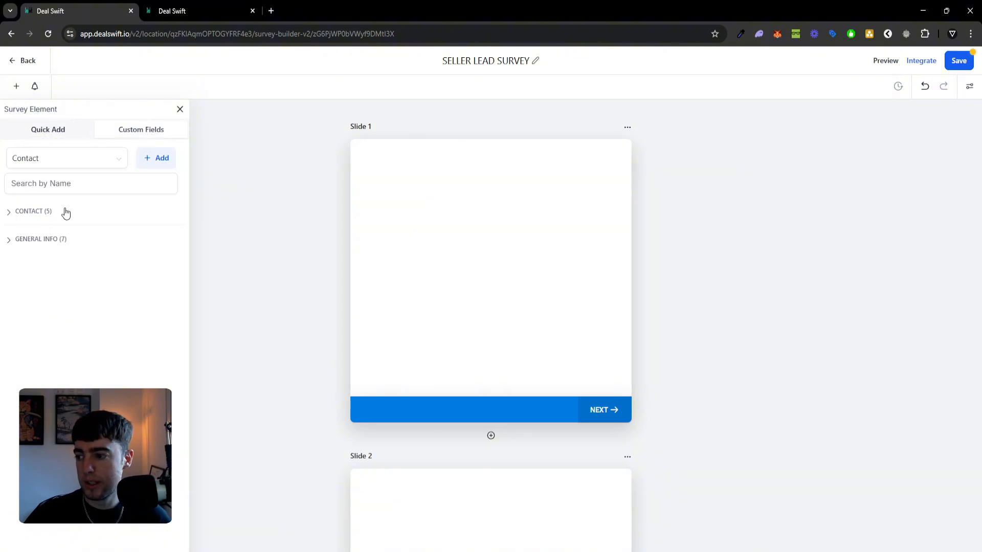
{"action": "left_click", "coordinate": [162, 158]}
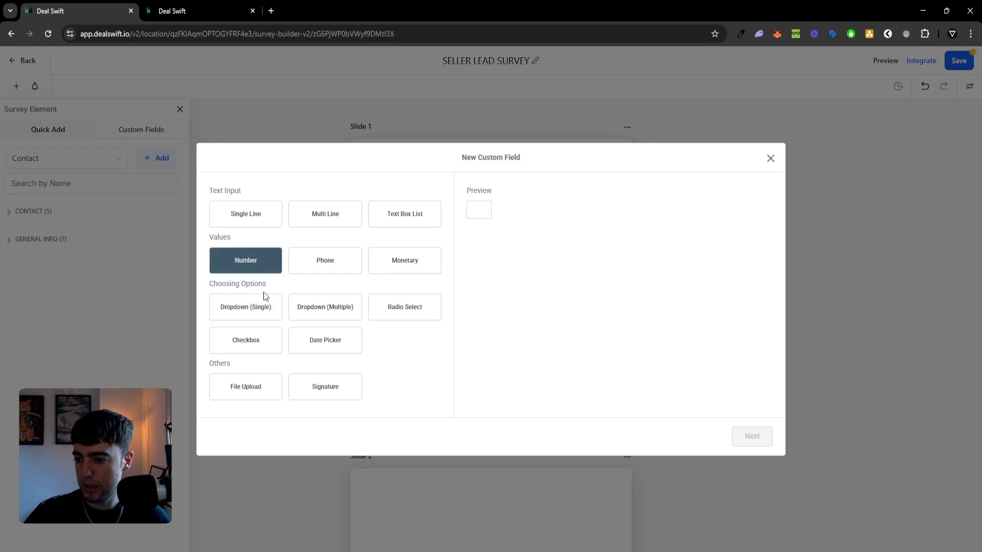
{"action": "left_click", "coordinate": [265, 310]}
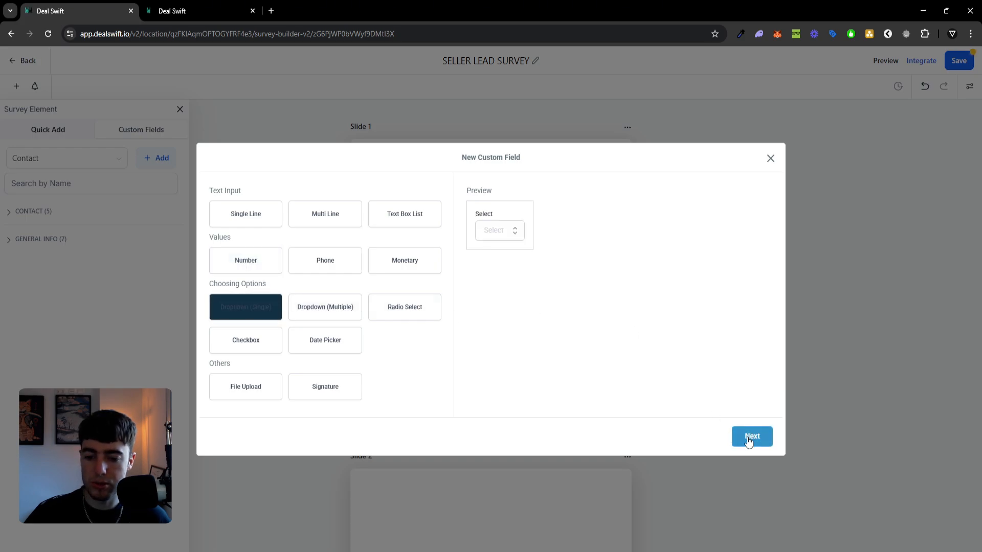
{"action": "left_click", "coordinate": [752, 436]}
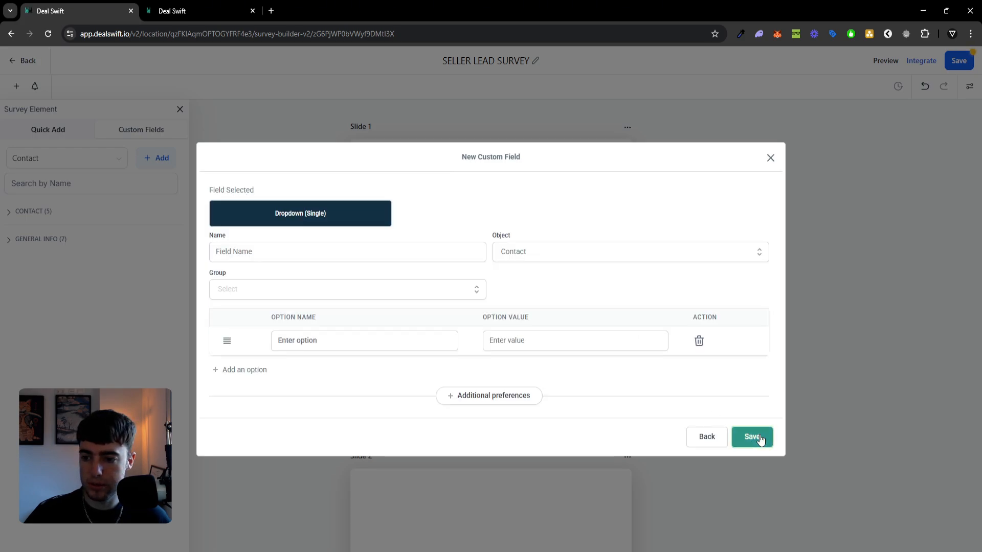
Name the dropdown field "Is The Property Located in Dallas Fort Worth Texas?"
{"action": "left_click", "coordinate": [413, 255]}
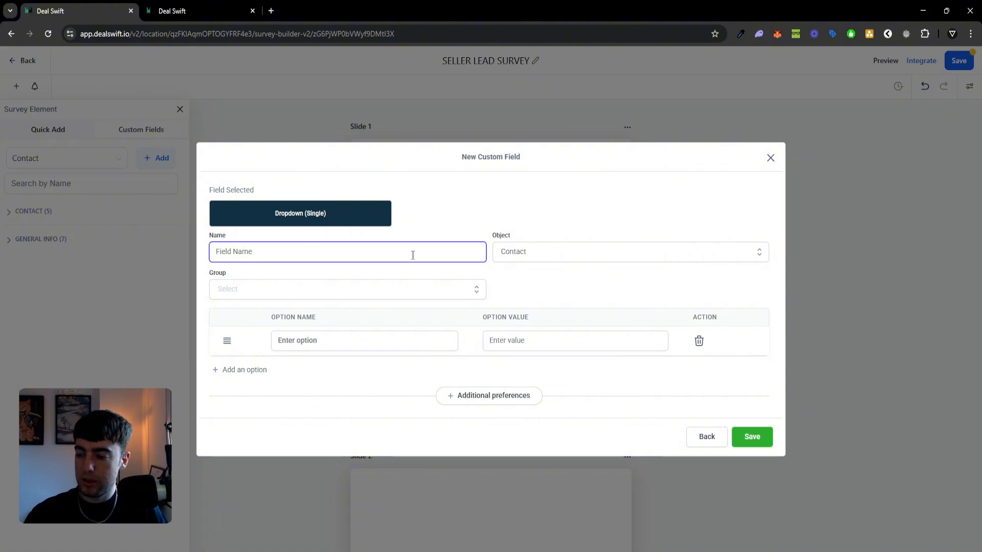
{"action": "type", "text": "is yo"}
{"action": "key", "text": "BackSpace"}
{"action": "key", "text": "BackSpace"}
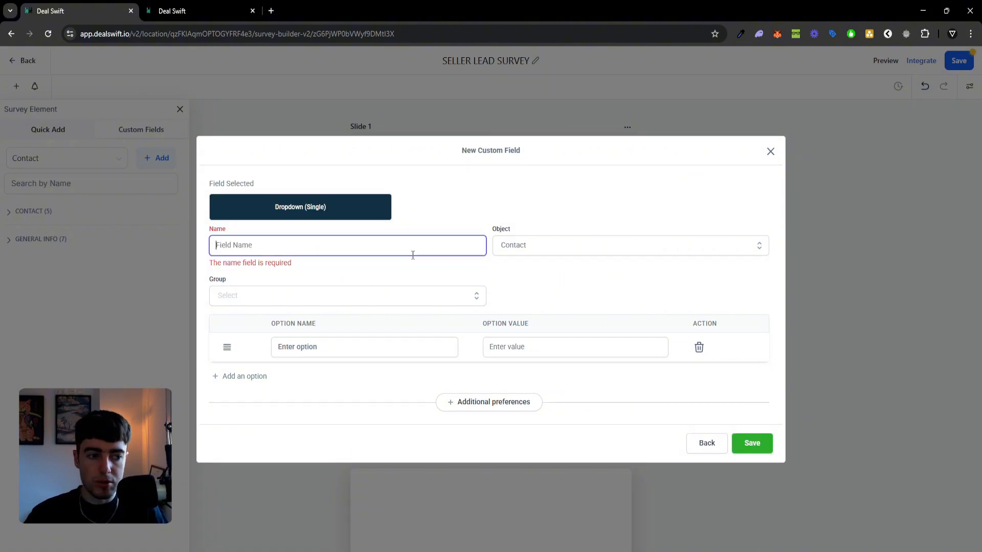
{"action": "type", "text": "Is"}
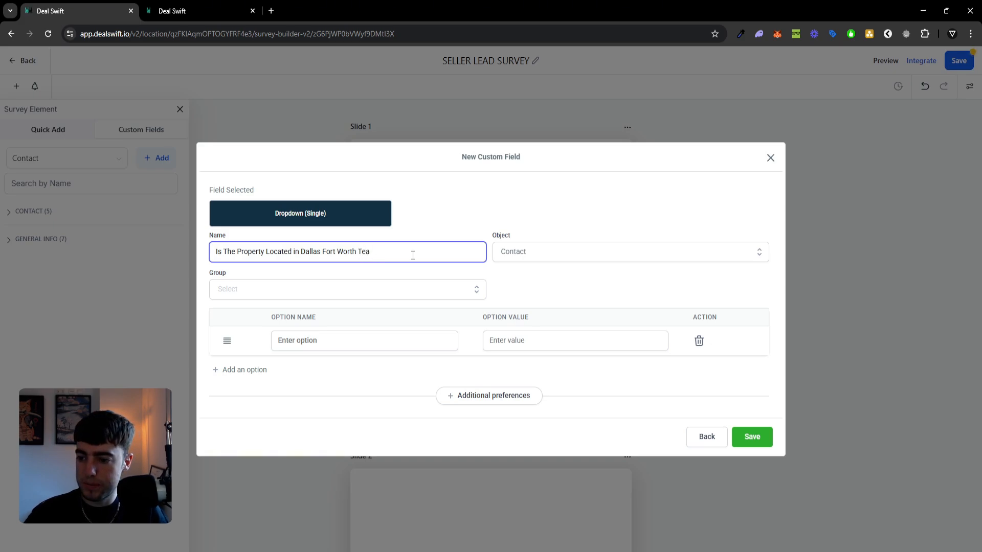
{"action": "type", "text": "?"}
Give the Dallas Fort Worth dropdown field two answer options, Yes and No
{"action": "left_click", "coordinate": [392, 336]}
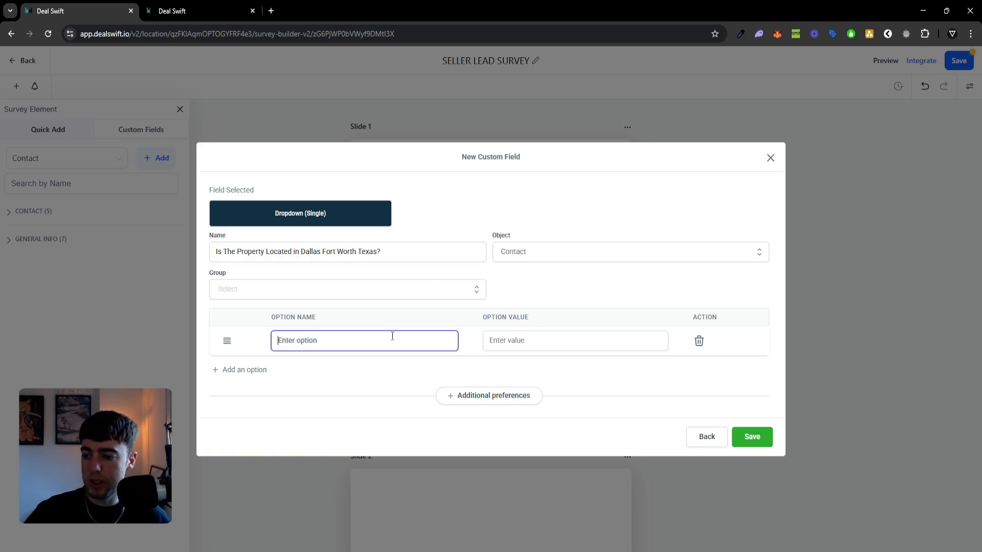
{"action": "type", "text": "Yes"}
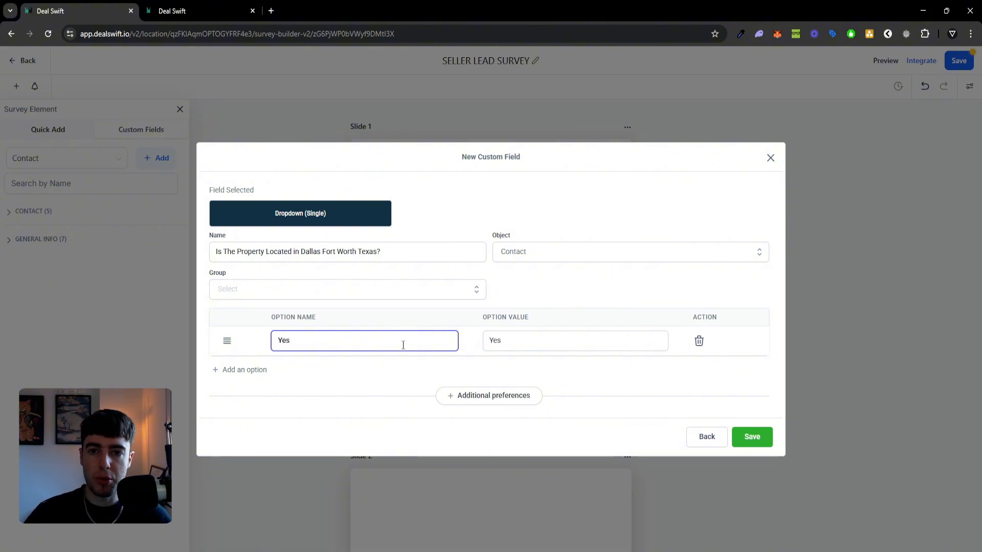
{"action": "left_click", "coordinate": [251, 370]}
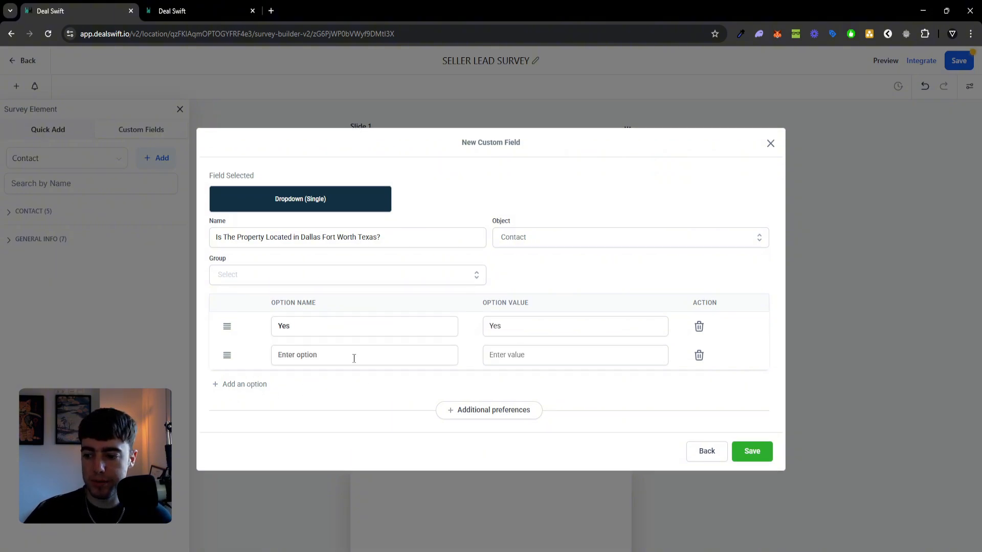
{"action": "left_click", "coordinate": [354, 358]}
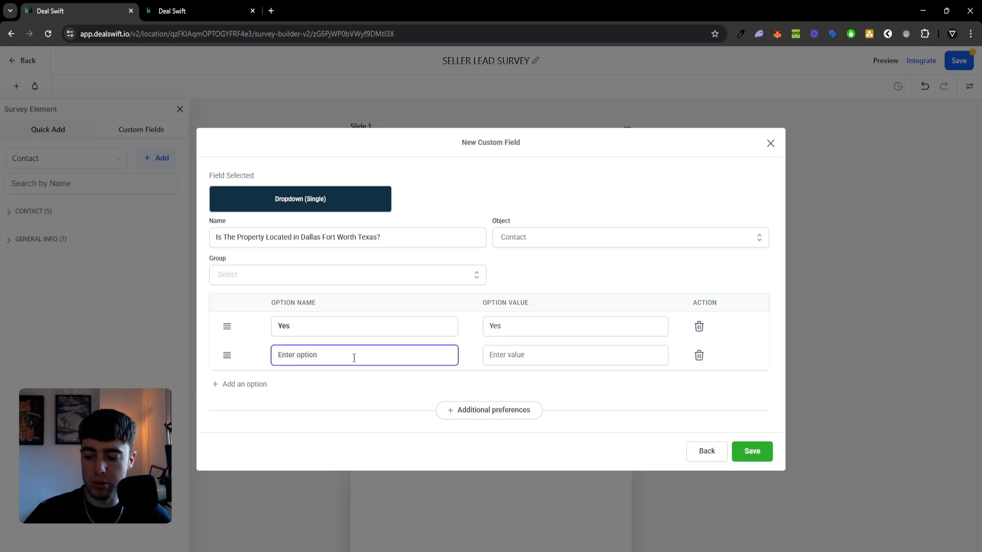
{"action": "type", "text": "No"}
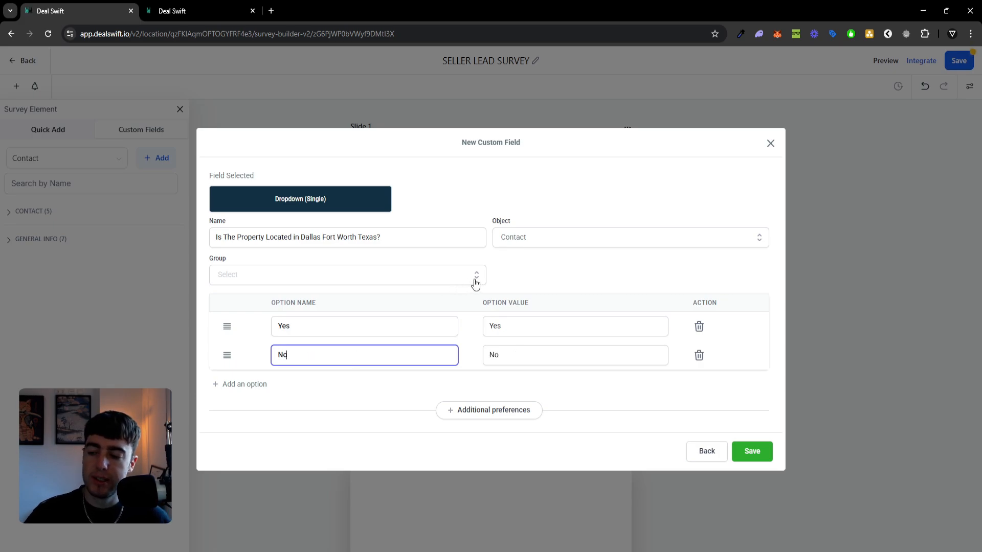
Assign the dropdown field to the General Info group
{"action": "left_click", "coordinate": [508, 273]}
{"action": "left_click", "coordinate": [471, 276]}
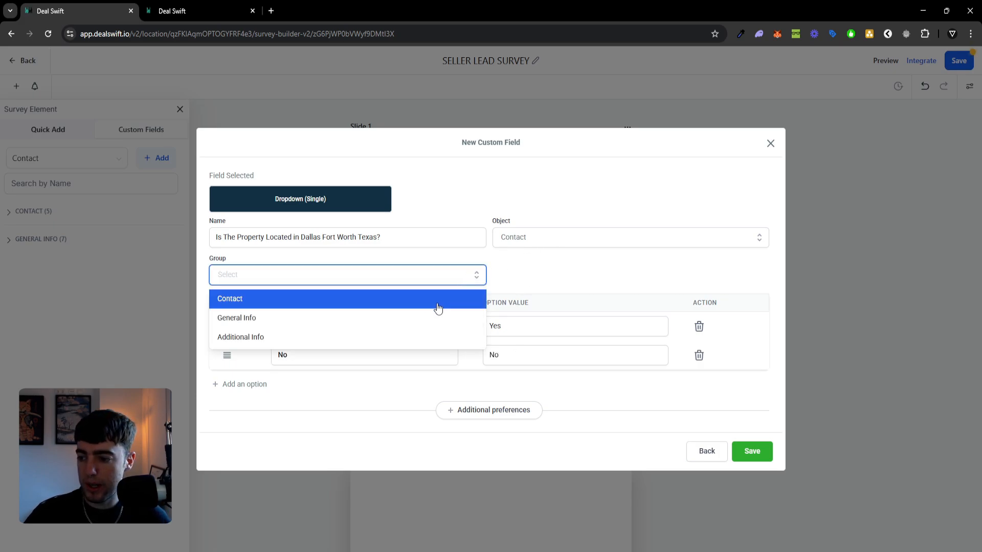
{"action": "left_click", "coordinate": [424, 319]}
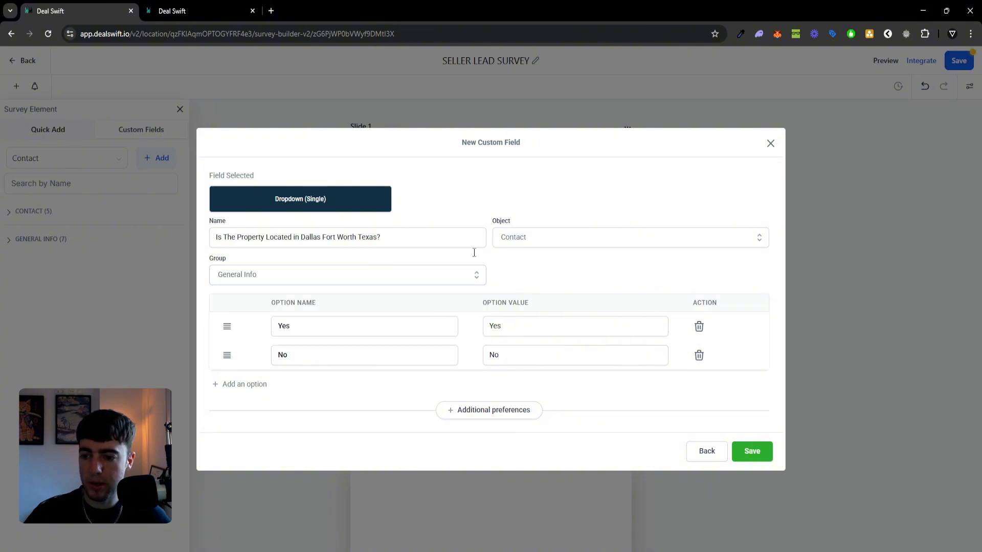
Try Opportunity as the dropdown field's object and switch it back to Contact
{"action": "left_click", "coordinate": [537, 244]}
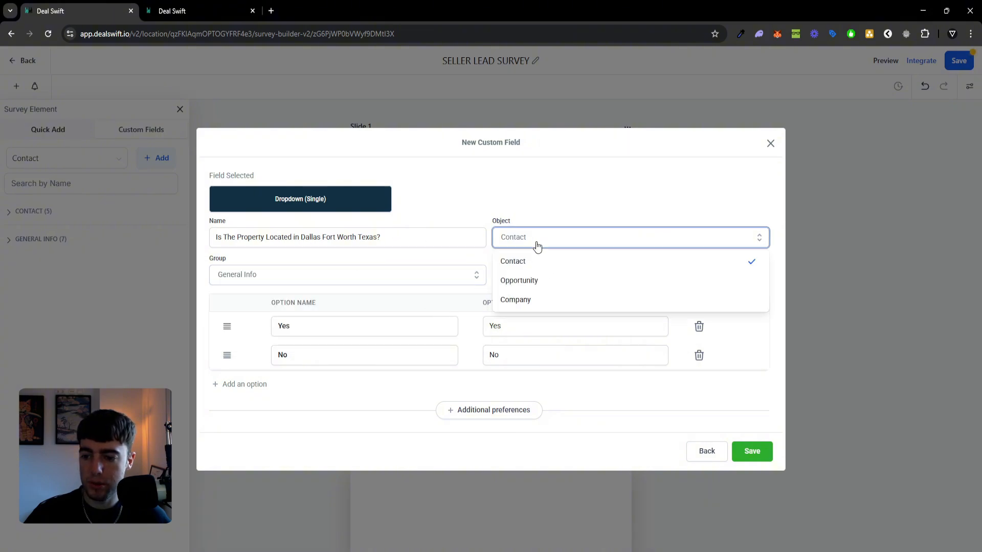
{"action": "left_click", "coordinate": [537, 280]}
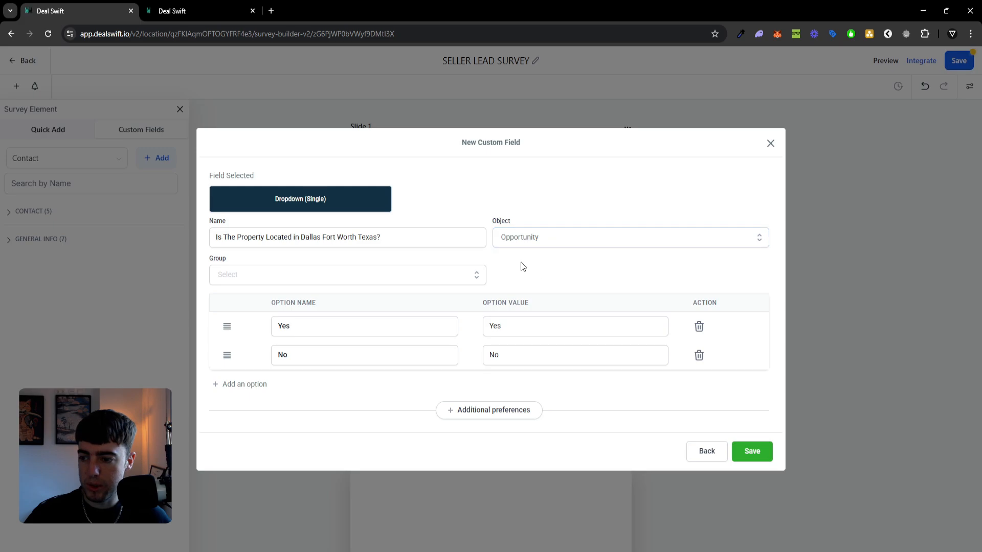
{"action": "left_click", "coordinate": [460, 276]}
{"action": "left_click", "coordinate": [545, 245]}
{"action": "left_click", "coordinate": [546, 261]}
Select General Info as the group again and save the new dropdown field
{"action": "left_click", "coordinate": [380, 276]}
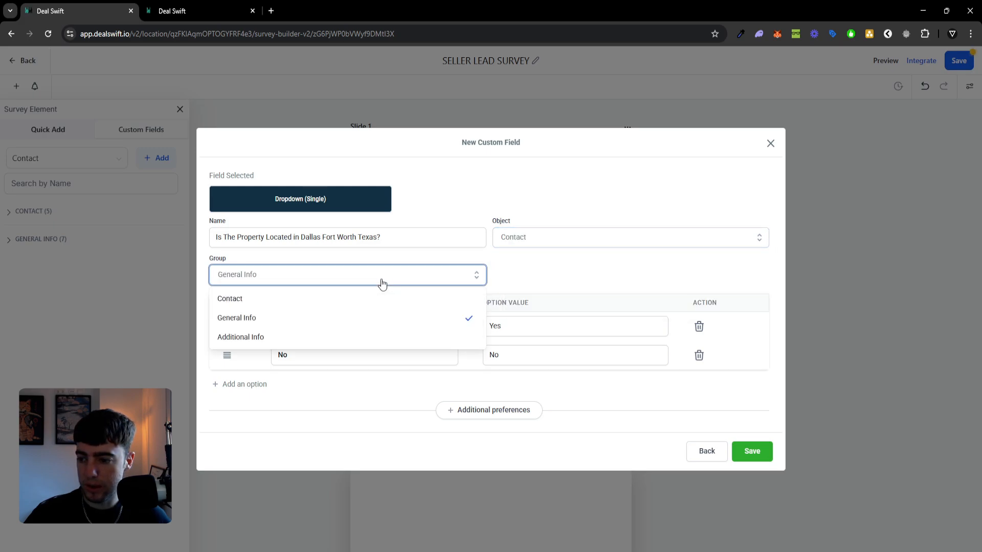
{"action": "left_click", "coordinate": [385, 319]}
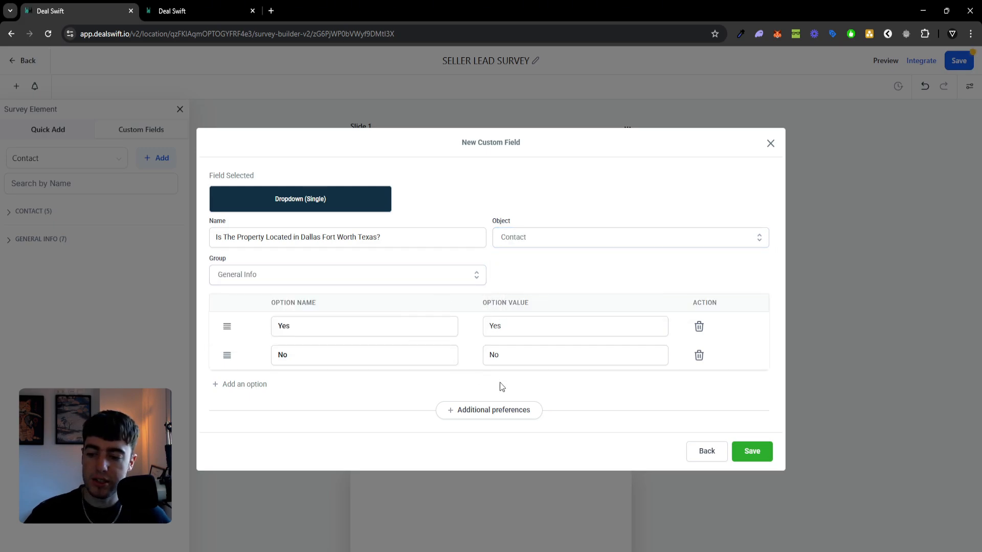
{"action": "left_click", "coordinate": [749, 459]}
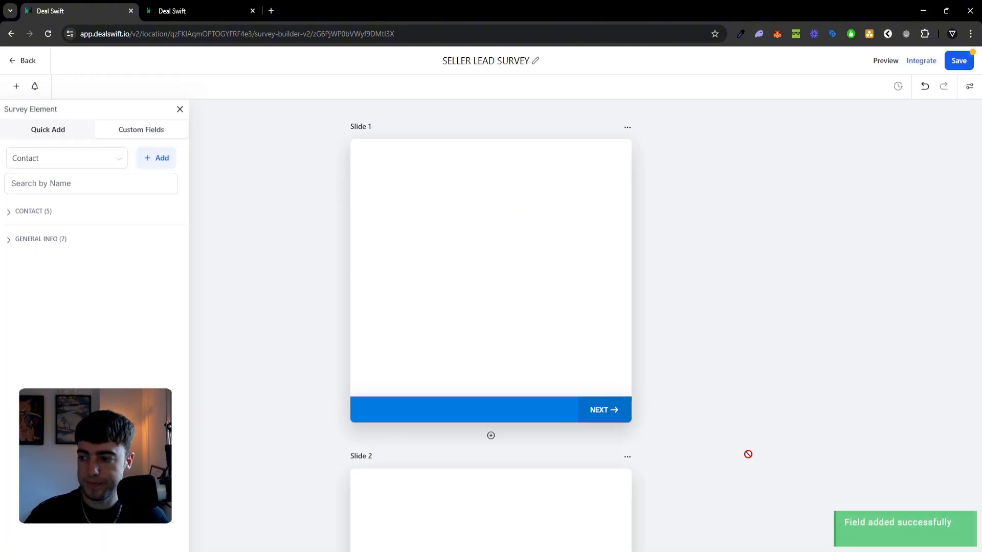
Place the new "Is The Property Located in Dallas Fort Worth Texas?" field from General Info on Slide 1
{"action": "left_click", "coordinate": [15, 241]}
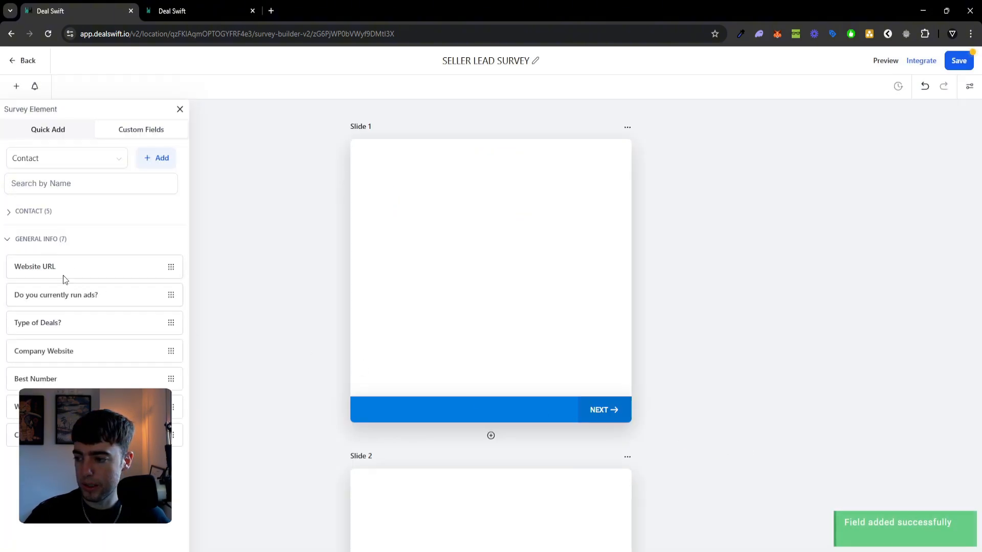
{"action": "left_click", "coordinate": [21, 215]}
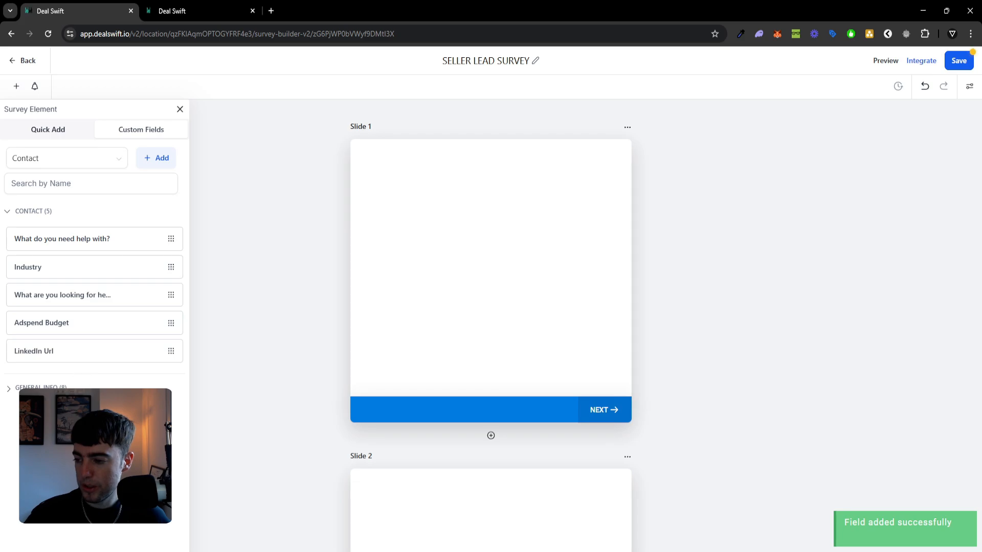
{"action": "left_click", "coordinate": [41, 390]}
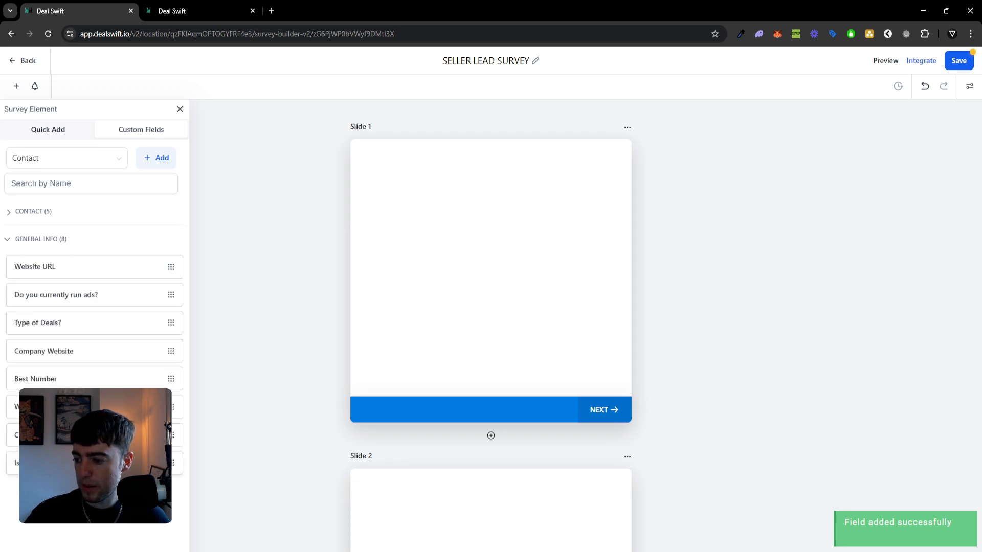
{"action": "left_click_drag", "start_coordinate": [95, 463], "coordinate": [471, 301]}
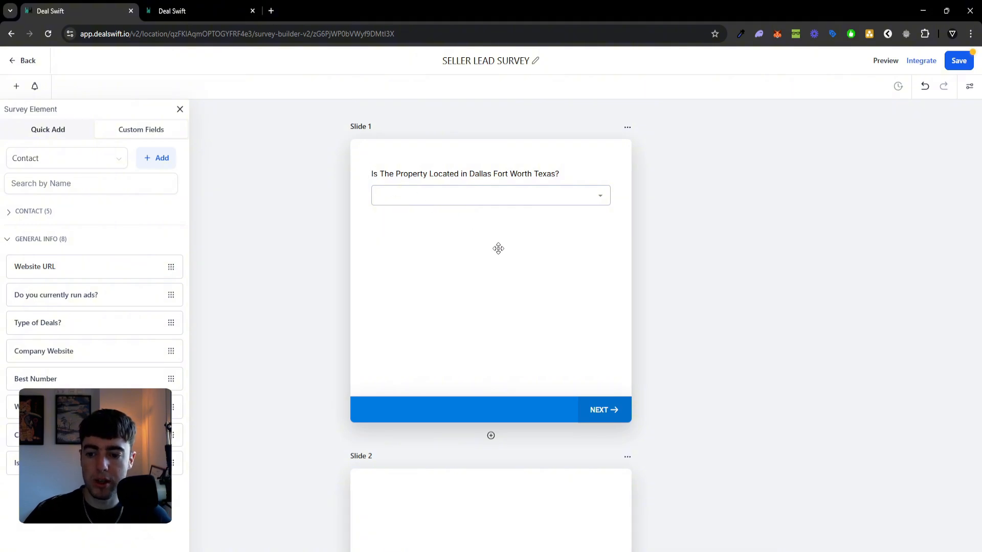
Make the property location question on Slide 1 required
{"action": "scroll", "coordinate": [539, 293], "scroll_direction": "down", "scroll_amount": 1}
{"action": "scroll", "coordinate": [556, 322], "scroll_direction": "down", "scroll_amount": 2}
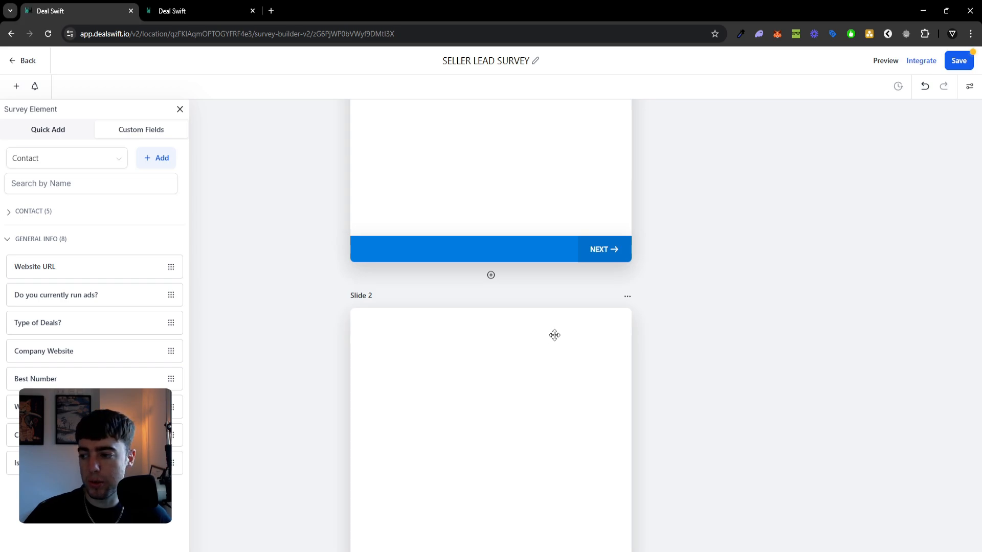
{"action": "scroll", "coordinate": [554, 335], "scroll_direction": "up", "scroll_amount": 3}
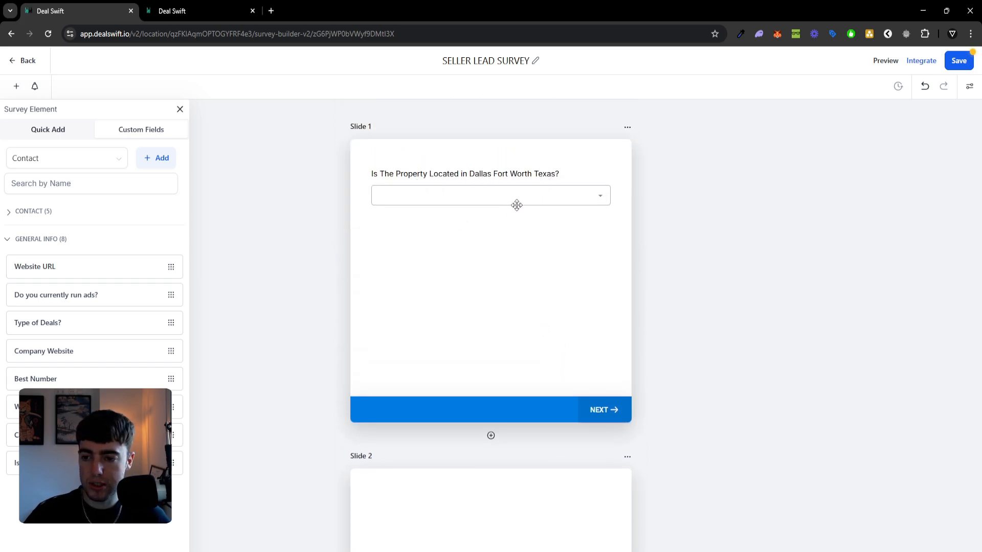
{"action": "left_click", "coordinate": [579, 209]}
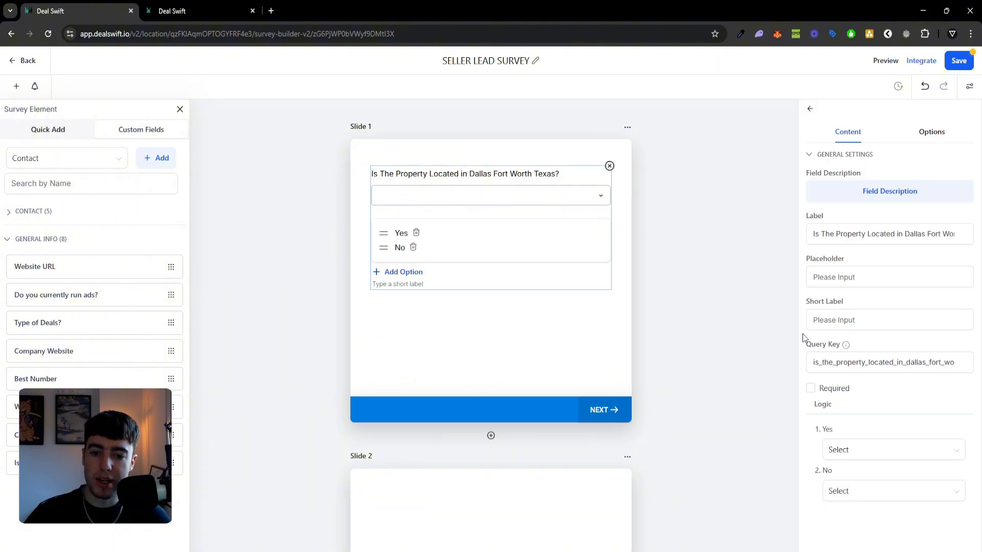
{"action": "left_click", "coordinate": [810, 388]}
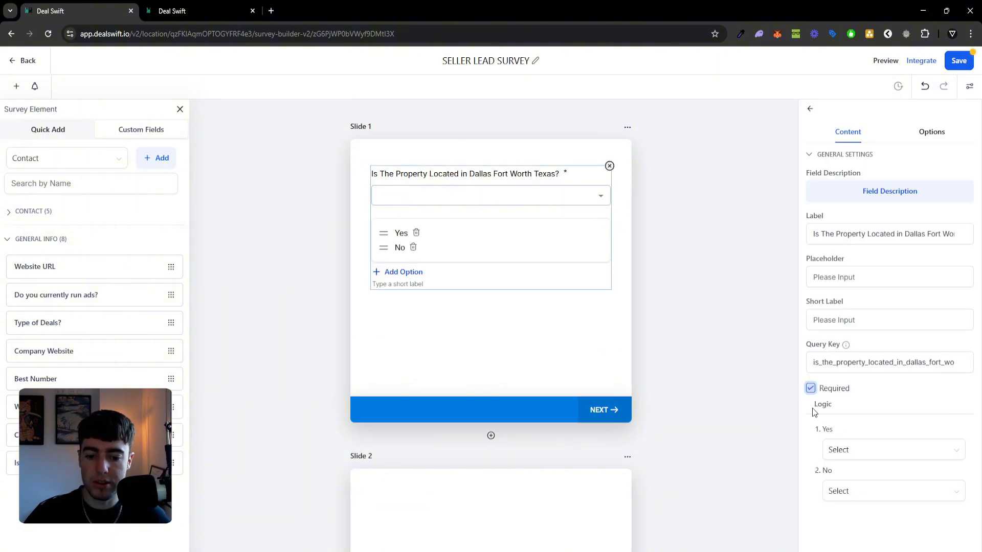
{"action": "left_click", "coordinate": [542, 502]}
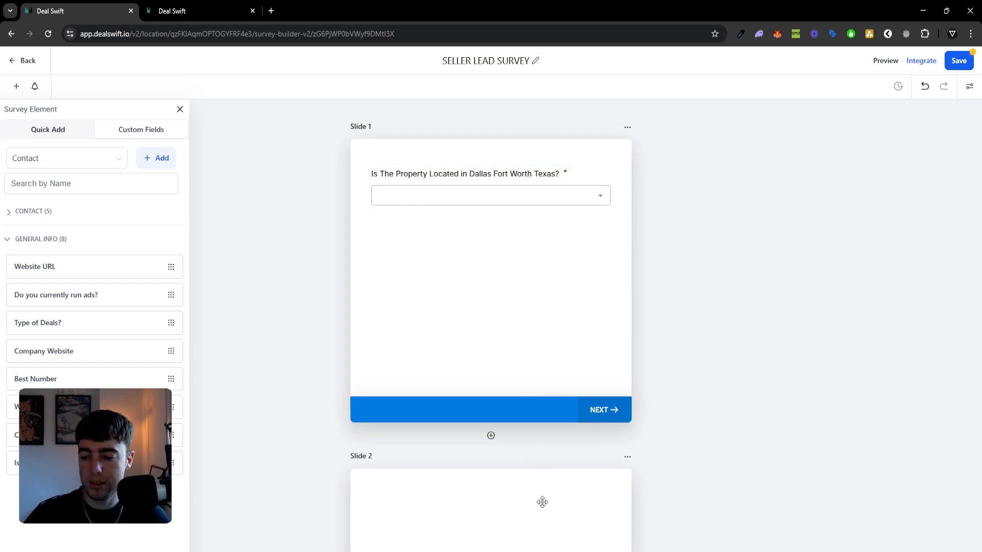
Start another new custom contact field for the survey with the Monetary type
{"action": "scroll", "coordinate": [572, 420], "scroll_direction": "down", "scroll_amount": 5}
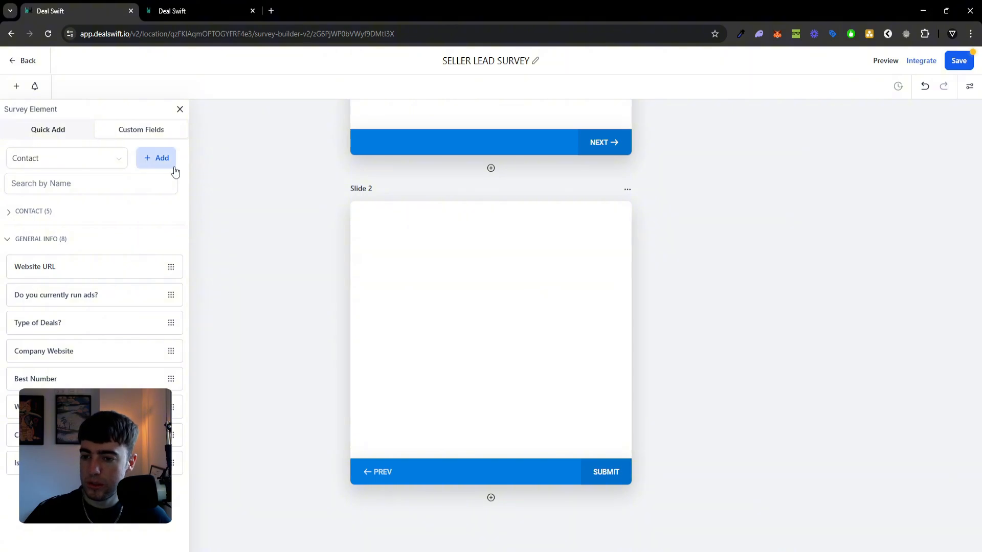
{"action": "scroll", "coordinate": [358, 251], "scroll_direction": "up", "scroll_amount": 5}
{"action": "left_click", "coordinate": [158, 167]}
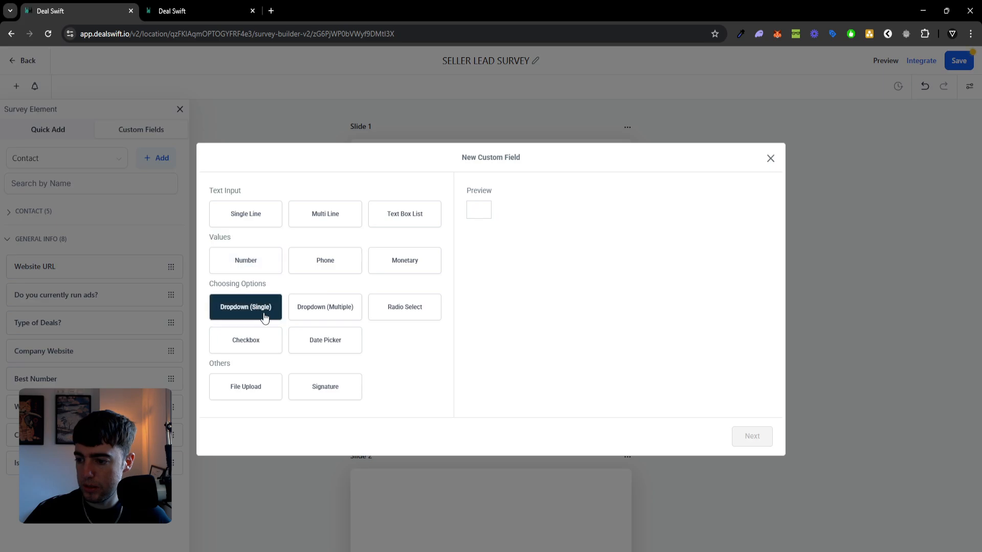
{"action": "left_click", "coordinate": [263, 220]}
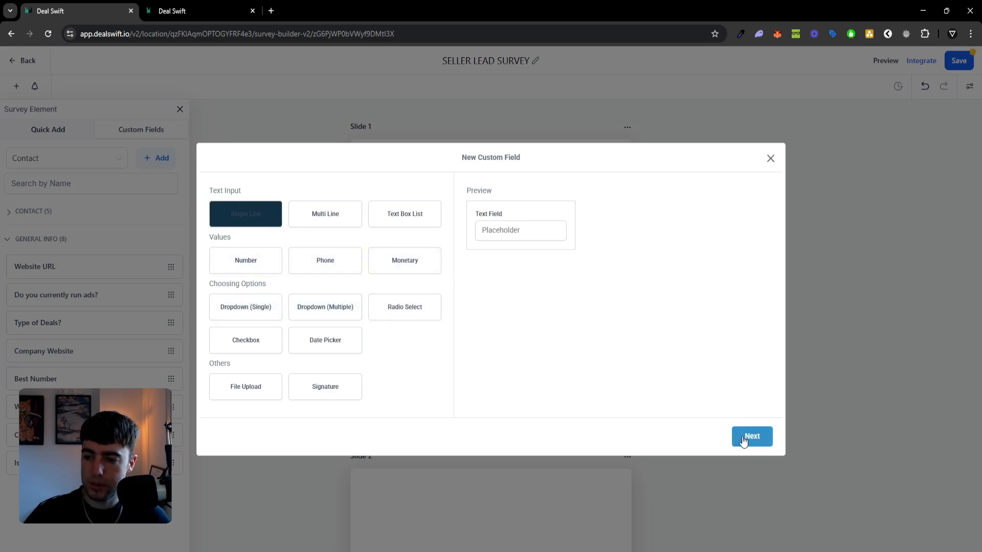
{"action": "left_click", "coordinate": [256, 271]}
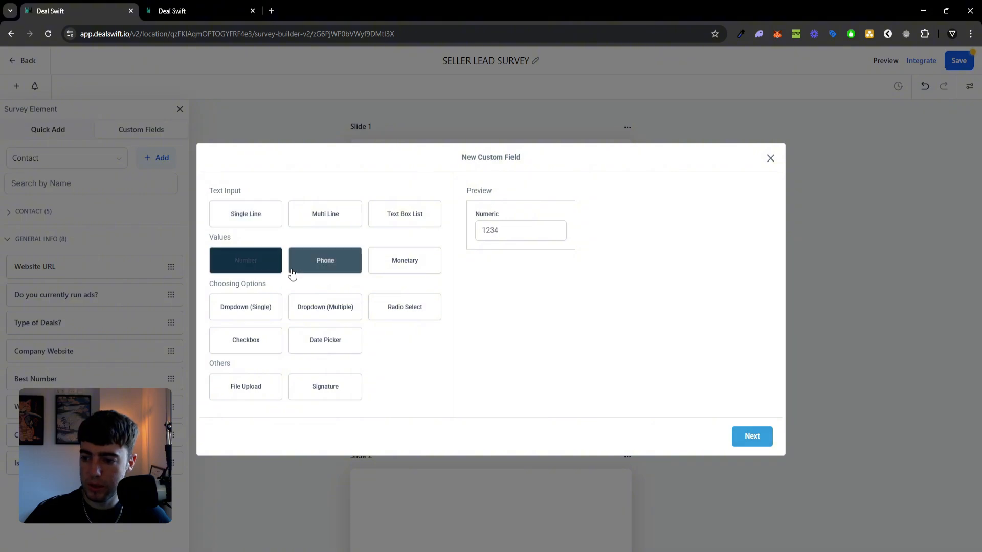
{"action": "left_click", "coordinate": [430, 277]}
{"action": "left_click", "coordinate": [747, 436]}
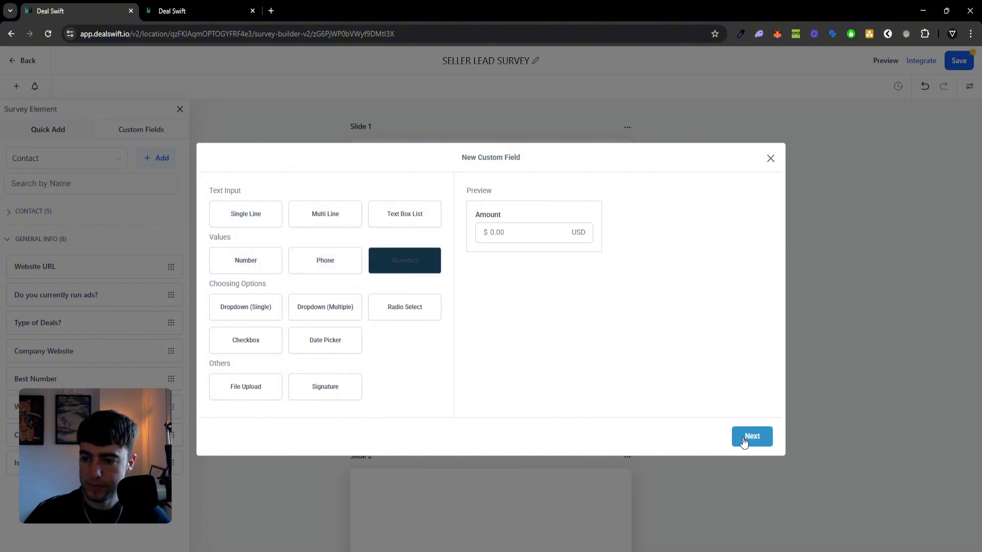
Name the monetary field "How Much Are You Looking For This Property?"
{"action": "left_click", "coordinate": [386, 279]}
{"action": "type", "text": "W"}
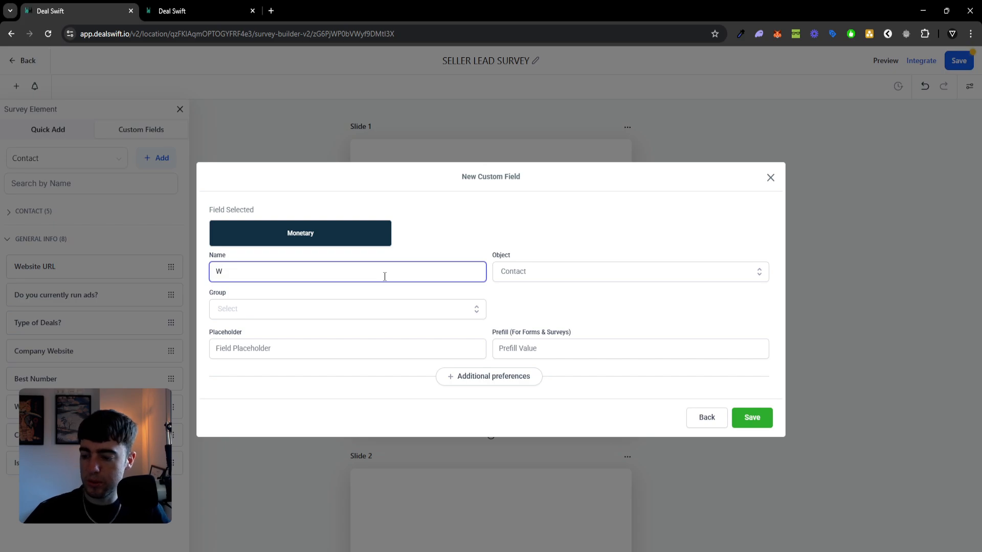
{"action": "key", "text": "BackSpace"}
{"action": "type", "text": "How Much Are You Looking For"}
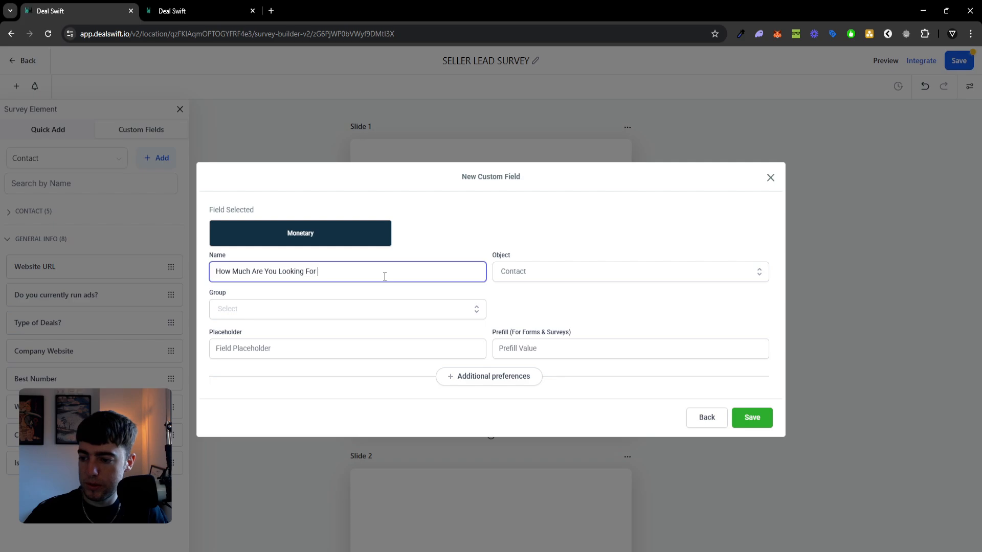
{"action": "type", "text": "Property?"}
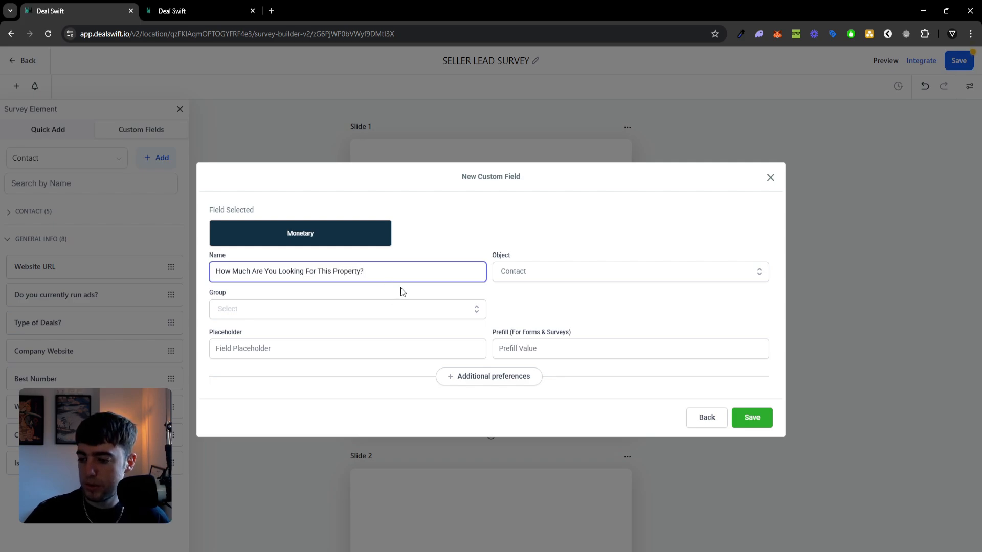
Assign the monetary field to the General Info group, keeping Contact as its object
{"action": "left_click", "coordinate": [349, 302]}
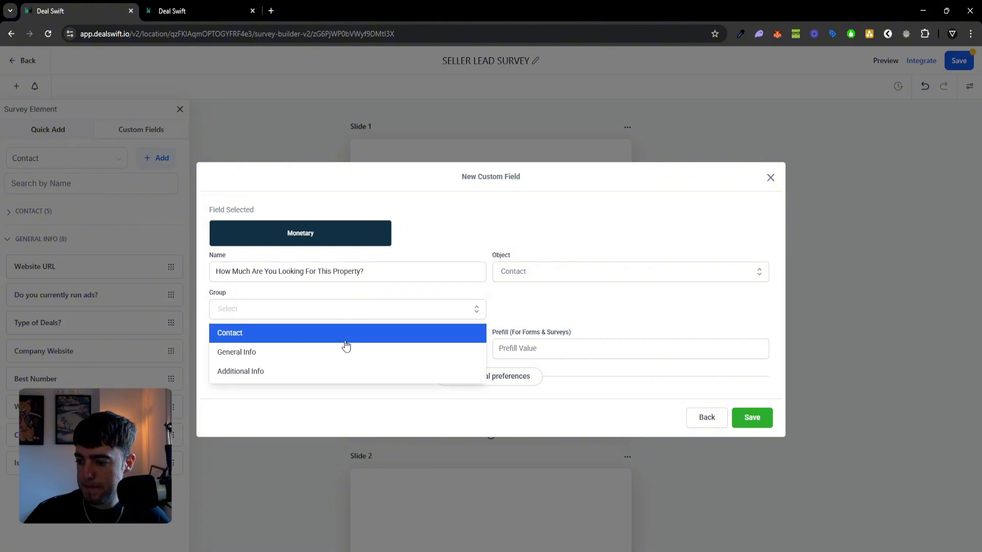
{"action": "left_click", "coordinate": [347, 351]}
{"action": "left_click", "coordinate": [581, 268]}
{"action": "left_click", "coordinate": [584, 242]}
{"action": "left_click", "coordinate": [425, 344]}
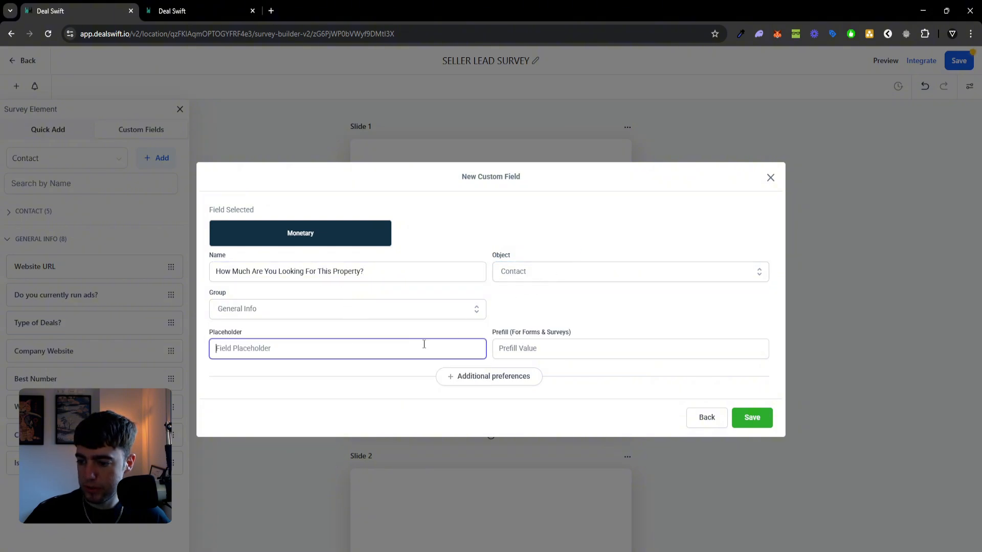
{"action": "left_click", "coordinate": [454, 317]}
{"action": "left_click", "coordinate": [586, 322]}
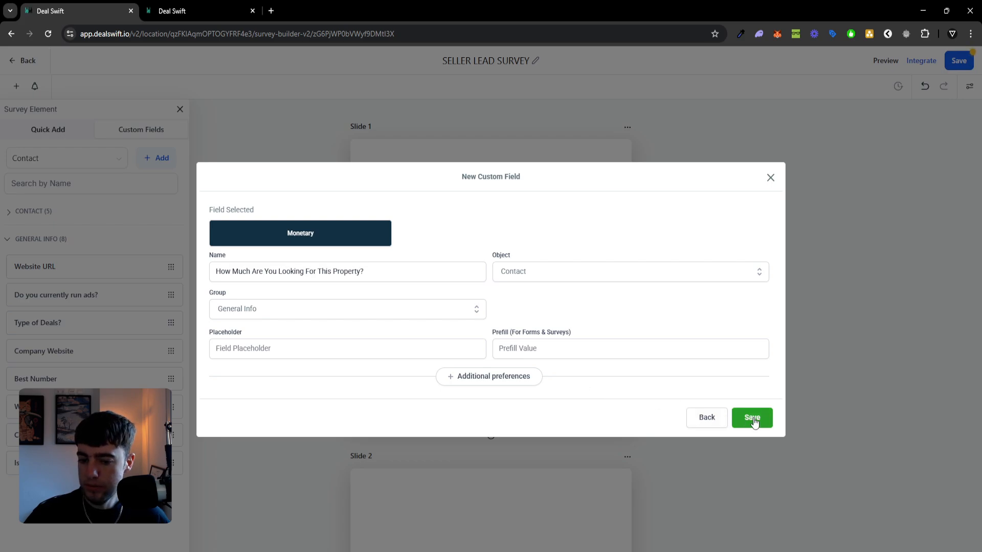
Rename the monetary field as "What is your expected Offer for This Property?"
{"action": "triple_click", "coordinate": [344, 271]}
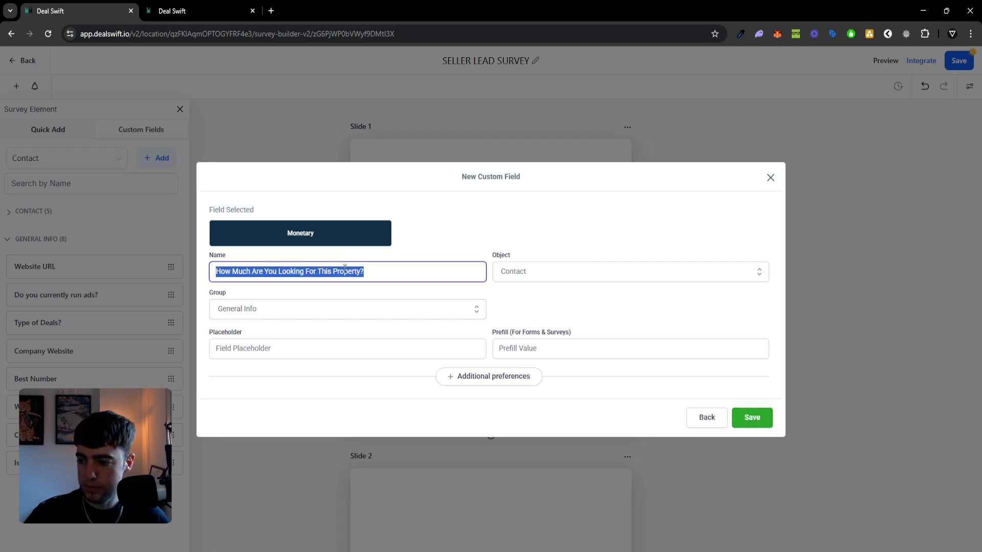
{"action": "type", "text": "What is your expected Offer for Th"}
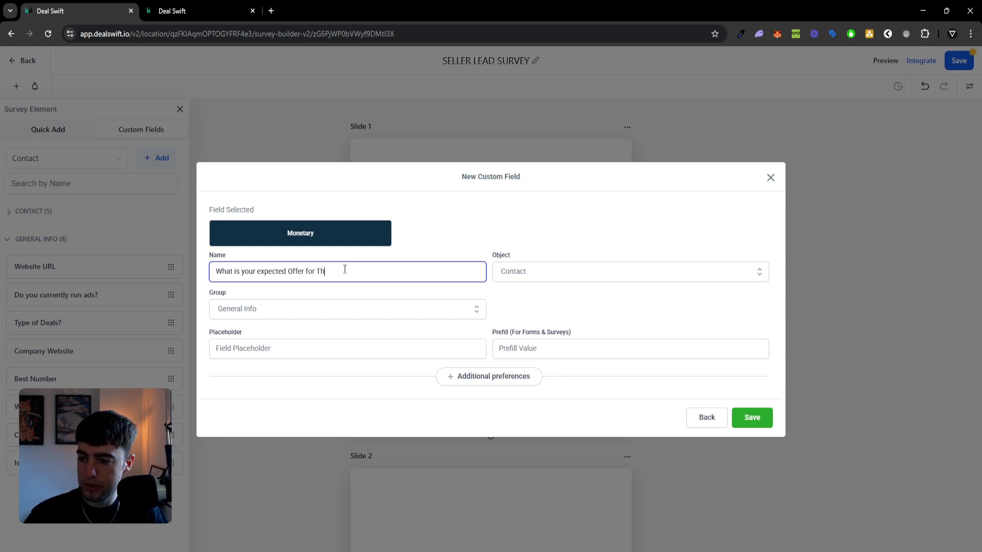
{"action": "type", "text": "?"}
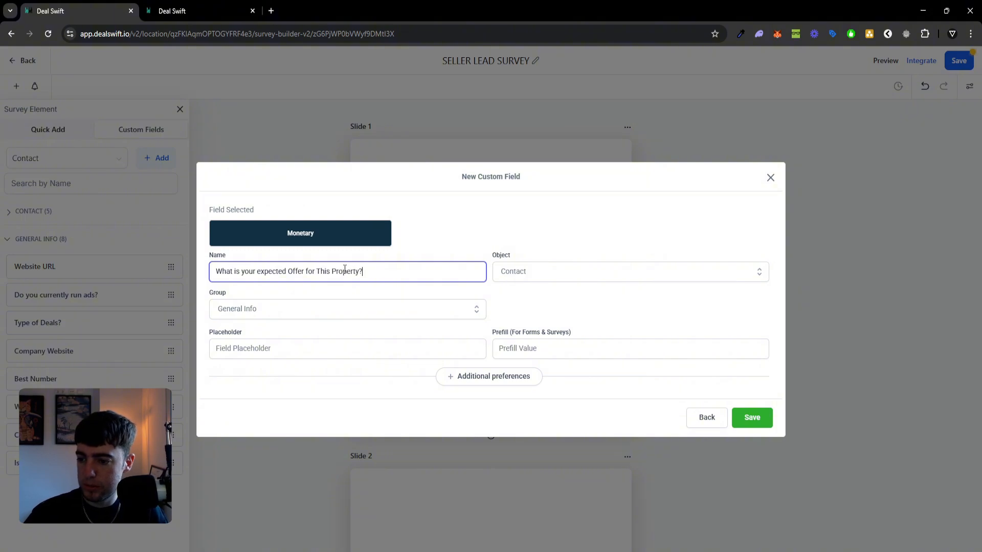
Save the monetary custom field and place "What is your expected Offer for This Property?" on Slide 2 of the survey
{"action": "left_click", "coordinate": [352, 284]}
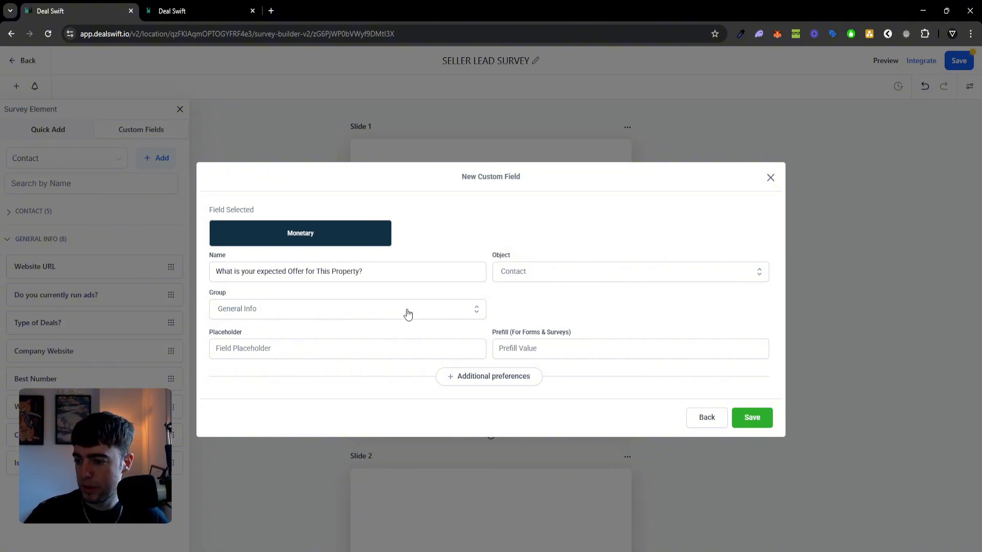
{"action": "left_click", "coordinate": [752, 418]}
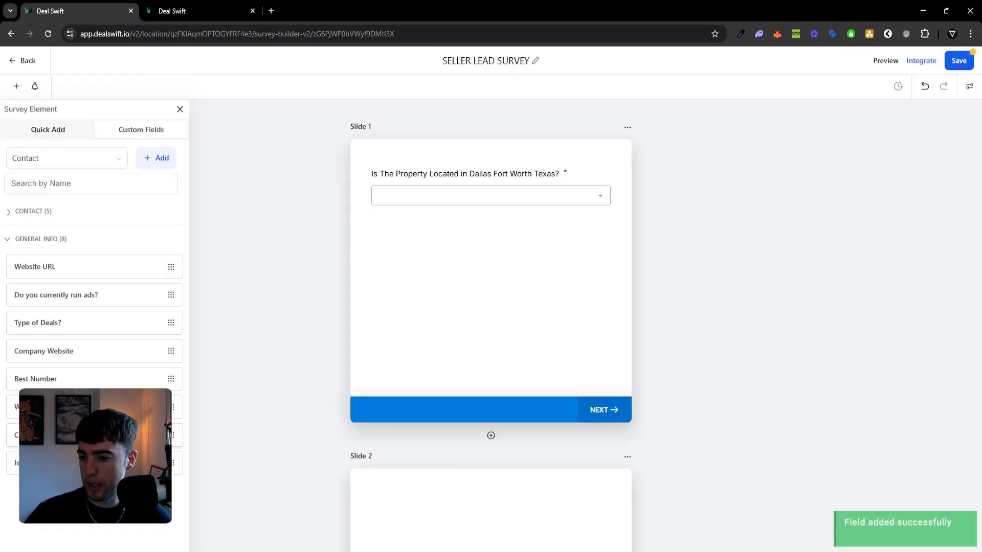
{"action": "scroll", "coordinate": [387, 328], "scroll_direction": "down", "scroll_amount": 2}
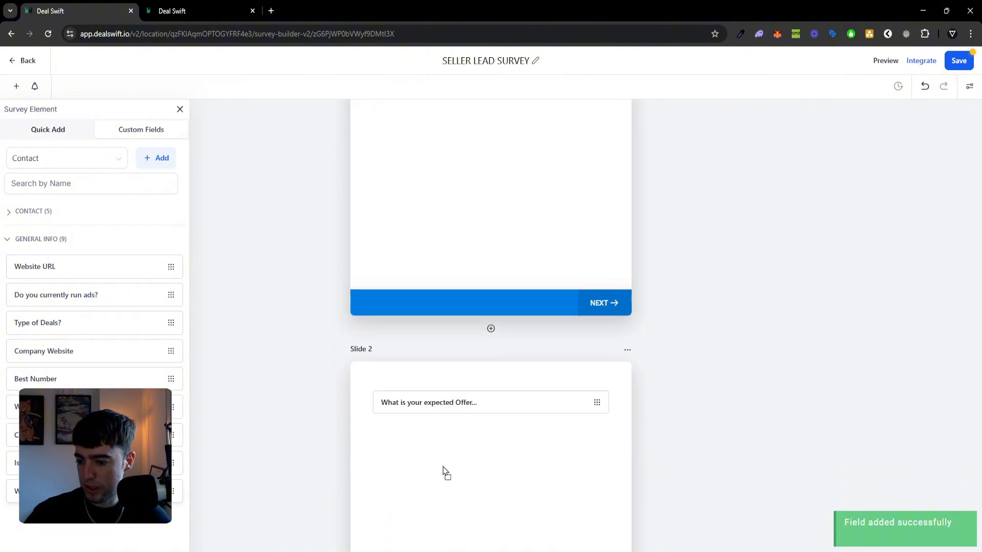
{"action": "scroll", "coordinate": [634, 399], "scroll_direction": "down", "scroll_amount": 1}
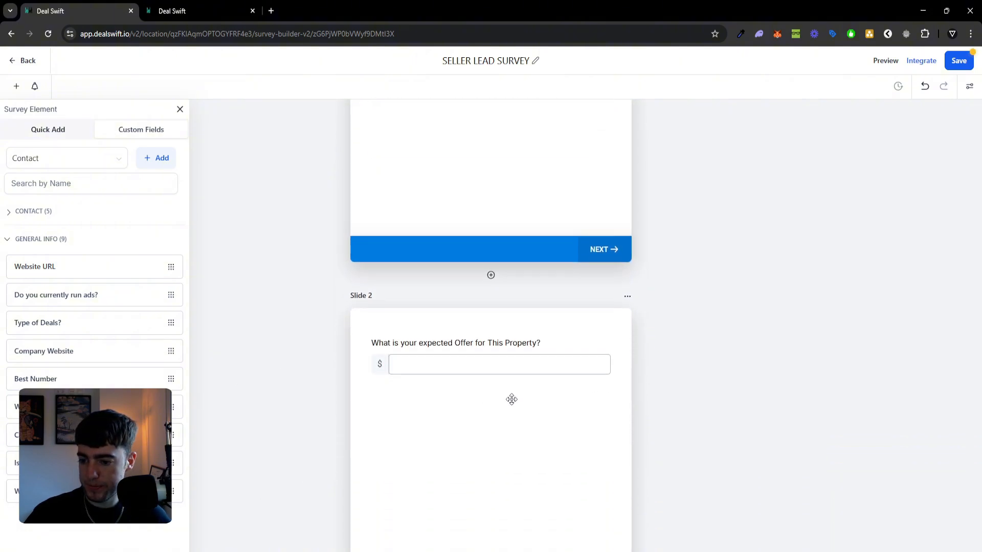
Make the expected offer question on Slide 2 required
{"action": "left_click", "coordinate": [506, 365]}
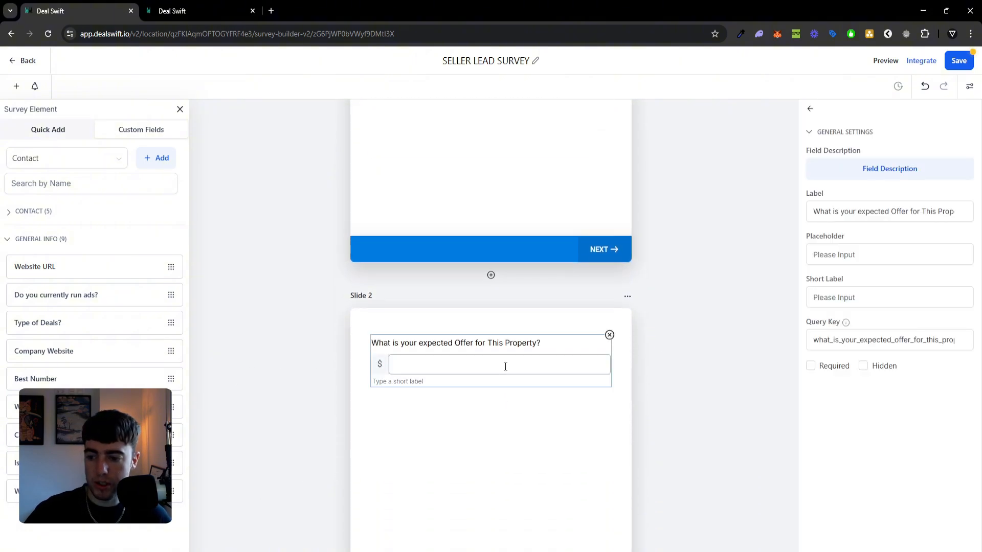
{"action": "left_click", "coordinate": [811, 366]}
{"action": "left_click", "coordinate": [648, 381]}
{"action": "scroll", "coordinate": [651, 373], "scroll_direction": "up", "scroll_amount": 2}
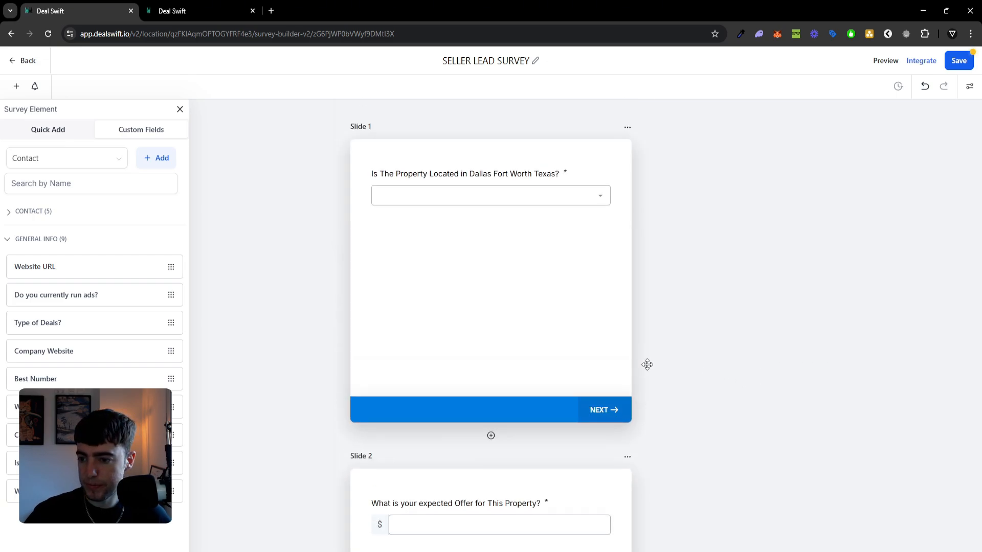
{"action": "scroll", "coordinate": [544, 347], "scroll_direction": "down", "scroll_amount": 3}
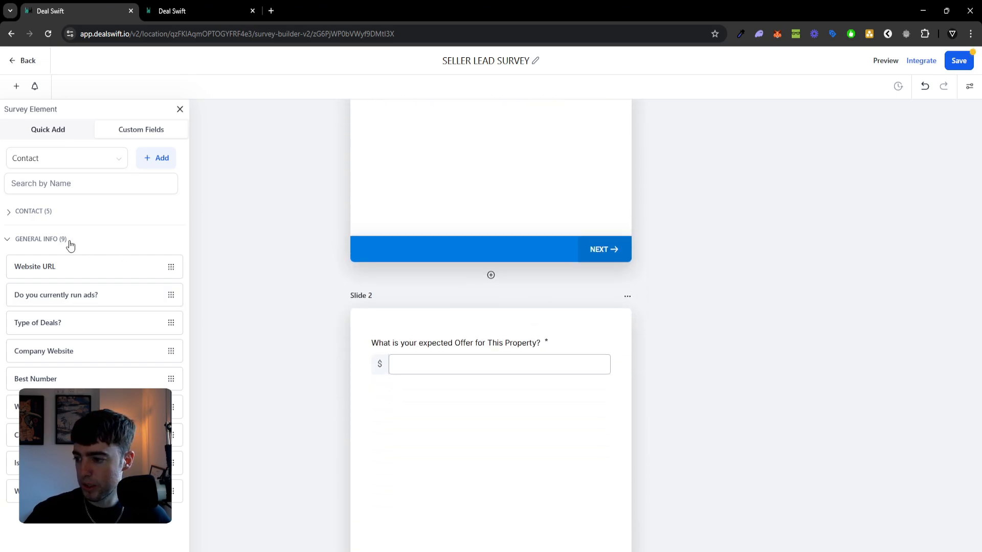
Start a new Dropdown (Single) custom field named "How would you rate the property condition on a scale of 1-10?"
{"action": "left_click", "coordinate": [155, 157]}
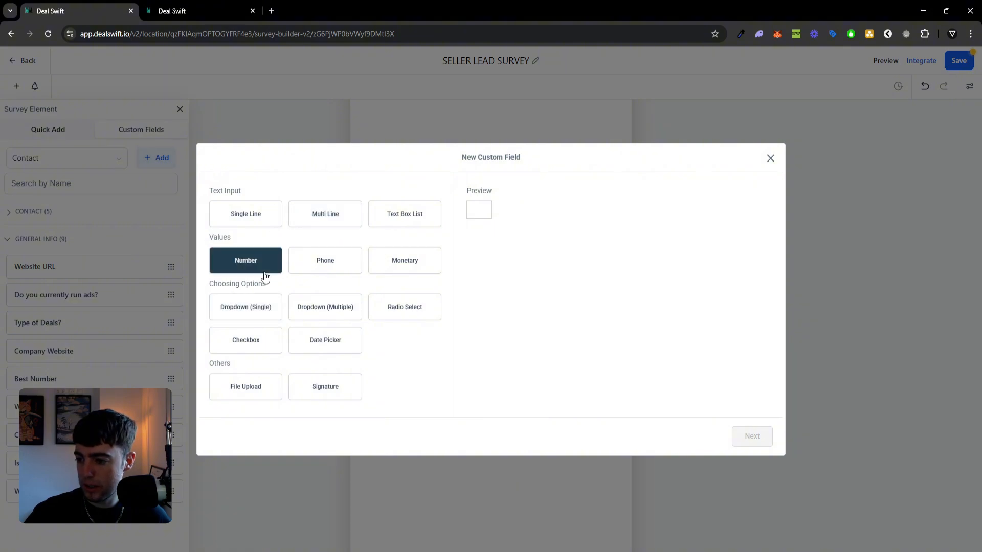
{"action": "left_click", "coordinate": [260, 311]}
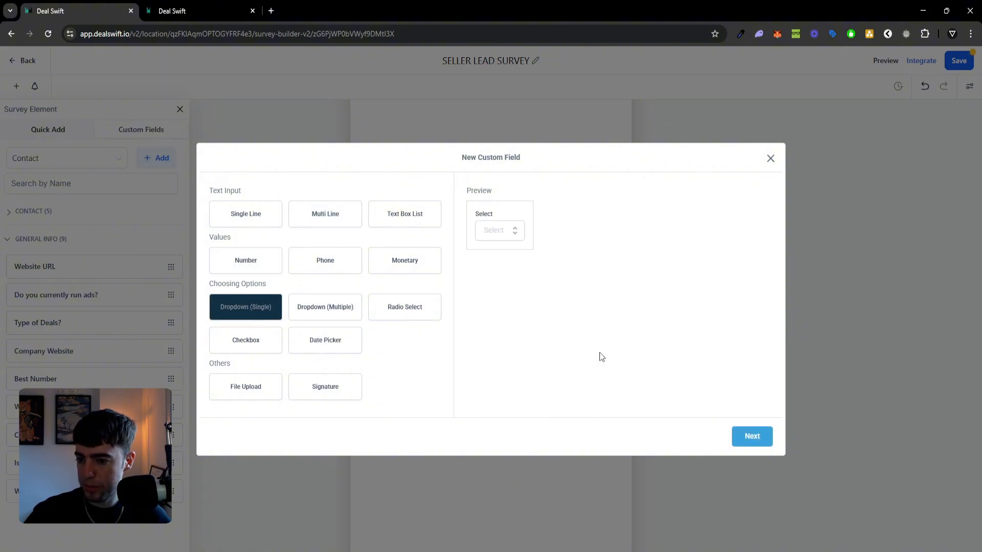
{"action": "left_click", "coordinate": [756, 436]}
{"action": "left_click", "coordinate": [342, 247]}
{"action": "type", "text": "W"}
{"action": "key", "text": "BackSpace"}
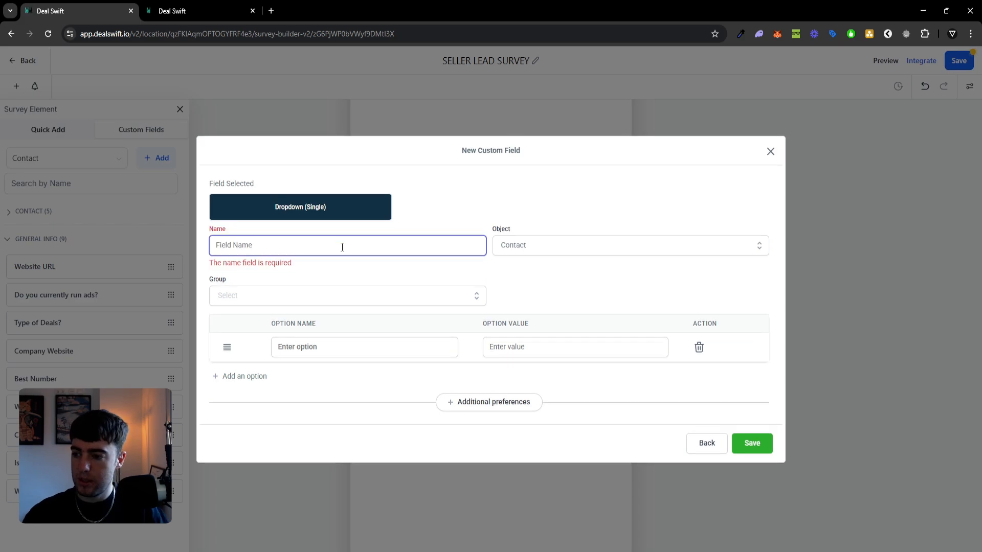
{"action": "type", "text": "How"}
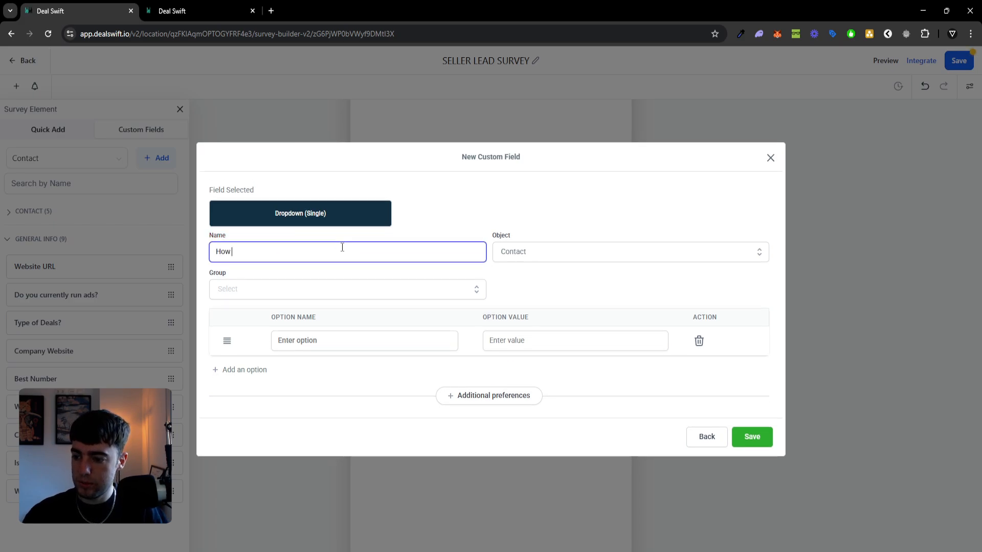
{"action": "left_click", "coordinate": [318, 311]}
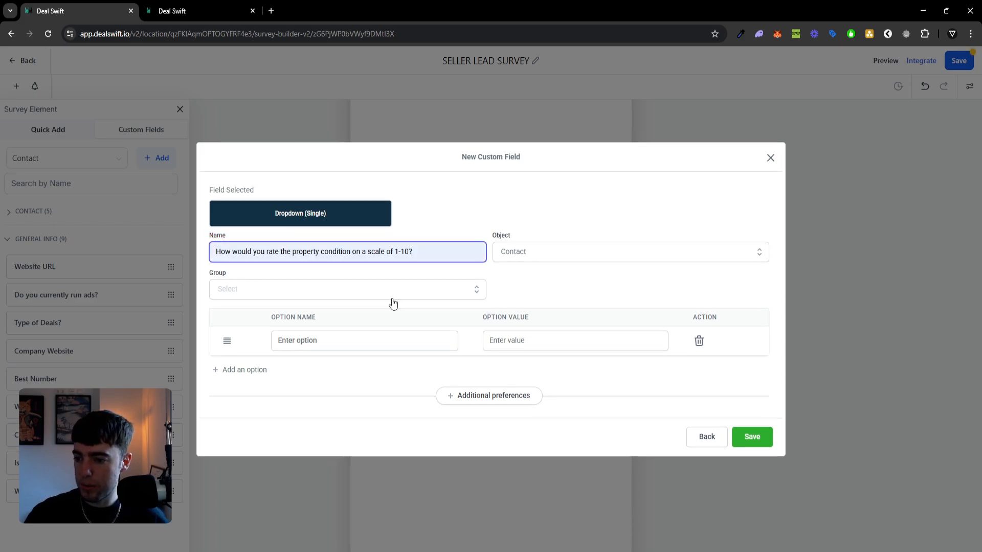
Add the dropdown options 1, 2, 3, 4 and 5 to the property condition field
{"action": "left_click", "coordinate": [389, 342]}
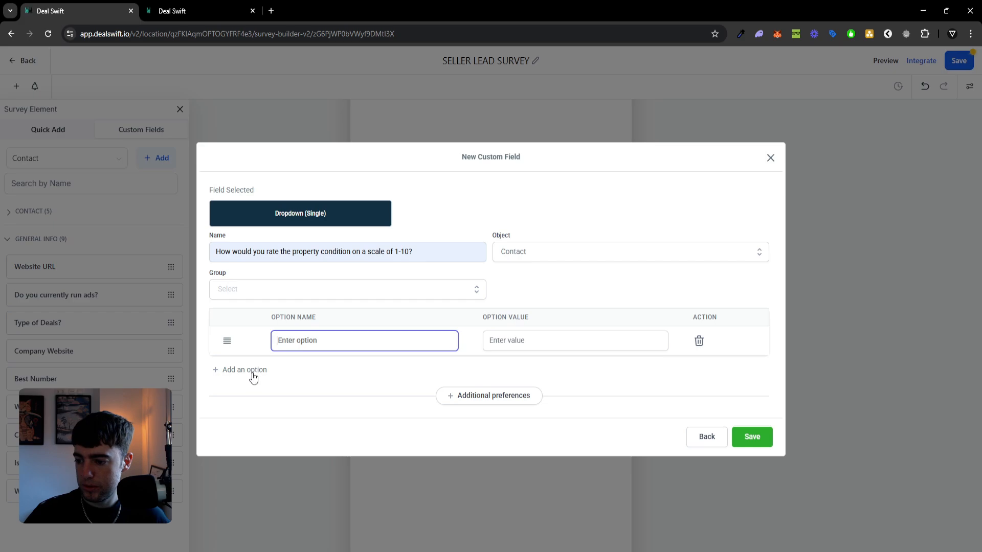
{"action": "left_click", "coordinate": [280, 388]}
{"action": "left_click", "coordinate": [316, 336]}
{"action": "type", "text": "1"}
{"action": "left_click", "coordinate": [282, 377]}
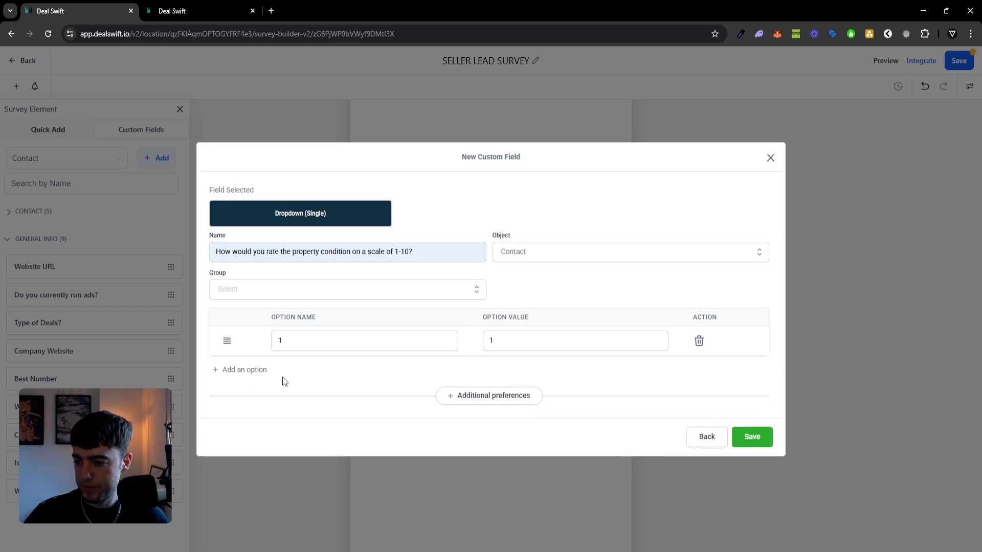
{"action": "left_click", "coordinate": [280, 376]}
{"action": "left_click", "coordinate": [288, 359]}
{"action": "type", "text": "2"}
{"action": "left_click", "coordinate": [252, 385]}
{"action": "left_click", "coordinate": [304, 378]}
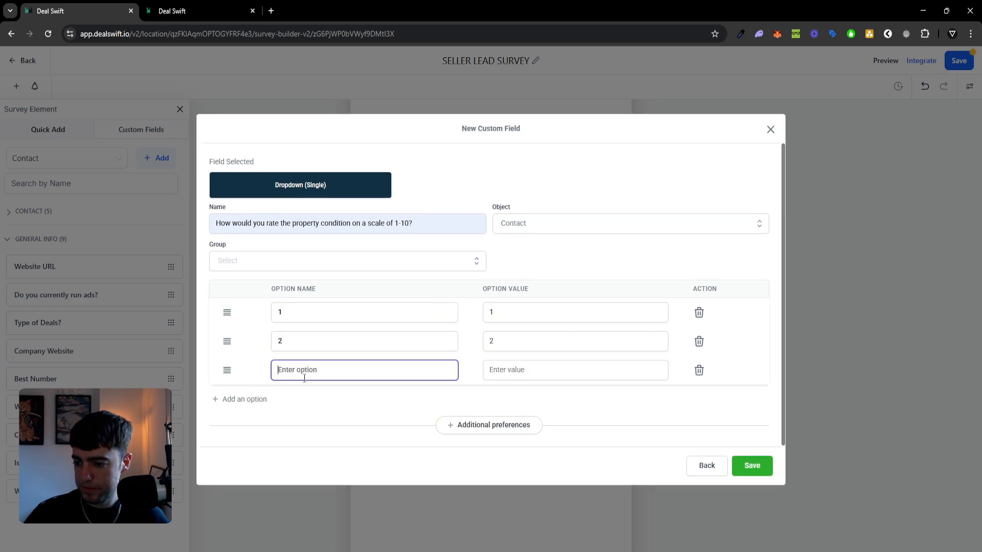
{"action": "type", "text": "3"}
{"action": "left_click", "coordinate": [283, 399]}
{"action": "left_click", "coordinate": [283, 397]}
{"action": "type", "text": "4"}
{"action": "left_click", "coordinate": [257, 427]}
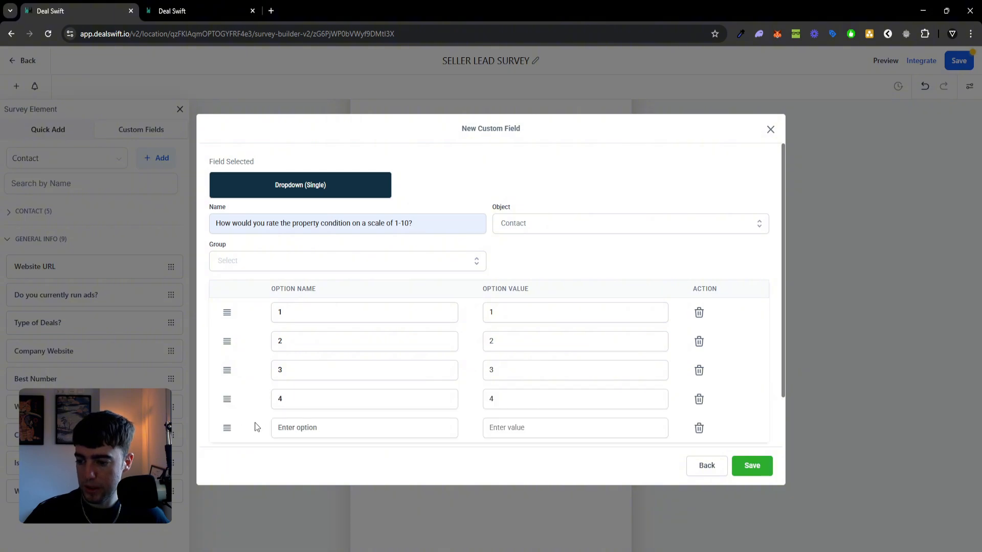
{"action": "left_click", "coordinate": [299, 427]}
{"action": "type", "text": "5"}
{"action": "left_click", "coordinate": [294, 448]}
Relabel the first dropdown option as "1 - Needs Major Repairs" and the fifth as "5 - Average"
{"action": "left_click", "coordinate": [324, 321]}
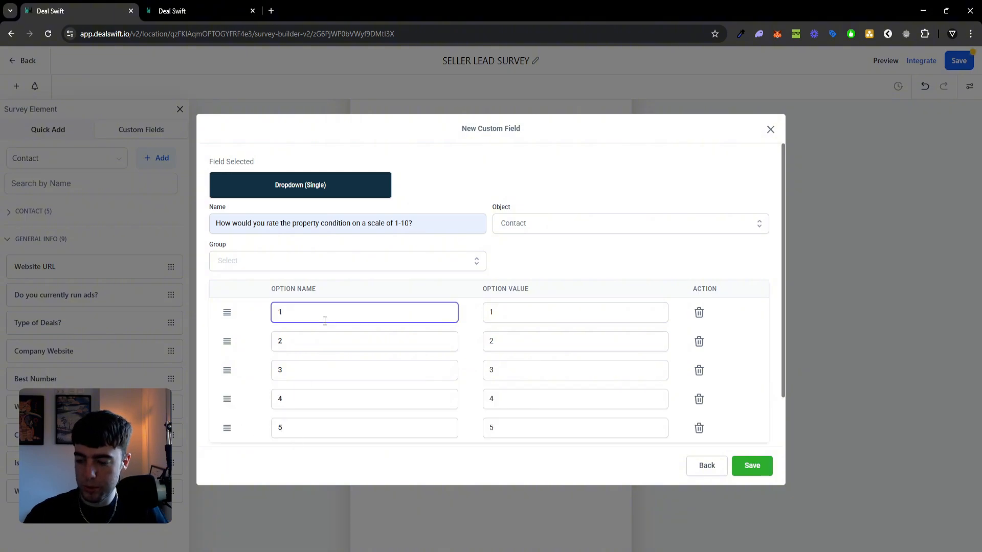
{"action": "type", "text": "- Nee"}
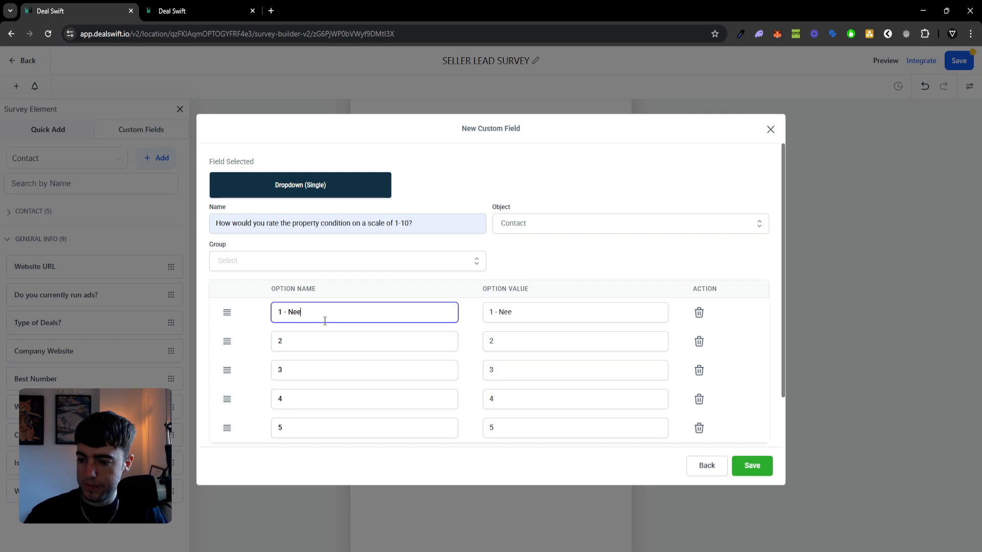
{"action": "type", "text": "ds Major Rep"}
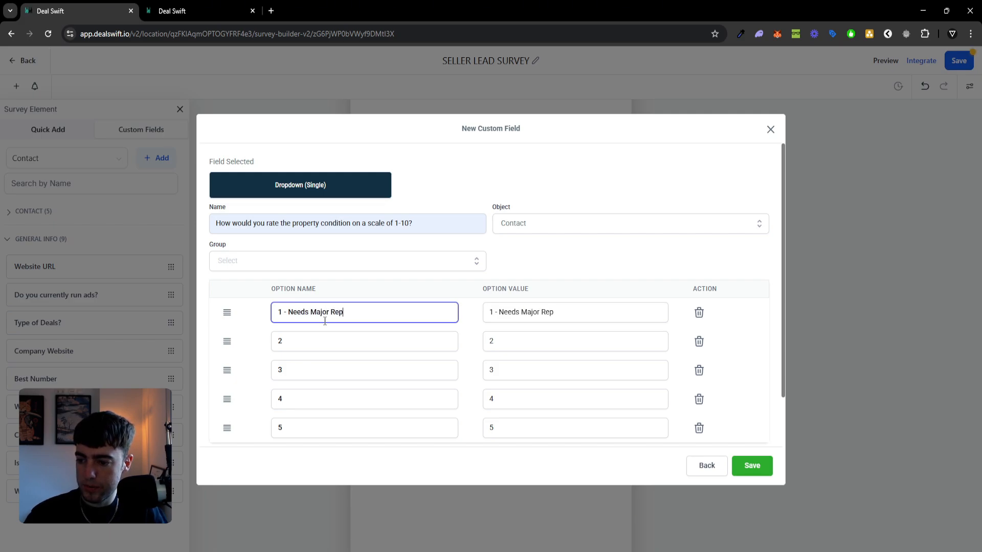
{"action": "type", "text": "airs"}
{"action": "scroll", "coordinate": [332, 353], "scroll_direction": "down", "scroll_amount": 2}
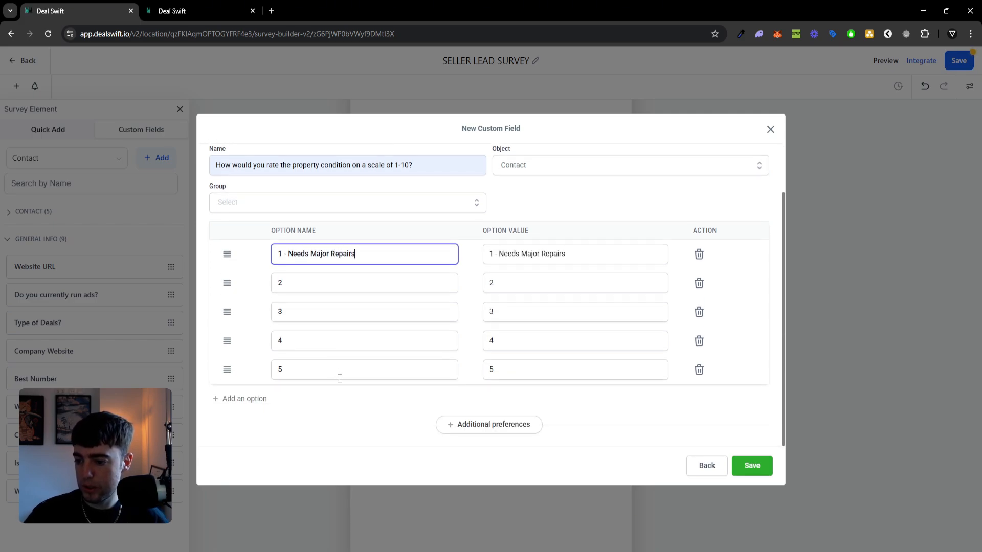
{"action": "left_click", "coordinate": [339, 379]}
{"action": "type", "text": "- "}
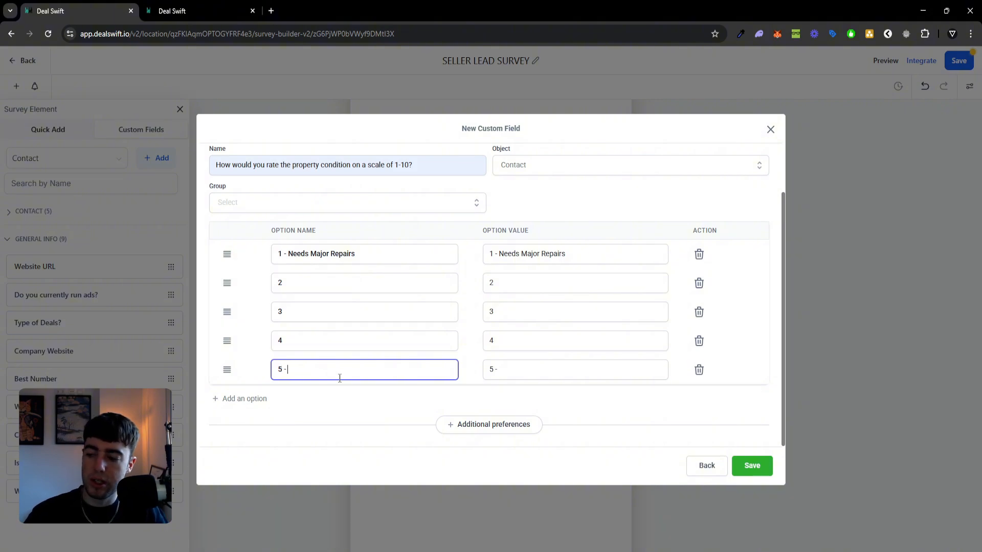
{"action": "type", "text": "Average"}
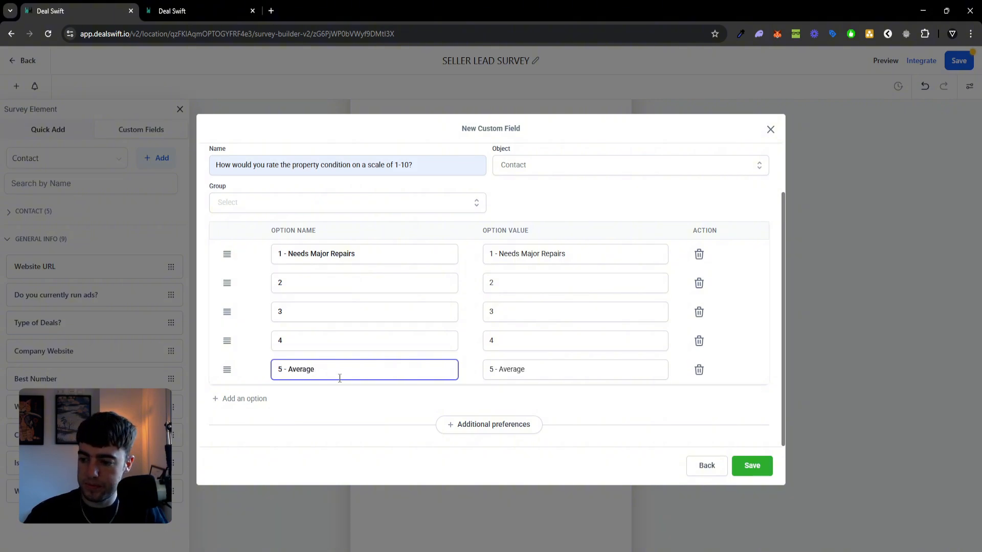
Extend the property condition dropdown with the options 6, 7, 8 and 9
{"action": "left_click", "coordinate": [262, 400]}
{"action": "left_click", "coordinate": [317, 397]}
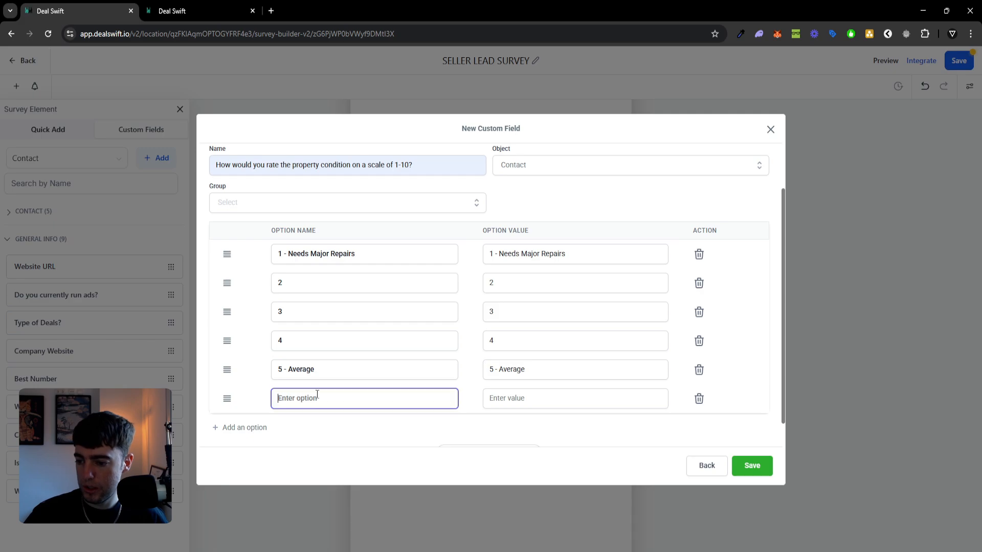
{"action": "type", "text": "6"}
{"action": "left_click", "coordinate": [258, 427]}
{"action": "left_click", "coordinate": [286, 427]}
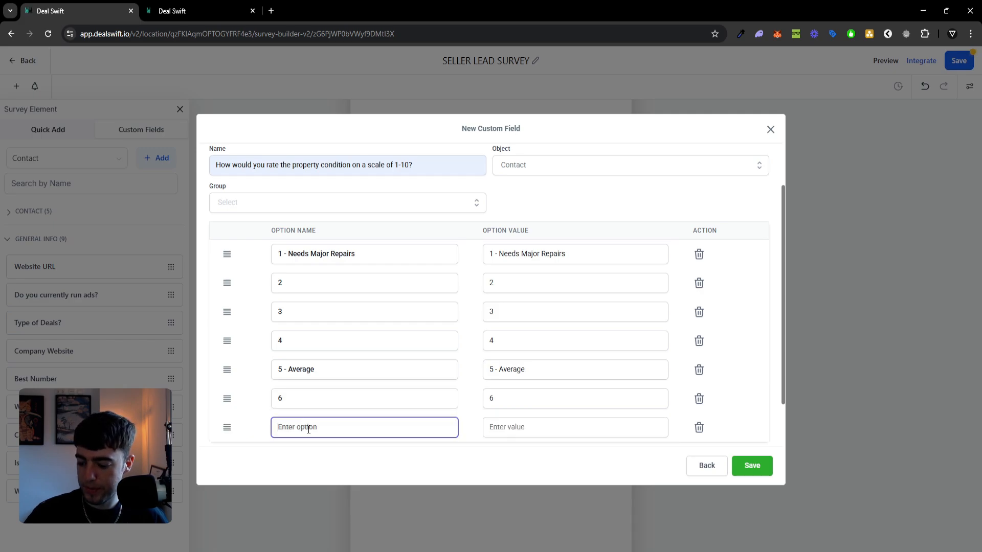
{"action": "type", "text": "7"}
{"action": "scroll", "coordinate": [292, 423], "scroll_direction": "down", "scroll_amount": 2}
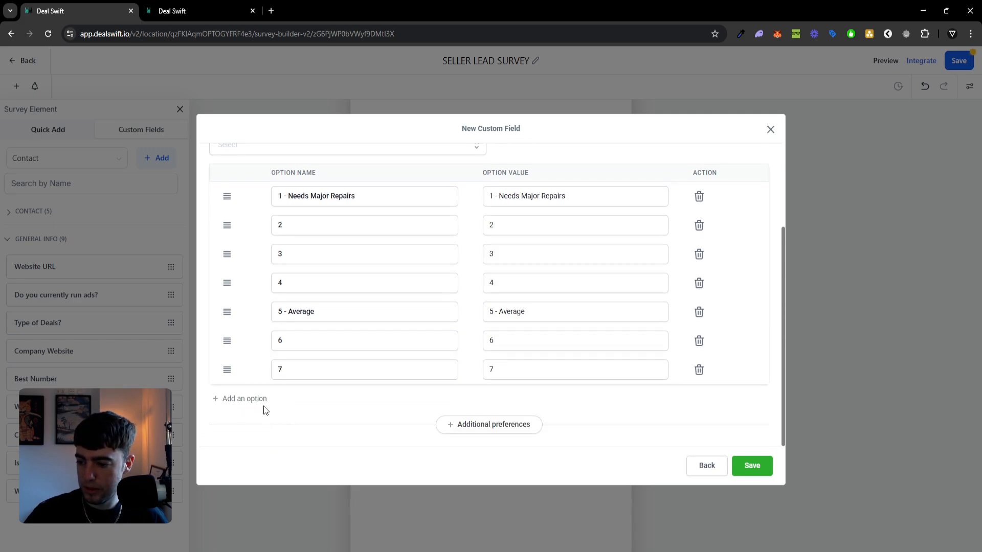
{"action": "left_click", "coordinate": [249, 401]}
{"action": "left_click", "coordinate": [298, 398]}
{"action": "type", "text": "8"}
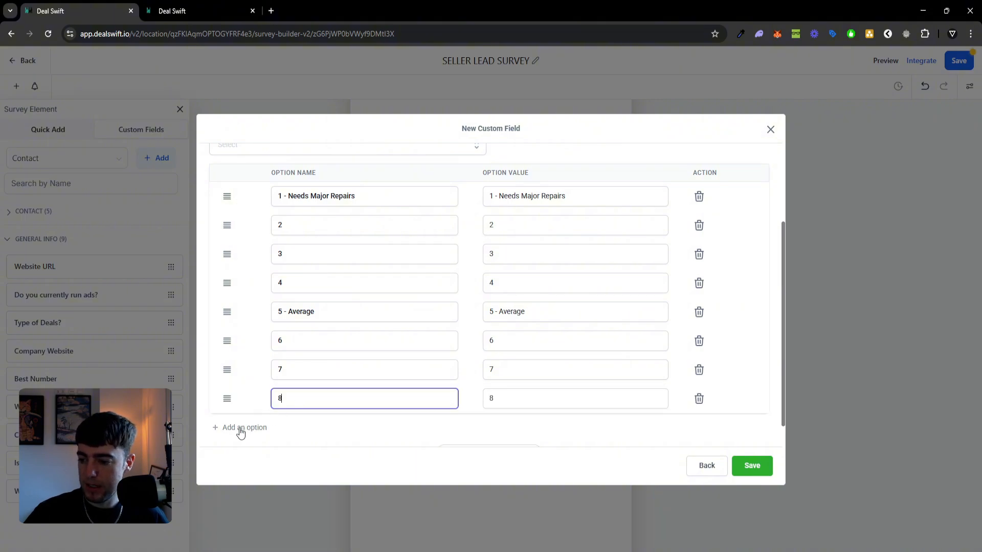
{"action": "left_click", "coordinate": [240, 427]}
{"action": "left_click", "coordinate": [299, 427]}
{"action": "type", "text": "9"}
{"action": "scroll", "coordinate": [299, 426], "scroll_direction": "down", "scroll_amount": 2}
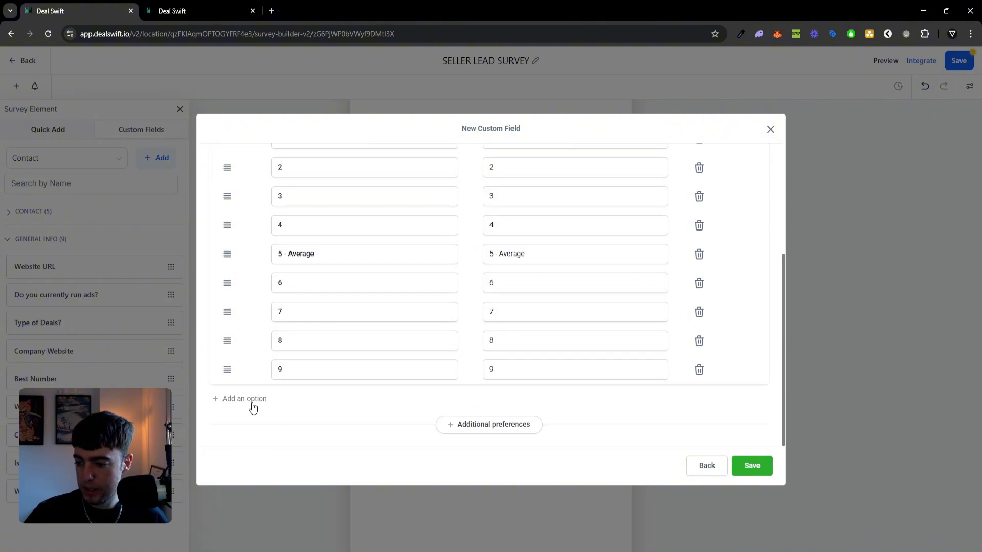
Add a tenth dropdown option labelled "10 - Like New"
{"action": "left_click", "coordinate": [249, 400]}
{"action": "left_click", "coordinate": [301, 405]}
{"action": "type", "text": "10"}
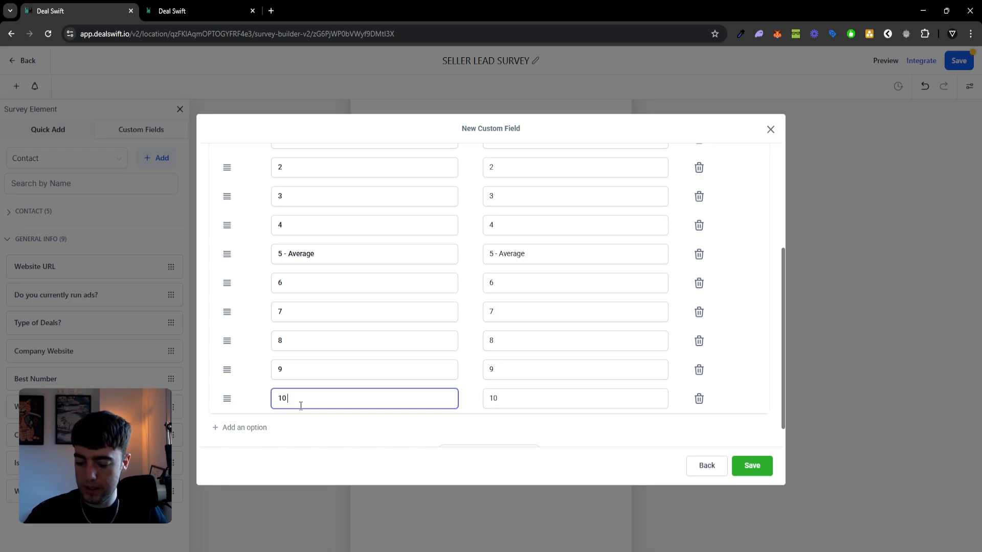
{"action": "type", "text": " - Like New"}
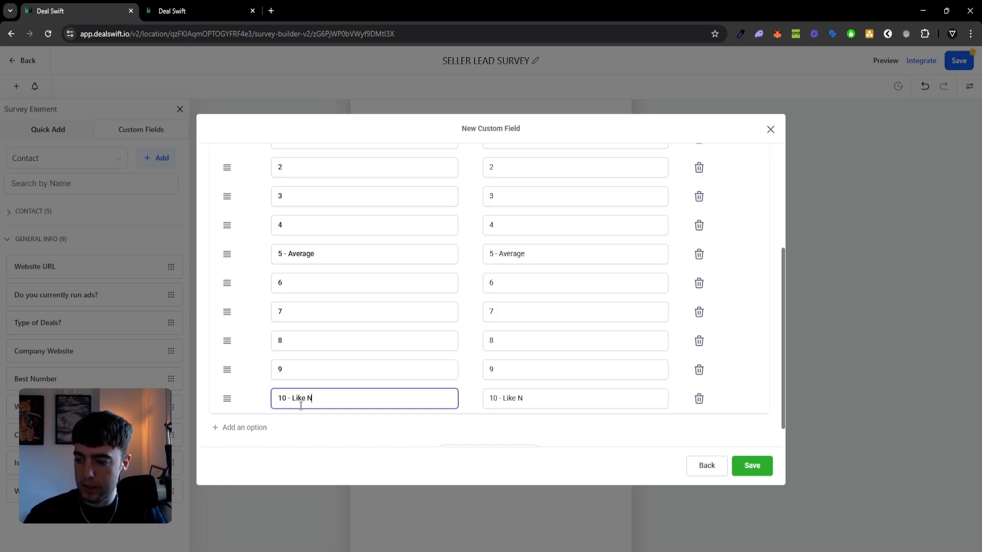
{"action": "left_click", "coordinate": [468, 397]}
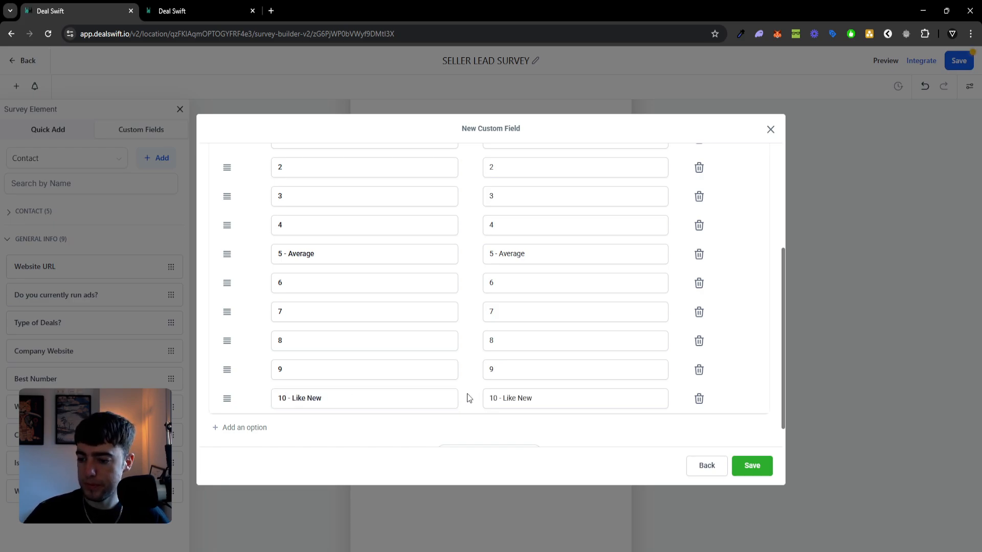
Change the tenth option's label to "10 - New Home Quality" and review the option list
{"action": "left_click", "coordinate": [415, 403]}
{"action": "double_click", "coordinate": [304, 400]}
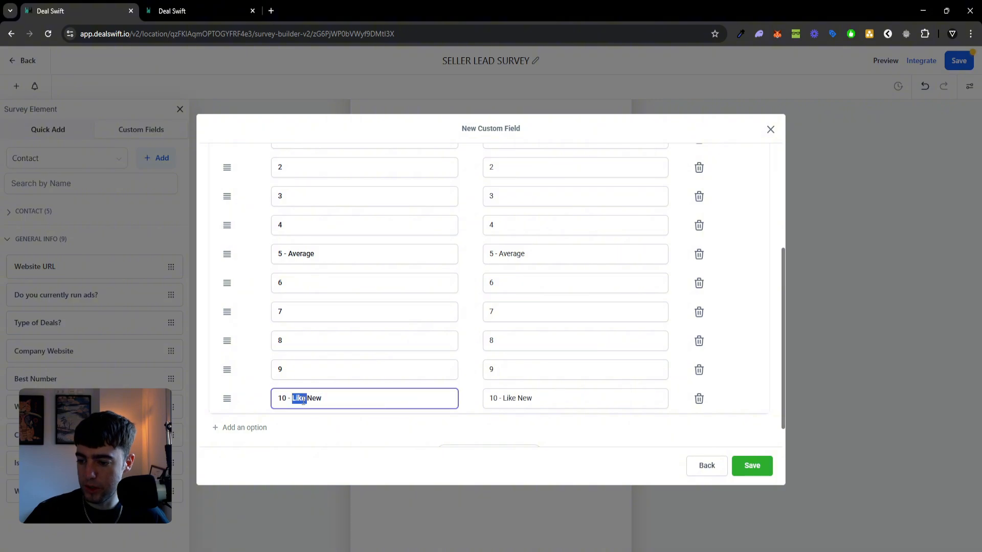
{"action": "key", "text": "BackSpace"}
{"action": "left_click", "coordinate": [324, 399]}
{"action": "type", "text": "Hom"}
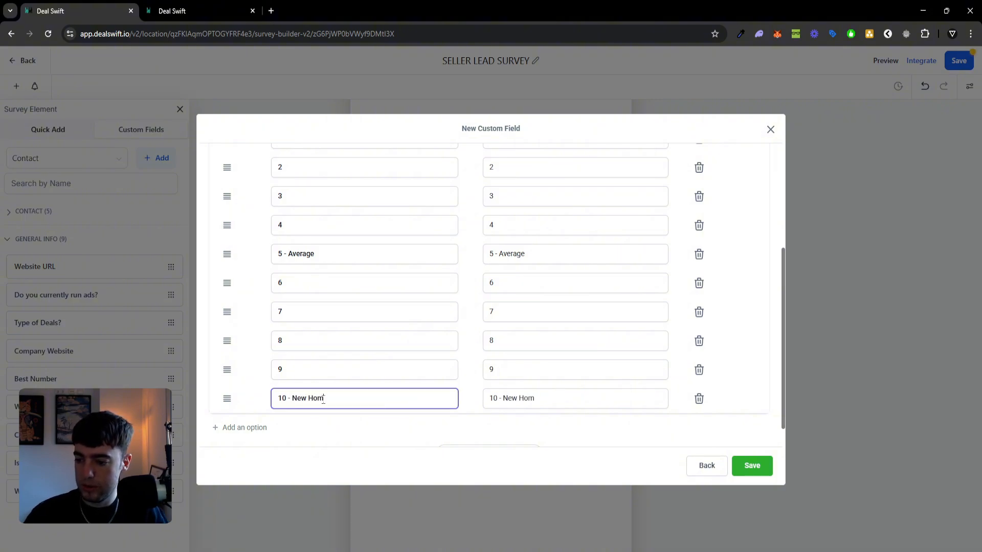
{"action": "type", "text": "e Quality"}
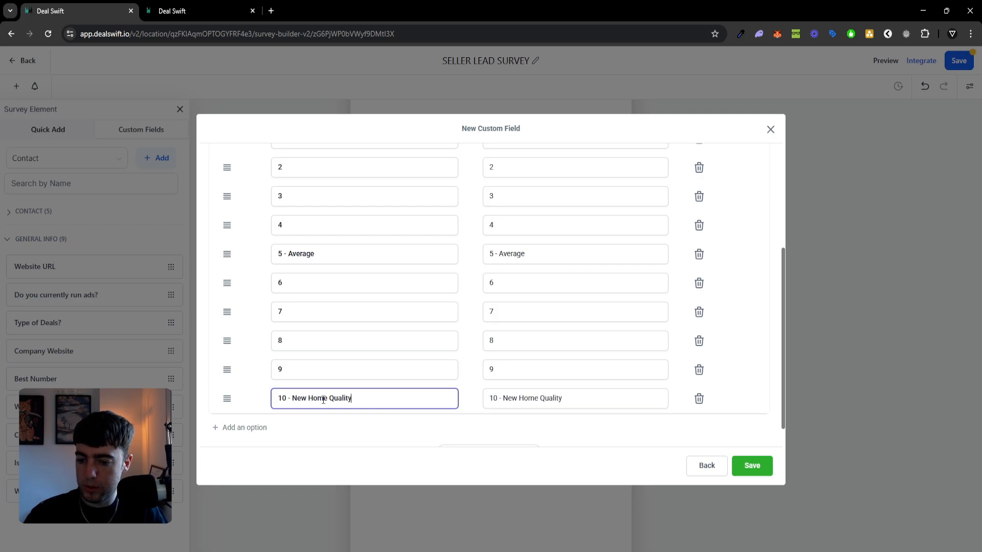
{"action": "scroll", "coordinate": [344, 395], "scroll_direction": "up", "scroll_amount": 2}
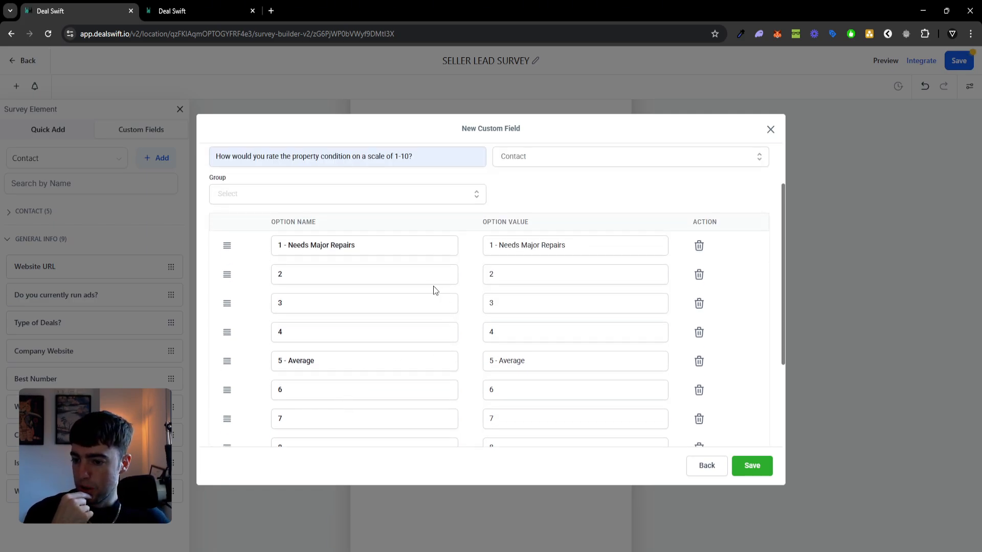
{"action": "scroll", "coordinate": [434, 290], "scroll_direction": "down", "scroll_amount": 2}
{"action": "scroll", "coordinate": [416, 281], "scroll_direction": "up", "scroll_amount": 3}
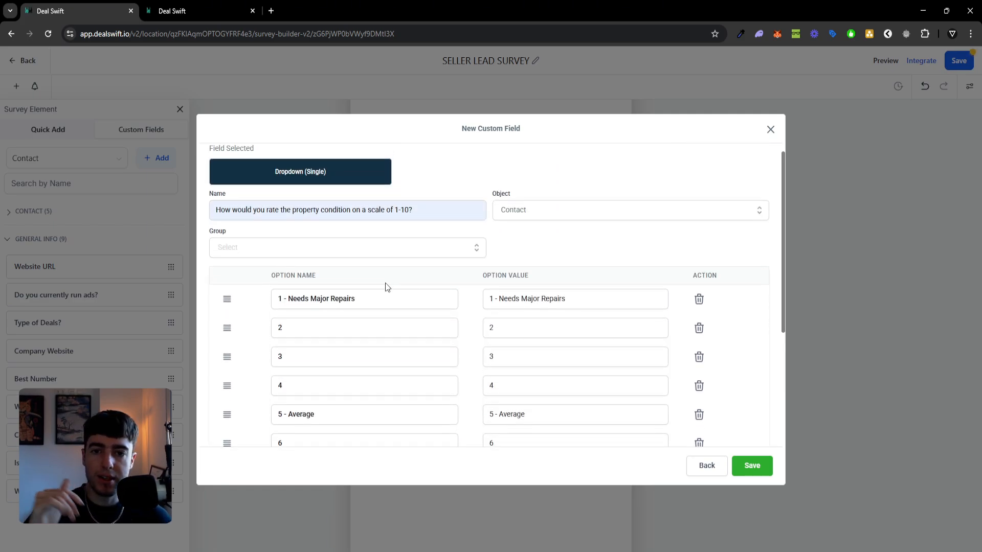
Label the last dropdown option "10 - New Home Quality" and check the complete list of rating options
{"action": "scroll", "coordinate": [389, 306], "scroll_direction": "down", "scroll_amount": 2}
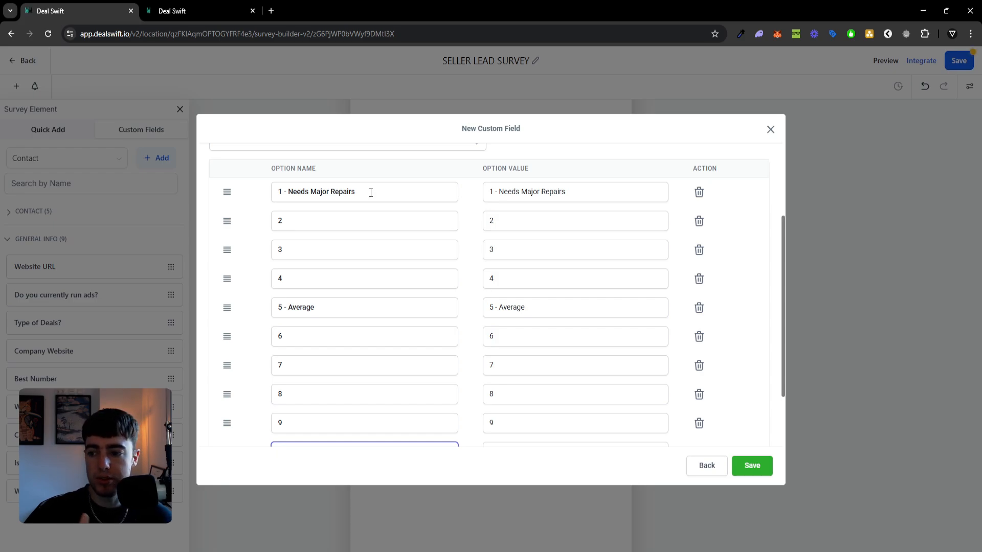
{"action": "type", "text": "10 - New Home Quality"}
{"action": "scroll", "coordinate": [388, 230], "scroll_direction": "down", "scroll_amount": 2}
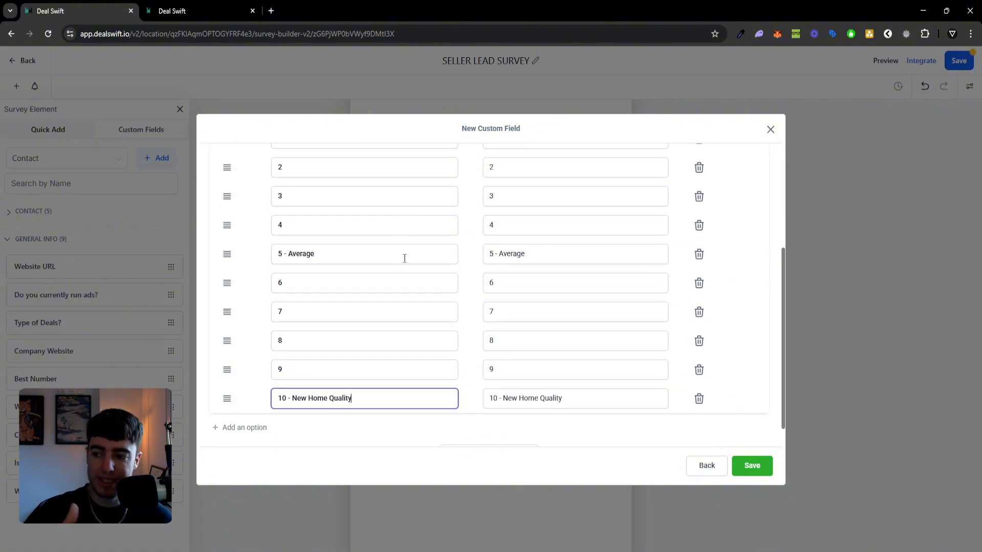
{"action": "scroll", "coordinate": [404, 258], "scroll_direction": "up", "scroll_amount": 2}
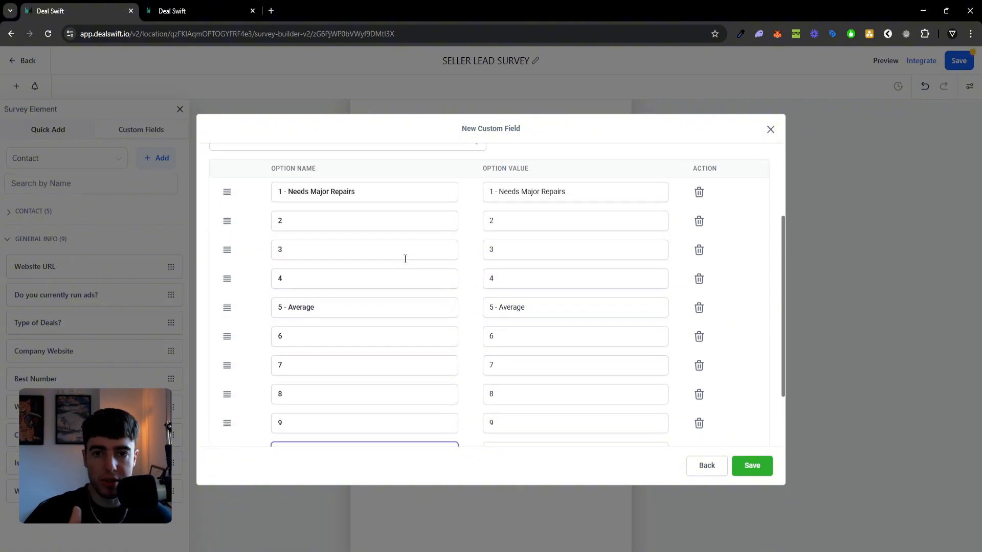
{"action": "scroll", "coordinate": [405, 259], "scroll_direction": "down", "scroll_amount": 2}
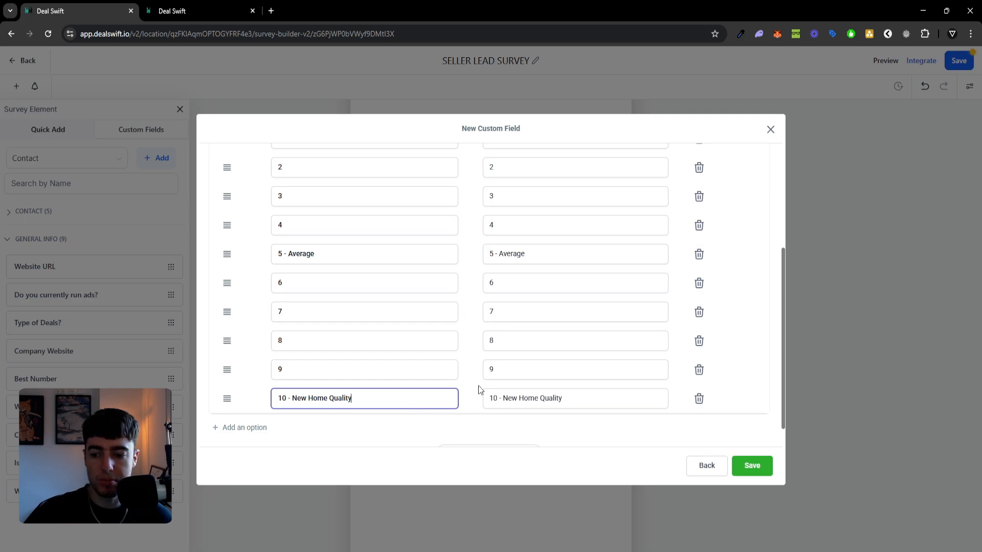
{"action": "scroll", "coordinate": [479, 389], "scroll_direction": "down", "scroll_amount": 1}
Assign the property condition field to the General Info group and save the new custom field
{"action": "scroll", "coordinate": [479, 391], "scroll_direction": "up", "scroll_amount": 5}
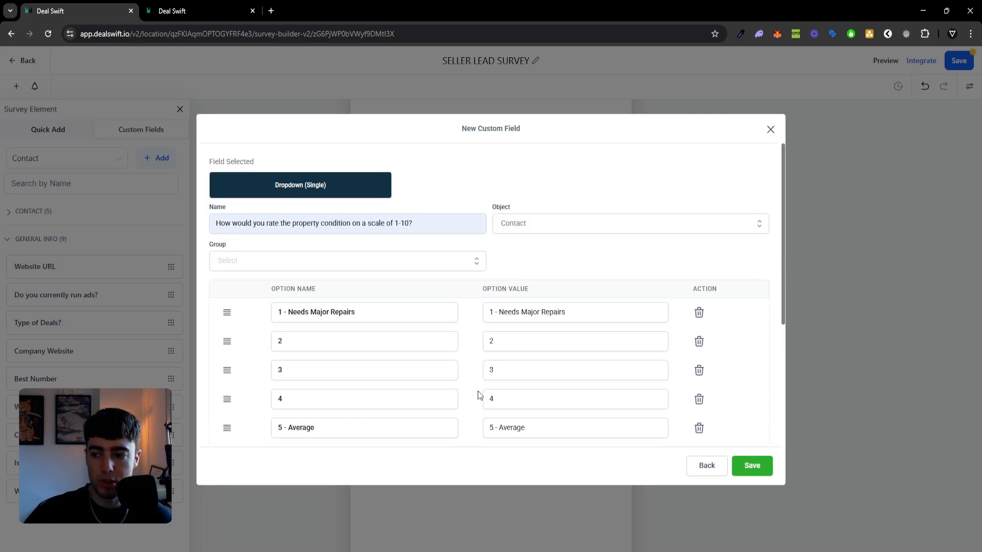
{"action": "left_click", "coordinate": [475, 265]}
{"action": "left_click", "coordinate": [450, 210]}
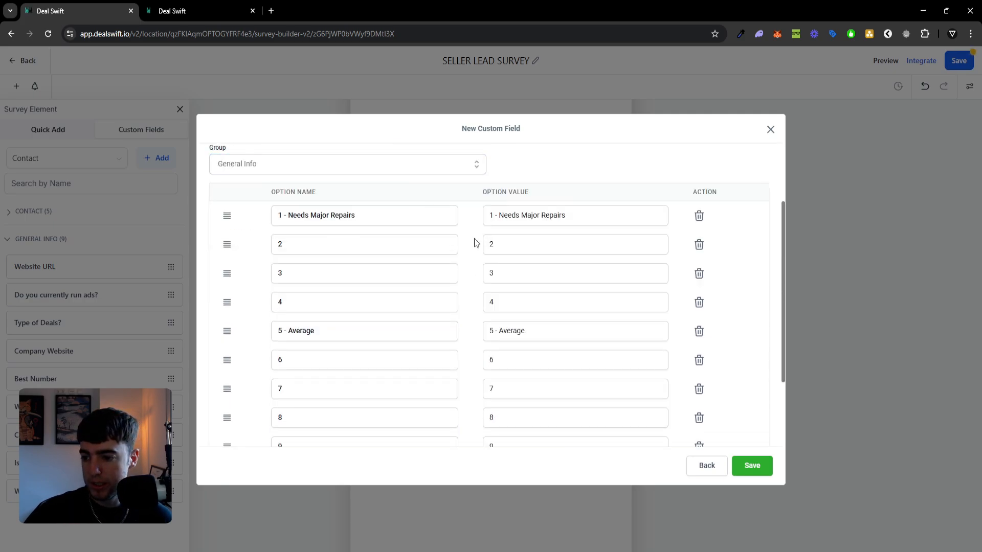
{"action": "left_click", "coordinate": [756, 464]}
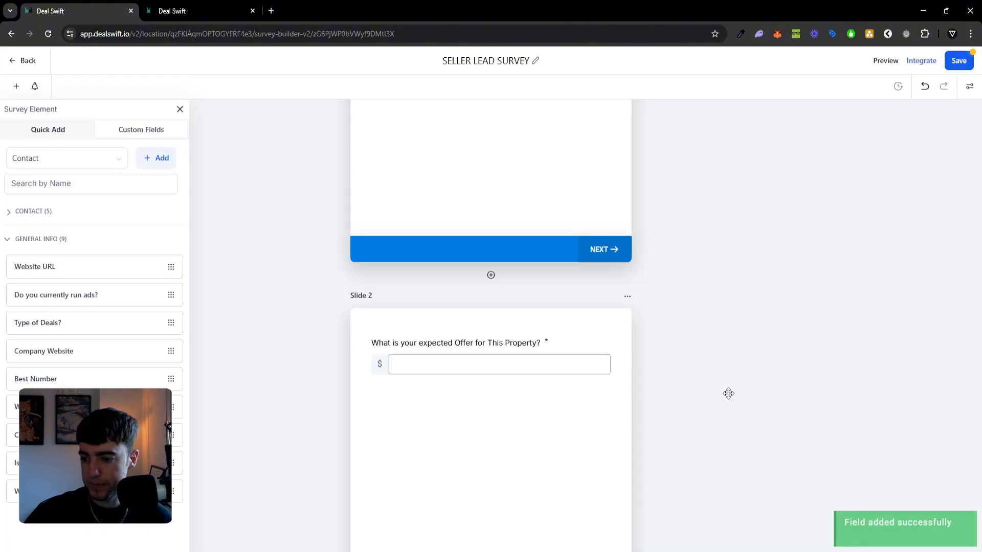
Add a third slide after Slide 2 and place the property condition rating question on it
{"action": "scroll", "coordinate": [571, 384], "scroll_direction": "up", "scroll_amount": 3}
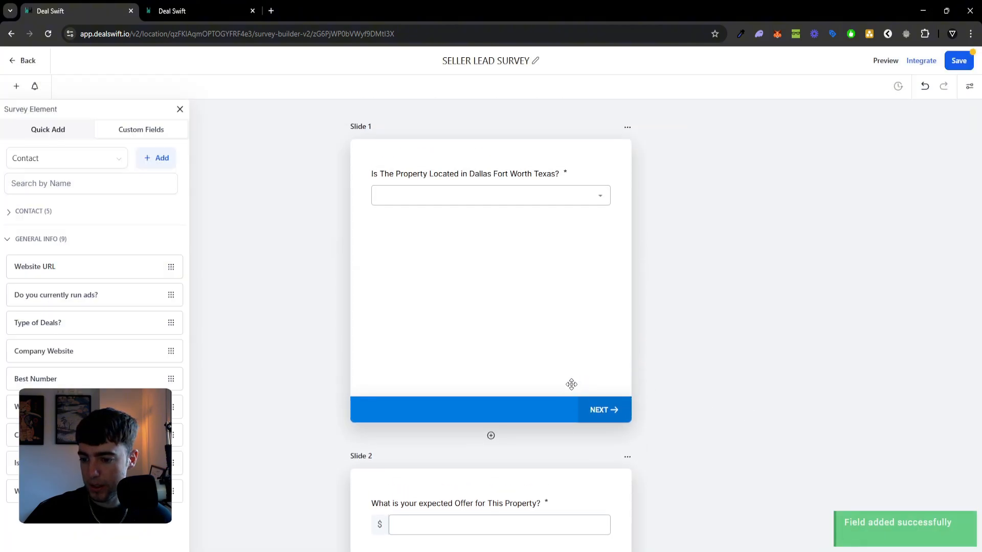
{"action": "scroll", "coordinate": [491, 439], "scroll_direction": "down", "scroll_amount": 6}
{"action": "left_click", "coordinate": [491, 450]}
{"action": "scroll", "coordinate": [491, 452], "scroll_direction": "down", "scroll_amount": 6}
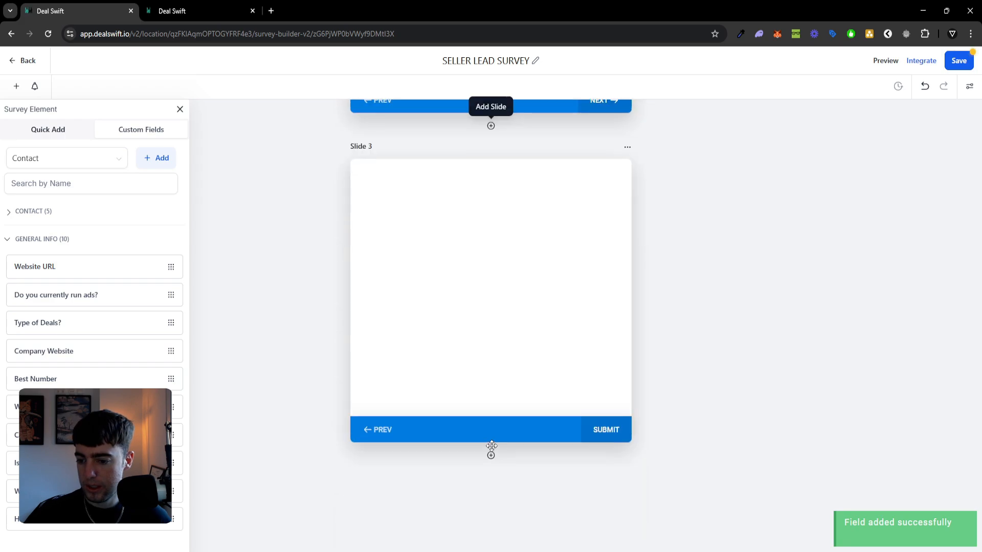
{"action": "scroll", "coordinate": [492, 445], "scroll_direction": "up", "scroll_amount": 1}
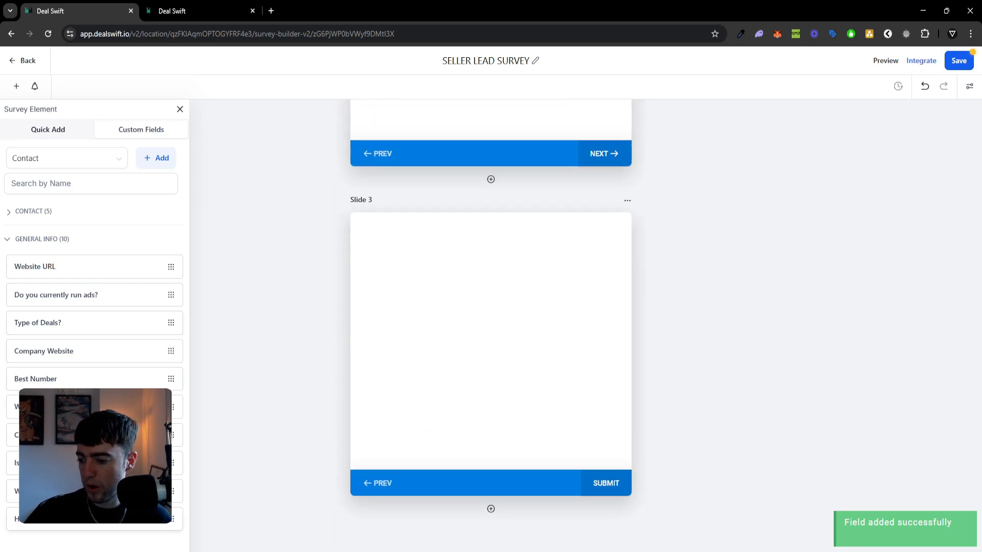
{"action": "left_click_drag", "start_coordinate": [359, 403], "coordinate": [433, 362]}
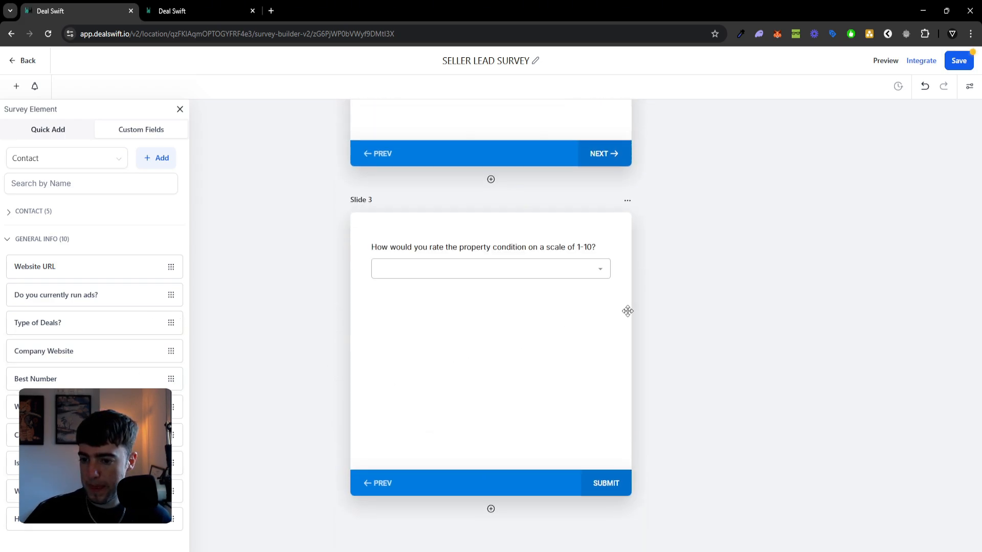
Make the property condition rating question on Slide 3 required
{"action": "left_click", "coordinate": [596, 261]}
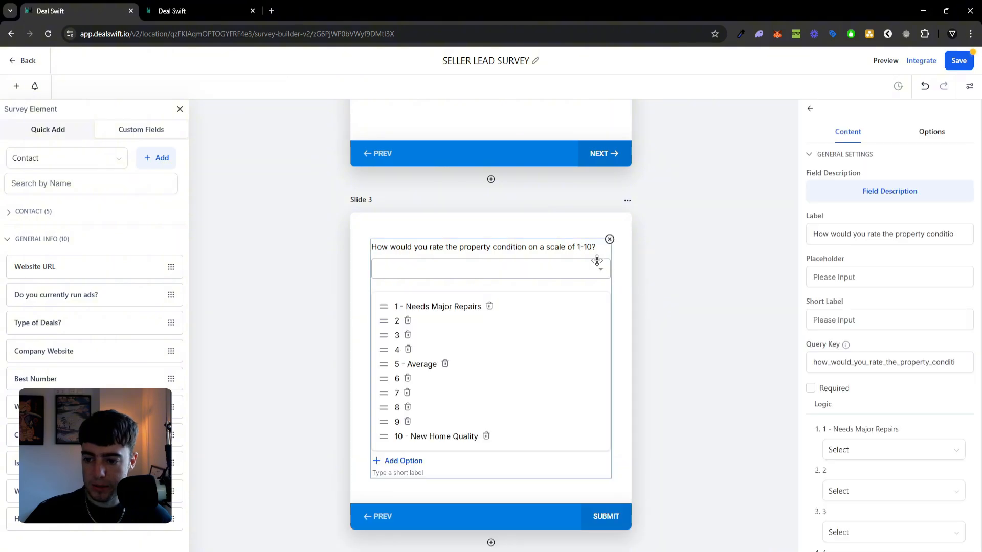
{"action": "left_click", "coordinate": [823, 394]}
{"action": "left_click", "coordinate": [692, 342]}
Set the Dallas Fort Worth question's logic so Yes leads to "P2 - Slide 2" and No to "Disqualify immediately"
{"action": "scroll", "coordinate": [685, 332], "scroll_direction": "up", "scroll_amount": 6}
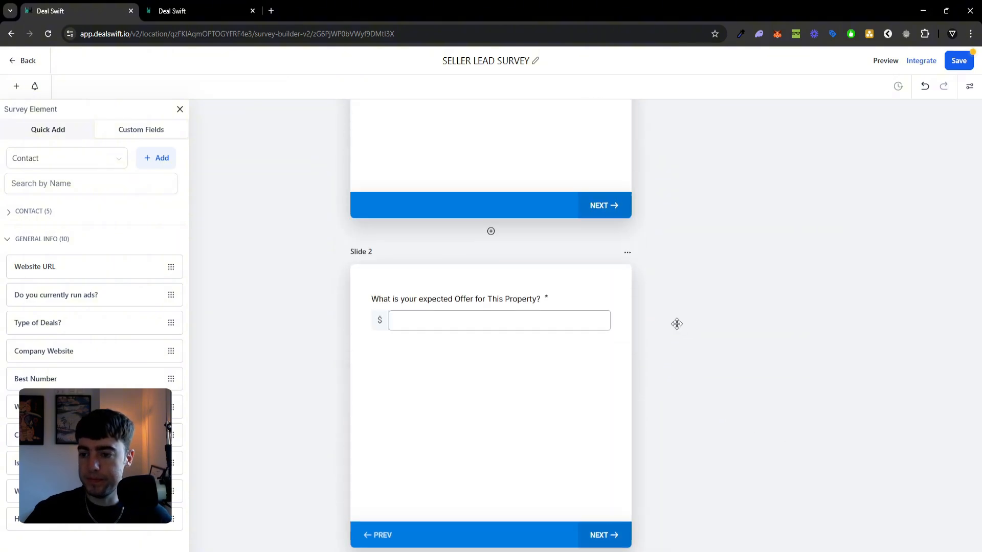
{"action": "scroll", "coordinate": [634, 317], "scroll_direction": "up", "scroll_amount": 4}
{"action": "left_click", "coordinate": [552, 192]}
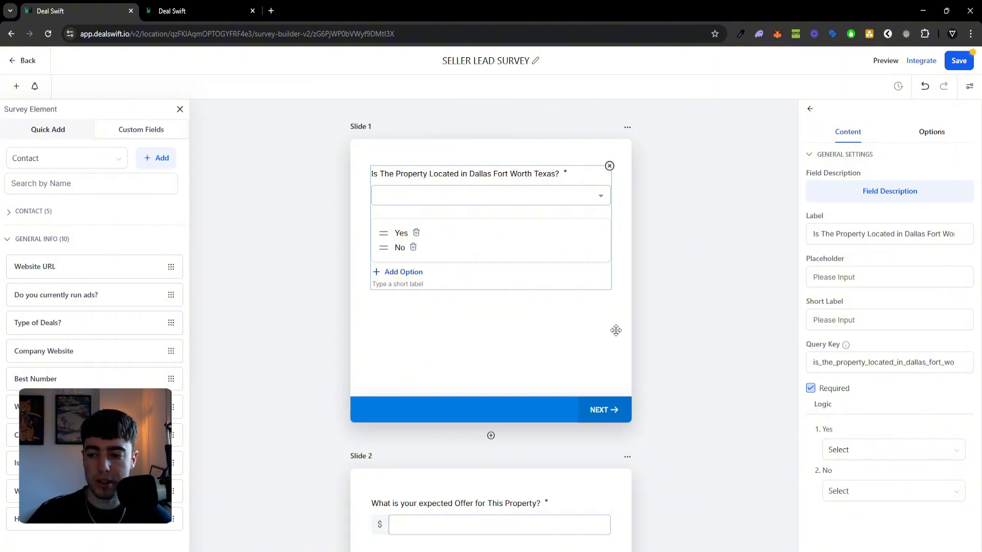
{"action": "scroll", "coordinate": [633, 354], "scroll_direction": "down", "scroll_amount": 1}
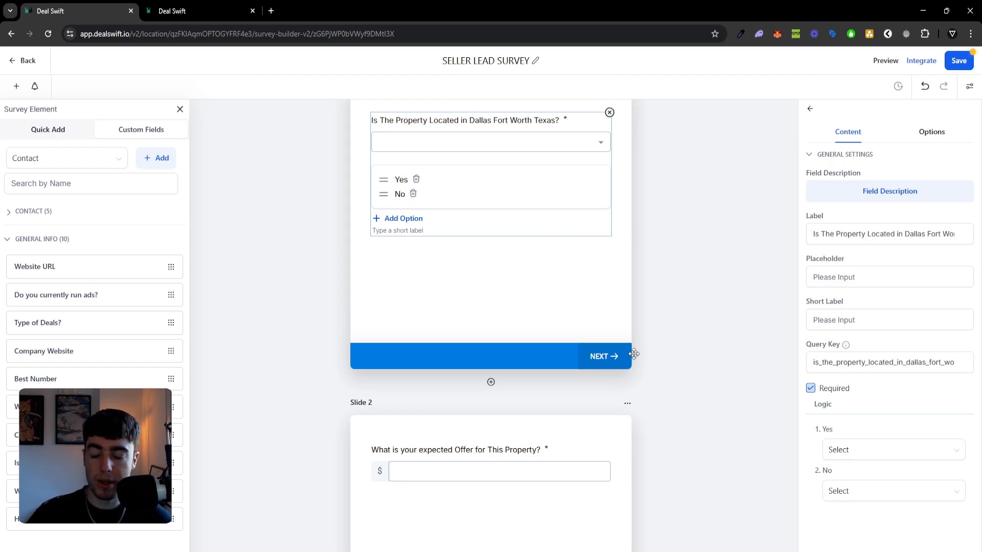
{"action": "scroll", "coordinate": [633, 354], "scroll_direction": "up", "scroll_amount": 1}
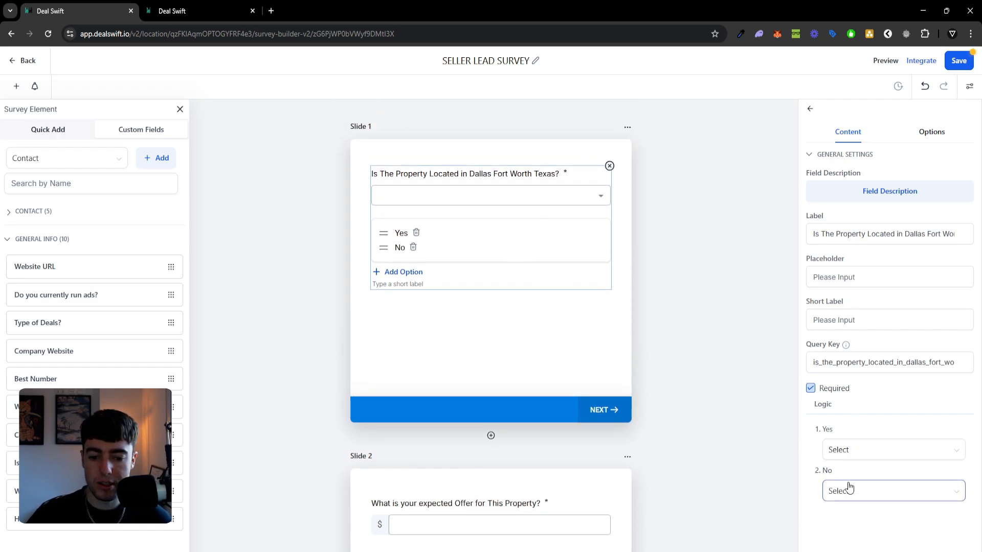
{"action": "left_click", "coordinate": [847, 451]}
{"action": "left_click", "coordinate": [849, 366]}
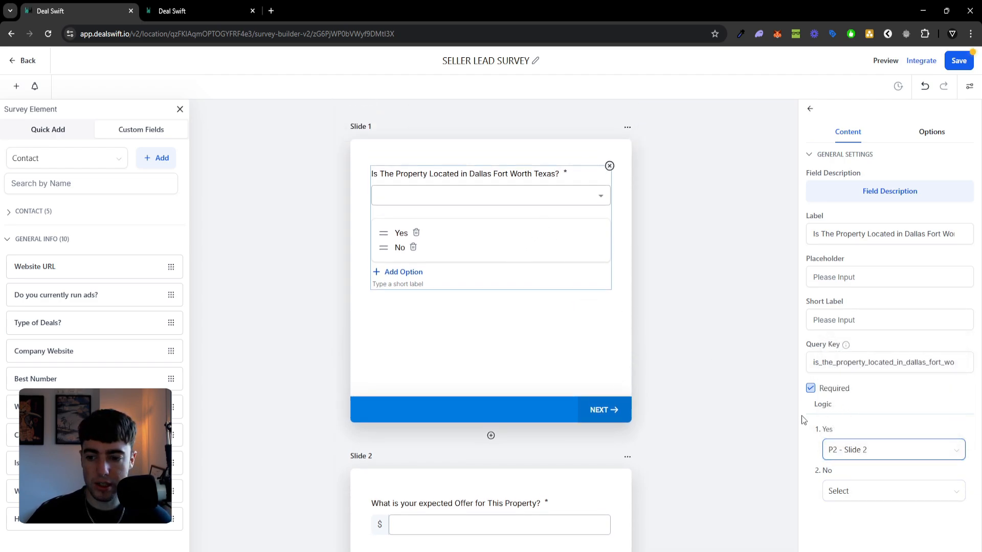
{"action": "left_click", "coordinate": [885, 491]}
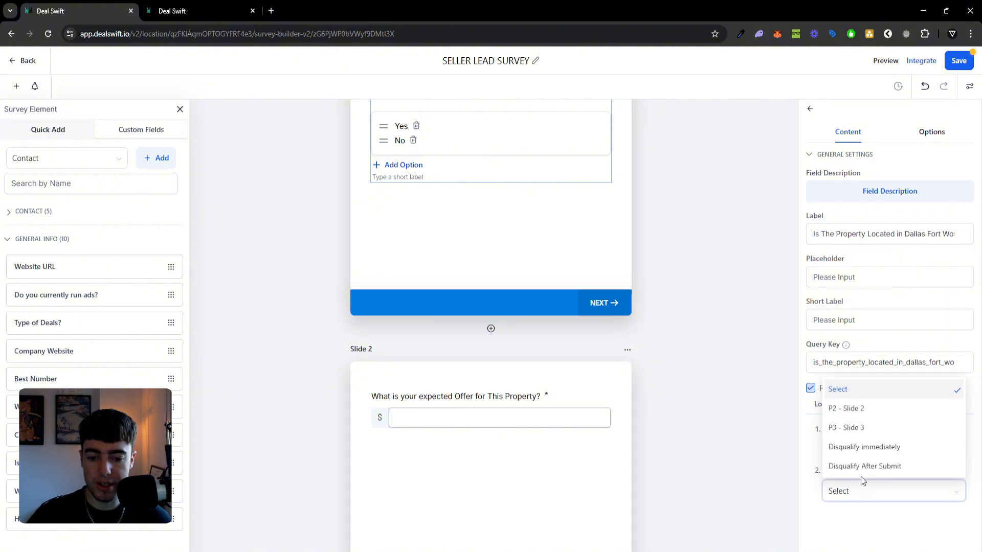
{"action": "left_click", "coordinate": [872, 453]}
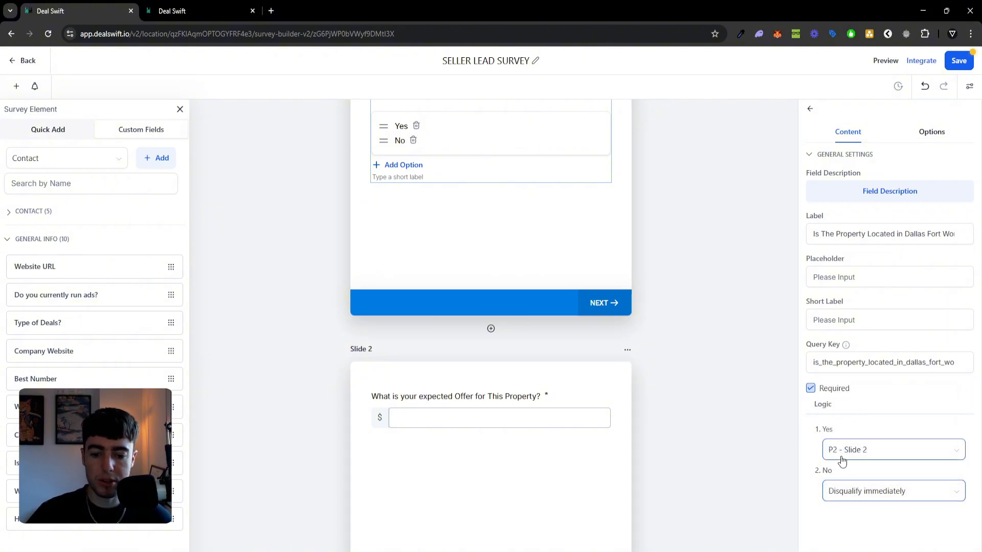
{"action": "left_click", "coordinate": [875, 492]}
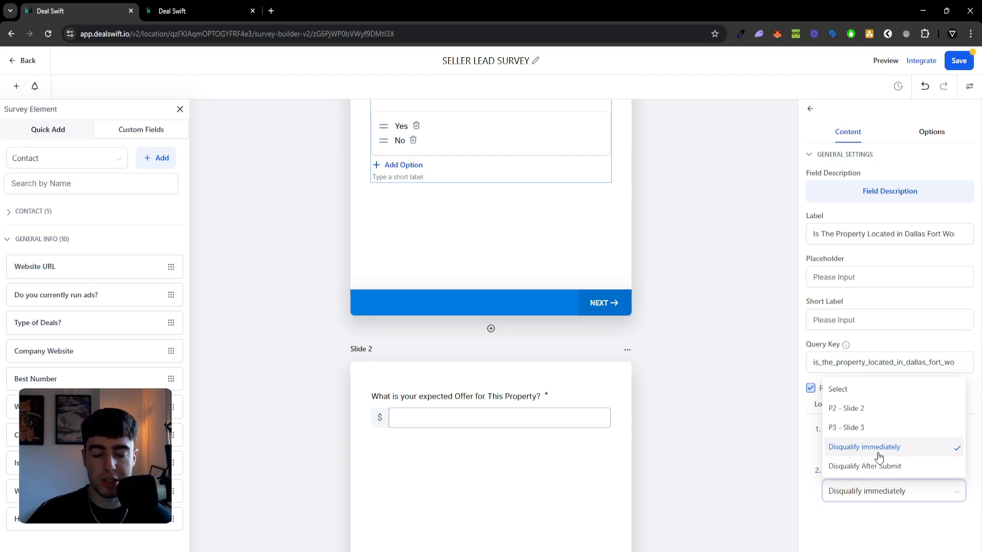
{"action": "left_click", "coordinate": [773, 434]}
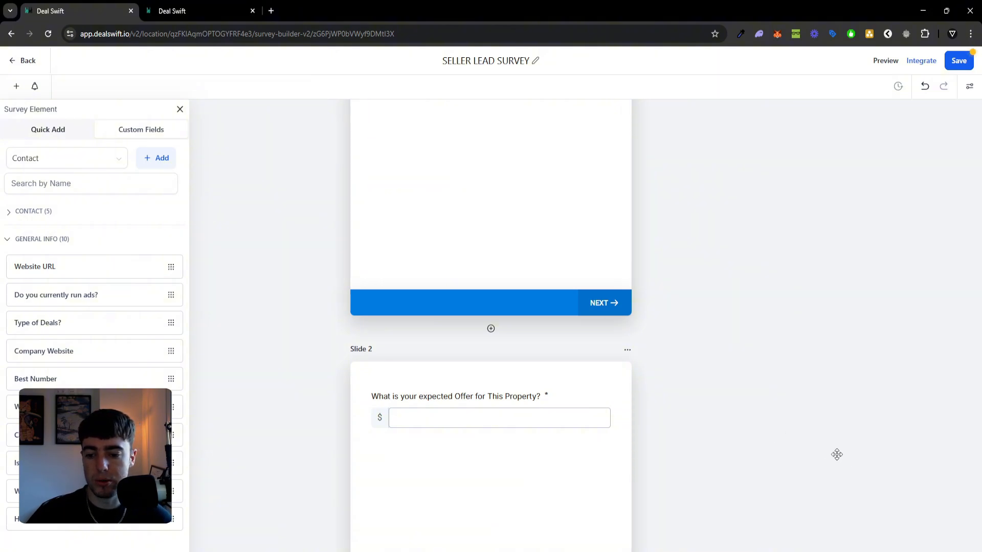
Review the logic of the Dallas Fort Worth question and the settings of the expected offer question on Slide 2
{"action": "scroll", "coordinate": [621, 368], "scroll_direction": "down", "scroll_amount": 1}
{"action": "left_click", "coordinate": [559, 147]}
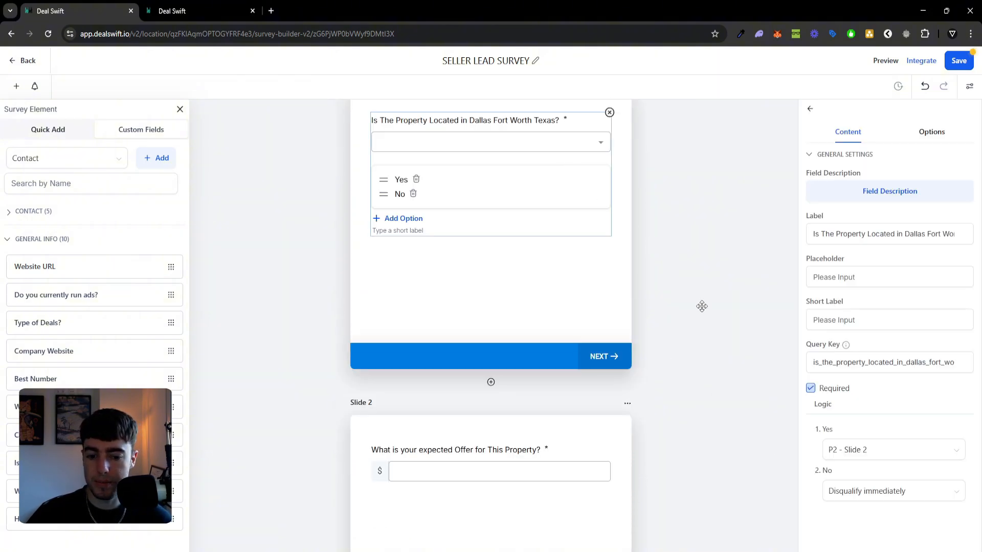
{"action": "scroll", "coordinate": [634, 343], "scroll_direction": "down", "scroll_amount": 3}
{"action": "scroll", "coordinate": [635, 343], "scroll_direction": "down", "scroll_amount": 1}
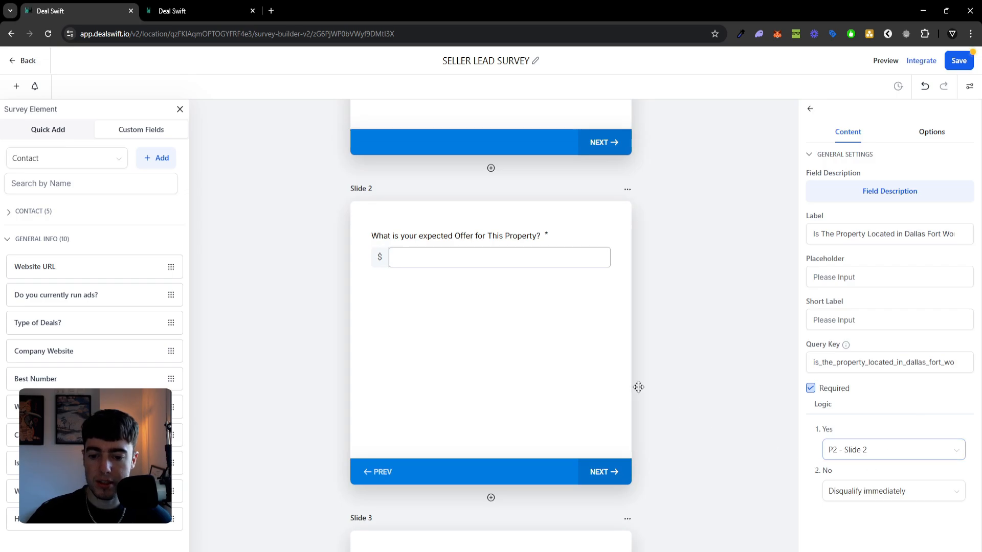
{"action": "left_click", "coordinate": [535, 260]}
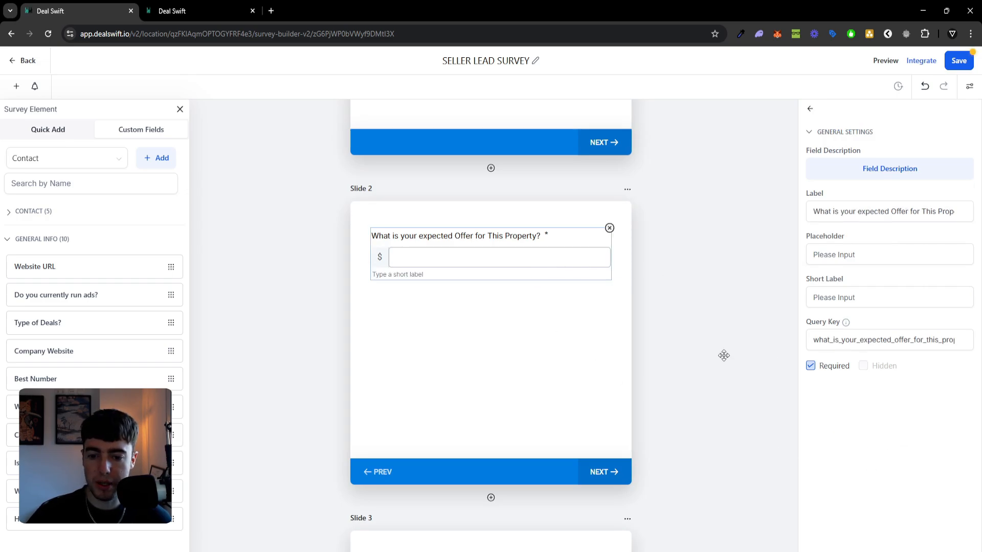
{"action": "left_click", "coordinate": [700, 364]}
Examine the logic settings for each rating option of the property condition question on Slide 3
{"action": "scroll", "coordinate": [613, 379], "scroll_direction": "down", "scroll_amount": 3}
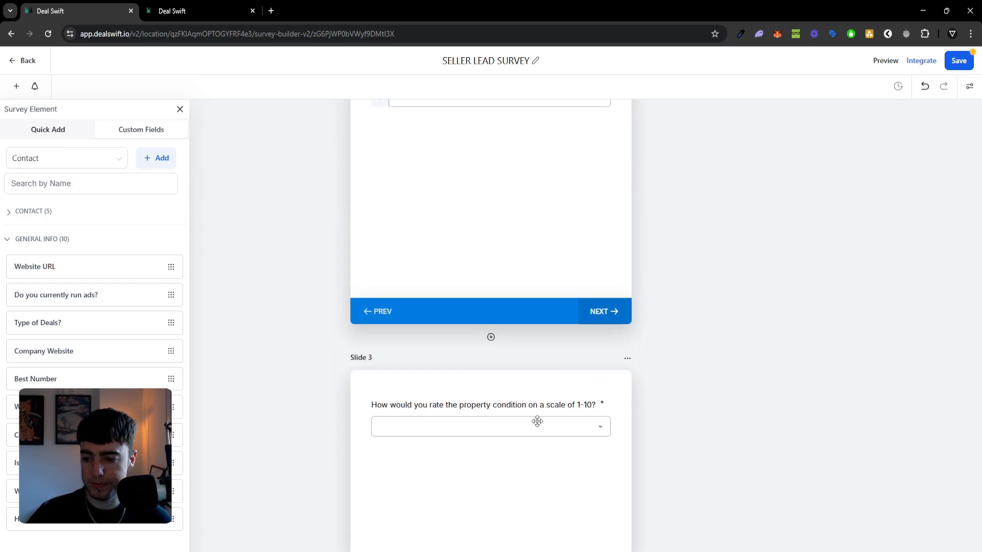
{"action": "left_click", "coordinate": [537, 421]}
{"action": "scroll", "coordinate": [529, 342], "scroll_direction": "down", "scroll_amount": 2}
{"action": "scroll", "coordinate": [529, 311], "scroll_direction": "down", "scroll_amount": 2}
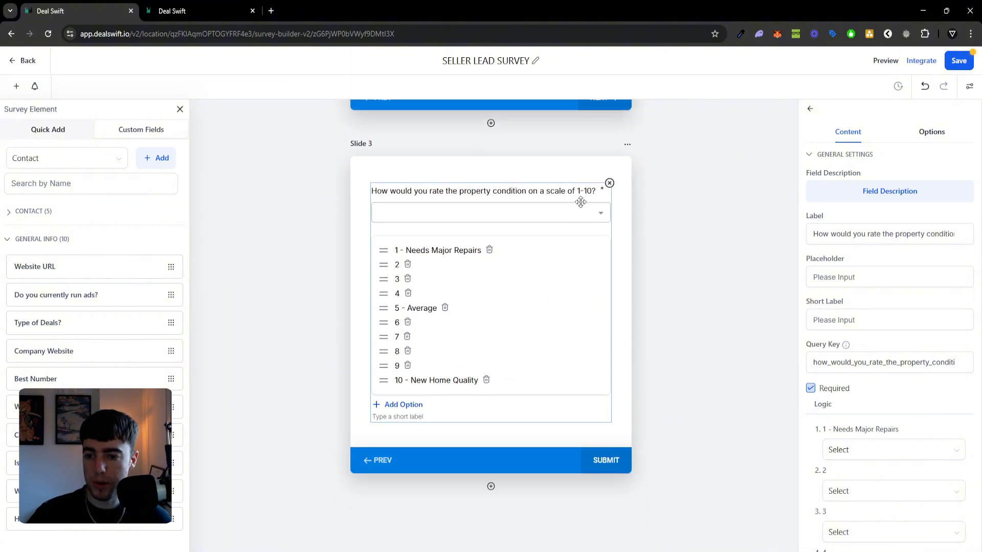
{"action": "scroll", "coordinate": [861, 373], "scroll_direction": "down", "scroll_amount": 3}
{"action": "scroll", "coordinate": [860, 371], "scroll_direction": "down", "scroll_amount": 2}
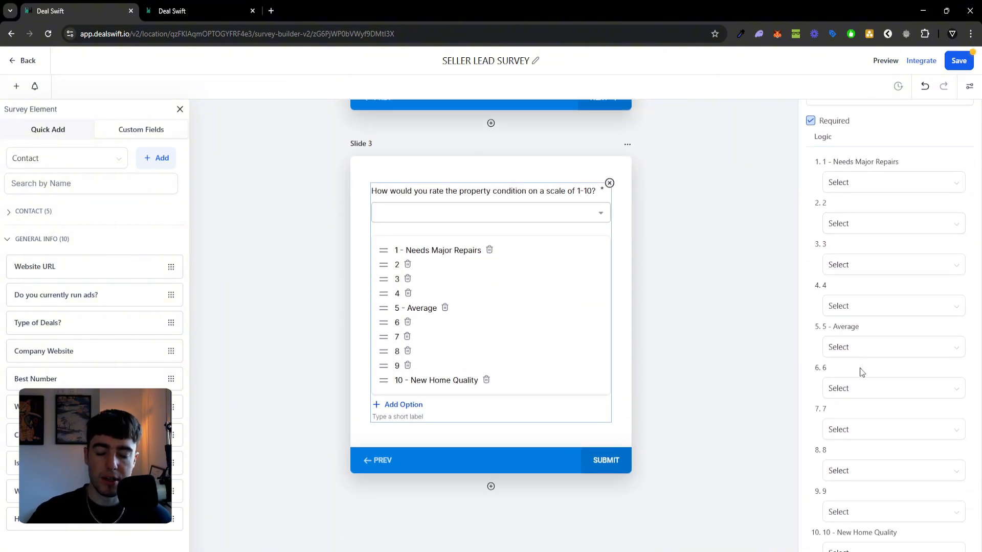
{"action": "scroll", "coordinate": [868, 337], "scroll_direction": "down", "scroll_amount": 1}
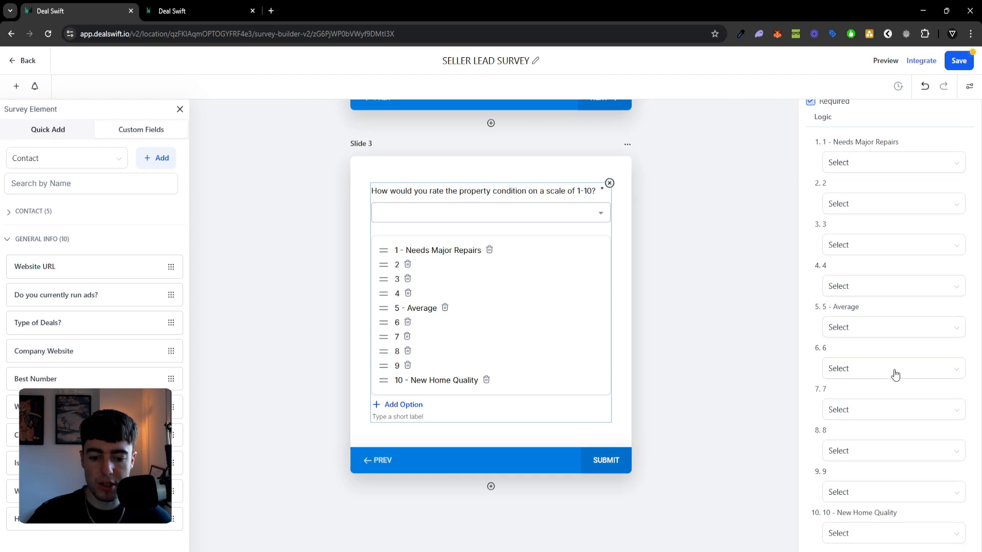
{"action": "scroll", "coordinate": [894, 373], "scroll_direction": "up", "scroll_amount": 3}
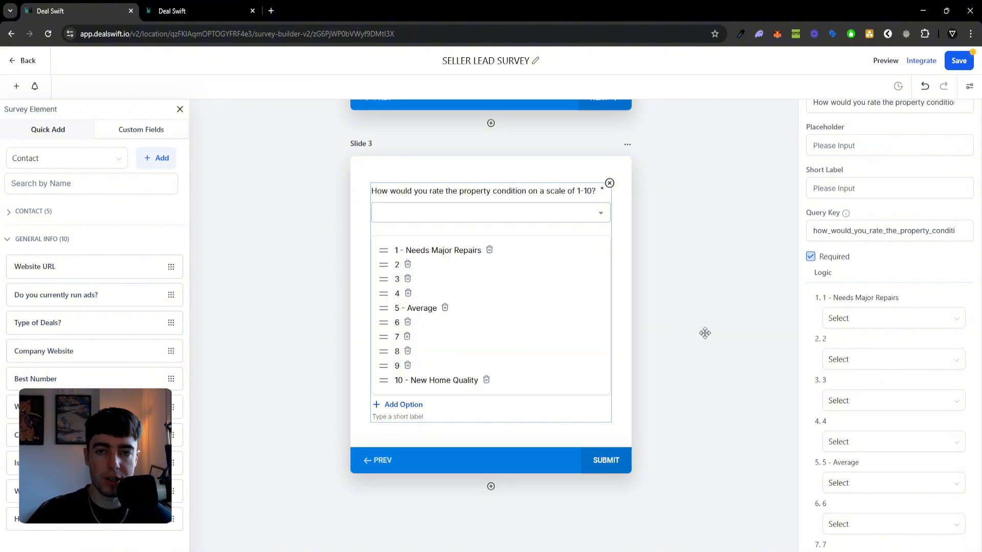
{"action": "scroll", "coordinate": [837, 409], "scroll_direction": "down", "scroll_amount": 3}
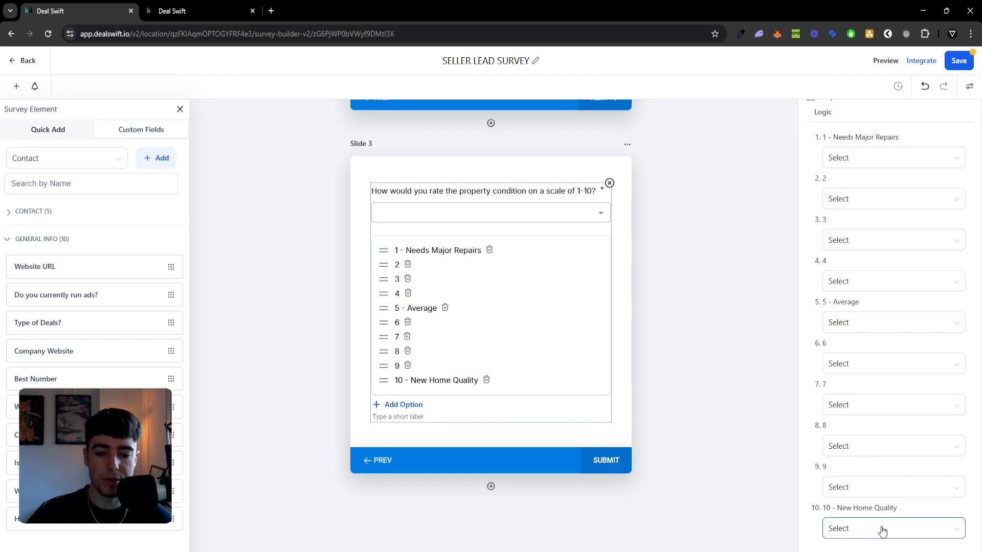
{"action": "left_click", "coordinate": [716, 450]}
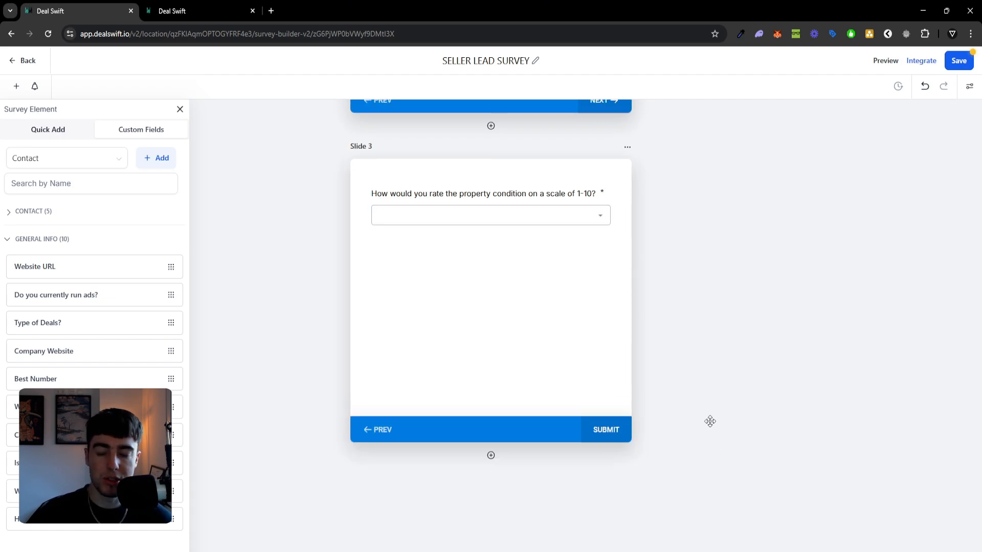
Review the three question slides and add a fourth slide after Slide 3
{"action": "scroll", "coordinate": [517, 378], "scroll_direction": "up", "scroll_amount": 12}
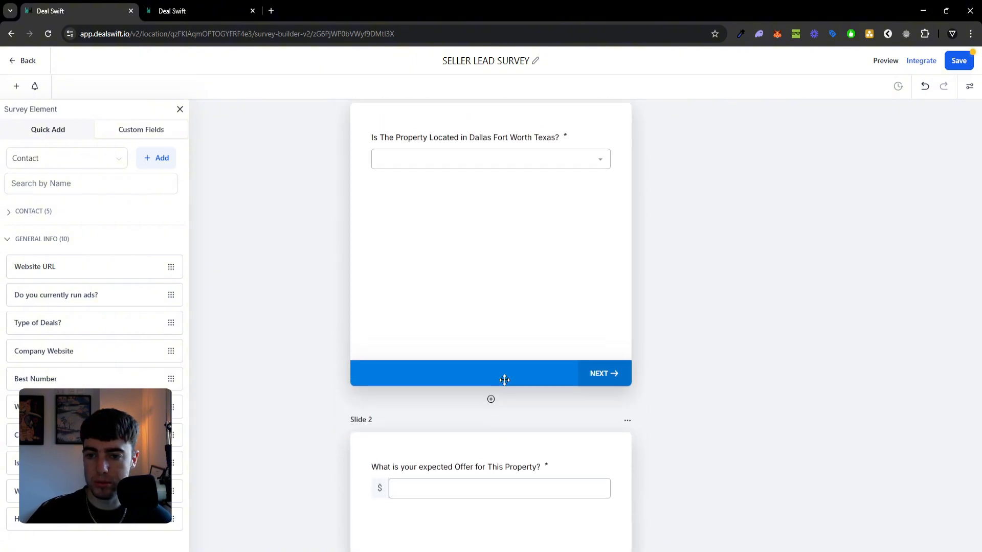
{"action": "scroll", "coordinate": [506, 380], "scroll_direction": "down", "scroll_amount": 5}
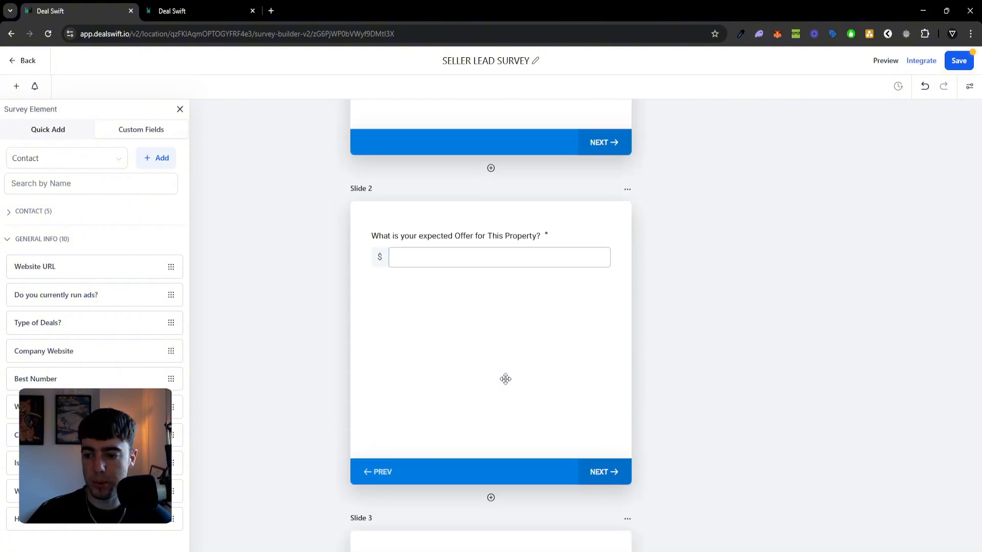
{"action": "scroll", "coordinate": [505, 378], "scroll_direction": "down", "scroll_amount": 6}
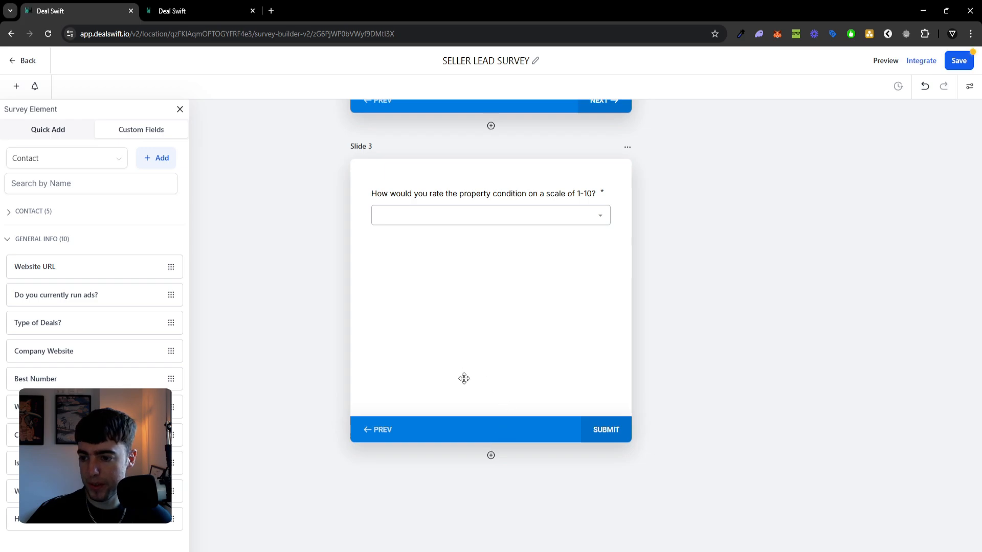
{"action": "left_click", "coordinate": [490, 456]}
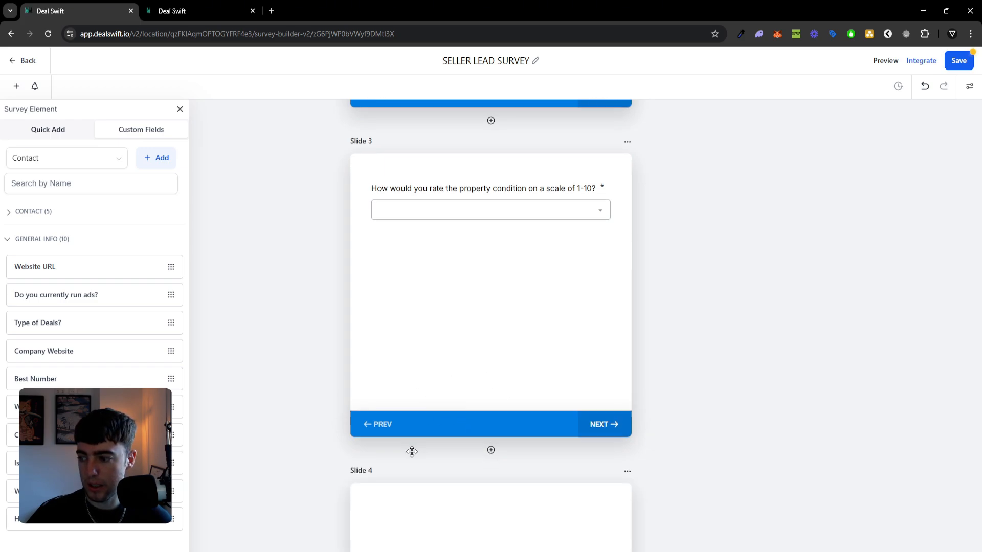
Look through the quick-add elements and the Contact and General Info custom fields for an address field
{"action": "scroll", "coordinate": [412, 451], "scroll_direction": "down", "scroll_amount": 4}
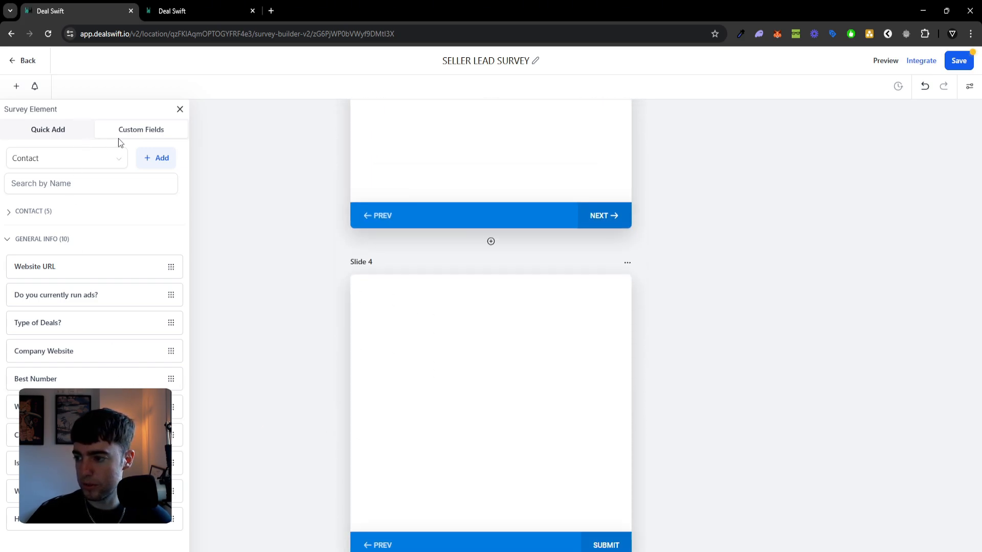
{"action": "left_click", "coordinate": [57, 131]}
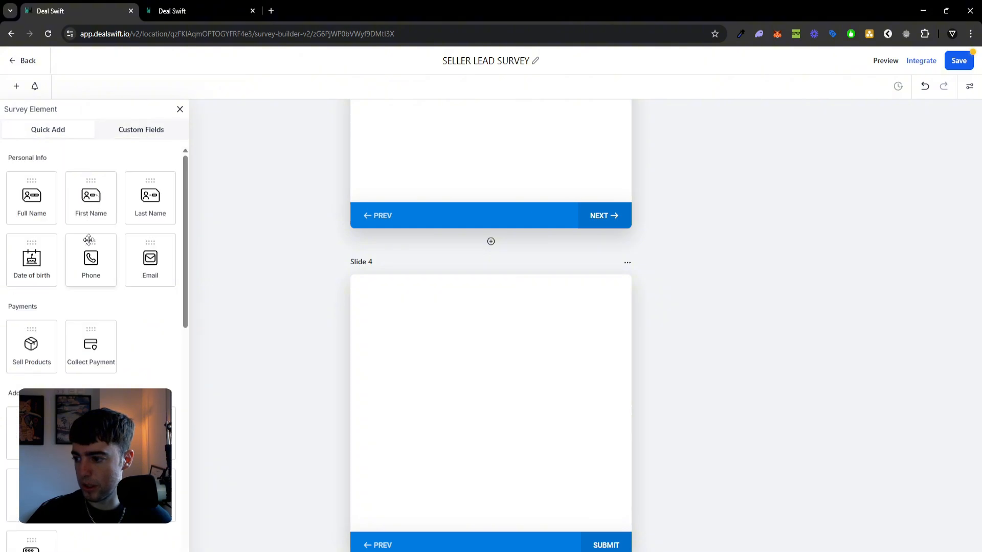
{"action": "scroll", "coordinate": [110, 307], "scroll_direction": "down", "scroll_amount": 1}
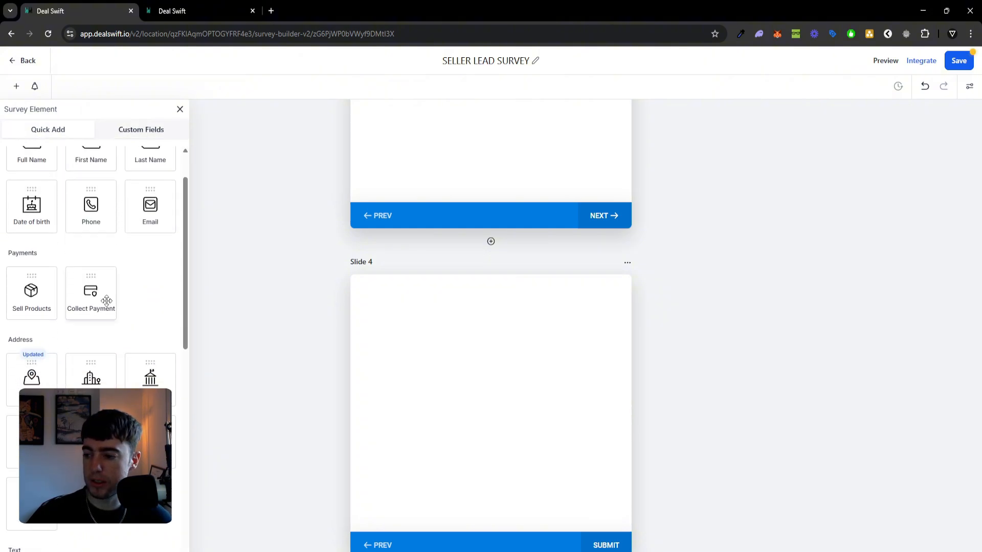
{"action": "left_click", "coordinate": [152, 128]}
{"action": "left_click", "coordinate": [66, 241]}
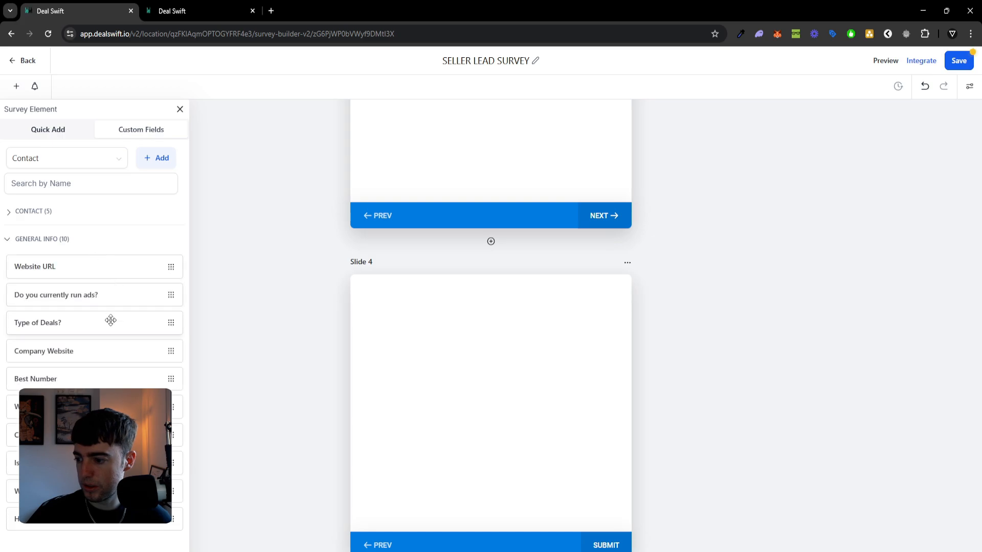
{"action": "left_click", "coordinate": [37, 218]}
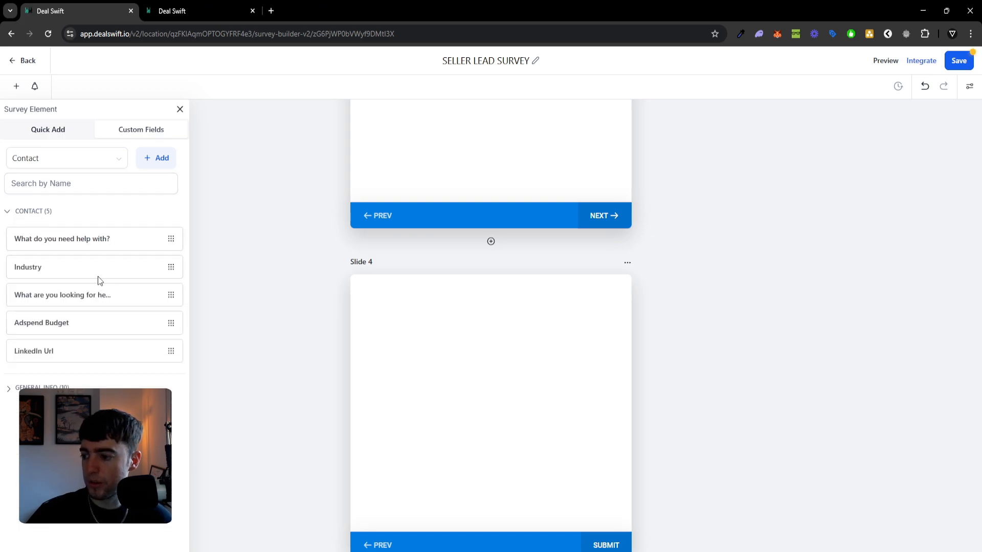
{"action": "double_click", "coordinate": [31, 210]}
{"action": "left_click", "coordinate": [37, 237]}
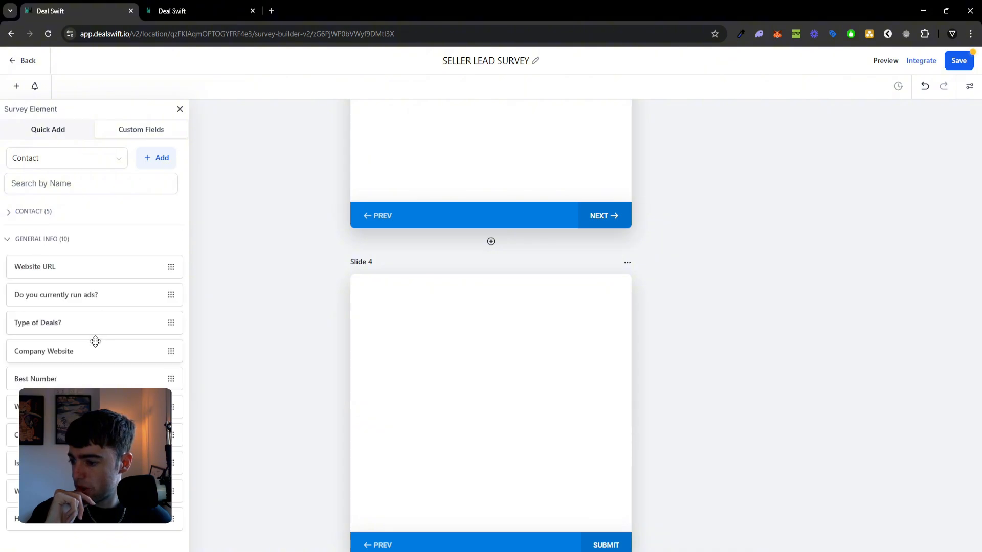
Add the Address element with its address fields to Slide 4
{"action": "left_click", "coordinate": [76, 133]}
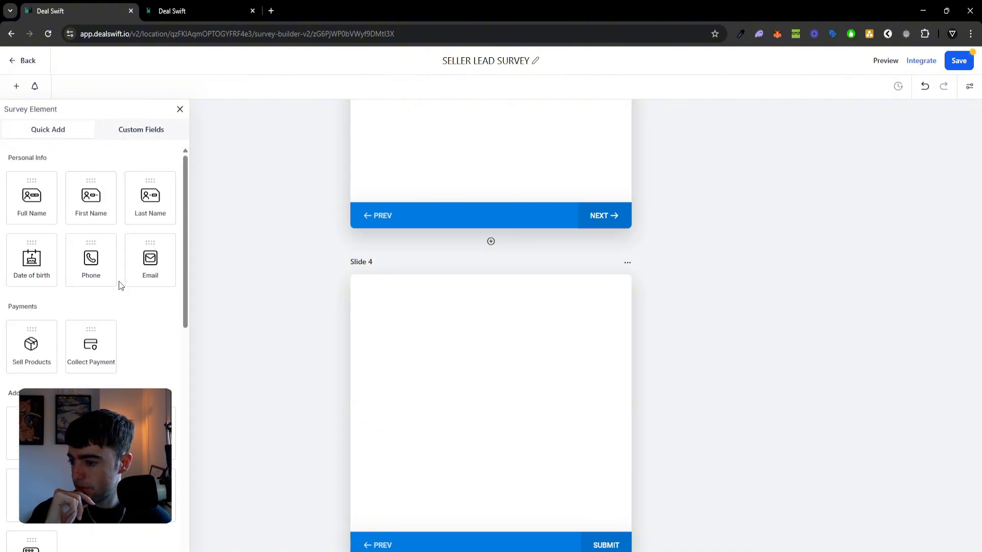
{"action": "scroll", "coordinate": [115, 296], "scroll_direction": "down", "scroll_amount": 4}
{"action": "left_click_drag", "start_coordinate": [46, 235], "coordinate": [447, 350]}
{"action": "left_click", "coordinate": [460, 333]}
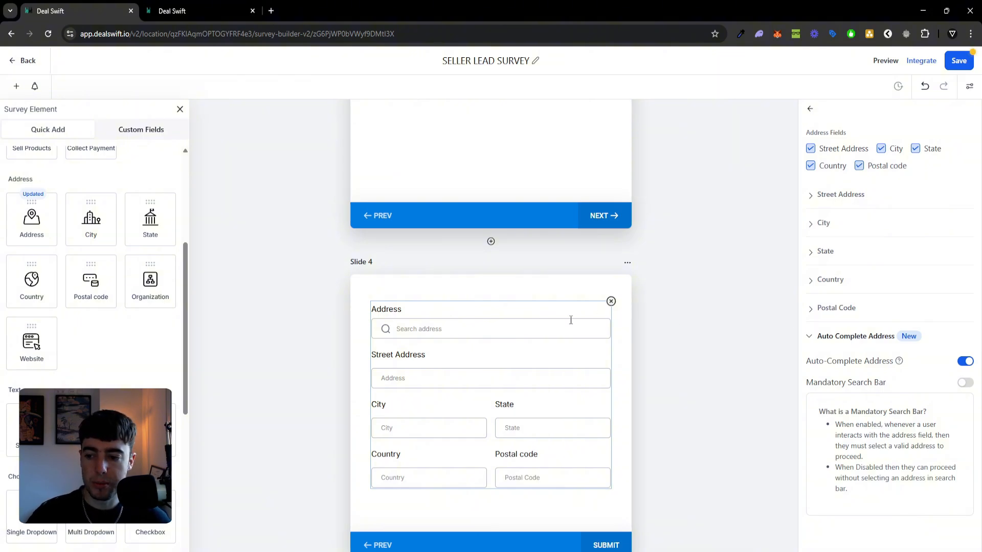
{"action": "scroll", "coordinate": [572, 320], "scroll_direction": "down", "scroll_amount": 1}
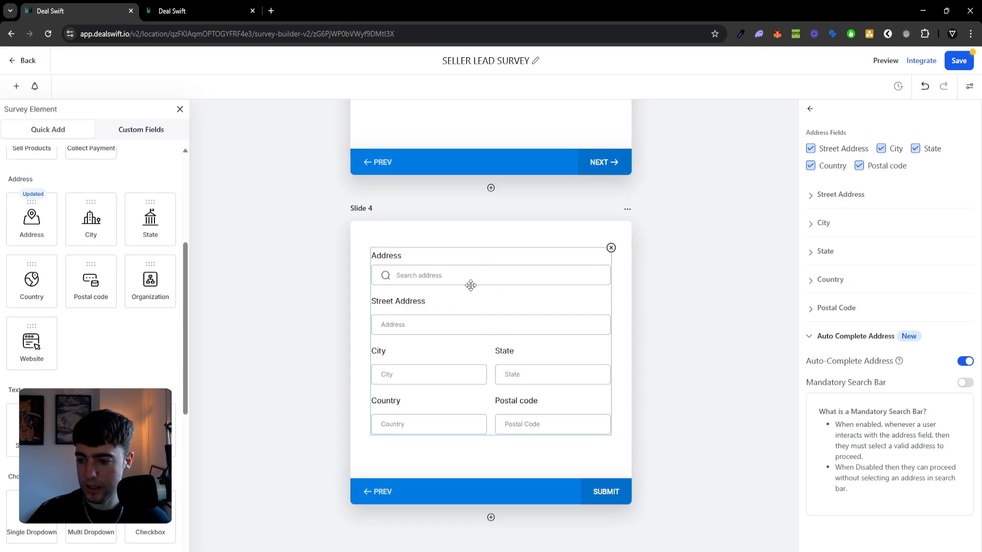
{"action": "left_click", "coordinate": [659, 287]}
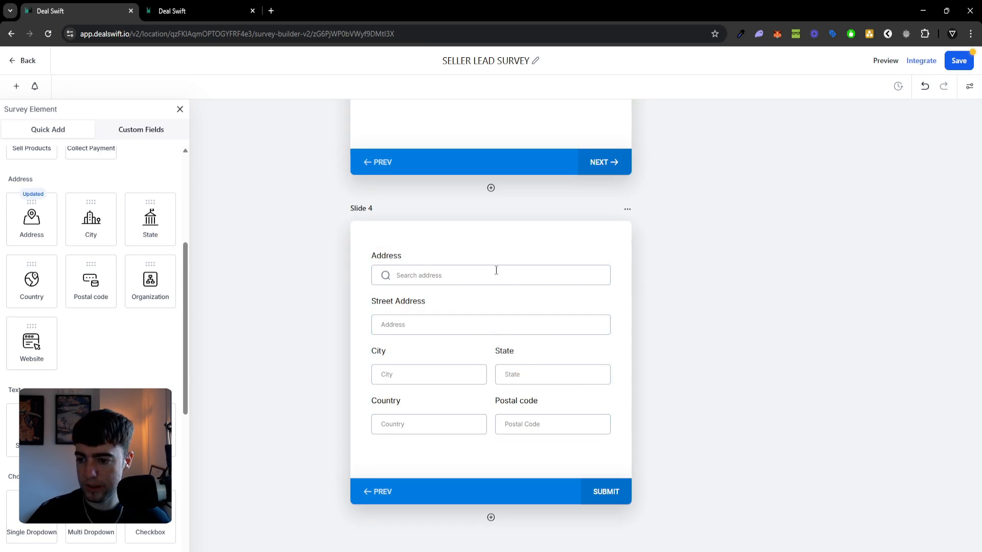
{"action": "left_click", "coordinate": [495, 270]}
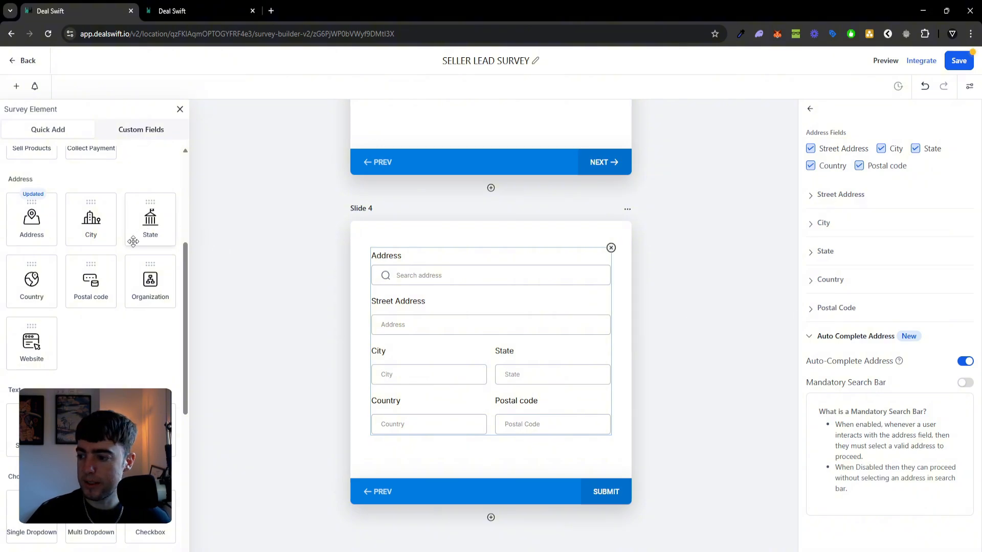
Add a text element reading "Property Address" above the address fields on Slide 4
{"action": "scroll", "coordinate": [134, 243], "scroll_direction": "up", "scroll_amount": 4}
{"action": "scroll", "coordinate": [134, 353], "scroll_direction": "down", "scroll_amount": 8}
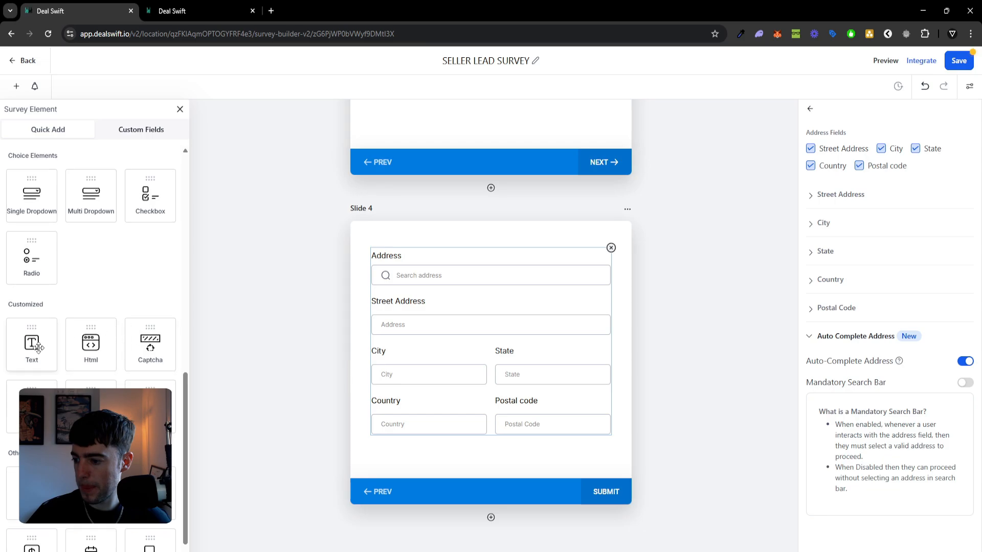
{"action": "left_click_drag", "start_coordinate": [32, 346], "coordinate": [391, 263]}
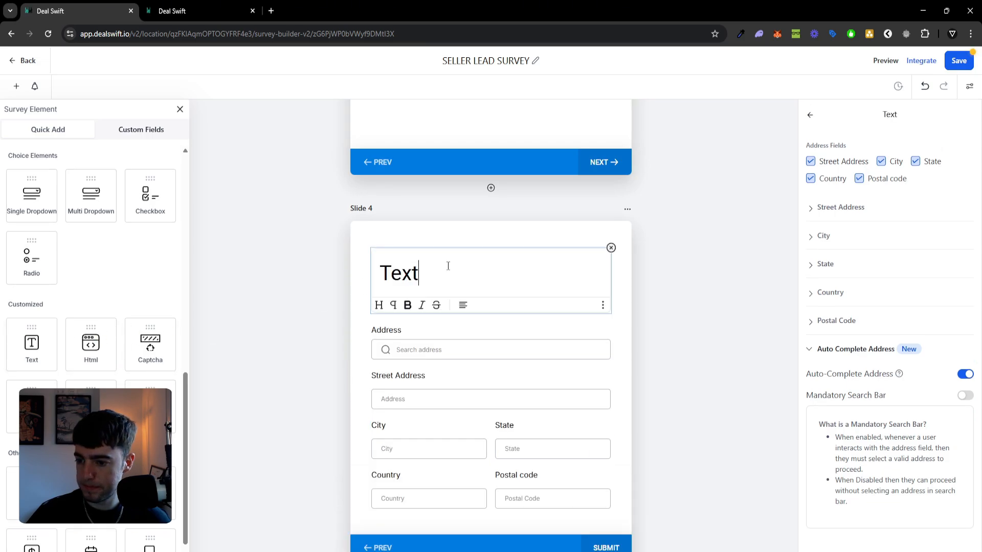
{"action": "double_click", "coordinate": [447, 266]}
{"action": "type", "text": "Prope"}
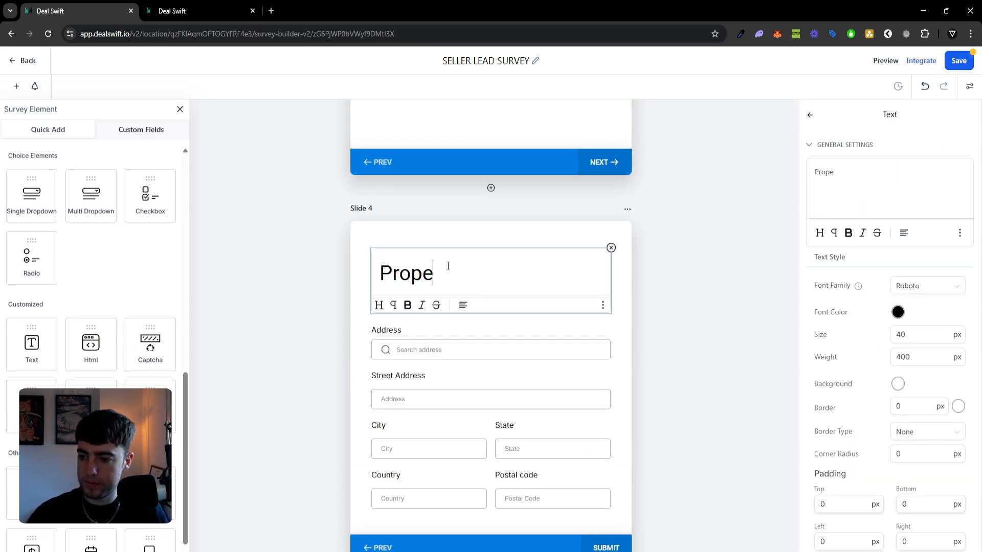
{"action": "type", "text": "rty Af"}
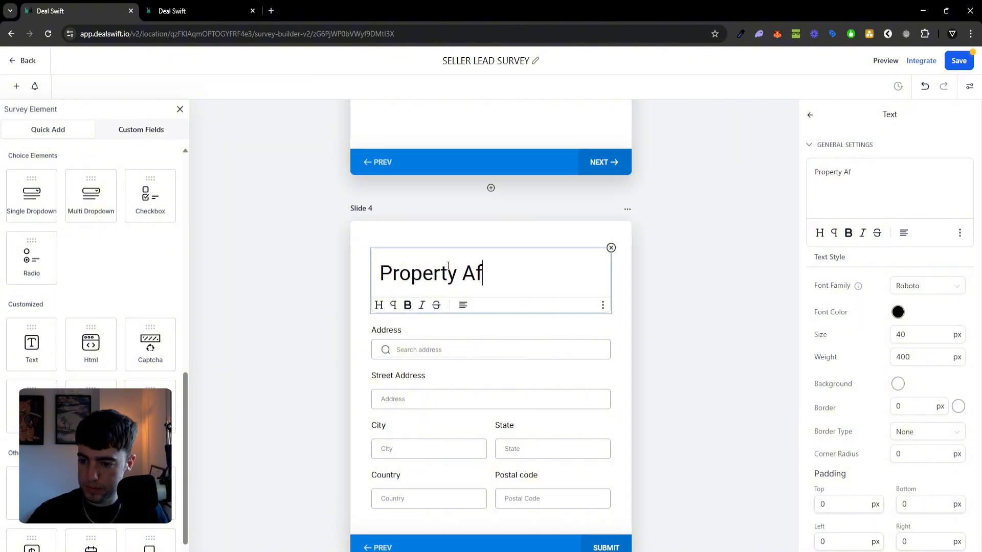
{"action": "key", "text": "BackSpace"}
{"action": "type", "text": "ddress"}
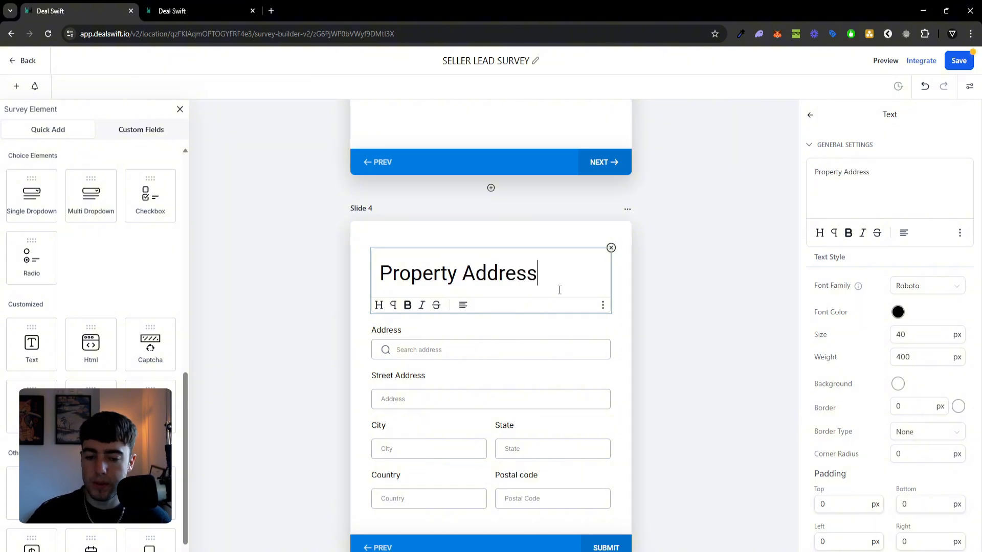
Set the font size of the Property Address text to 16 px
{"action": "scroll", "coordinate": [883, 351], "scroll_direction": "down", "scroll_amount": 2}
{"action": "double_click", "coordinate": [900, 281]}
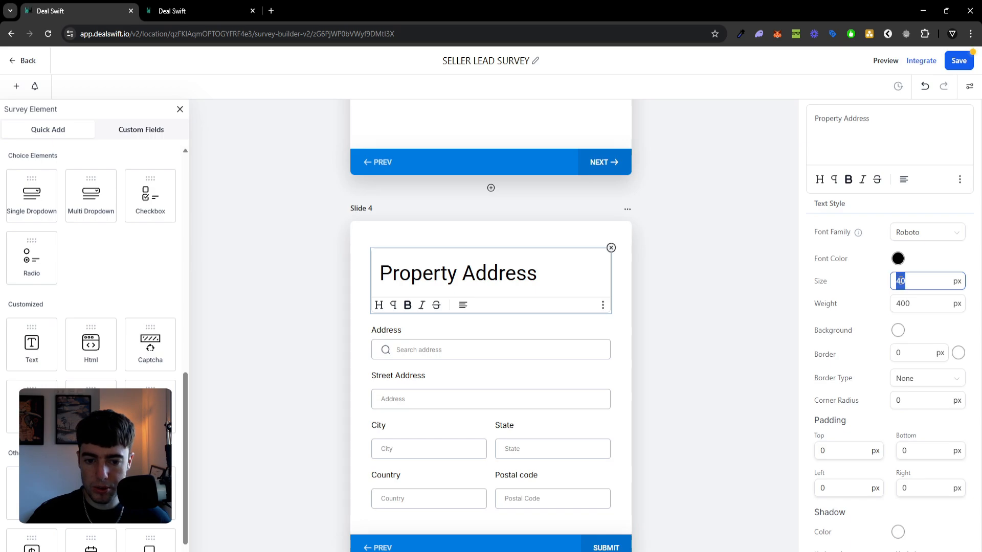
{"action": "type", "text": "20"}
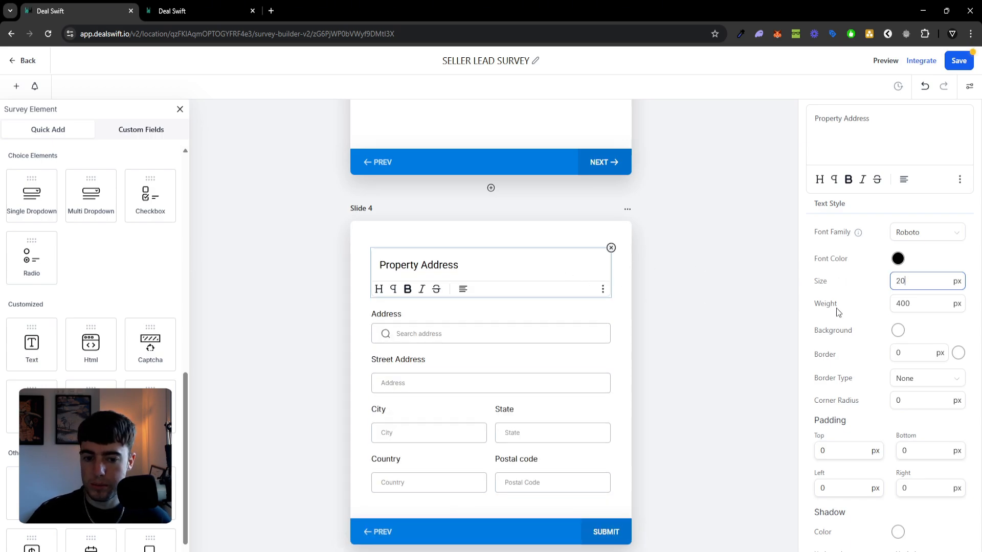
{"action": "key", "text": "BackSpace"}
{"action": "key", "text": "BackSpace"}
{"action": "type", "text": "16"}
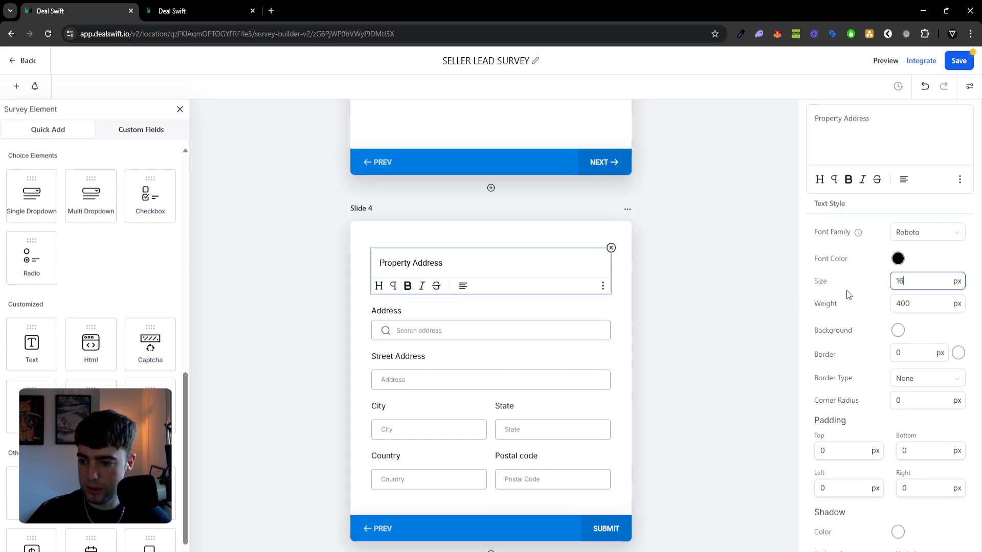
Remove the Property Address text element from Slide 4
{"action": "left_click", "coordinate": [407, 311]}
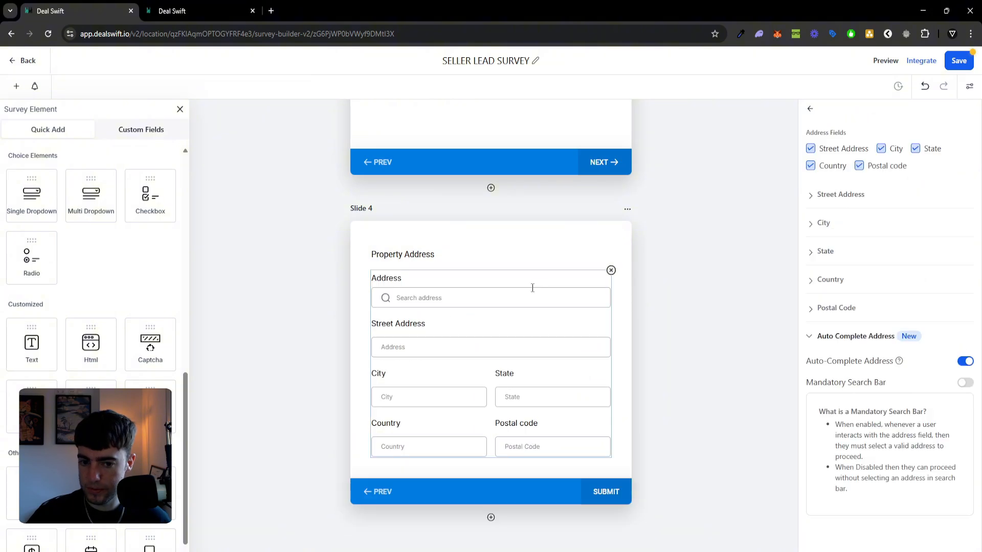
{"action": "left_click", "coordinate": [829, 197]}
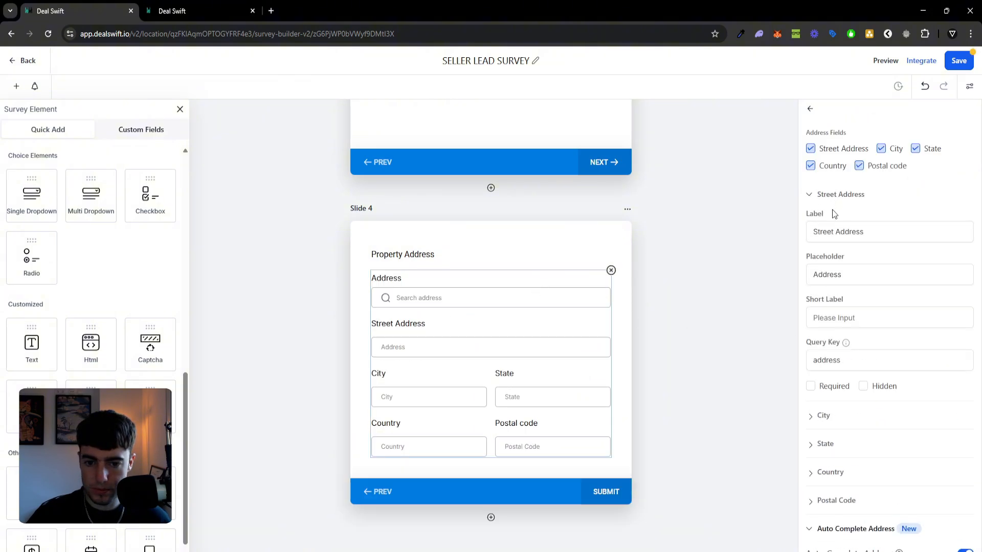
{"action": "left_click", "coordinate": [605, 251]}
{"action": "left_click", "coordinate": [586, 257]}
{"action": "left_click", "coordinate": [611, 248]}
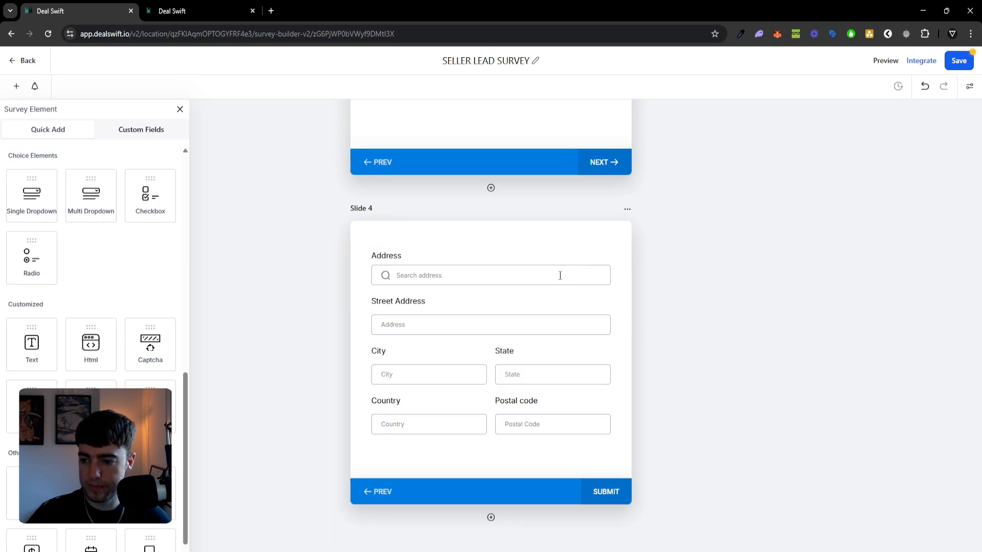
Change the Street Address field's label to "Full Property Address"
{"action": "left_click", "coordinate": [560, 275]}
{"action": "left_click", "coordinate": [841, 196]}
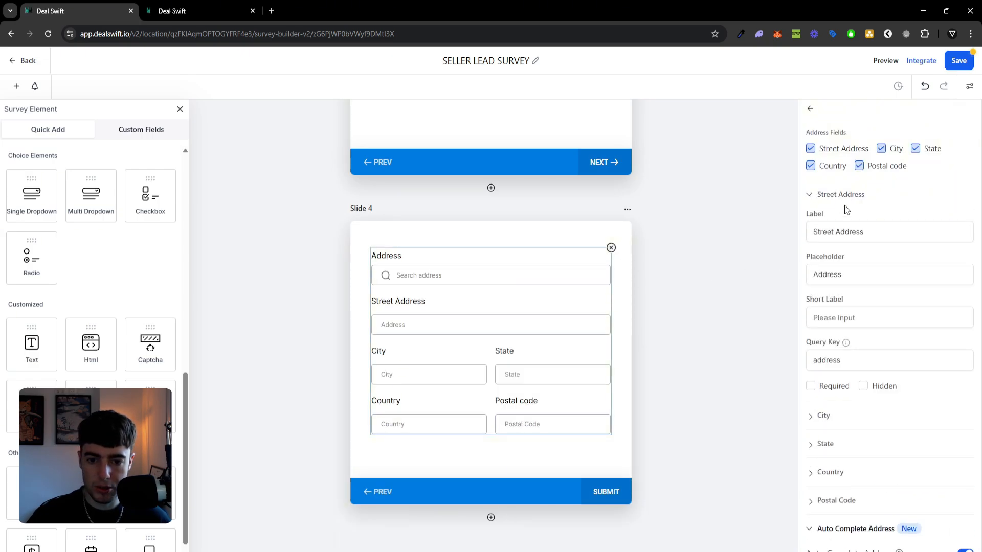
{"action": "triple_click", "coordinate": [850, 232]}
{"action": "type", "text": "F"}
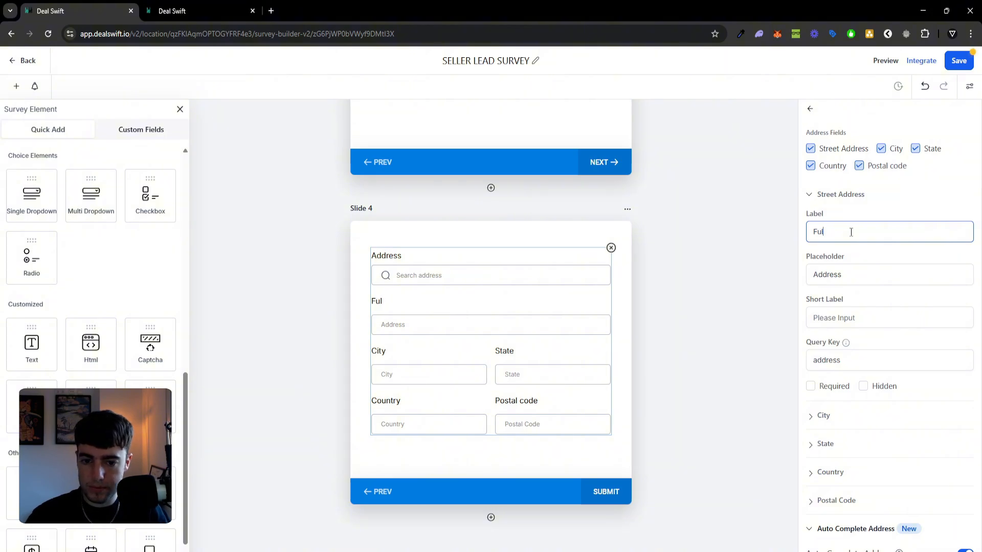
{"action": "key", "text": "BackSpace"}
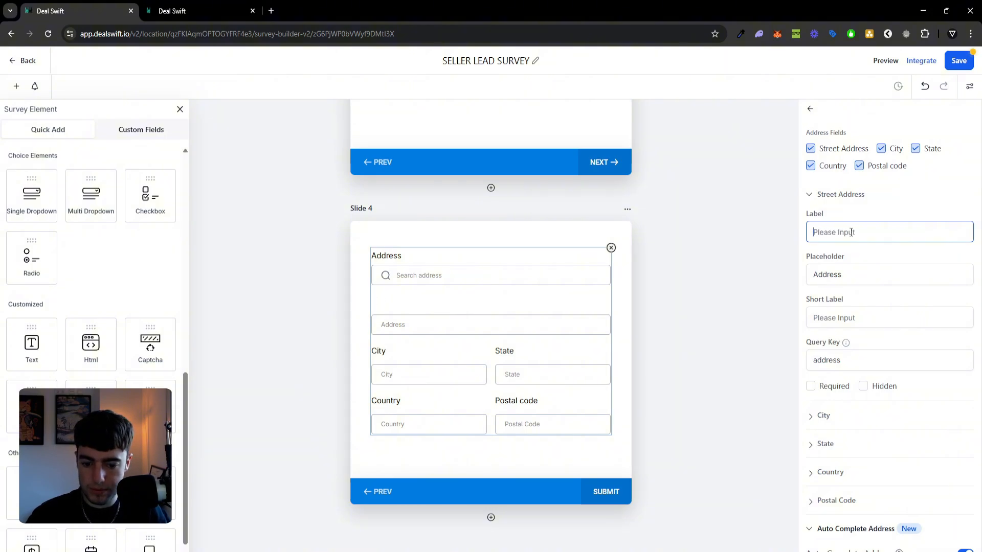
{"action": "type", "text": "F"}
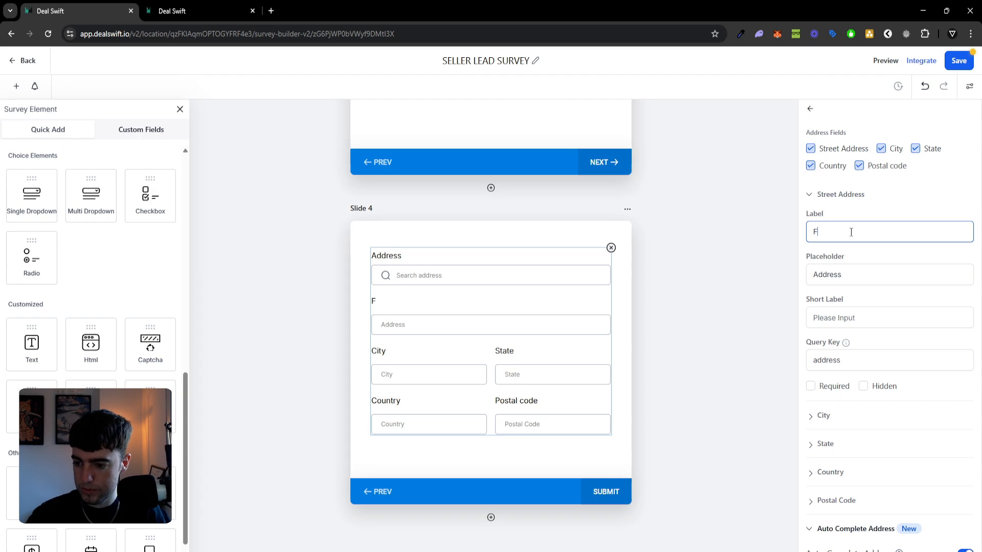
{"action": "type", "text": "ull Property Address"}
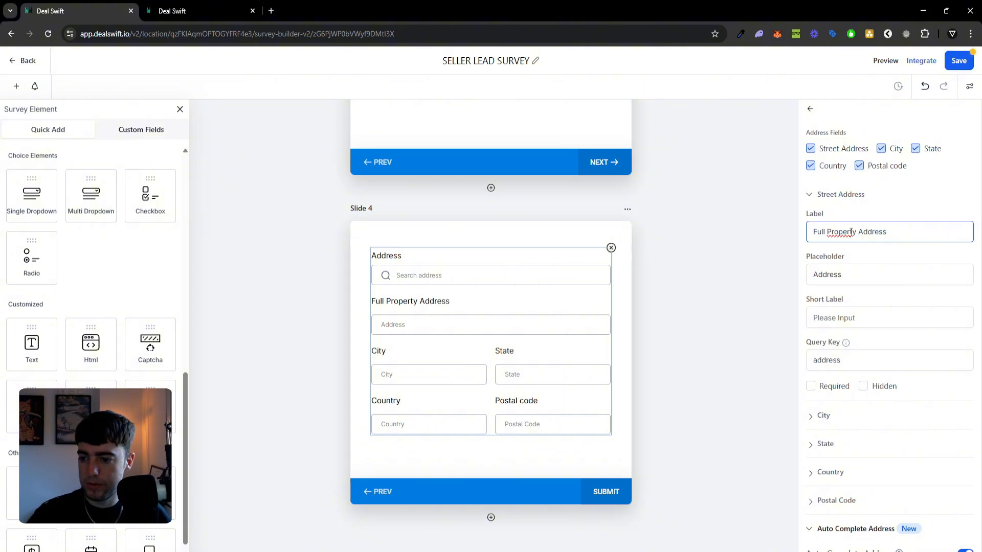
{"action": "left_click", "coordinate": [762, 280]}
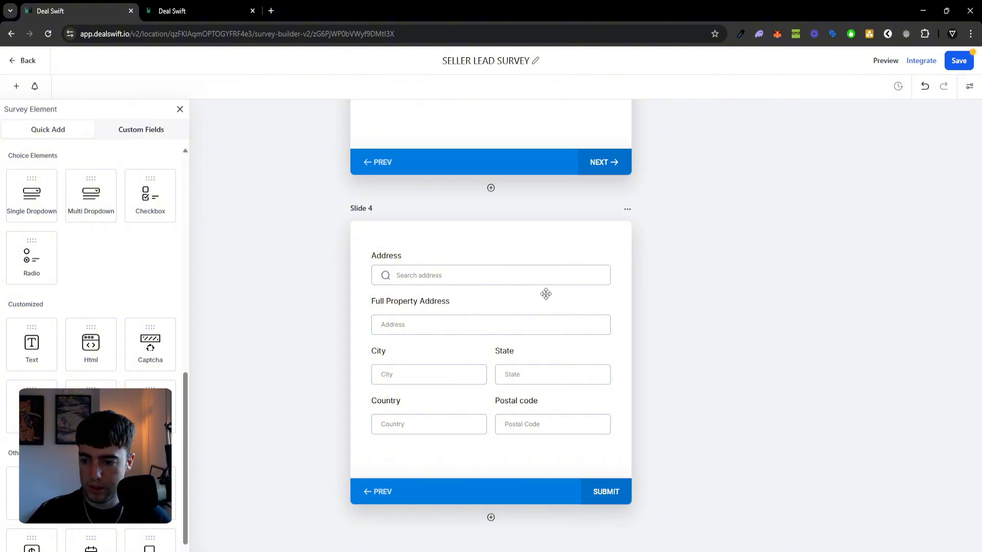
Make the City and State fields of the Slide 4 address element required
{"action": "left_click", "coordinate": [543, 316]}
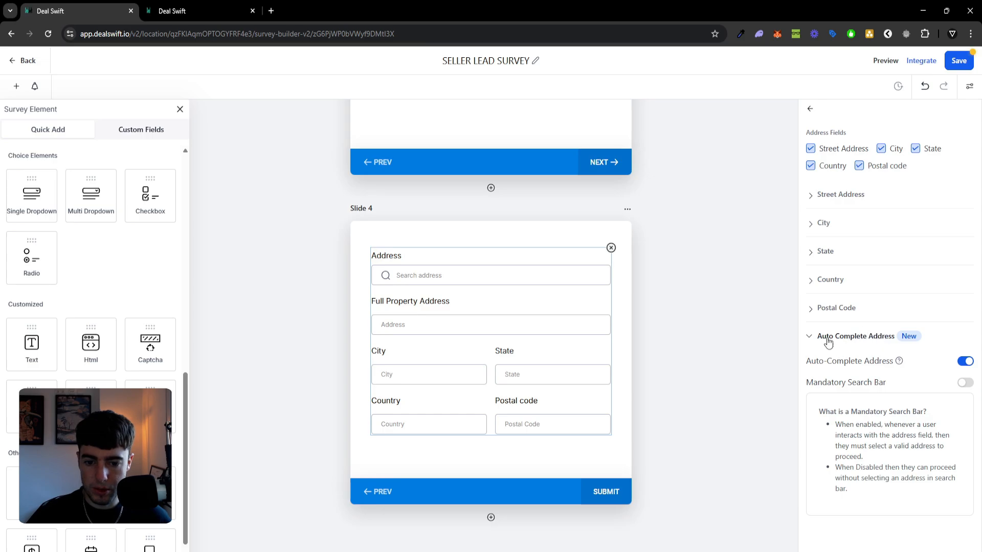
{"action": "left_click", "coordinate": [816, 227]}
{"action": "scroll", "coordinate": [813, 287], "scroll_direction": "down", "scroll_amount": 2}
{"action": "left_click", "coordinate": [811, 307]}
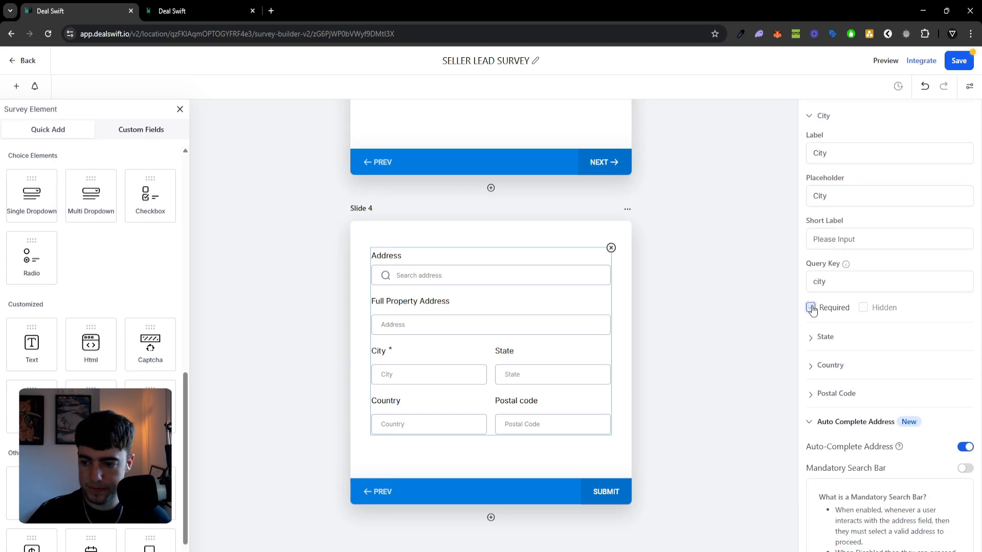
{"action": "left_click", "coordinate": [814, 338]}
{"action": "scroll", "coordinate": [825, 402], "scroll_direction": "down", "scroll_amount": 4}
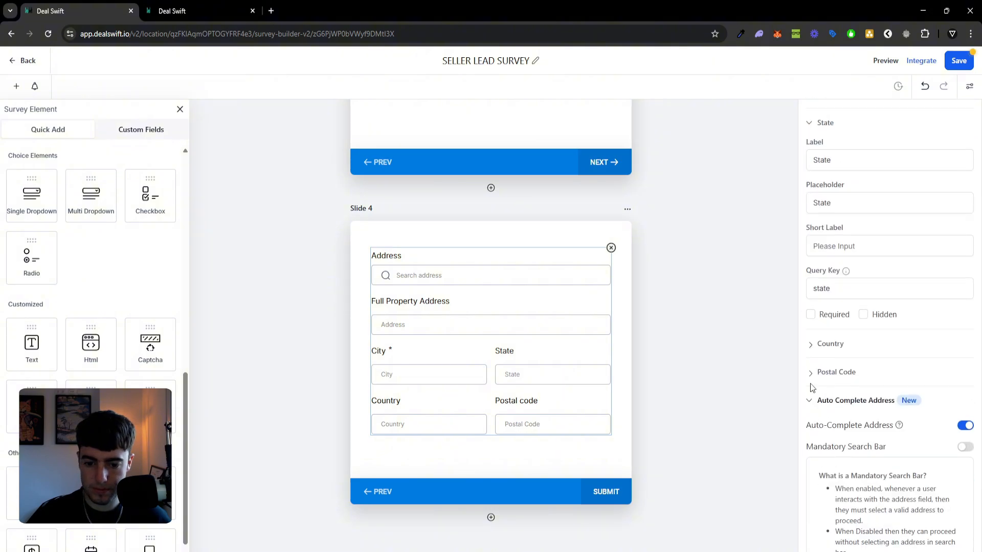
{"action": "left_click", "coordinate": [811, 315]}
Set the Country field of the address element to hidden
{"action": "left_click", "coordinate": [813, 347]}
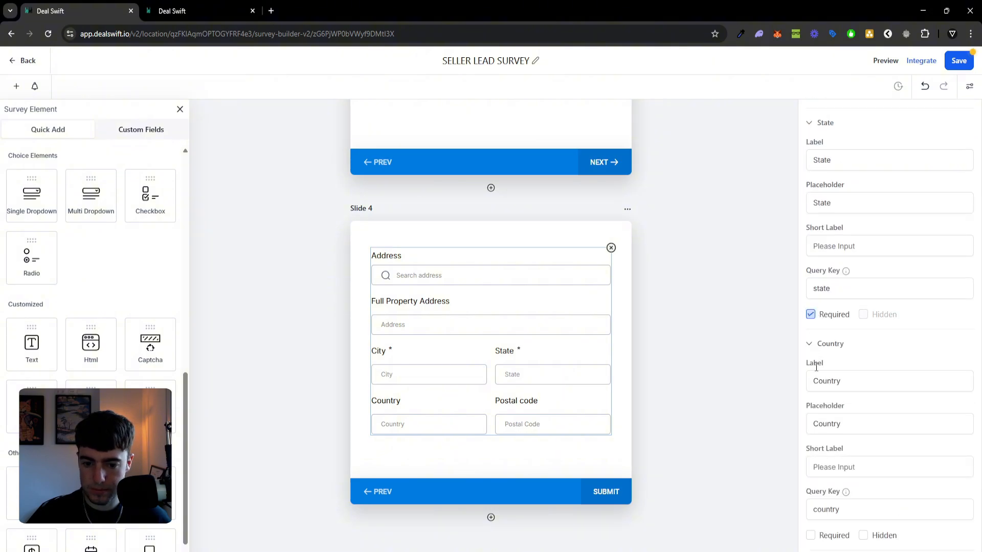
{"action": "scroll", "coordinate": [815, 346], "scroll_direction": "down", "scroll_amount": 1}
{"action": "scroll", "coordinate": [813, 295], "scroll_direction": "down", "scroll_amount": 1}
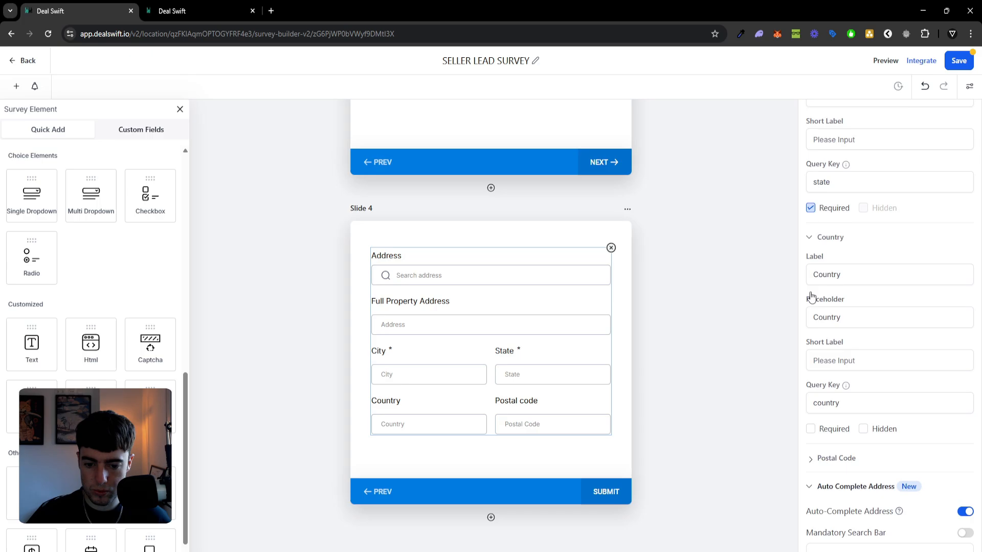
{"action": "left_click", "coordinate": [862, 428]}
Make the Postal Code field of the Slide 4 address element required
{"action": "scroll", "coordinate": [830, 408], "scroll_direction": "down", "scroll_amount": 2}
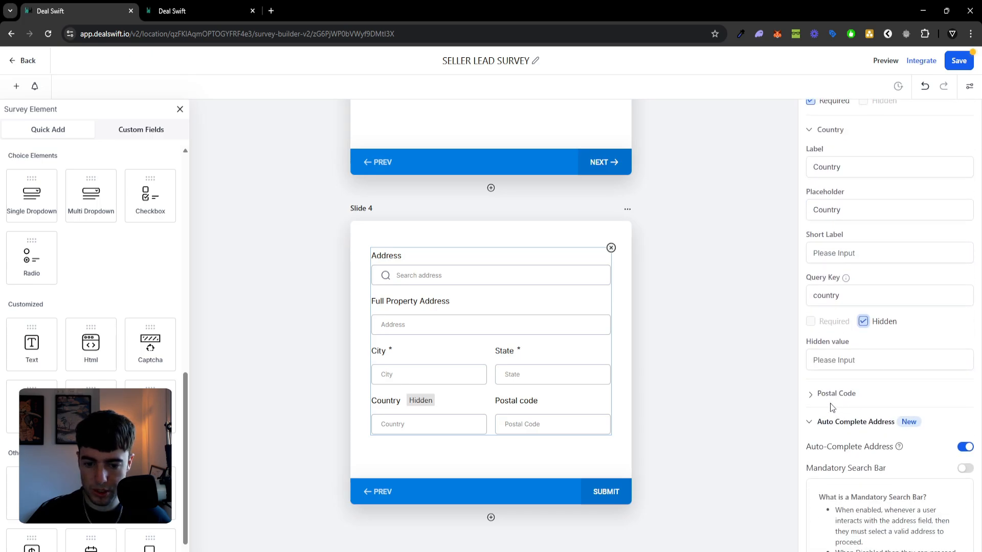
{"action": "scroll", "coordinate": [817, 332], "scroll_direction": "down", "scroll_amount": 1}
{"action": "left_click", "coordinate": [813, 339]}
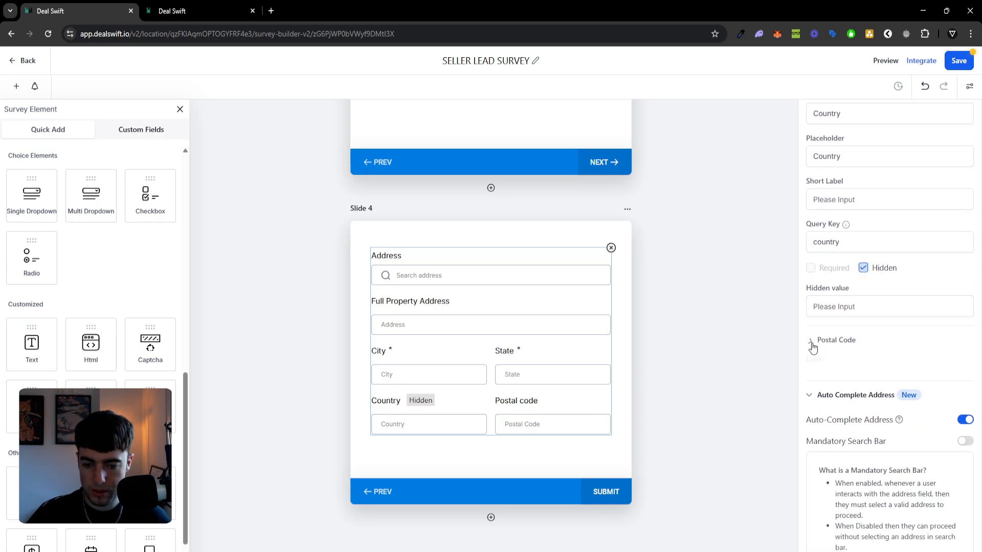
{"action": "scroll", "coordinate": [838, 363], "scroll_direction": "down", "scroll_amount": 1}
{"action": "scroll", "coordinate": [842, 373], "scroll_direction": "down", "scroll_amount": 1}
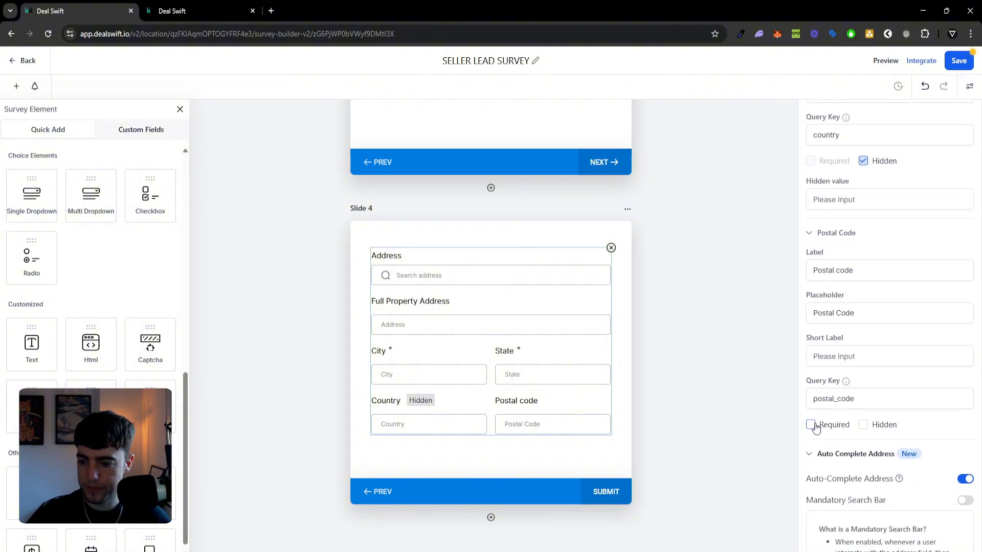
{"action": "left_click", "coordinate": [812, 425]}
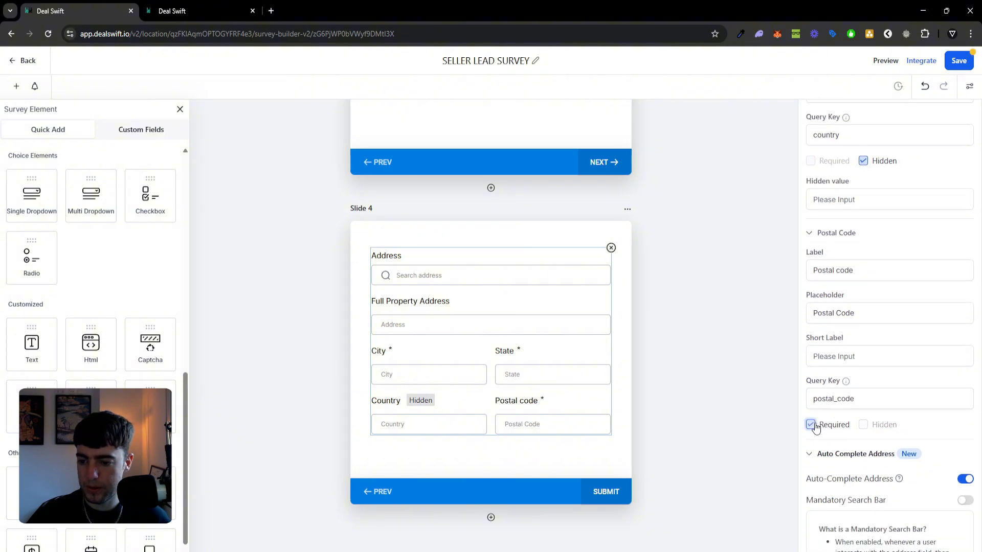
Make the Street Address field of the Slide 4 address element required
{"action": "left_click", "coordinate": [556, 332]}
{"action": "left_click", "coordinate": [821, 194]}
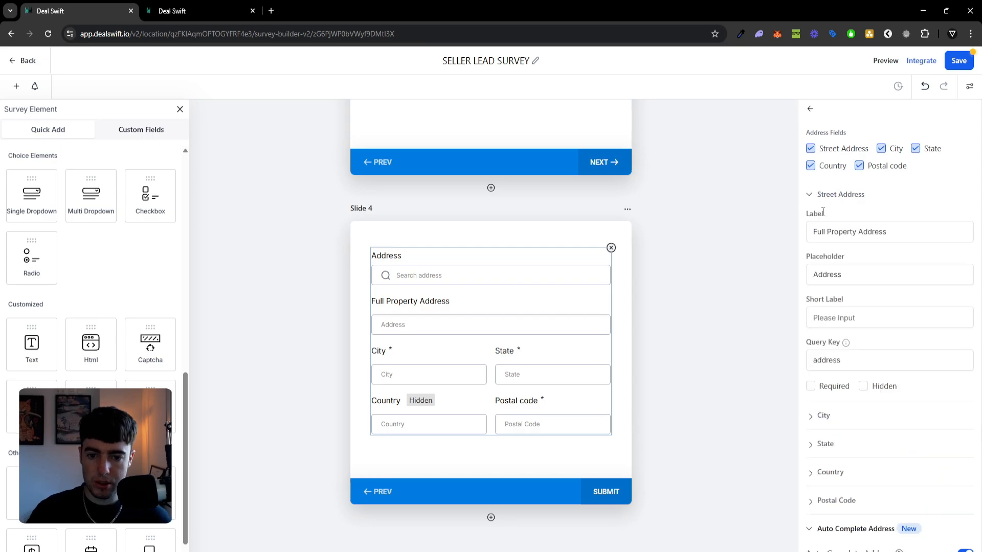
{"action": "left_click", "coordinate": [811, 386]}
{"action": "left_click", "coordinate": [659, 340]}
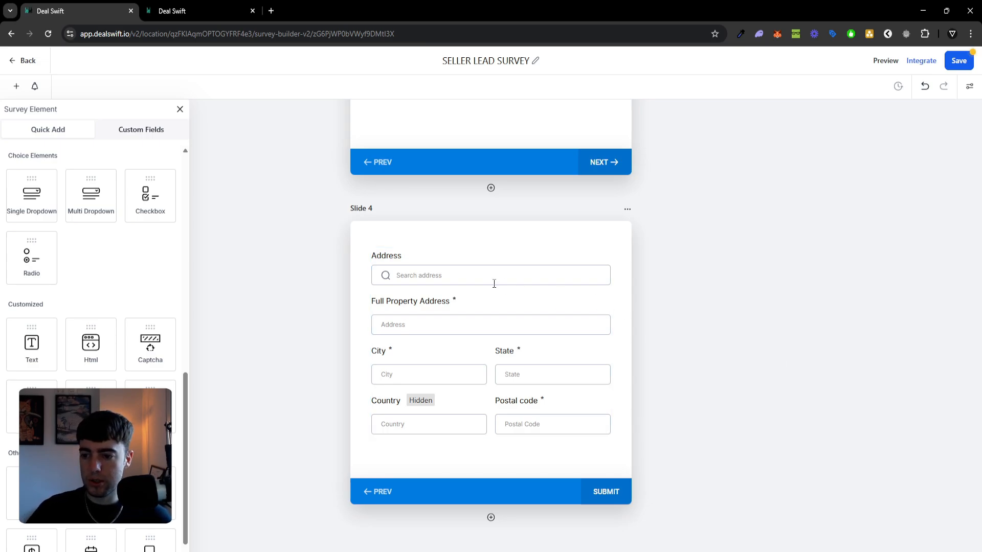
Enable the Mandatory Search Bar option for the Slide 4 address element
{"action": "left_click", "coordinate": [471, 271]}
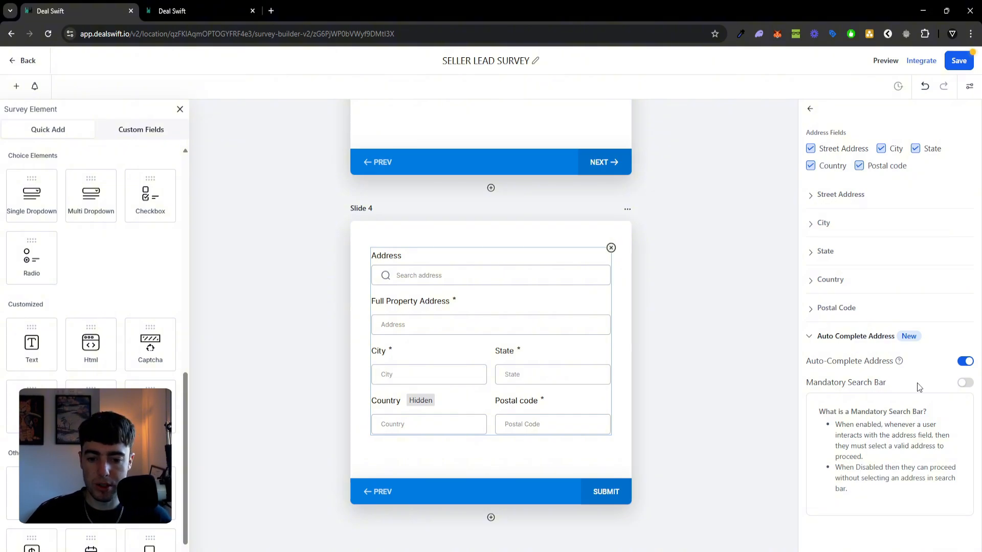
{"action": "left_click", "coordinate": [965, 383]}
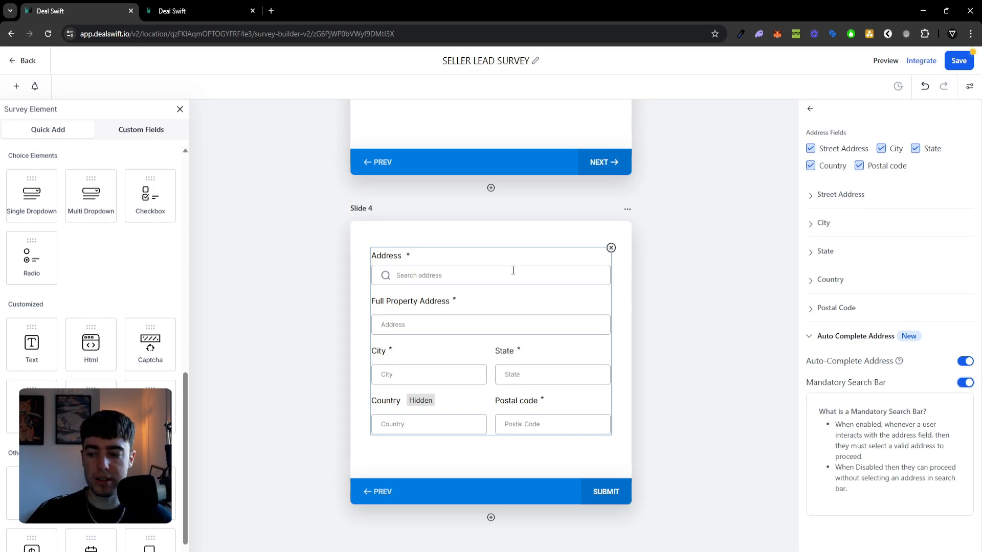
{"action": "scroll", "coordinate": [563, 383], "scroll_direction": "down", "scroll_amount": 1}
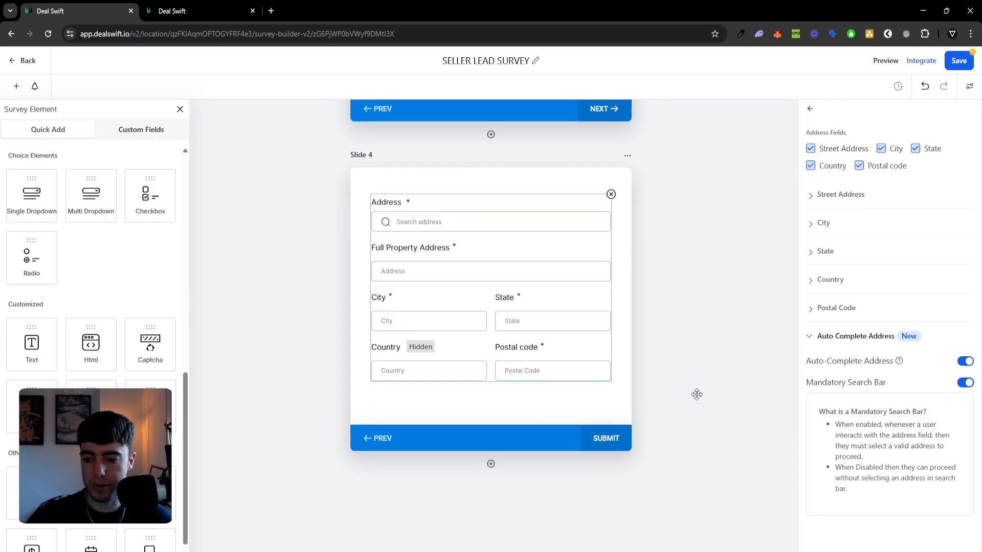
{"action": "left_click", "coordinate": [696, 395]}
Add a new blank slide after Slide 4 of the survey
{"action": "scroll", "coordinate": [603, 358], "scroll_direction": "up", "scroll_amount": 2}
{"action": "scroll", "coordinate": [603, 358], "scroll_direction": "down", "scroll_amount": 2}
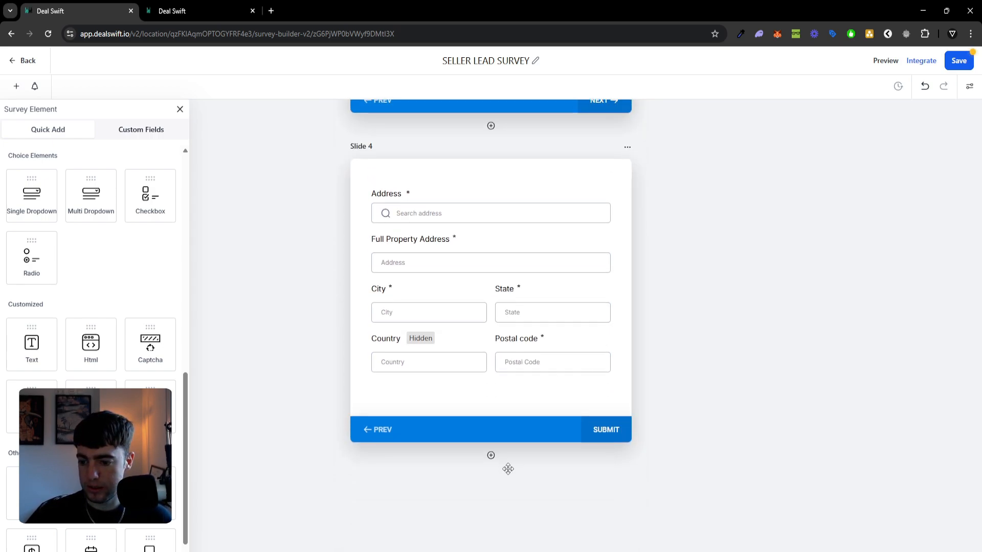
{"action": "scroll", "coordinate": [494, 462], "scroll_direction": "up", "scroll_amount": 15}
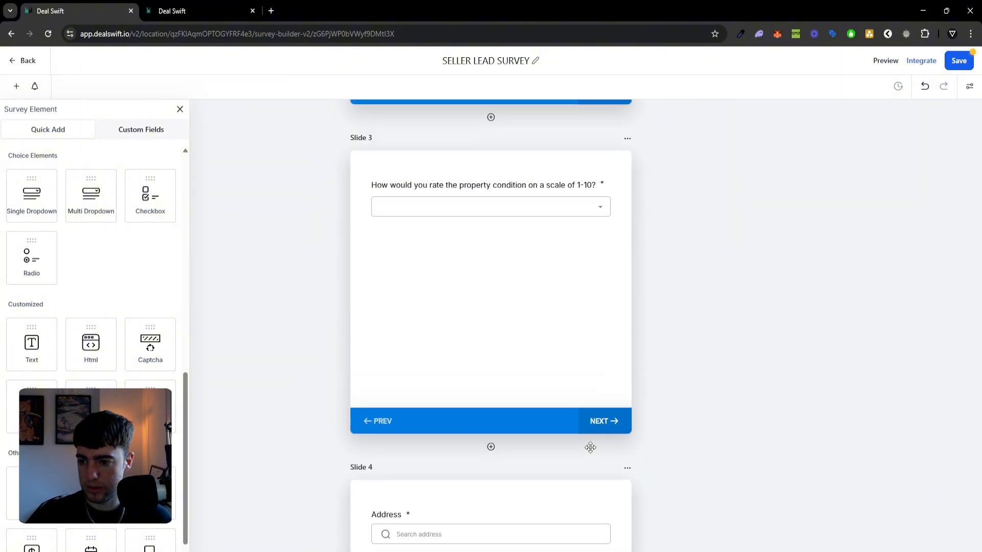
{"action": "scroll", "coordinate": [591, 450], "scroll_direction": "down", "scroll_amount": 18}
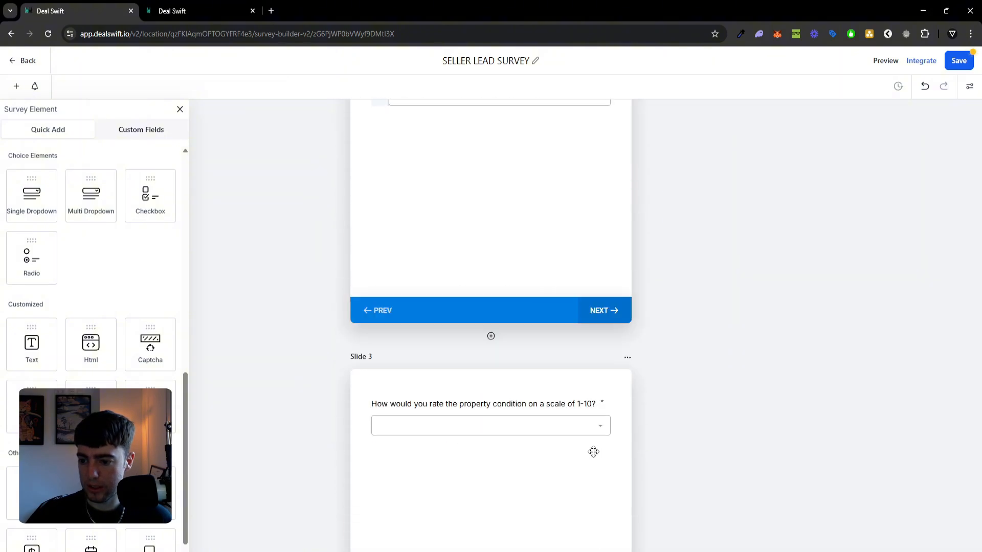
{"action": "left_click", "coordinate": [491, 454]}
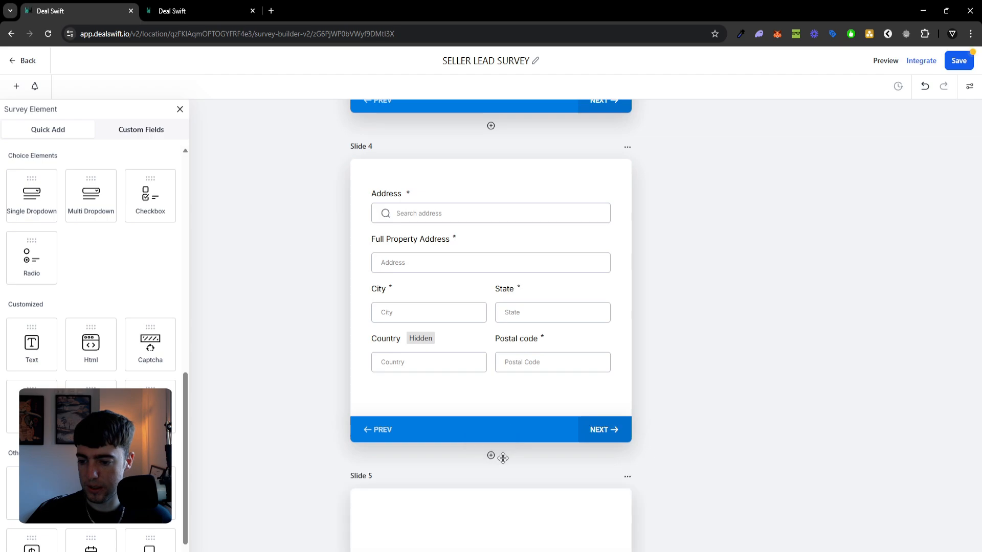
{"action": "scroll", "coordinate": [92, 263], "scroll_direction": "down", "scroll_amount": 1}
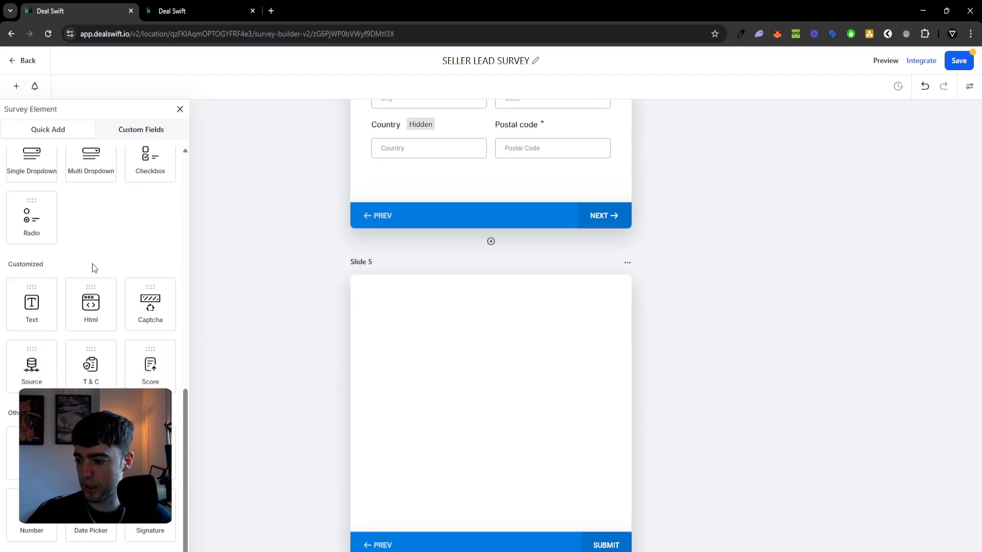
{"action": "scroll", "coordinate": [107, 239], "scroll_direction": "up", "scroll_amount": 10}
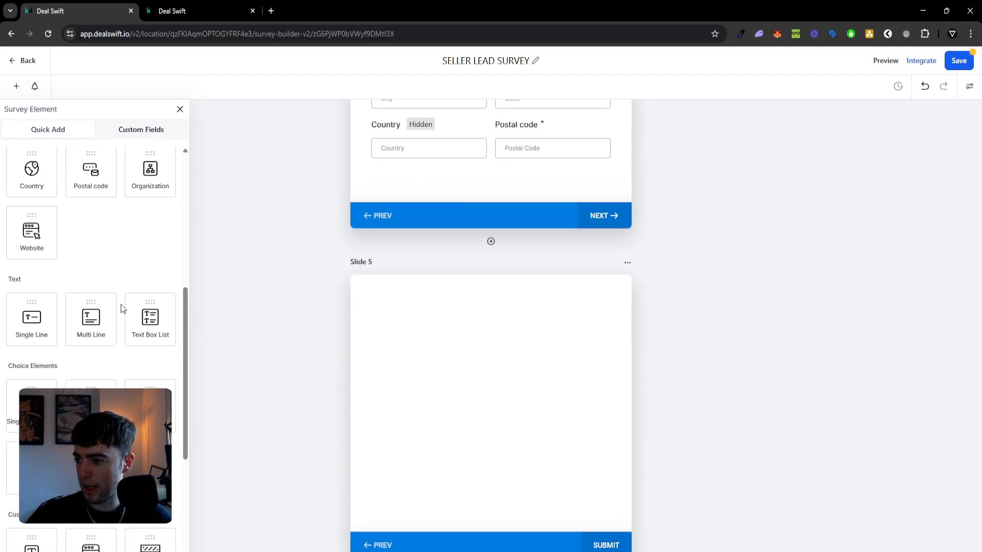
{"action": "left_click_drag", "start_coordinate": [93, 213], "coordinate": [440, 319]}
{"action": "left_click_drag", "start_coordinate": [159, 205], "coordinate": [425, 379]}
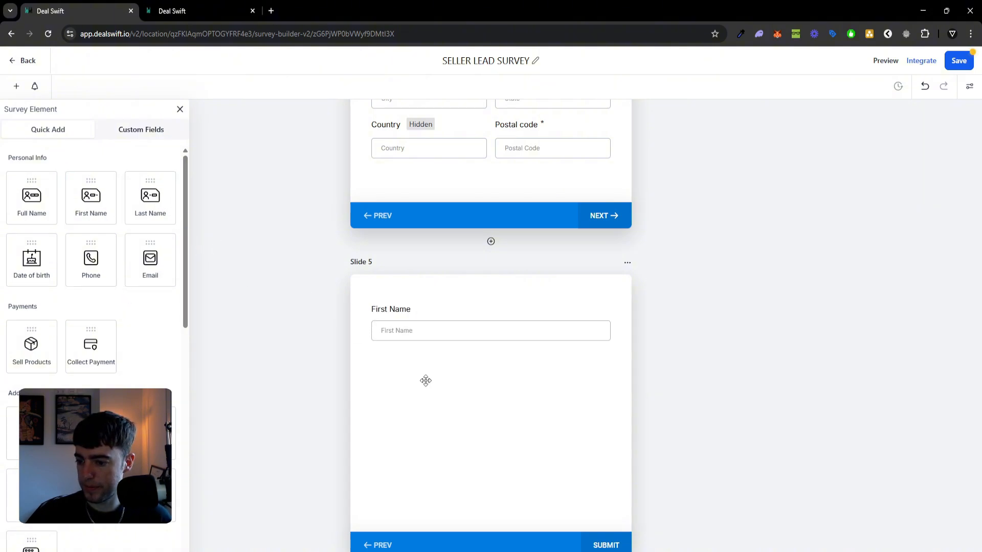
{"action": "left_click", "coordinate": [426, 380]}
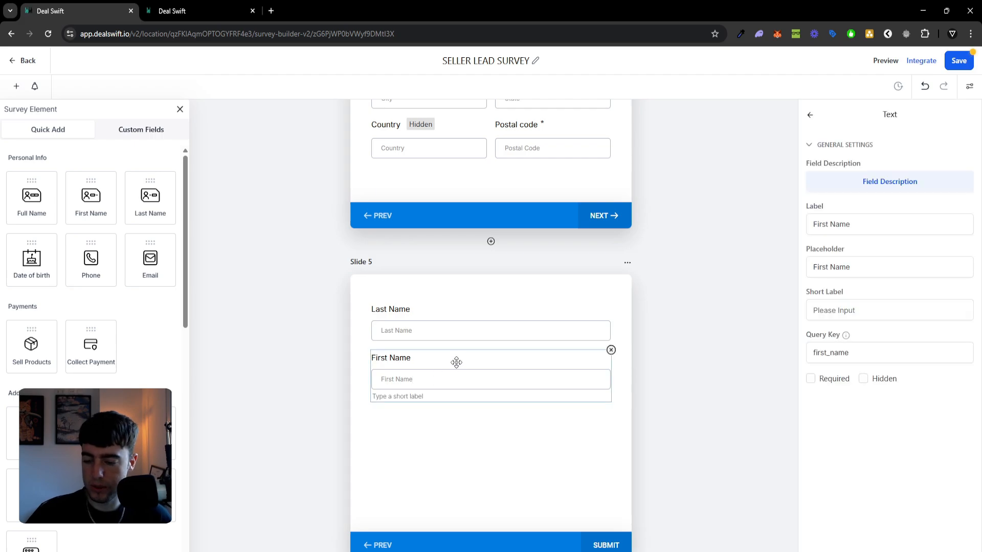
{"action": "left_click", "coordinate": [464, 309]}
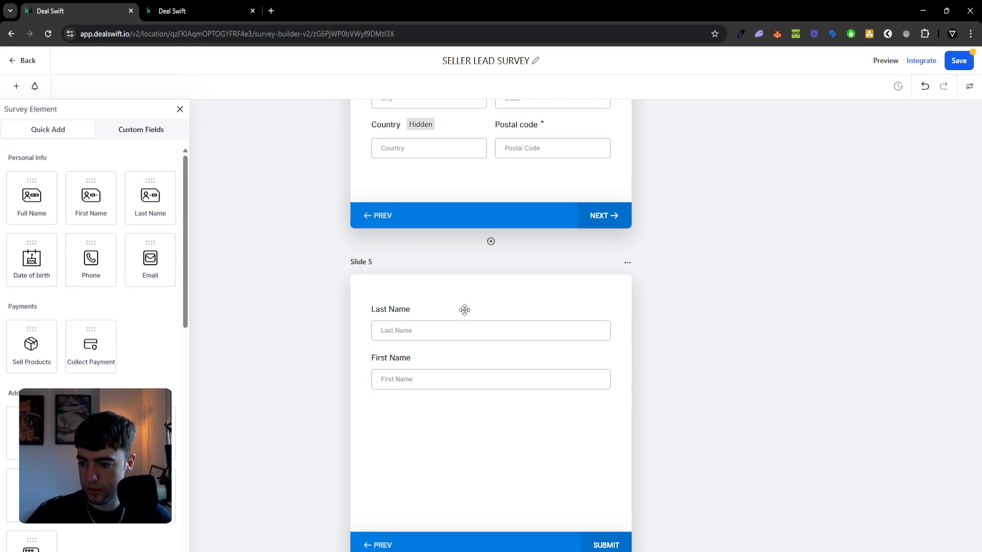
{"action": "left_click", "coordinate": [612, 302]}
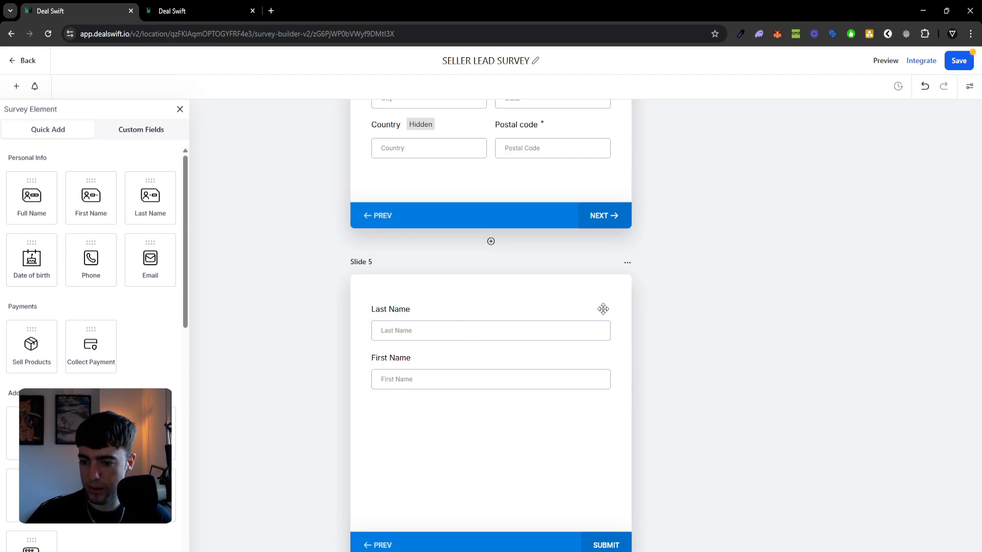
{"action": "left_click", "coordinate": [603, 309]}
{"action": "left_click", "coordinate": [611, 302]}
{"action": "left_click", "coordinate": [593, 313]}
{"action": "left_click", "coordinate": [609, 302]}
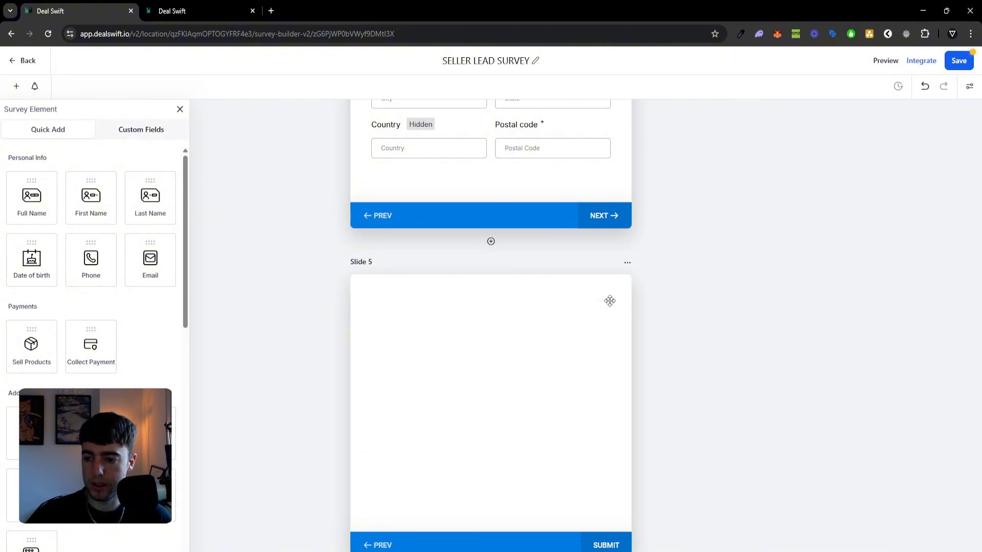
Add Full Name, Phone and Email fields to Slide 5
{"action": "left_click_drag", "start_coordinate": [31, 197], "coordinate": [456, 332]}
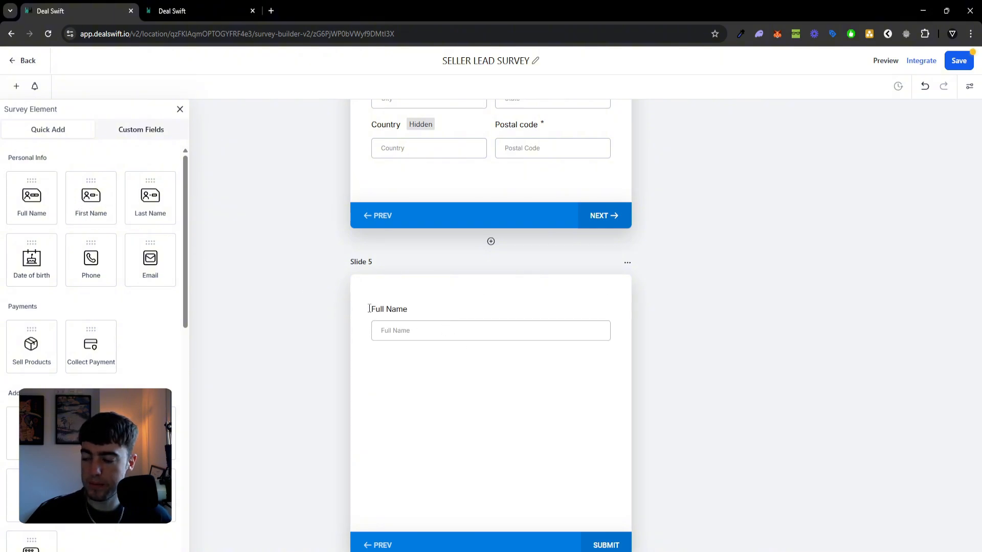
{"action": "left_click_drag", "start_coordinate": [93, 260], "coordinate": [435, 368]}
{"action": "left_click_drag", "start_coordinate": [150, 258], "coordinate": [404, 397]}
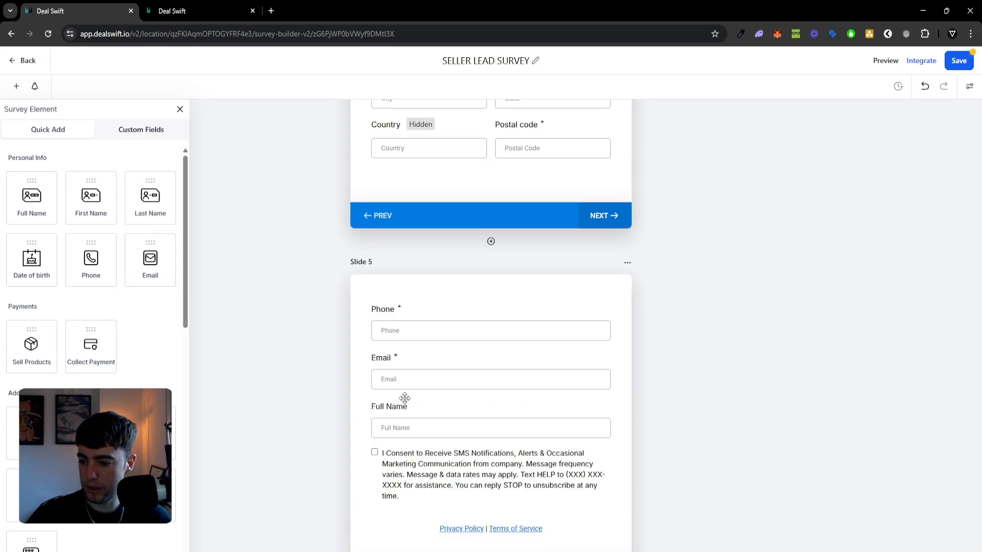
Reorder the contact fields on Slide 5 so they run Full Name, Email, Phone
{"action": "left_click", "coordinate": [409, 405]}
{"action": "mouse_move", "coordinate": [465, 407]}
{"action": "left_mouse_down"}
{"action": "mouse_move", "coordinate": [472, 339]}
{"action": "mouse_move", "coordinate": [458, 413]}
{"action": "left_mouse_up"}
{"action": "scroll", "coordinate": [455, 375], "scroll_direction": "down", "scroll_amount": 1}
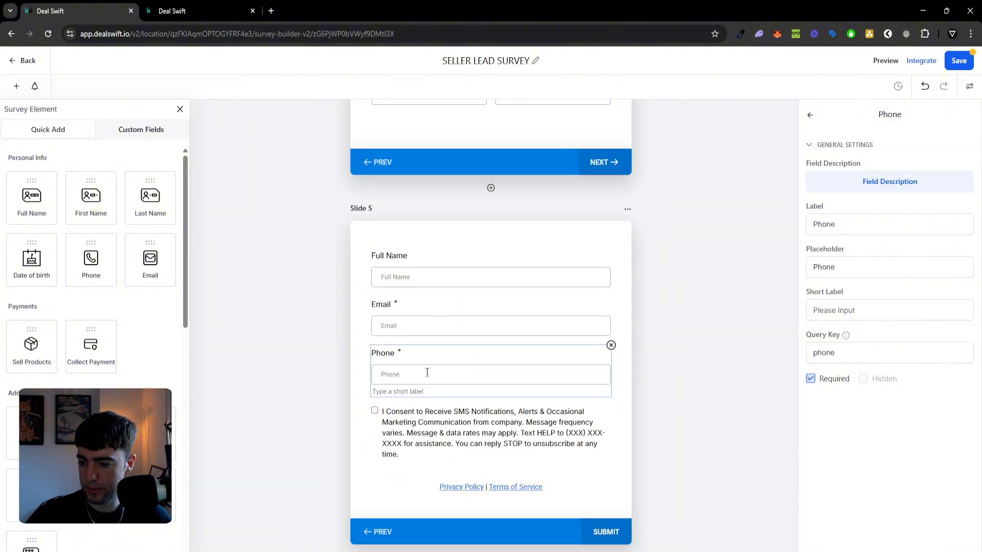
Open the SMS consent terms text on Slide 5 for editing
{"action": "left_click", "coordinate": [429, 437]}
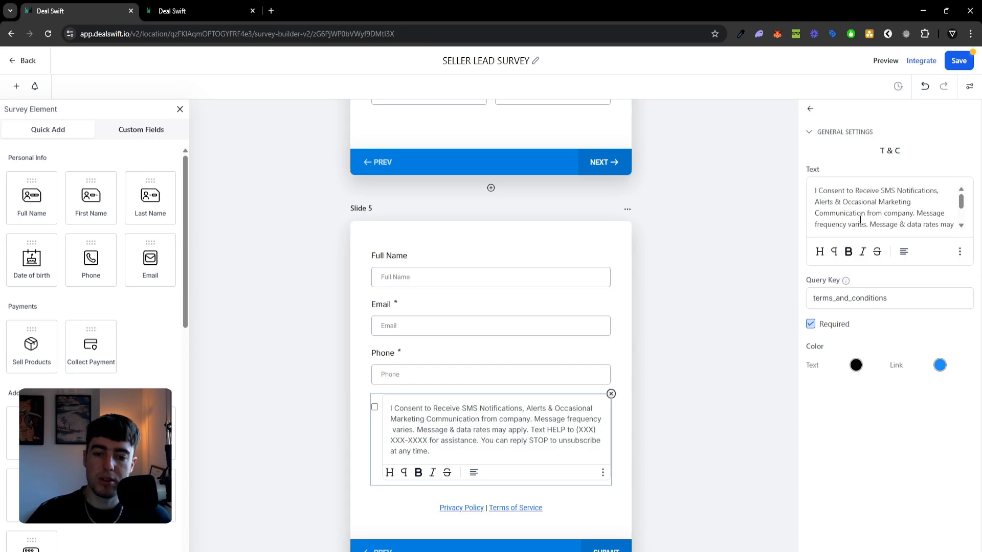
Review the SMS consent text, policy links and contact fields on slide 5, along with the other survey slides
{"action": "scroll", "coordinate": [864, 218], "scroll_direction": "down", "scroll_amount": 2}
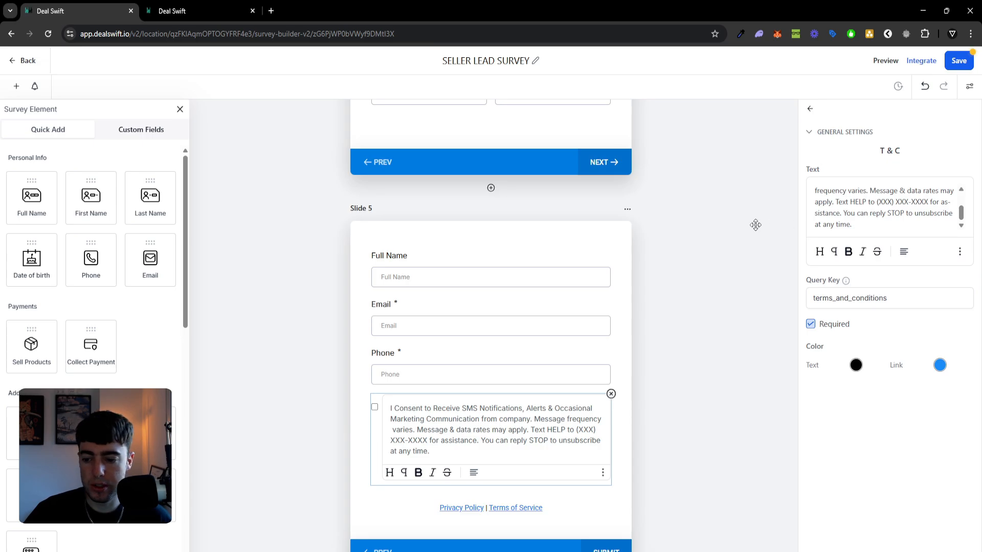
{"action": "left_click", "coordinate": [713, 249]}
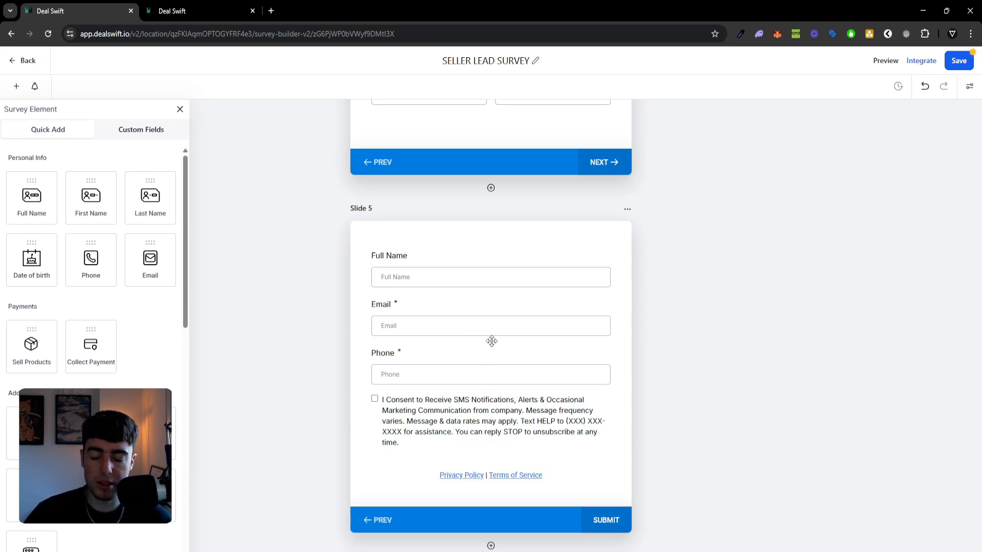
{"action": "left_click", "coordinate": [510, 434]}
{"action": "left_click", "coordinate": [581, 502]}
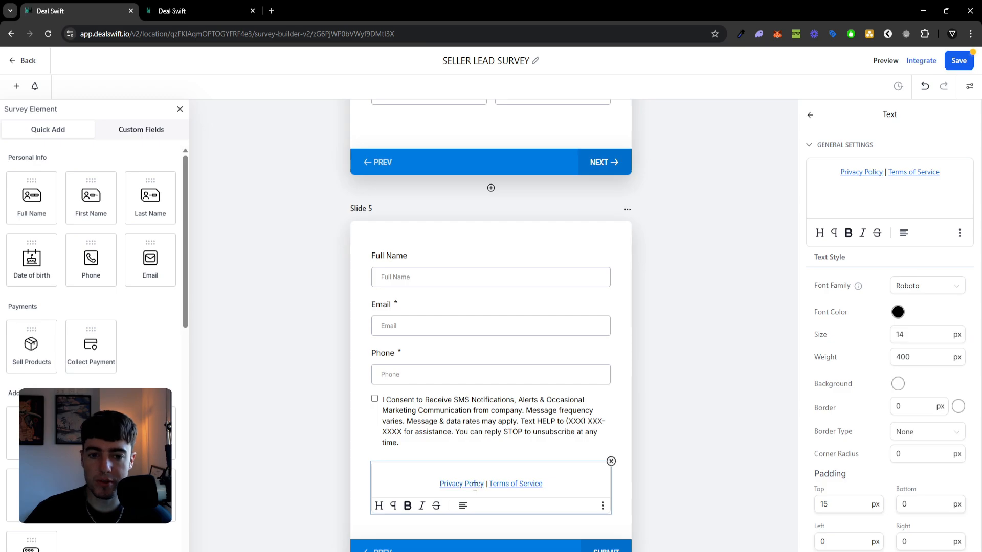
{"action": "left_click", "coordinate": [645, 434]}
{"action": "scroll", "coordinate": [588, 432], "scroll_direction": "down", "scroll_amount": 1}
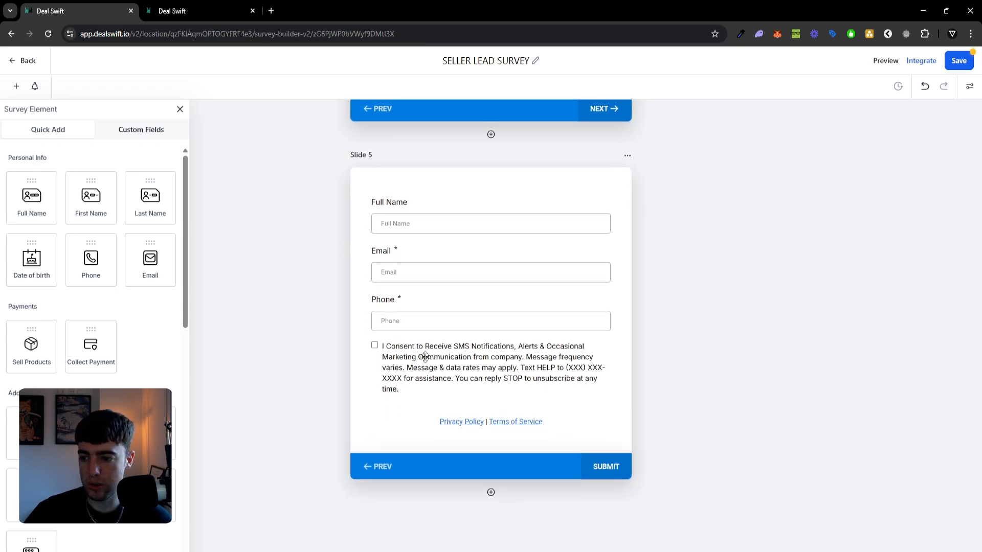
{"action": "scroll", "coordinate": [432, 307], "scroll_direction": "up", "scroll_amount": 1}
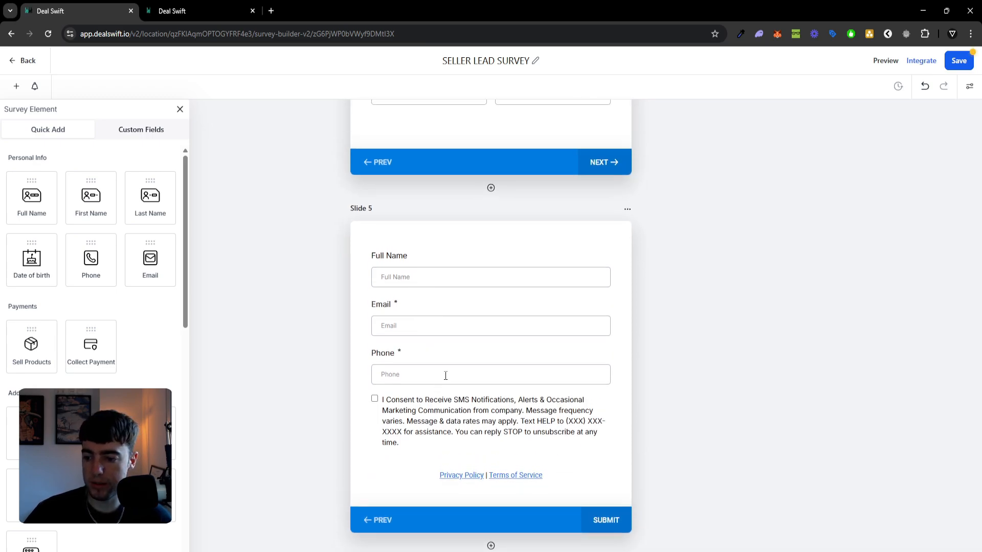
{"action": "scroll", "coordinate": [445, 374], "scroll_direction": "up", "scroll_amount": 6}
{"action": "scroll", "coordinate": [446, 375], "scroll_direction": "down", "scroll_amount": 5}
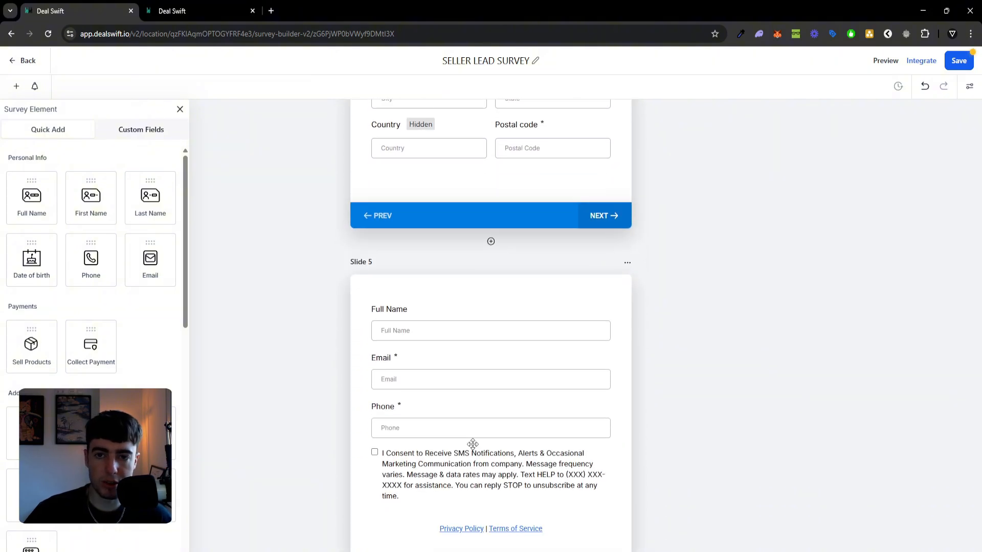
{"action": "scroll", "coordinate": [474, 437], "scroll_direction": "down", "scroll_amount": 3}
{"action": "scroll", "coordinate": [485, 425], "scroll_direction": "up", "scroll_amount": 20}
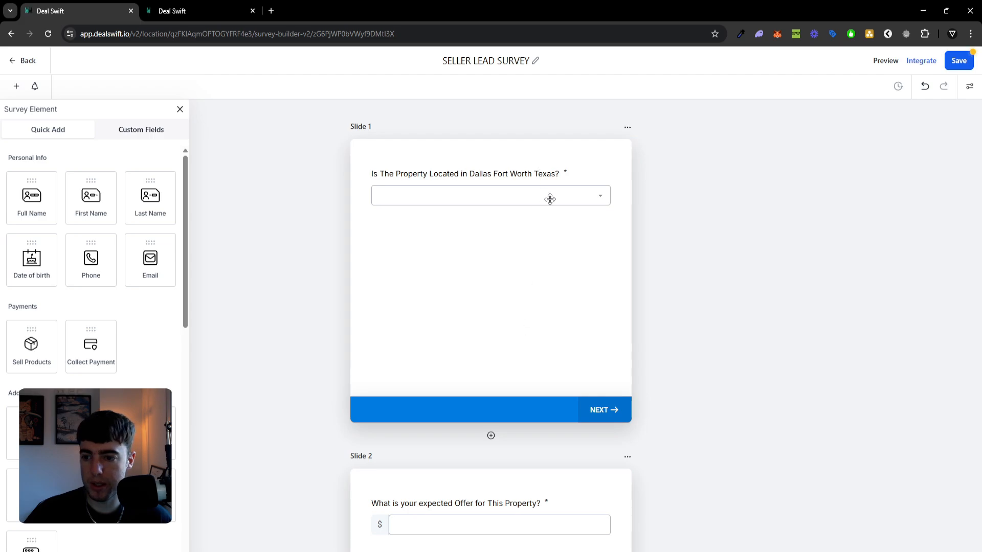
Save the seller lead survey and open the Property Leads funnel
{"action": "left_click", "coordinate": [954, 61]}
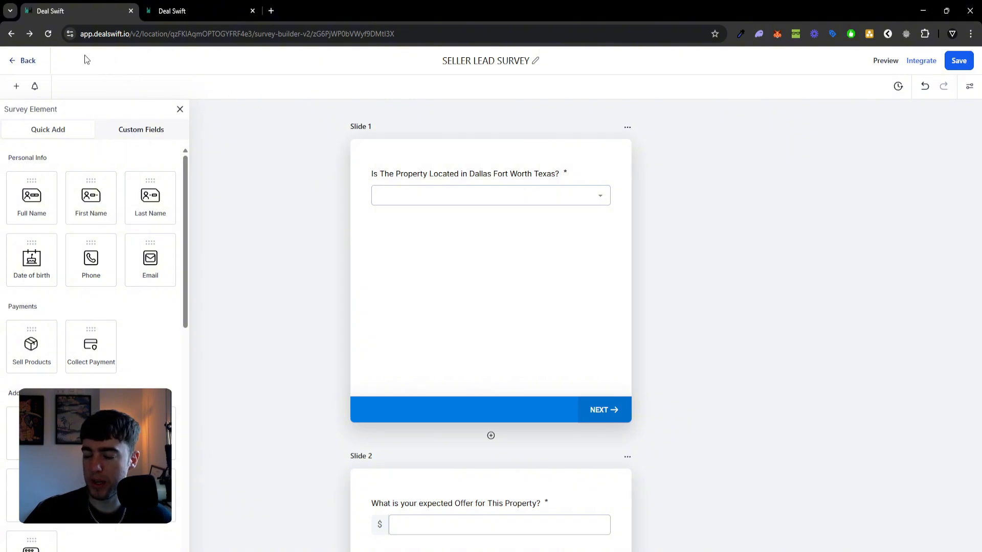
{"action": "left_click", "coordinate": [26, 61]}
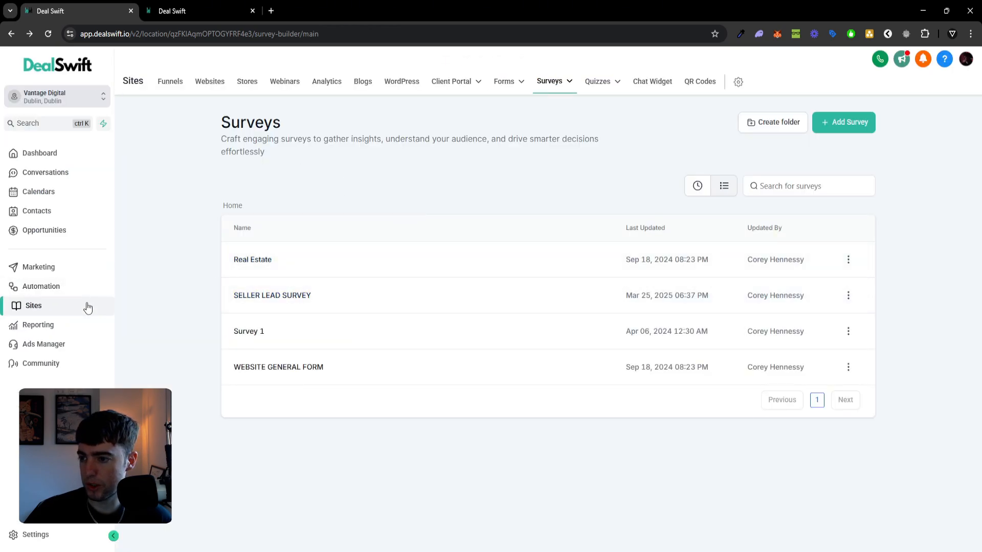
{"action": "left_click", "coordinate": [171, 82]}
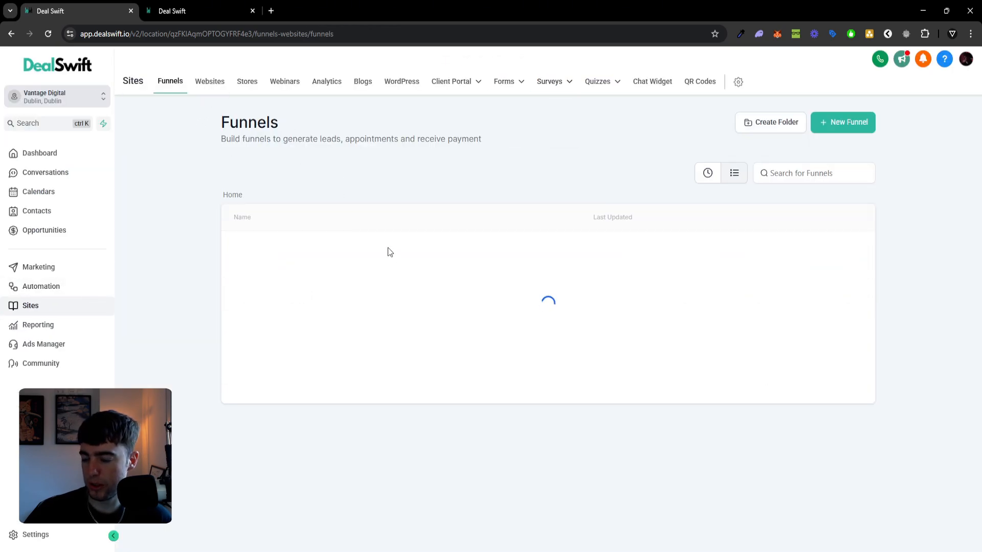
{"action": "left_click", "coordinate": [261, 285]}
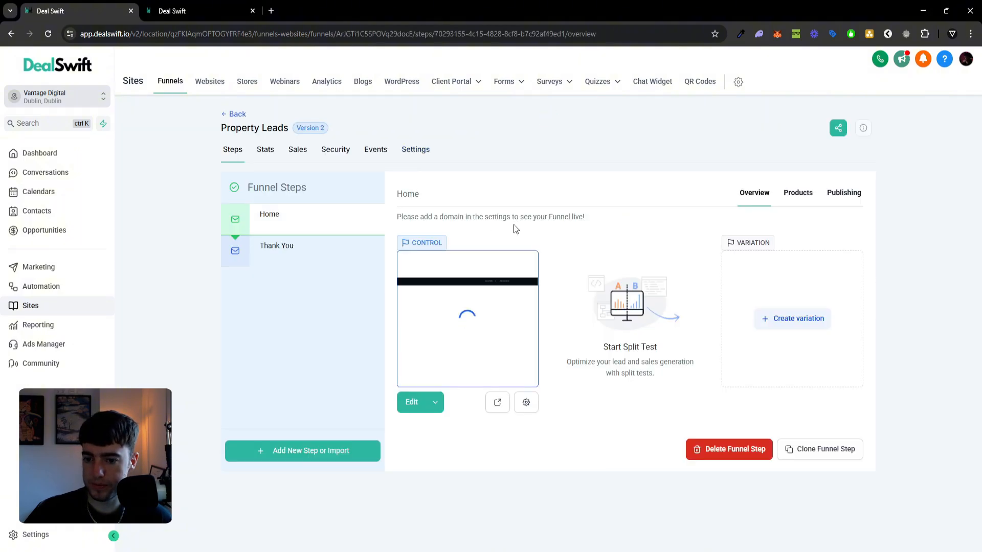
Rename the Property Leads funnel to "Seller Lead Funnel" in its settings and save the change
{"action": "left_click", "coordinate": [415, 149]}
{"action": "triple_click", "coordinate": [460, 226]}
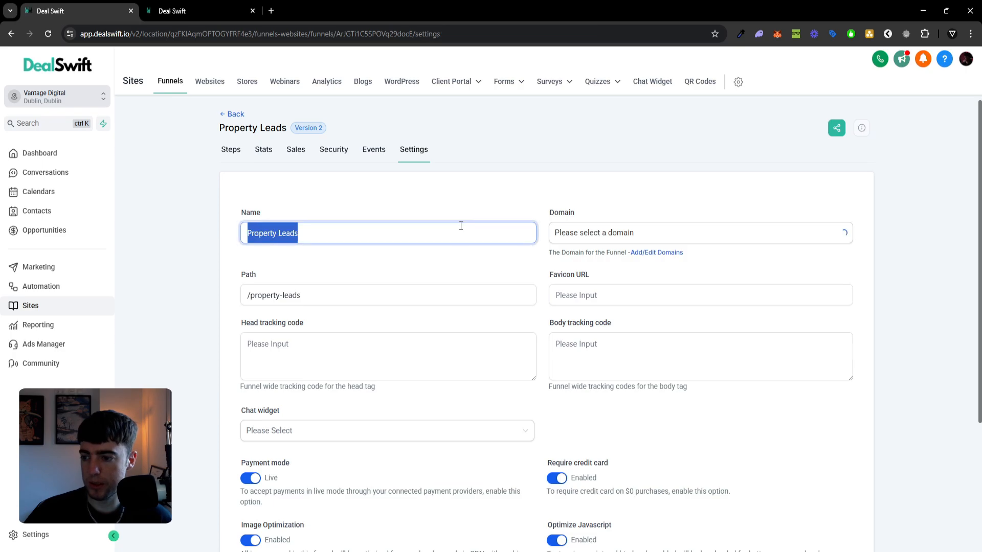
{"action": "type", "text": "Sell"}
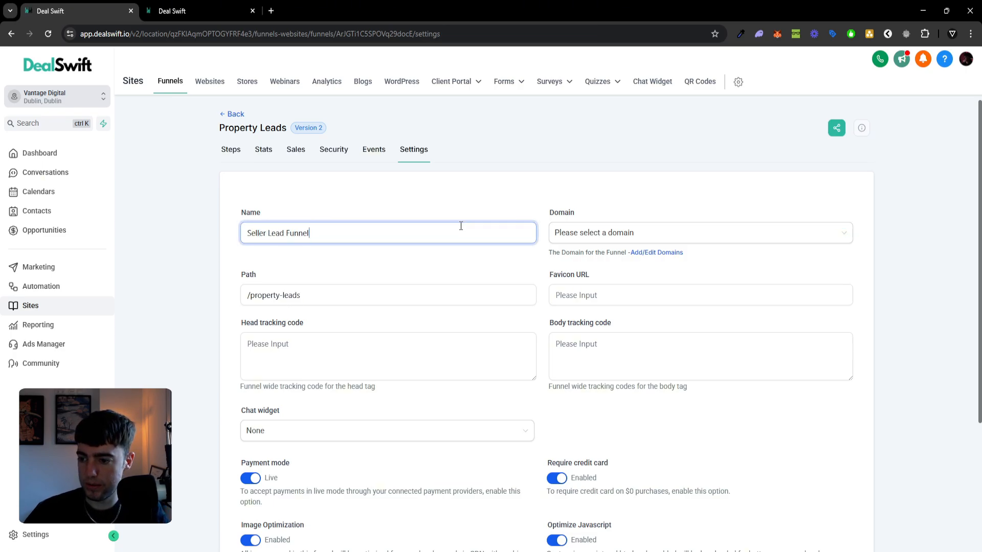
{"action": "left_click", "coordinate": [529, 171]}
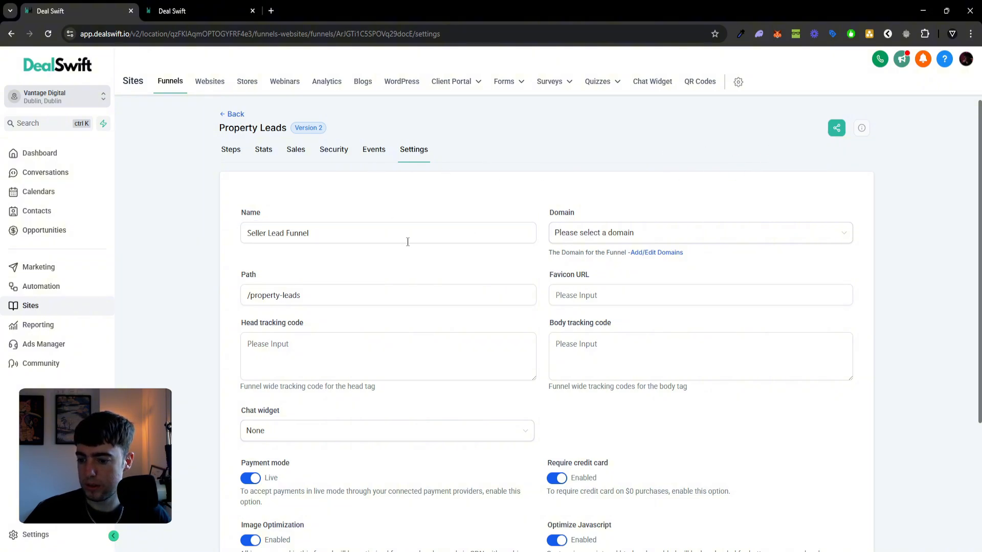
{"action": "scroll", "coordinate": [407, 242], "scroll_direction": "down", "scroll_amount": 5}
{"action": "left_click", "coordinate": [835, 472]}
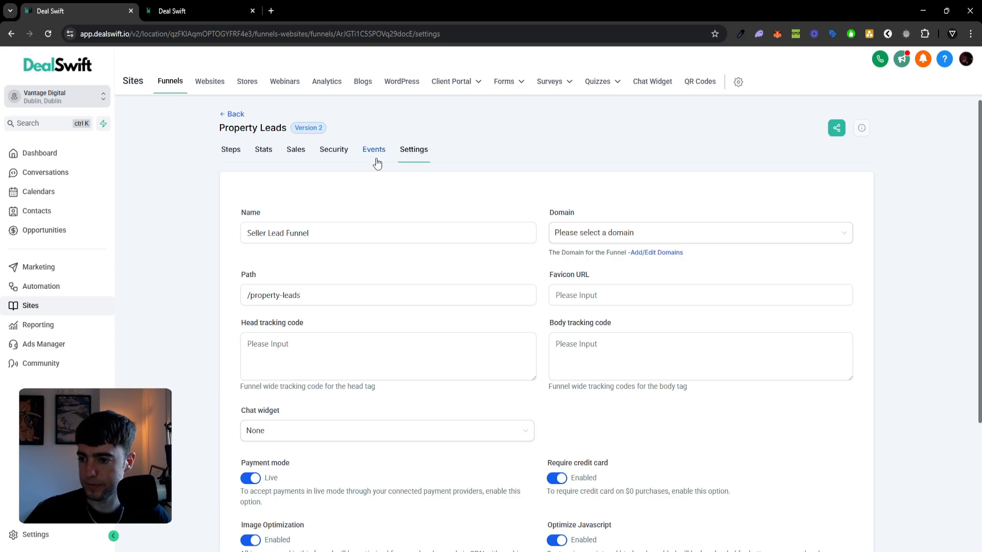
Open the funnel's Home page for editing and add a Survey element below the hero subheading
{"action": "left_click", "coordinate": [233, 151]}
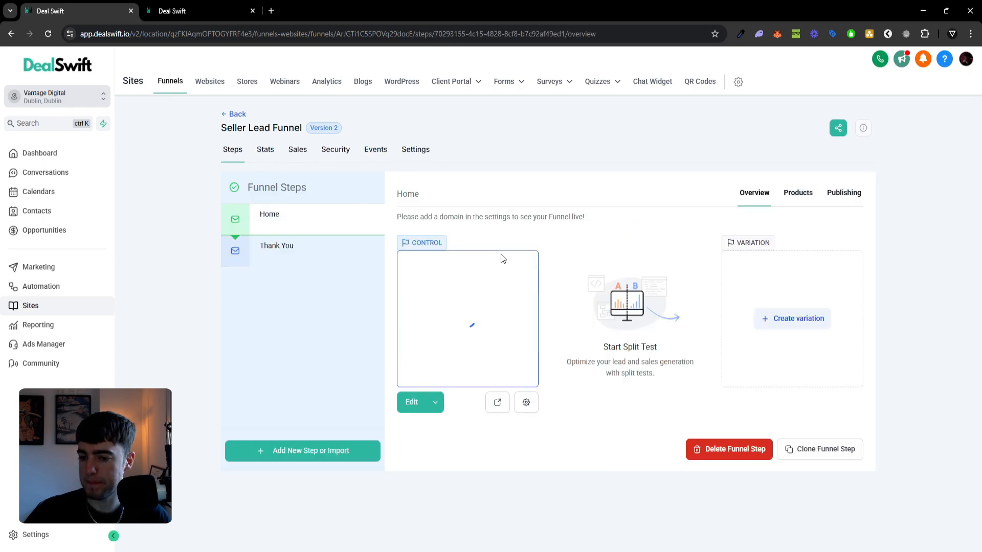
{"action": "left_click", "coordinate": [417, 402]}
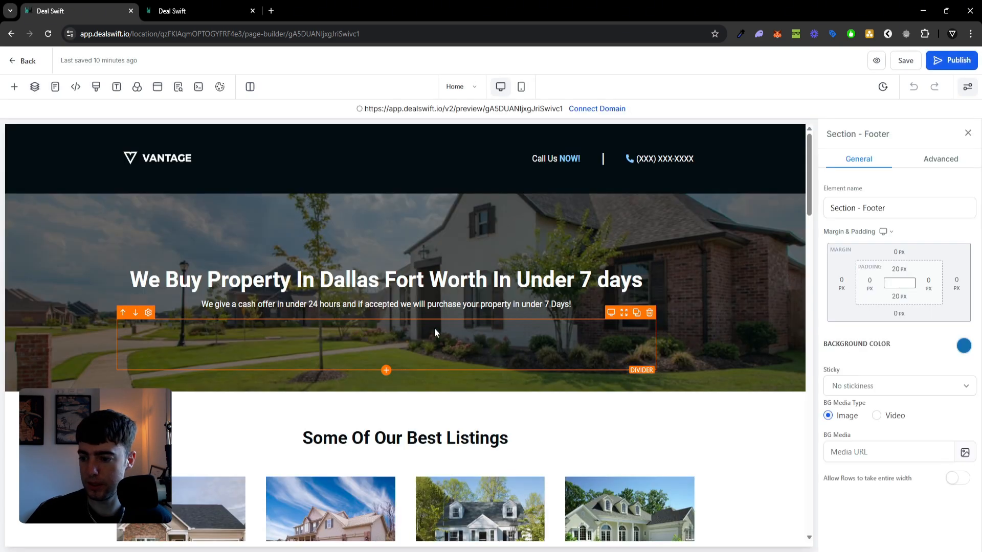
{"action": "left_click", "coordinate": [14, 91]}
{"action": "scroll", "coordinate": [153, 320], "scroll_direction": "down", "scroll_amount": 3}
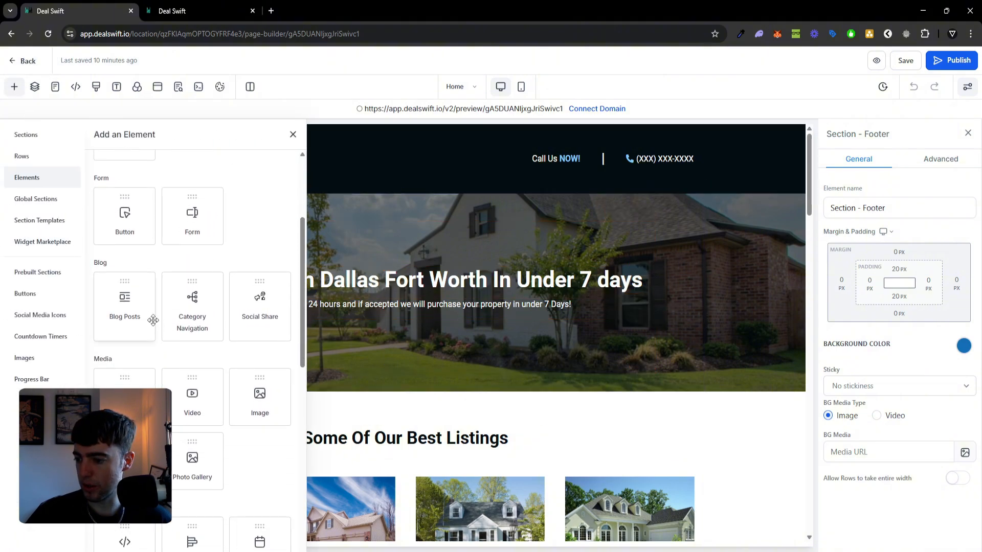
{"action": "scroll", "coordinate": [169, 329], "scroll_direction": "down", "scroll_amount": 4}
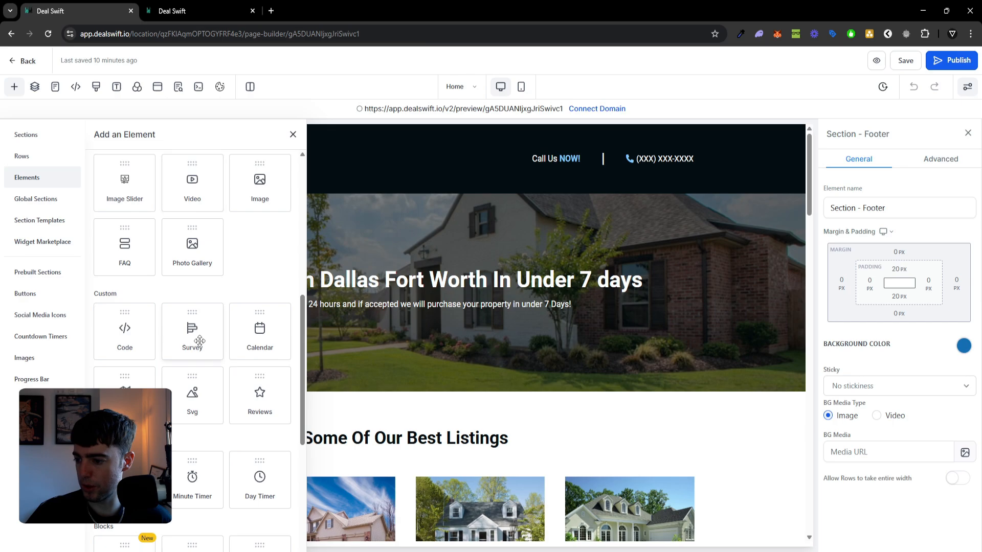
{"action": "left_click_drag", "start_coordinate": [200, 340], "coordinate": [426, 362]}
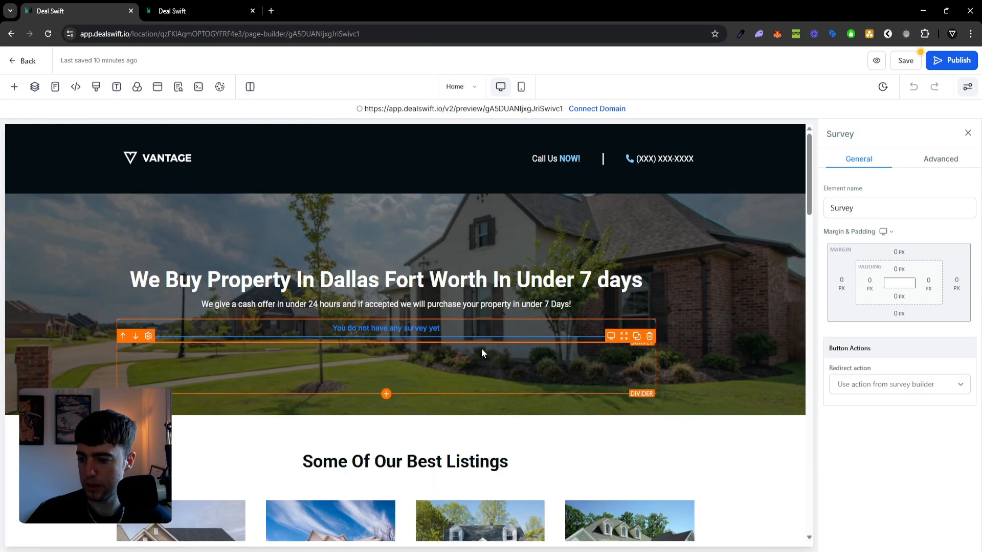
Assign the seller lead survey to the new Survey element and check how it sits in the hero section
{"action": "left_click", "coordinate": [493, 262]}
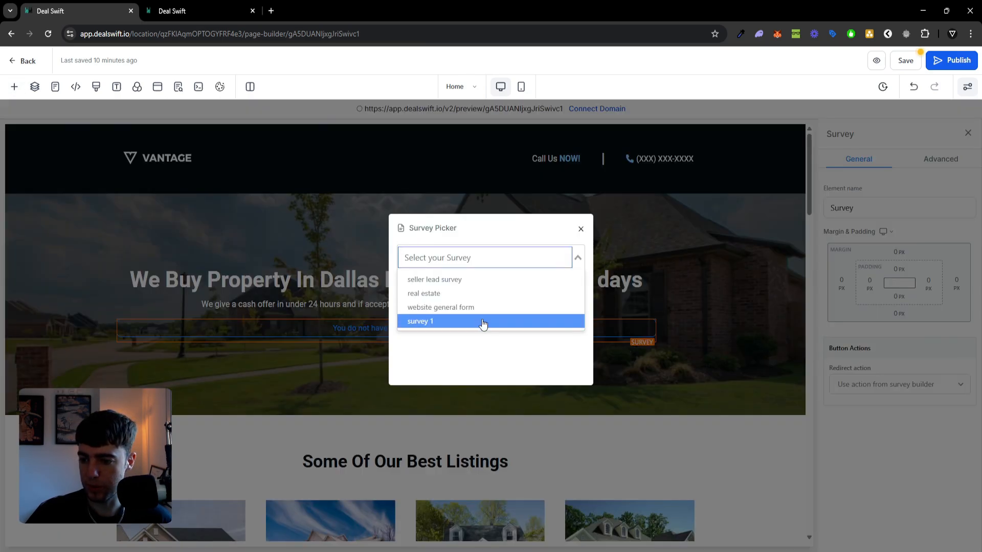
{"action": "left_click", "coordinate": [482, 282]}
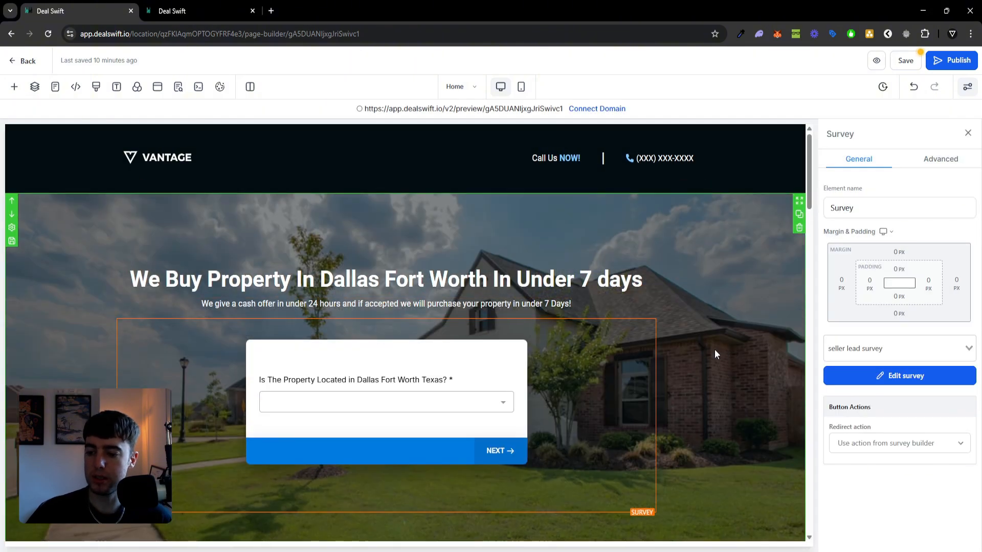
{"action": "scroll", "coordinate": [713, 350], "scroll_direction": "down", "scroll_amount": 2}
{"action": "scroll", "coordinate": [489, 324], "scroll_direction": "up", "scroll_amount": 2}
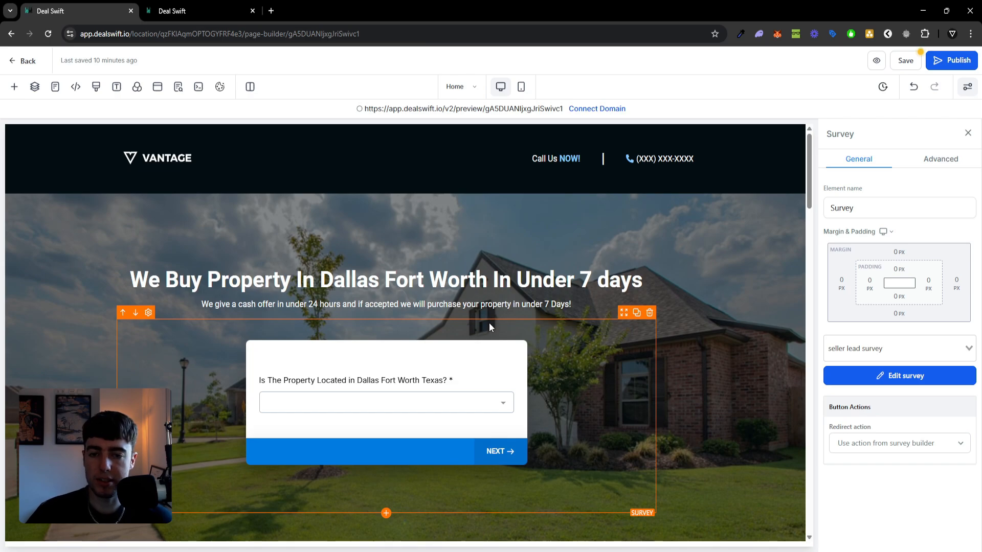
{"action": "scroll", "coordinate": [492, 382], "scroll_direction": "down", "scroll_amount": 1}
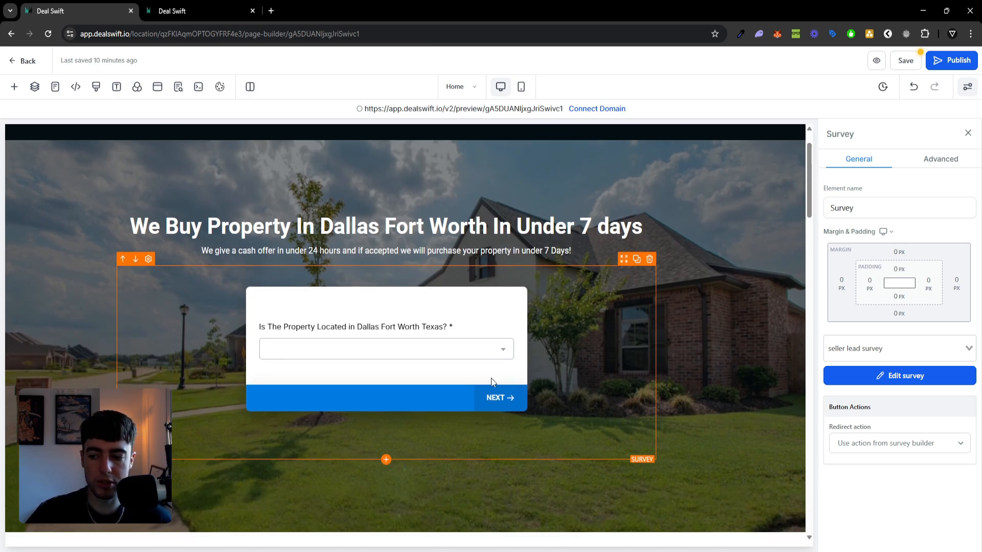
{"action": "scroll", "coordinate": [460, 366], "scroll_direction": "up", "scroll_amount": 1}
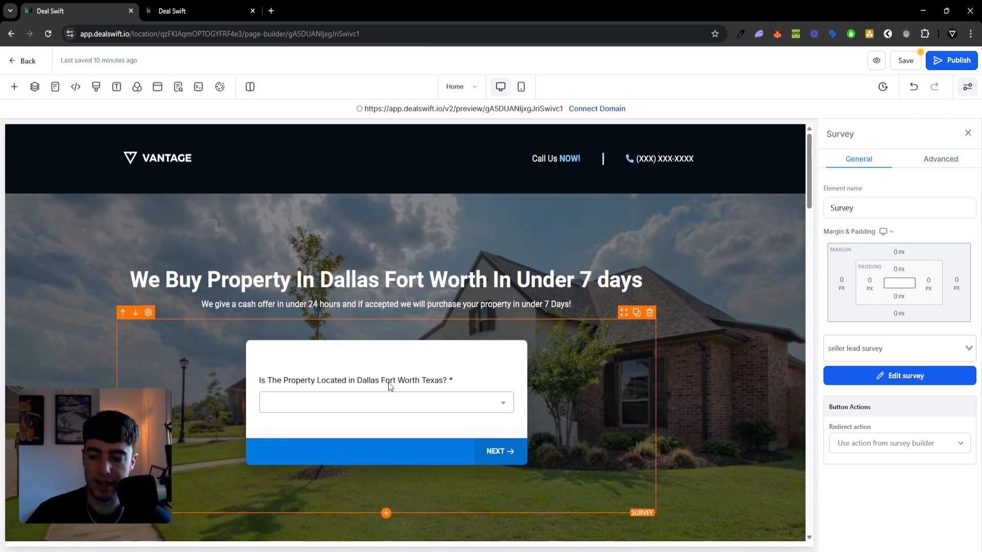
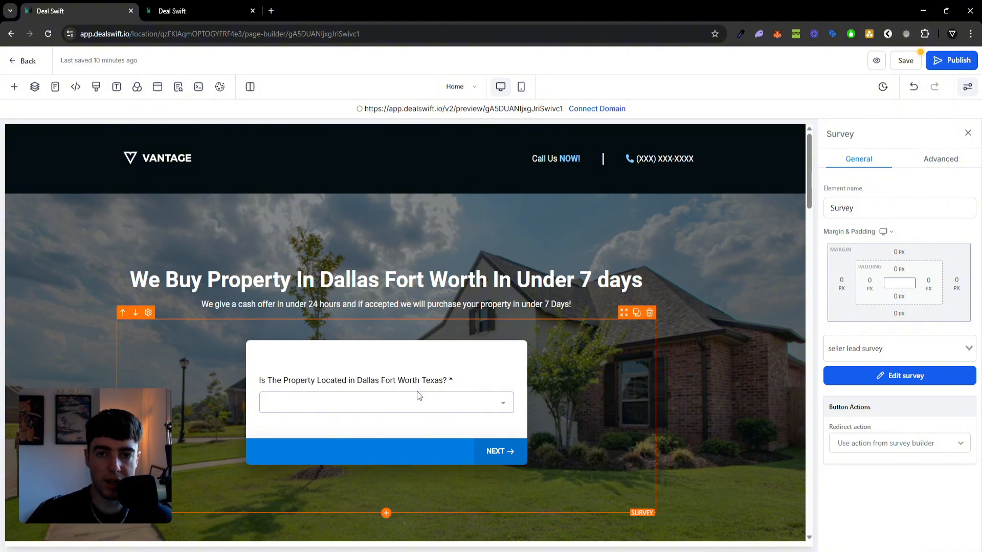
{"action": "scroll", "coordinate": [417, 391], "scroll_direction": "down", "scroll_amount": 1}
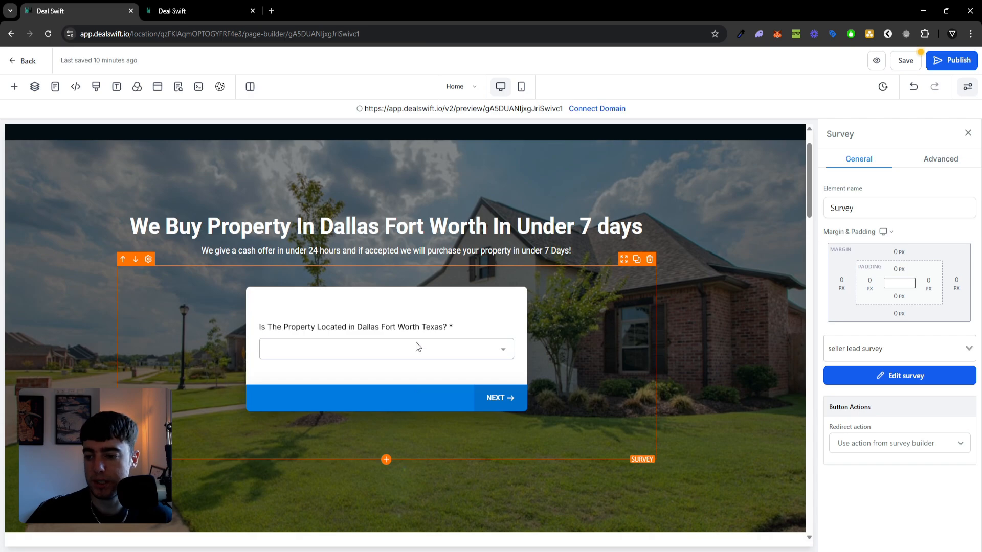
{"action": "left_click", "coordinate": [674, 450]}
{"action": "scroll", "coordinate": [546, 415], "scroll_direction": "up", "scroll_amount": 1}
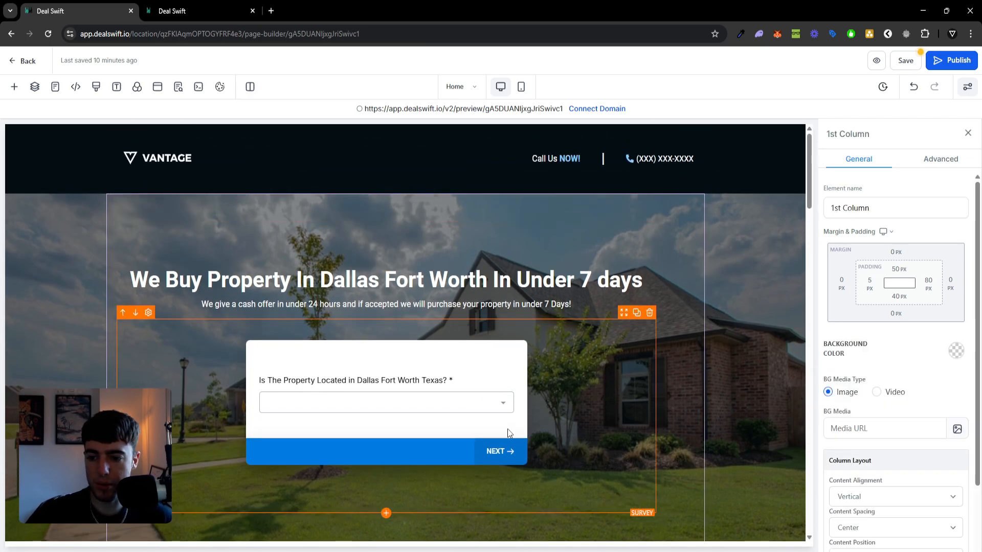
Delete the row of four property listings below the "Some Of Our Best Listings" headline
{"action": "scroll", "coordinate": [480, 404], "scroll_direction": "down", "scroll_amount": 2}
{"action": "scroll", "coordinate": [479, 407], "scroll_direction": "down", "scroll_amount": 4}
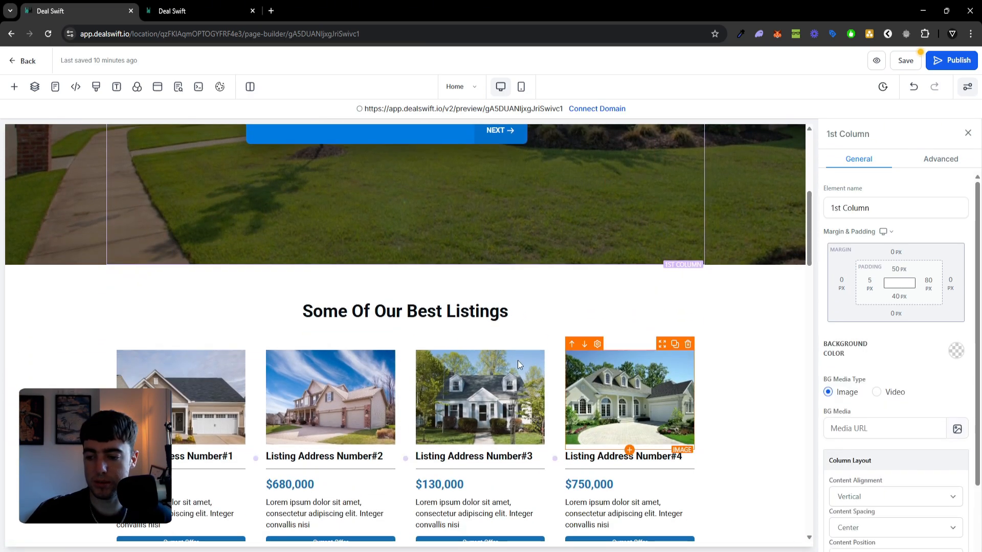
{"action": "scroll", "coordinate": [518, 359], "scroll_direction": "up", "scroll_amount": 4}
{"action": "scroll", "coordinate": [744, 343], "scroll_direction": "down", "scroll_amount": 6}
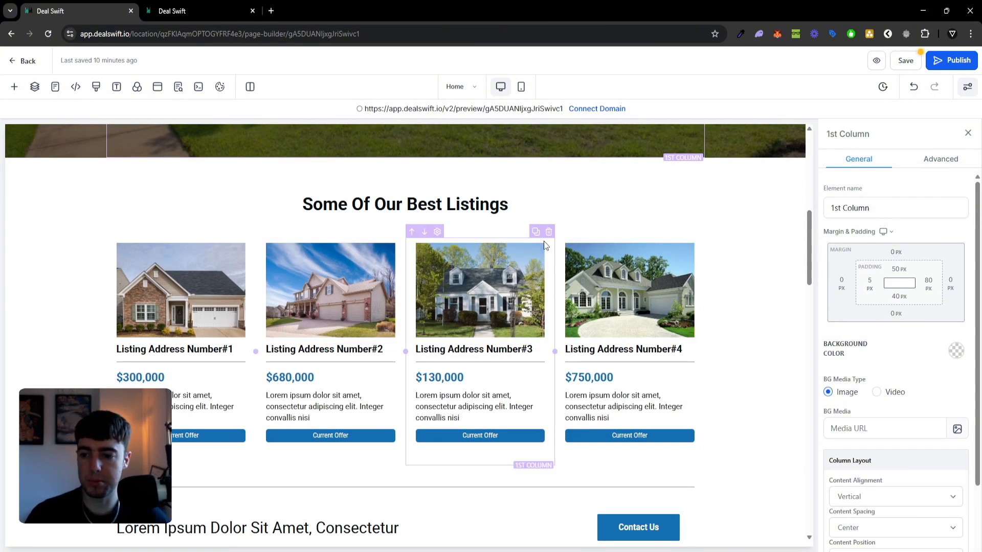
{"action": "left_click", "coordinate": [698, 223]}
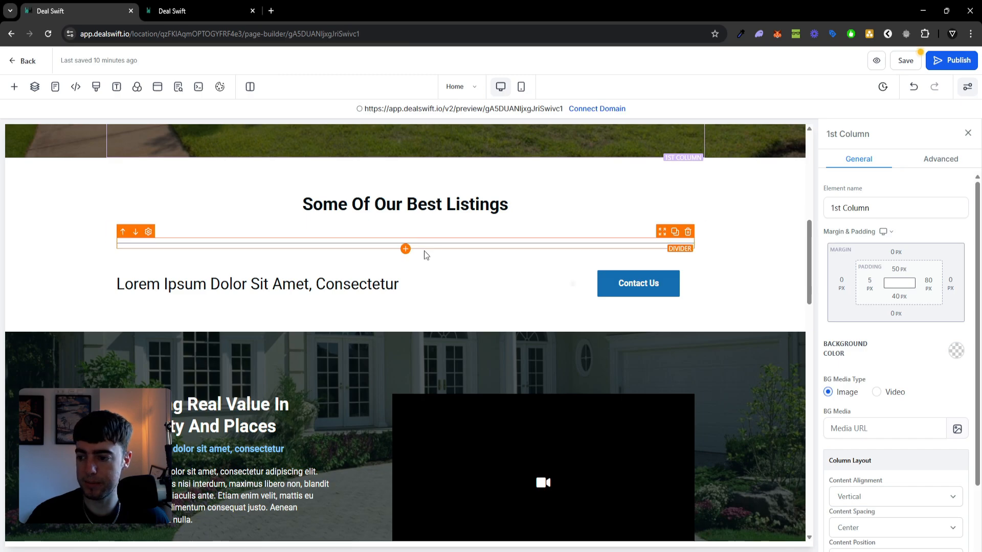
Replace the "Some Of Our Best Listings" headline below the hero with "WHY SELL YOUR HOME TO GREENVILLE REAL ESTATE"
{"action": "scroll", "coordinate": [445, 276], "scroll_direction": "up", "scroll_amount": 2}
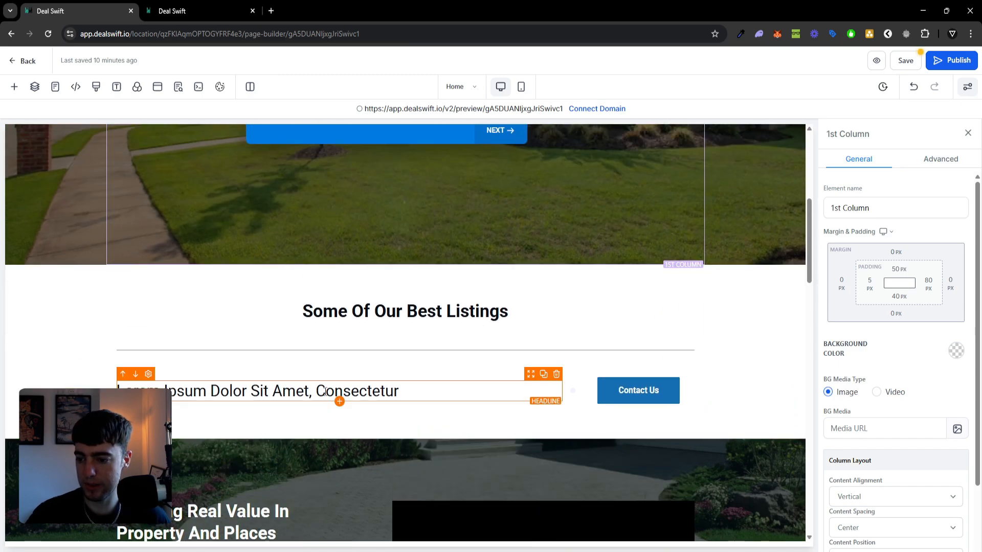
{"action": "triple_click", "coordinate": [414, 314]}
{"action": "type", "text": "WHY "}
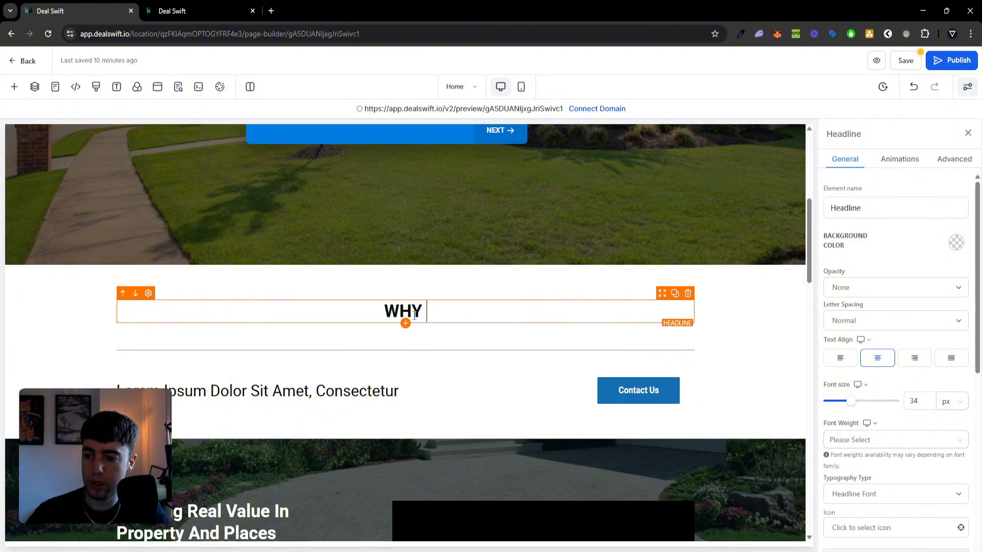
{"action": "type", "text": "SELL YOUR HOME TO "}
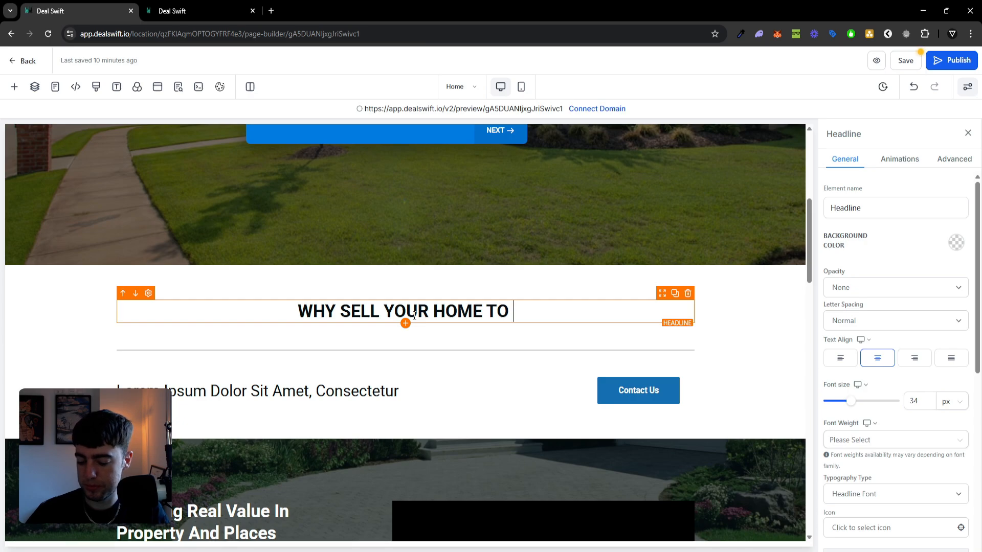
{"action": "type", "text": "GR"}
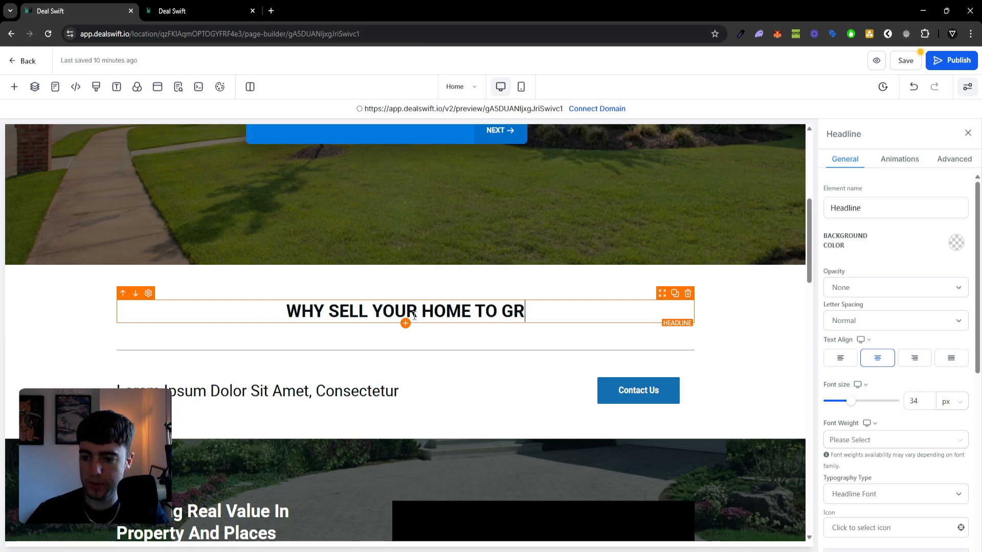
{"action": "type", "text": "EENVILLE REAL ESTATE"}
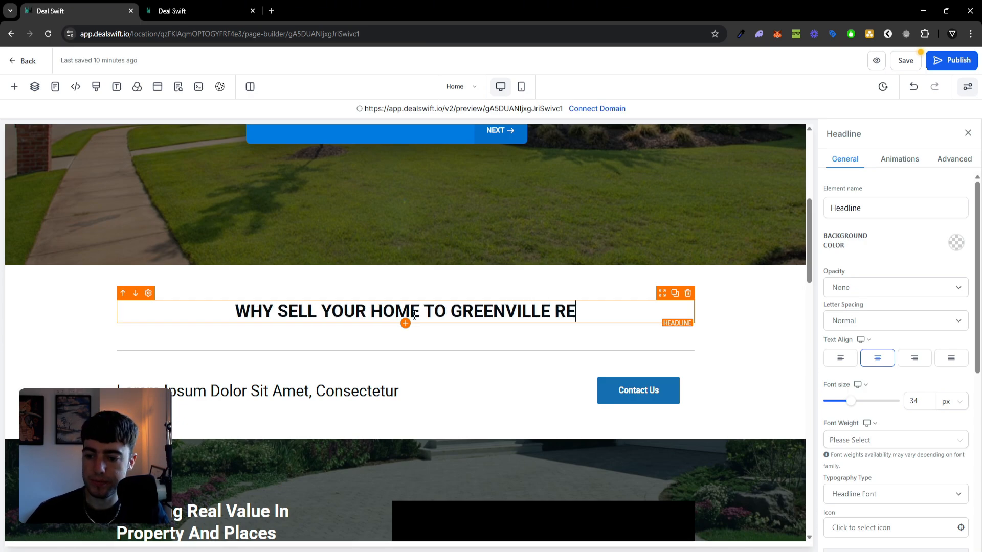
{"action": "left_click", "coordinate": [723, 324]}
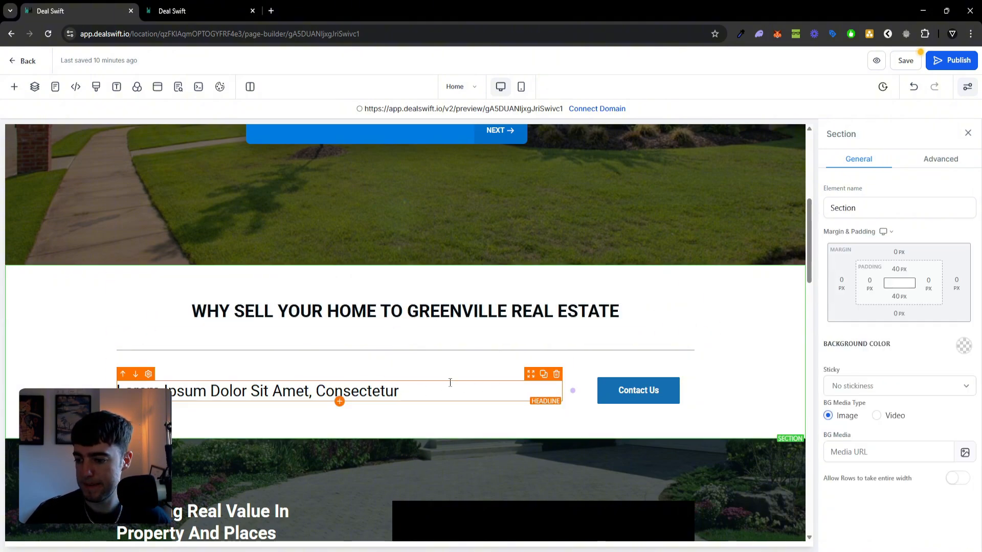
Add an FAQ element between the "WHY SELL YOUR HOME TO GREENVILLE REAL ESTATE" headline and the divider
{"action": "left_click", "coordinate": [14, 87]}
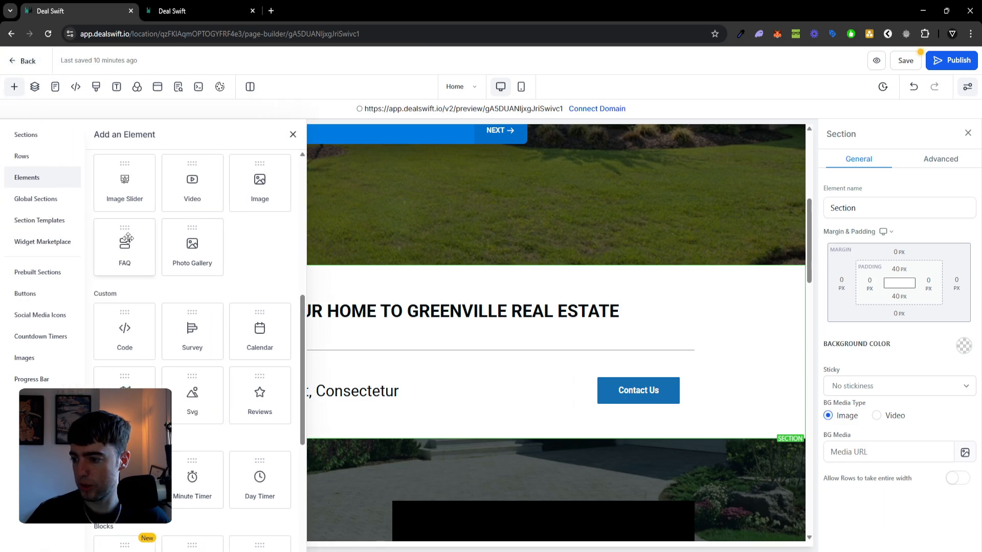
{"action": "scroll", "coordinate": [169, 352], "scroll_direction": "down", "scroll_amount": 1}
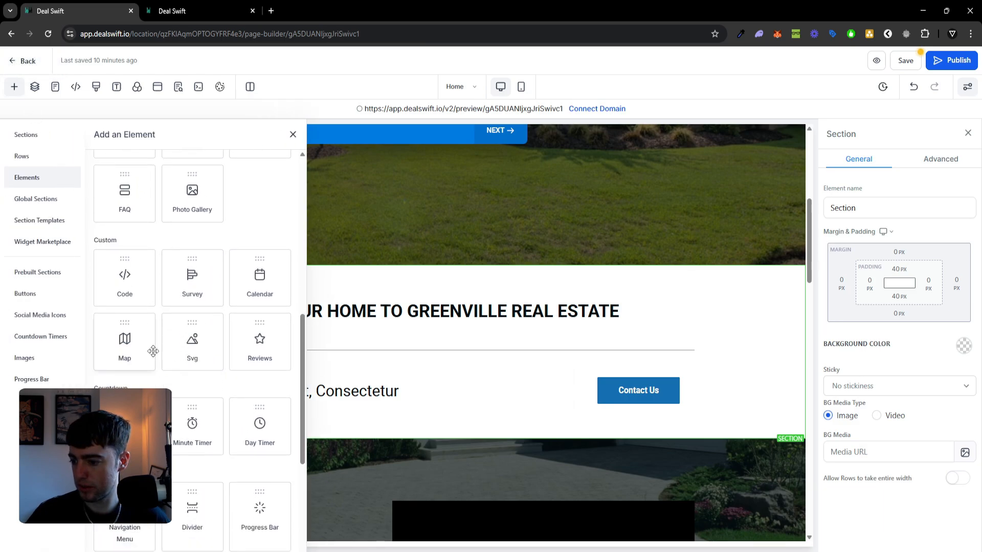
{"action": "left_click_drag", "start_coordinate": [143, 213], "coordinate": [407, 364]}
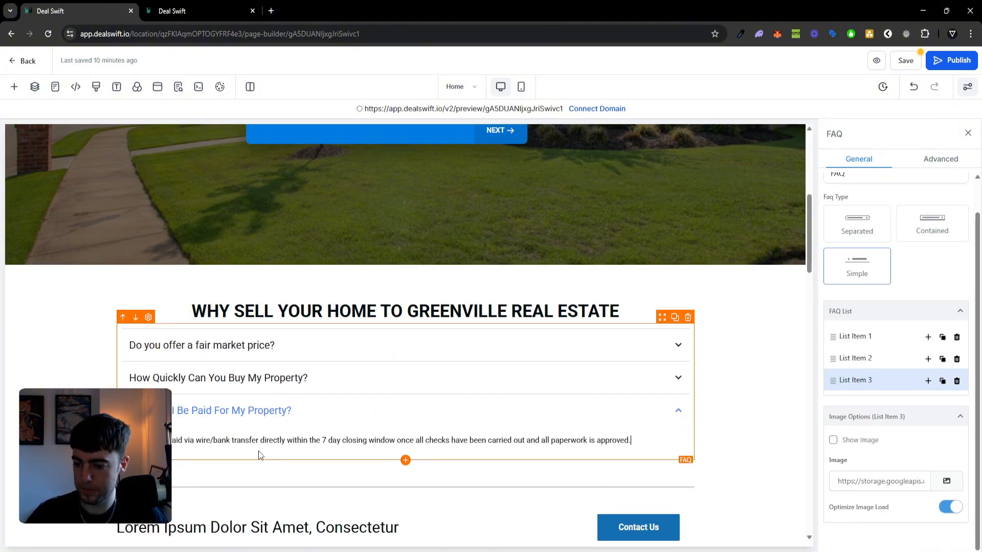
{"action": "left_click", "coordinate": [748, 419]}
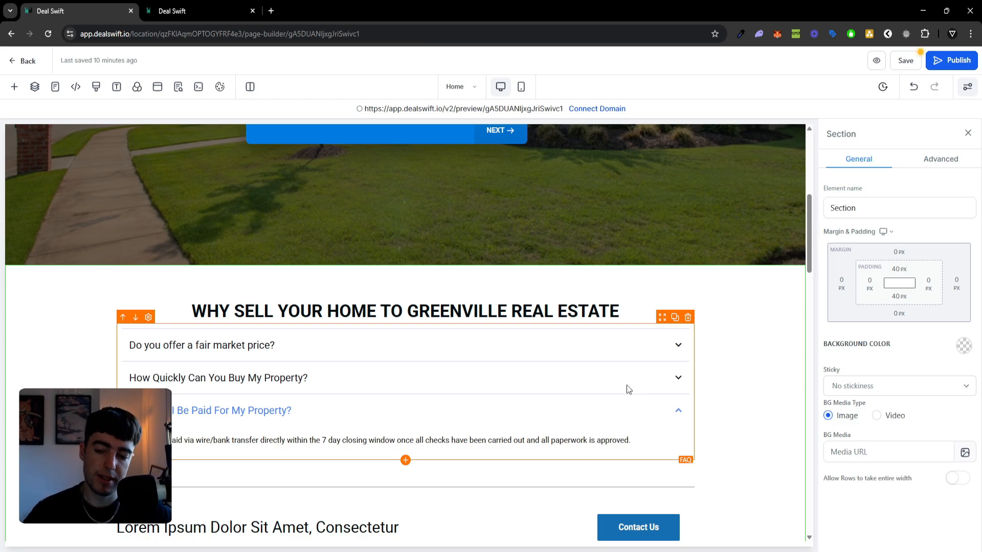
{"action": "left_click", "coordinate": [474, 344]}
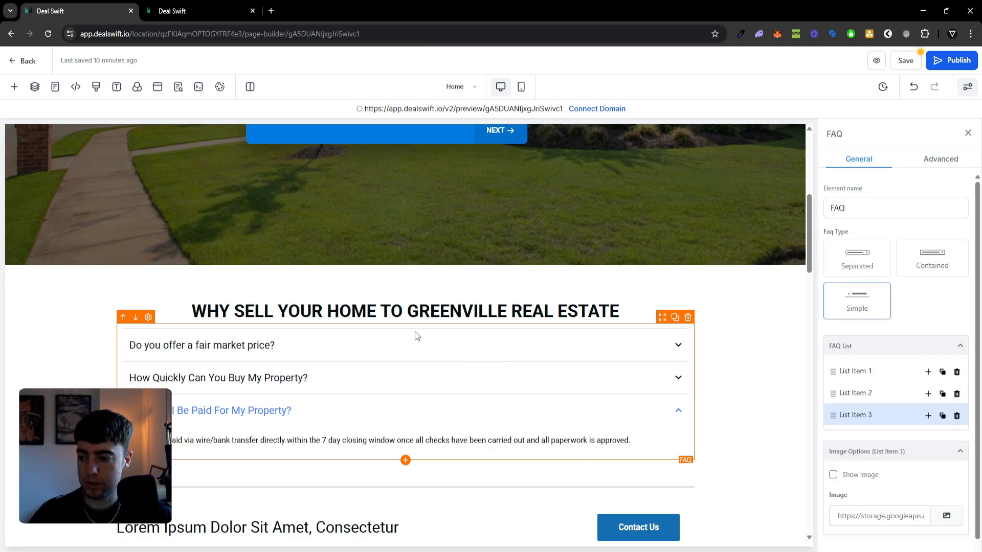
{"action": "triple_click", "coordinate": [257, 345]}
{"action": "left_click", "coordinate": [710, 388]}
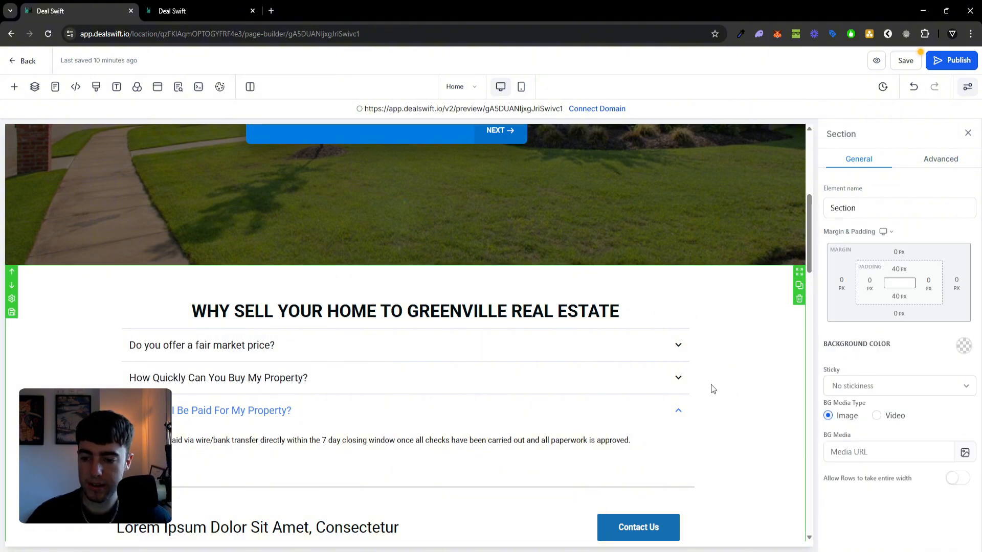
Replace the "Lorem Ipsum Dolor Sit Amet, Consectetur" headline below the FAQ with "Guaranteed to buy your property in under 7 days."
{"action": "scroll", "coordinate": [692, 387], "scroll_direction": "down", "scroll_amount": 5}
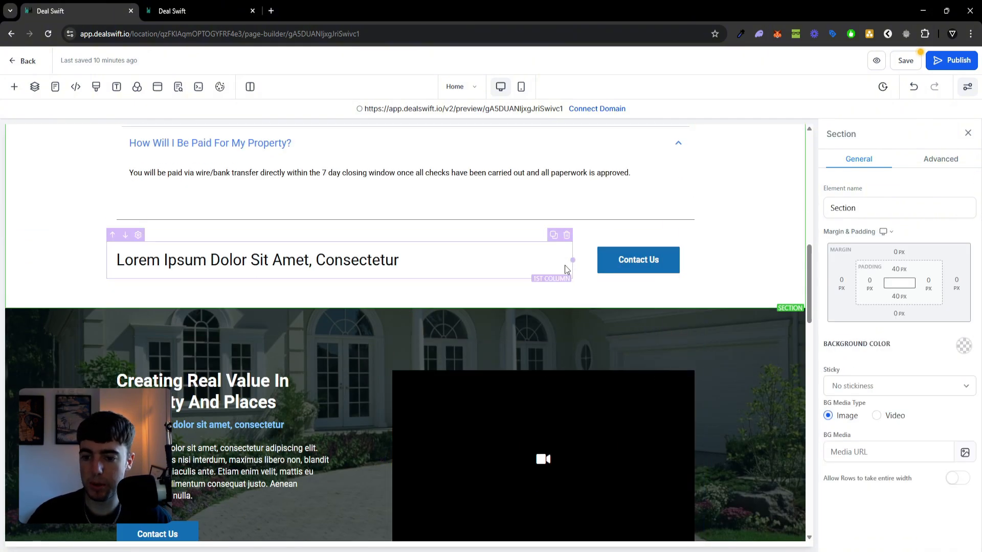
{"action": "scroll", "coordinate": [526, 266], "scroll_direction": "up", "scroll_amount": 7}
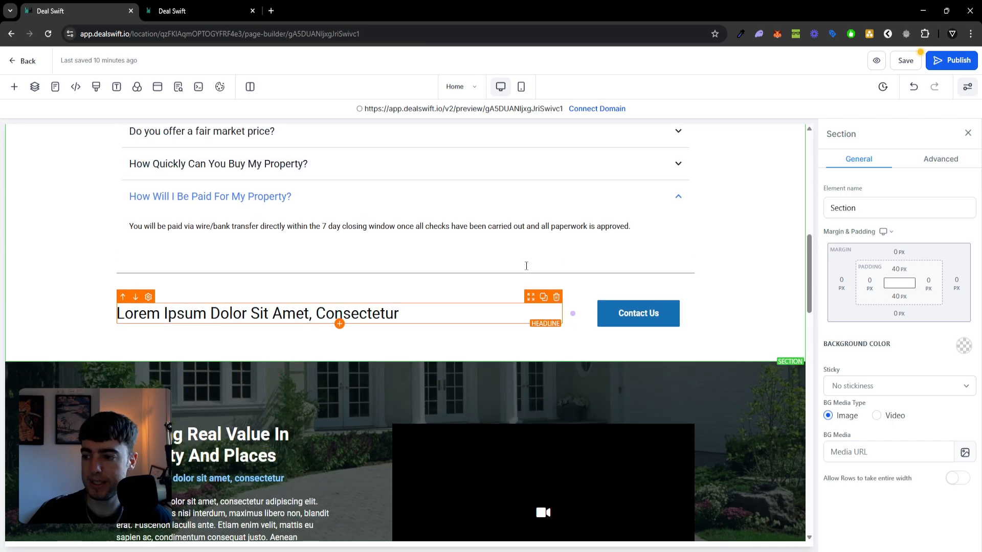
{"action": "scroll", "coordinate": [512, 299], "scroll_direction": "up", "scroll_amount": 2}
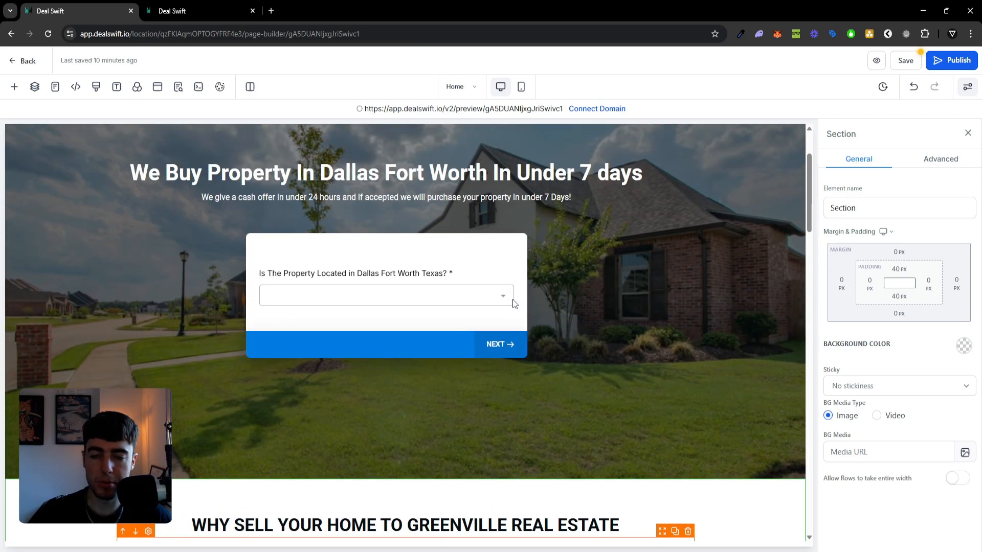
{"action": "scroll", "coordinate": [512, 299], "scroll_direction": "down", "scroll_amount": 5}
{"action": "scroll", "coordinate": [510, 303], "scroll_direction": "down", "scroll_amount": 3}
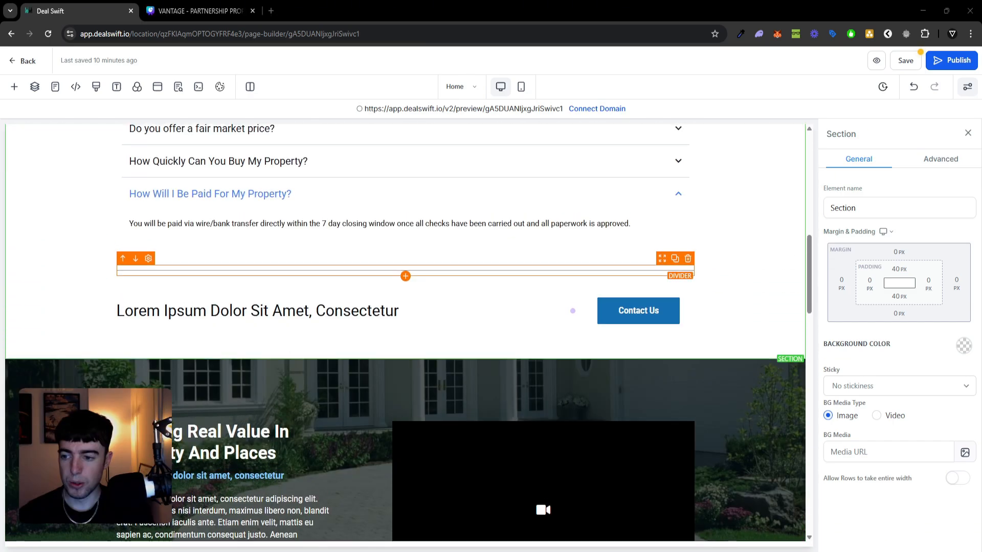
{"action": "triple_click", "coordinate": [395, 312]}
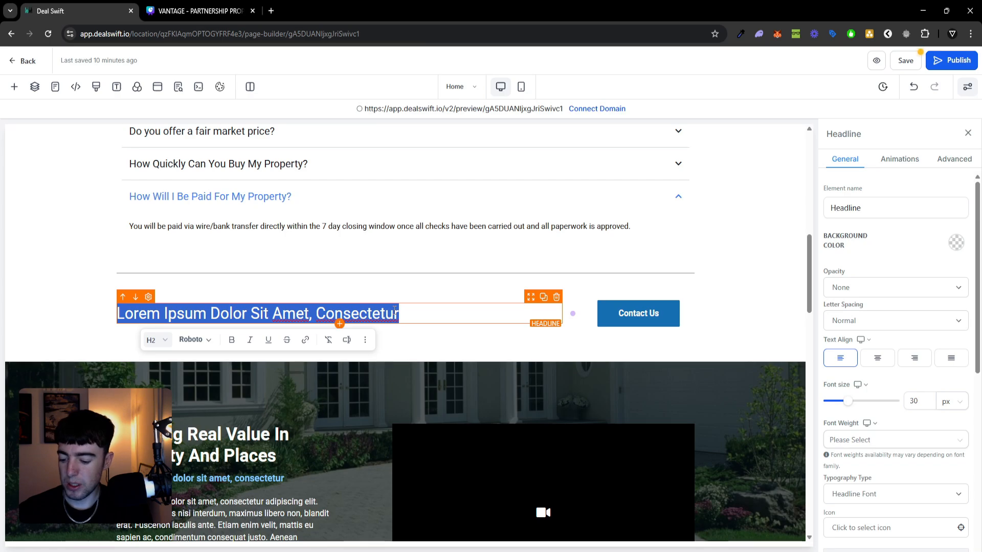
{"action": "type", "text": "Gaurante"}
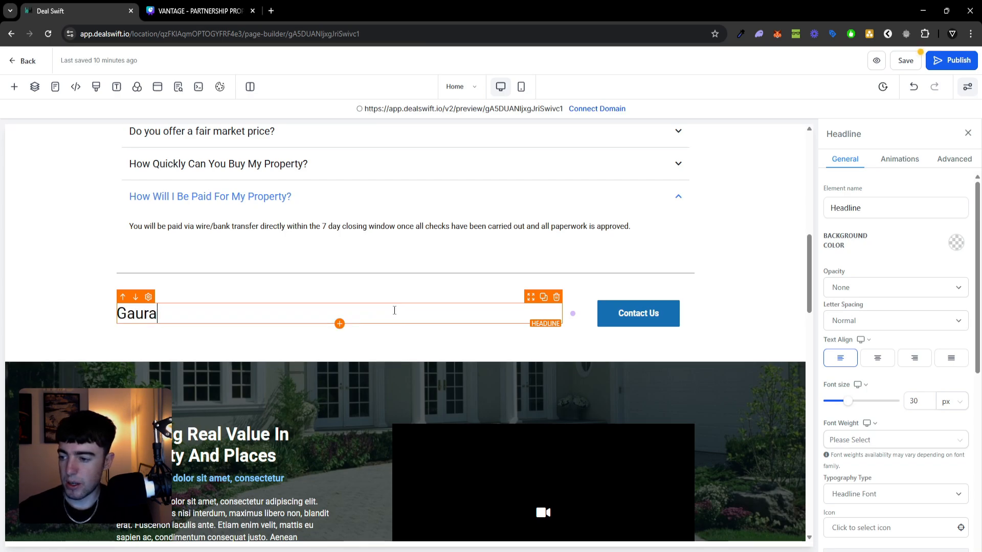
{"action": "key", "text": "BackSpace"}
{"action": "key", "text": "BackSpace"}
{"action": "key", "text": "BackSpace"}
{"action": "key", "text": "BackSpace"}
{"action": "key", "text": "BackSpace"}
{"action": "key", "text": "BackSpace"}
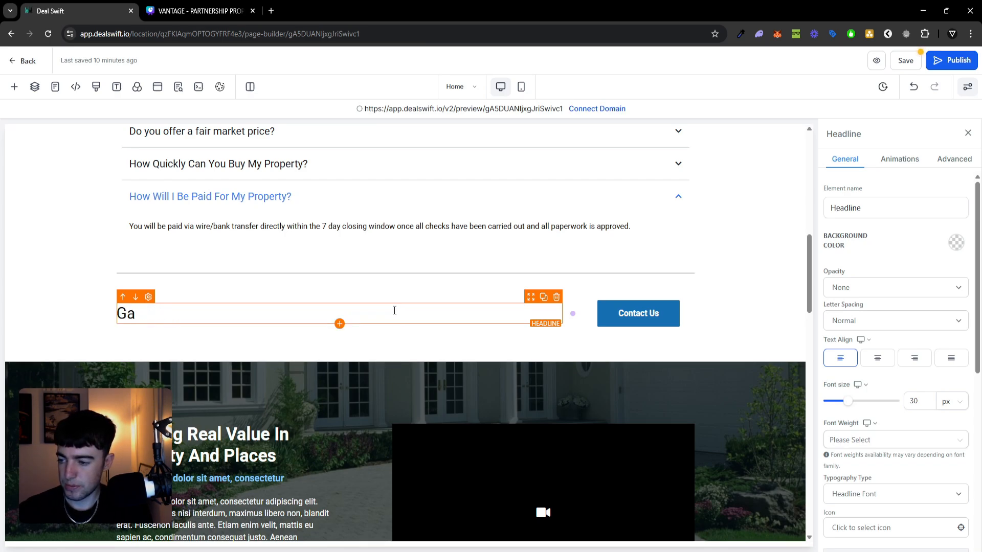
{"action": "type", "text": "a"}
{"action": "key", "text": "BackSpace"}
{"action": "type", "text": "raun"}
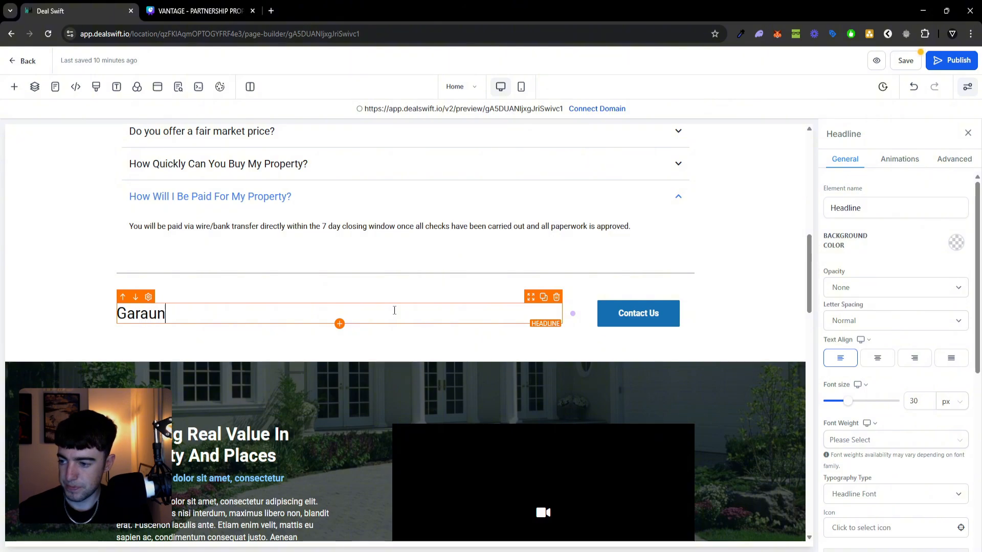
{"action": "type", "text": "teed to buy "}
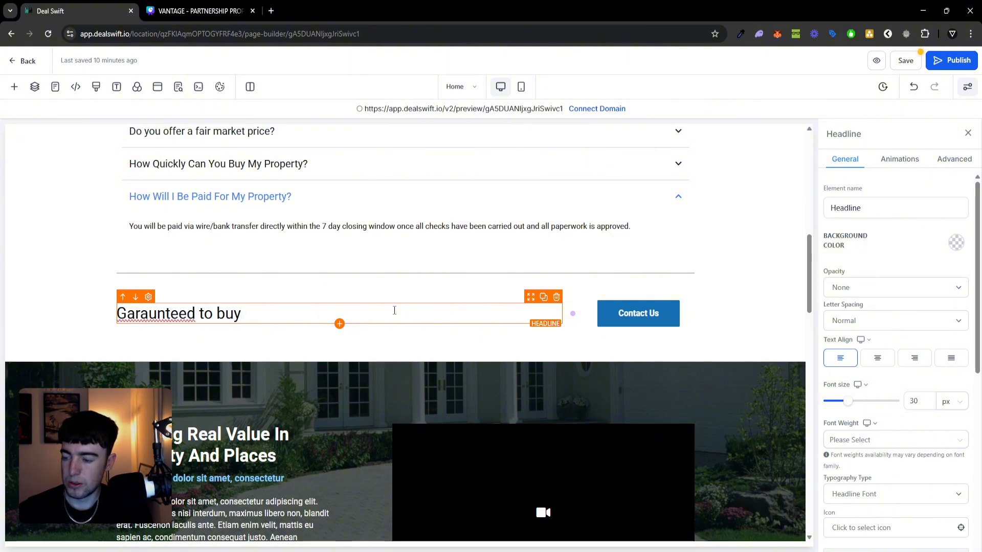
{"action": "type", "text": "your property "}
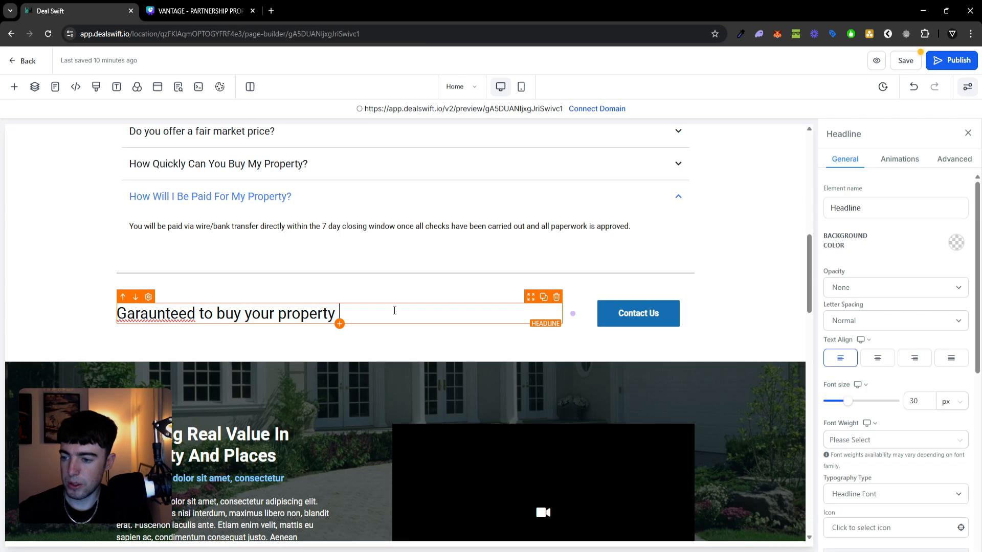
{"action": "type", "text": "in under 8 da"}
{"action": "key", "text": "BackSpace"}
{"action": "key", "text": "BackSpace"}
{"action": "key", "text": "BackSpace"}
{"action": "key", "text": "BackSpace"}
{"action": "key", "text": "BackSpace"}
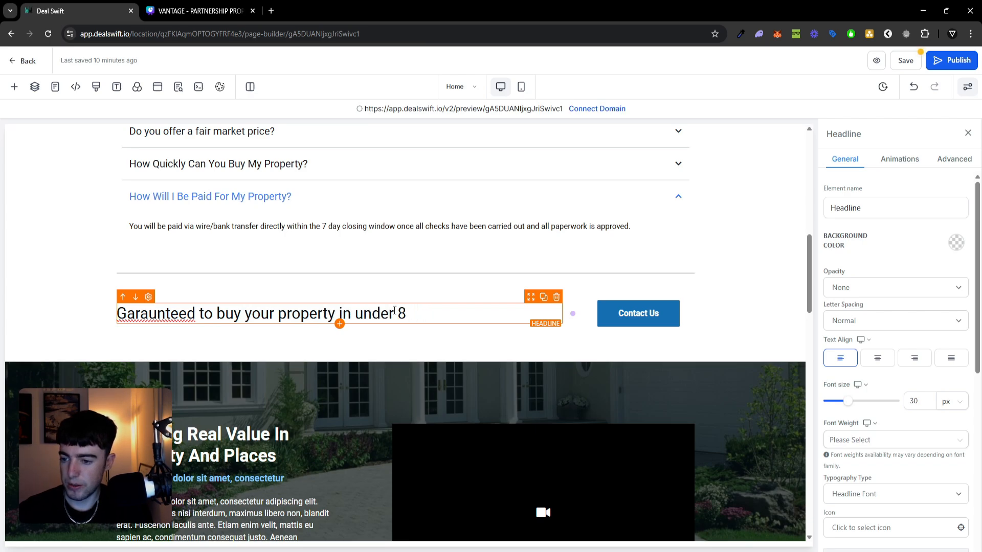
{"action": "type", "text": "7 days"}
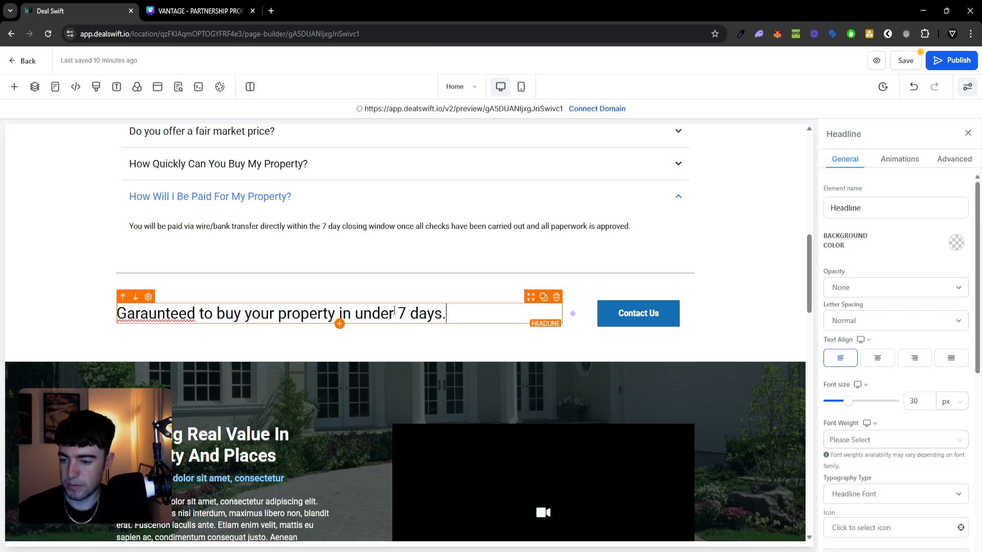
{"action": "type", "text": "."}
{"action": "double_click", "coordinate": [176, 313]}
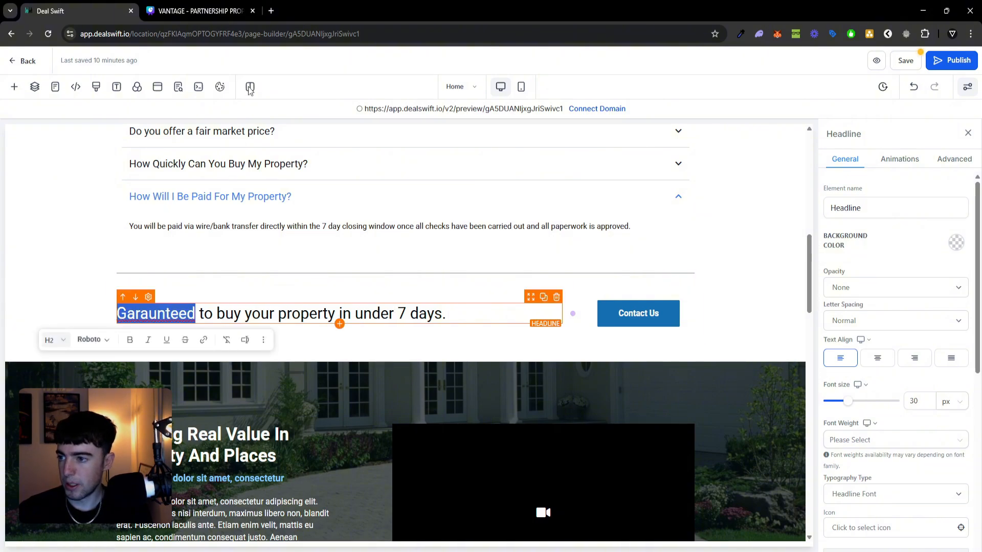
{"action": "type", "text": "Guaranteed"}
{"action": "left_click", "coordinate": [449, 302]}
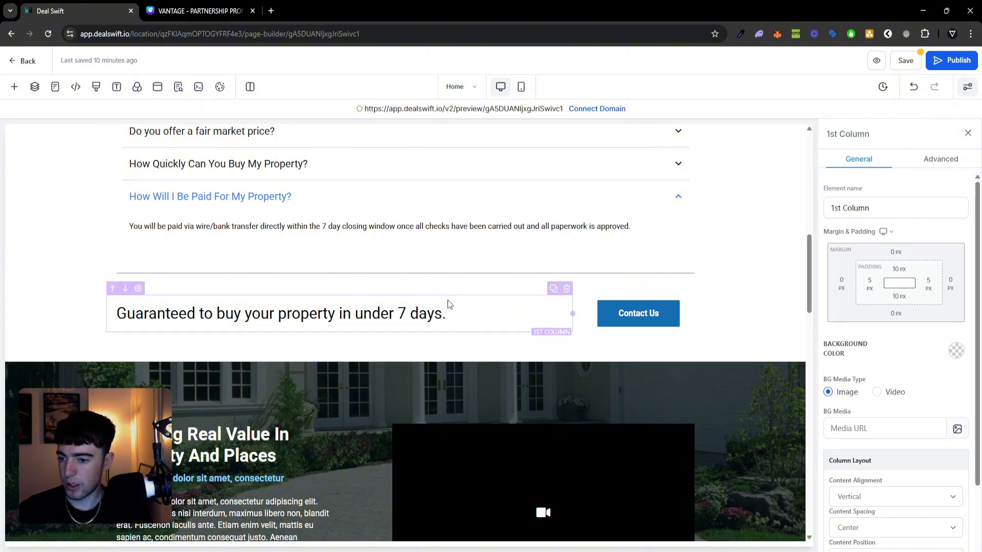
{"action": "left_click", "coordinate": [682, 340]}
{"action": "left_click", "coordinate": [684, 351]}
Review the page from the hero survey through the FAQ to the "Creating Real Value In Property And Places" video section
{"action": "scroll", "coordinate": [689, 387], "scroll_direction": "down", "scroll_amount": 1}
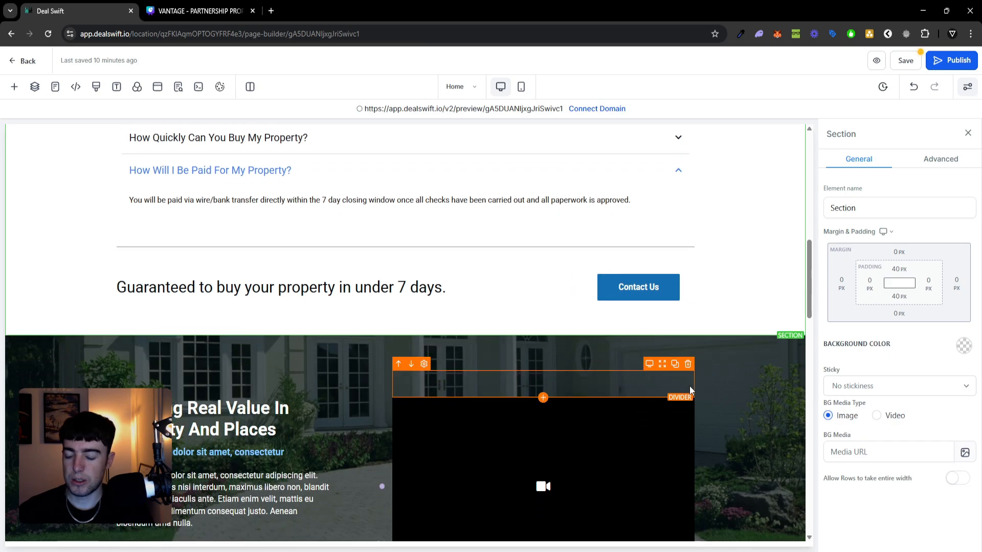
{"action": "scroll", "coordinate": [608, 317], "scroll_direction": "down", "scroll_amount": 3}
{"action": "scroll", "coordinate": [588, 256], "scroll_direction": "up", "scroll_amount": 1}
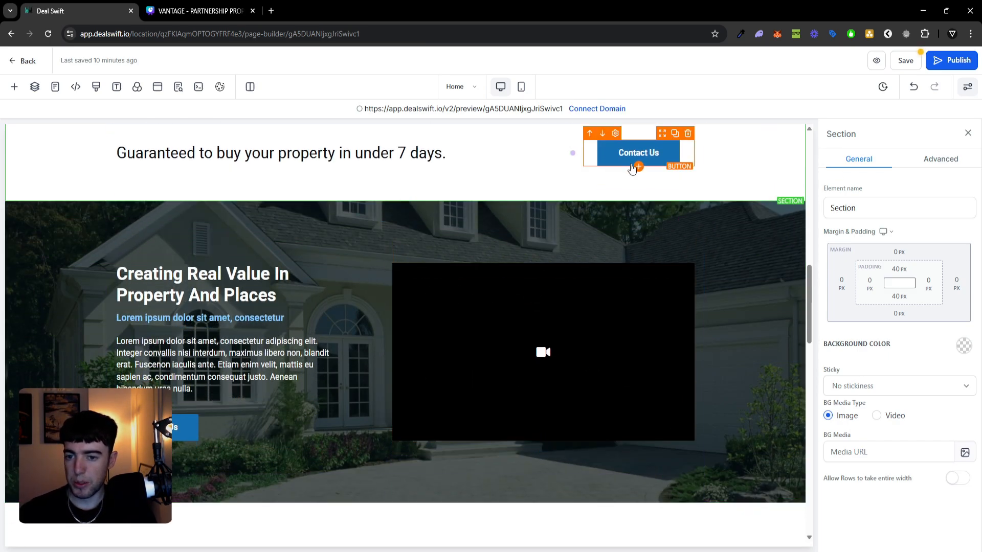
{"action": "scroll", "coordinate": [297, 266], "scroll_direction": "down", "scroll_amount": 1}
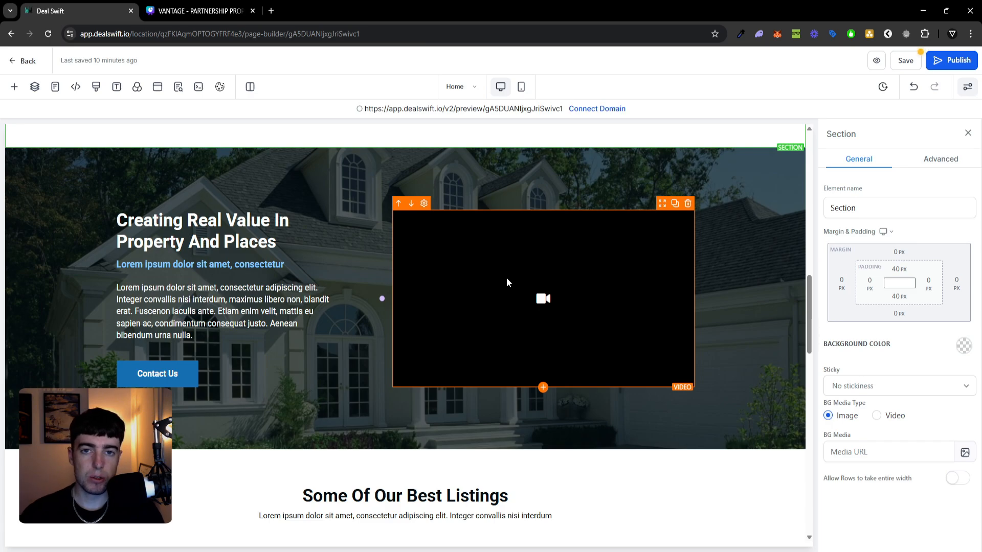
{"action": "scroll", "coordinate": [508, 283], "scroll_direction": "up", "scroll_amount": 15}
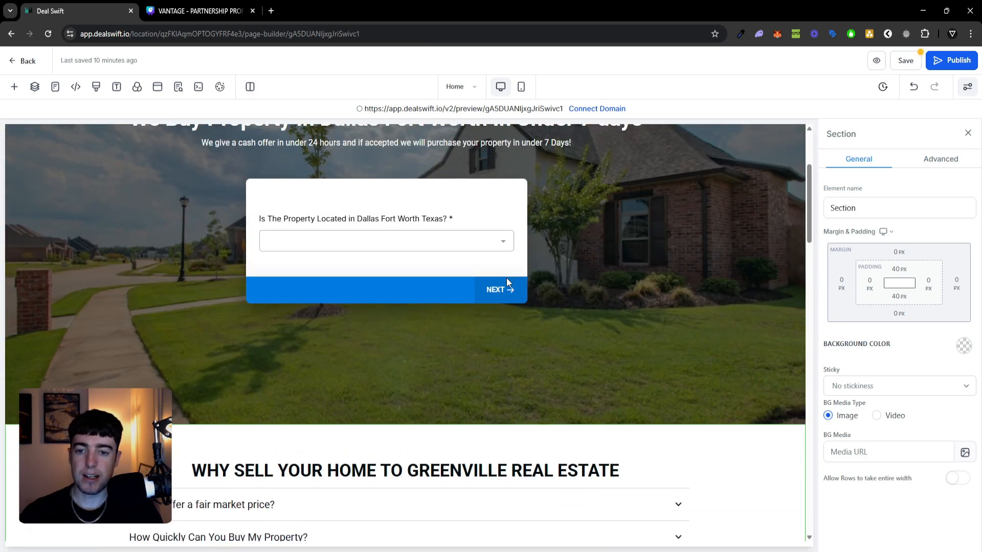
{"action": "scroll", "coordinate": [508, 282], "scroll_direction": "up", "scroll_amount": 2}
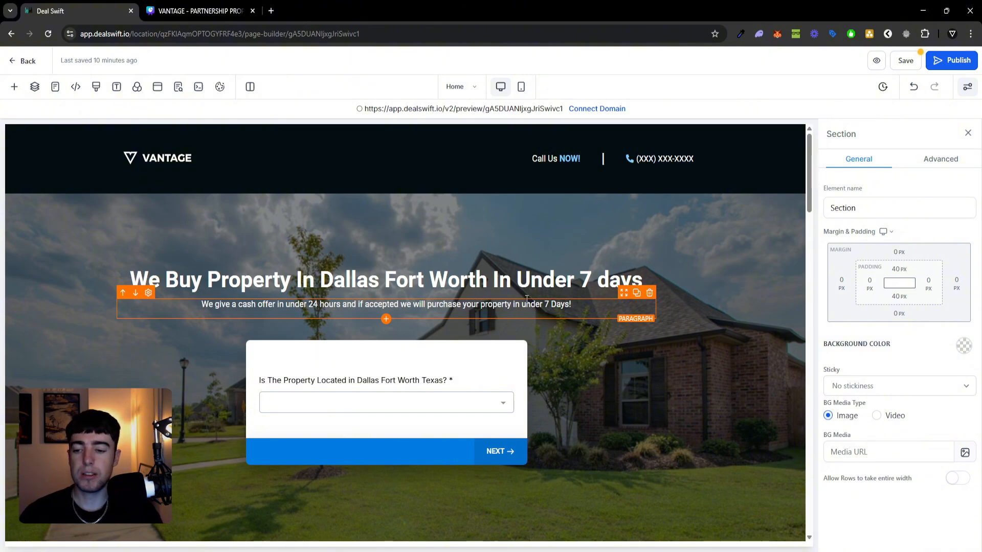
{"action": "scroll", "coordinate": [526, 299], "scroll_direction": "down", "scroll_amount": 10}
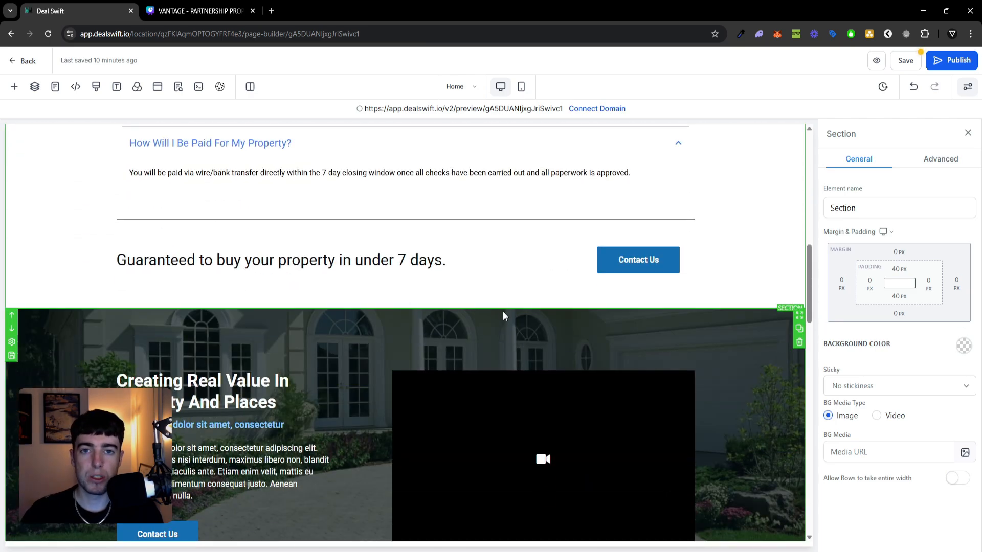
{"action": "scroll", "coordinate": [505, 323], "scroll_direction": "down", "scroll_amount": 4}
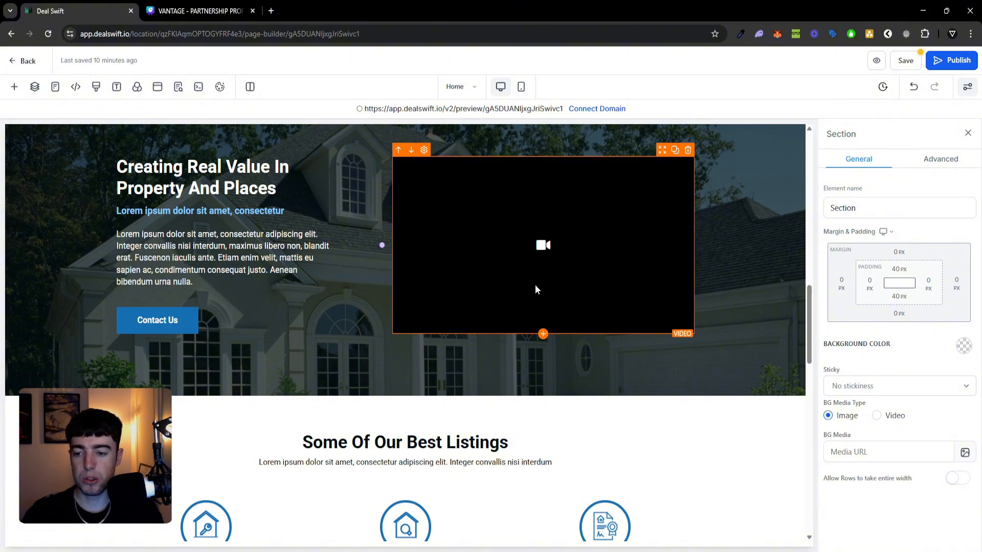
{"action": "scroll", "coordinate": [535, 286], "scroll_direction": "up", "scroll_amount": 1}
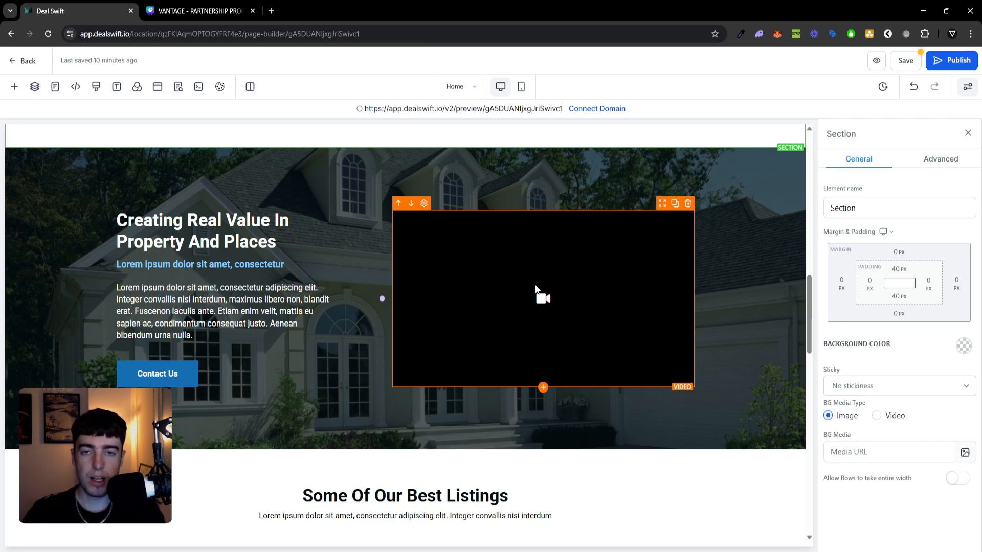
{"action": "left_click", "coordinate": [271, 233]}
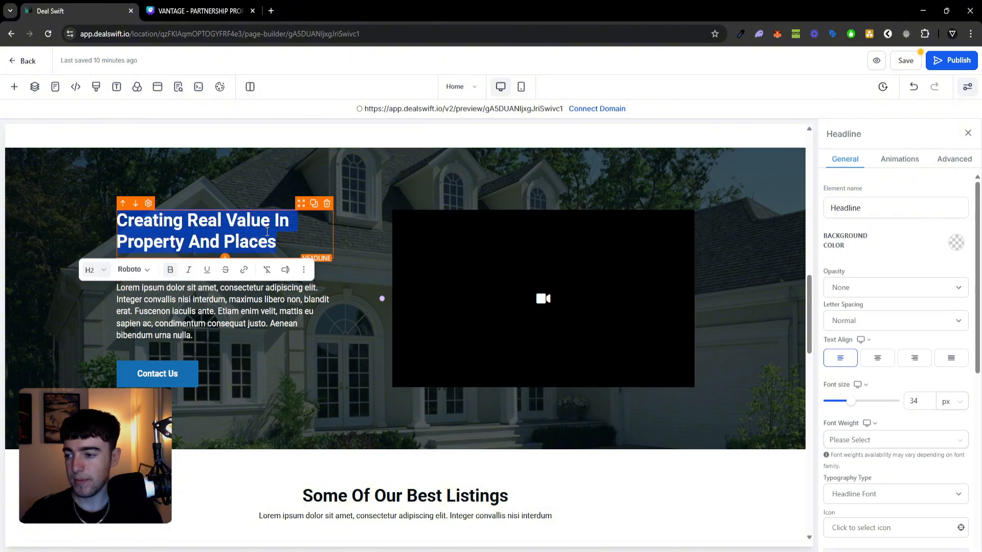
{"action": "left_click", "coordinate": [303, 248]}
{"action": "left_click", "coordinate": [303, 248]}
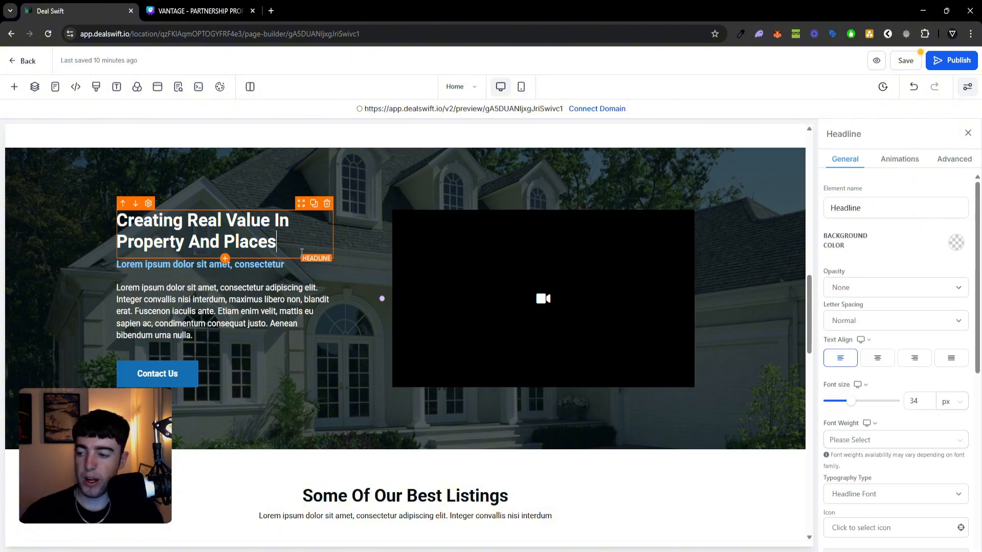
{"action": "left_click", "coordinate": [295, 269]}
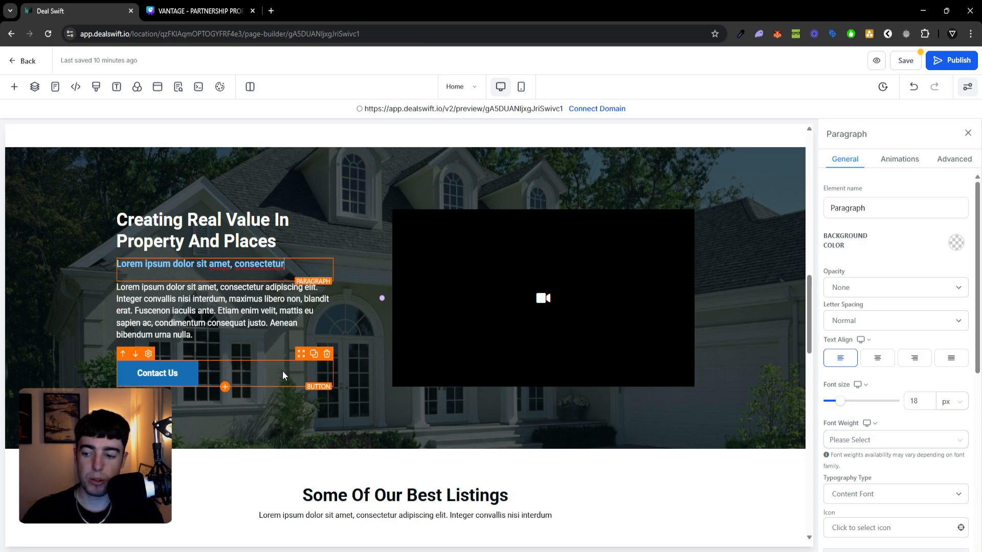
Replace the "Some Of Our Best Listings" headline above the three icon columns with "REASONS TO SELL TO GREENVILLE REAL ESTATE"
{"action": "scroll", "coordinate": [282, 376], "scroll_direction": "down", "scroll_amount": 5}
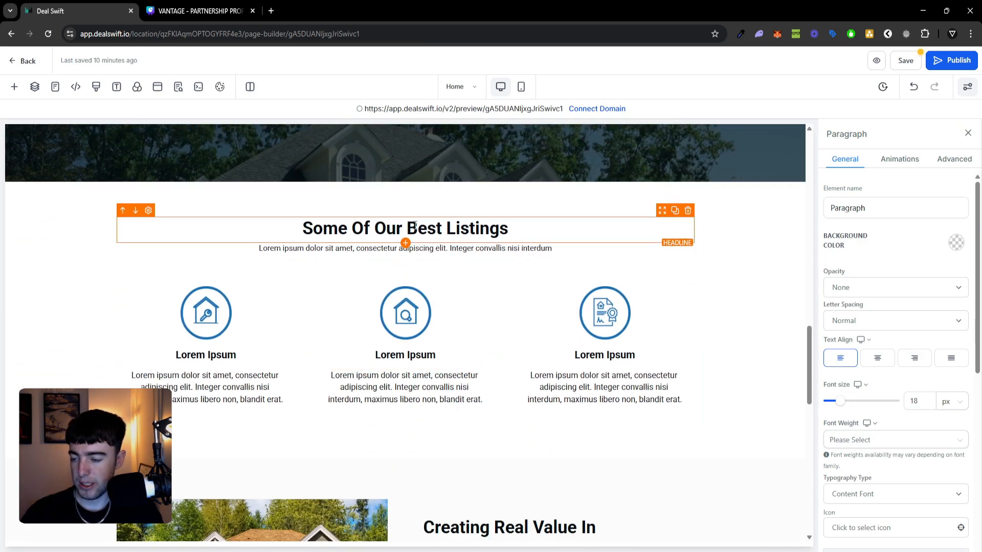
{"action": "scroll", "coordinate": [443, 227], "scroll_direction": "down", "scroll_amount": 1}
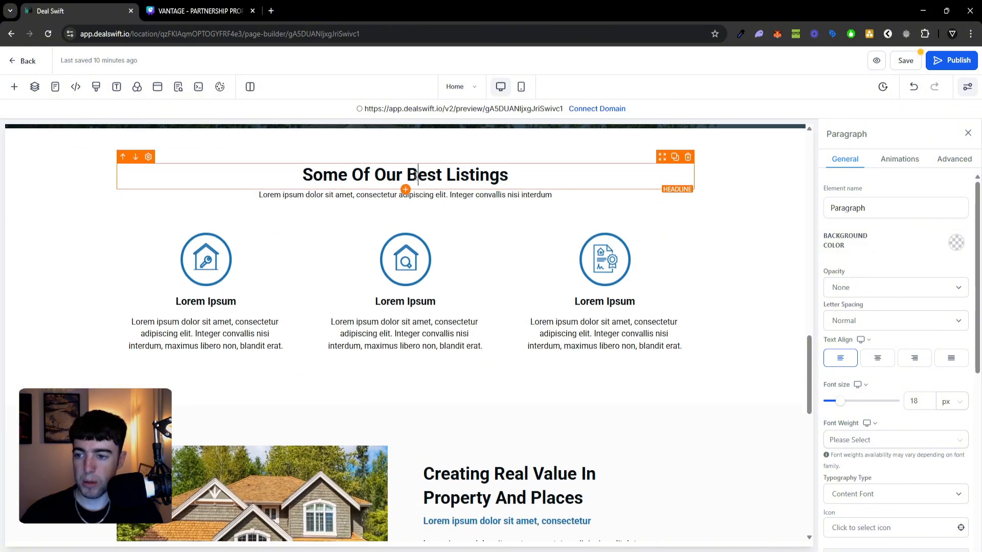
{"action": "triple_click", "coordinate": [354, 175]}
{"action": "left_click", "coordinate": [355, 175]}
{"action": "left_click_drag", "start_coordinate": [408, 175], "coordinate": [512, 175]}
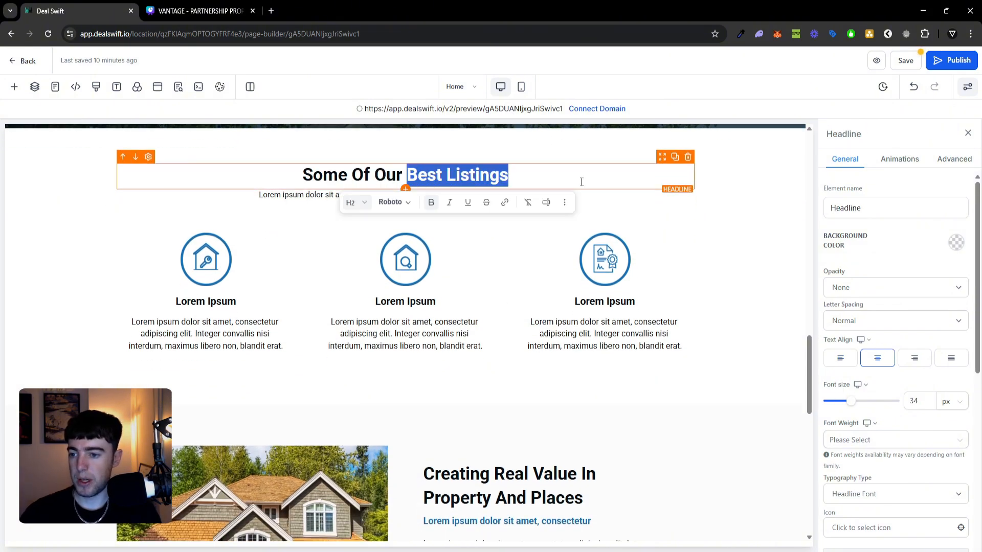
{"action": "left_click", "coordinate": [545, 172]}
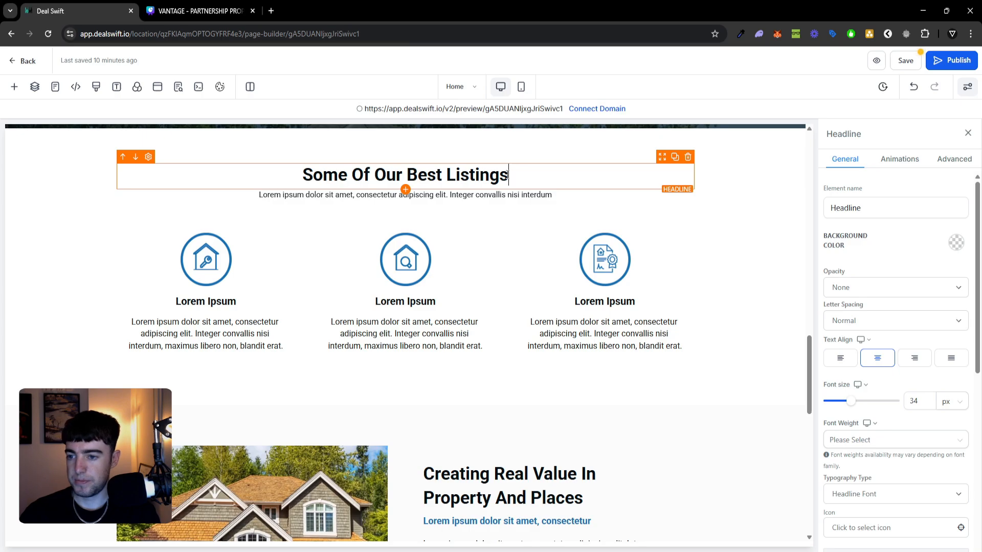
{"action": "double_click", "coordinate": [504, 175]}
{"action": "triple_click", "coordinate": [504, 175]}
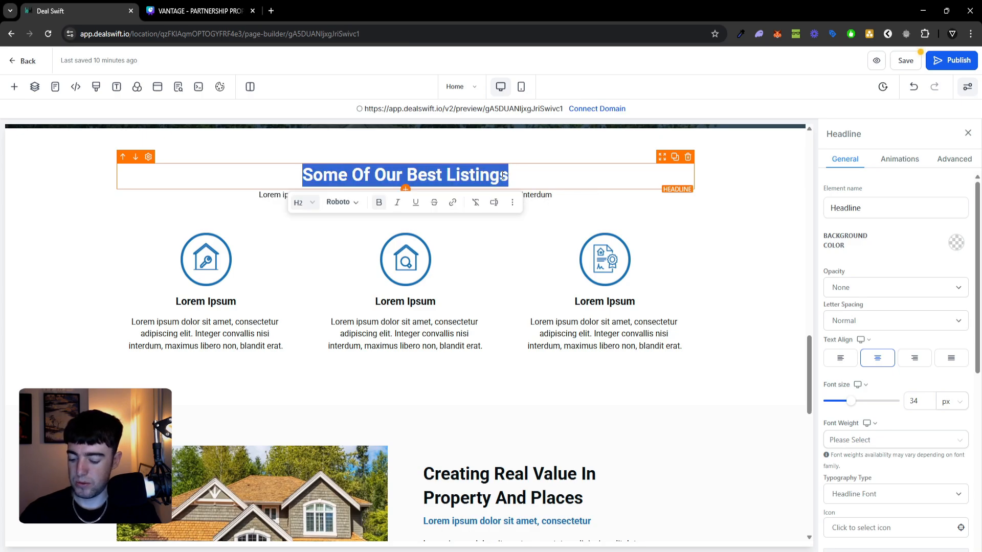
{"action": "type", "text": "REASONS TO SELL "}
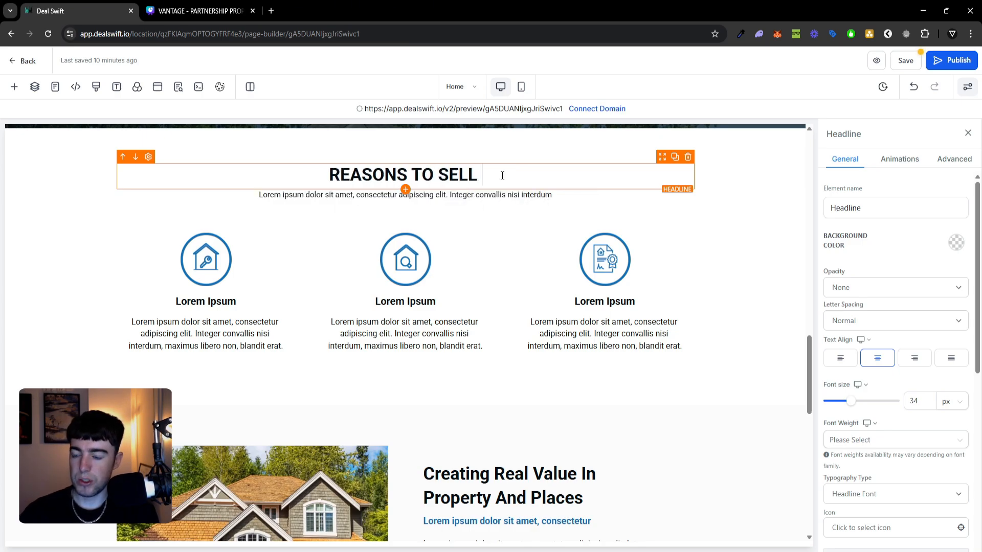
{"action": "type", "text": "TO US"}
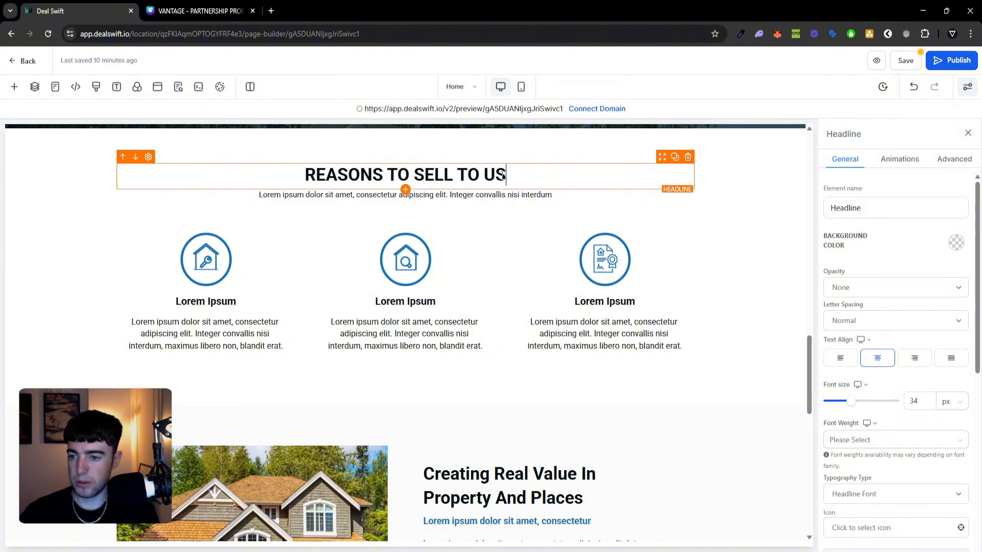
{"action": "key", "text": "BackSpace"}
{"action": "key", "text": "BackSpace"}
{"action": "type", "text": "GREENVILLE "}
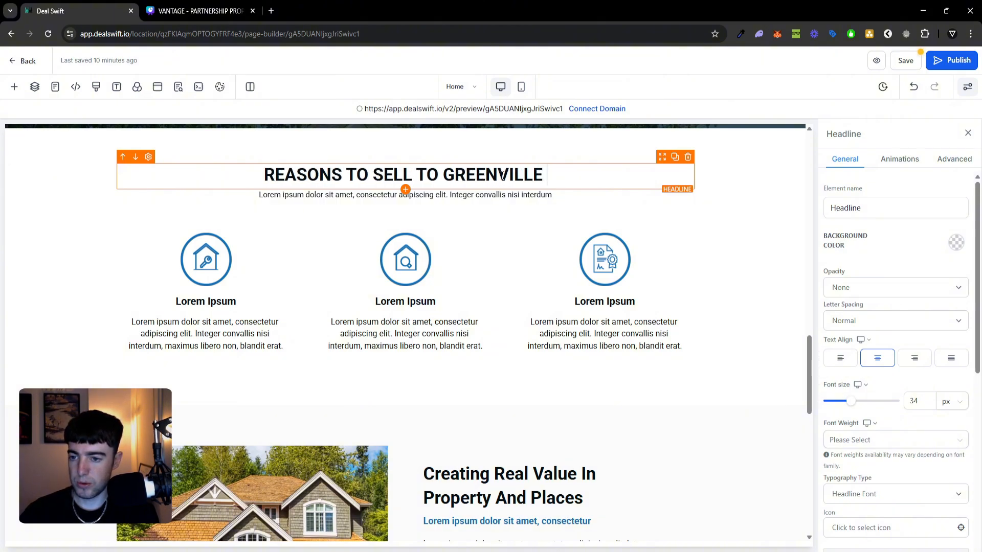
{"action": "type", "text": "REAL ESTAE"}
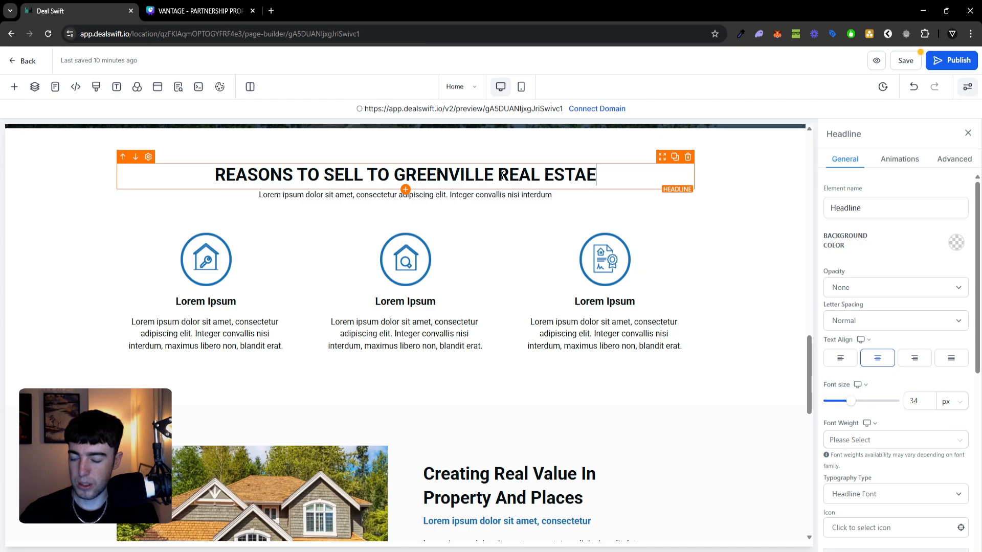
{"action": "key", "text": "BackSpace"}
{"action": "type", "text": "TE"}
Replace the "Lorem Ipsum" sub-headline under the house-with-key icon with "Quick Payouts"
{"action": "left_click", "coordinate": [235, 301]}
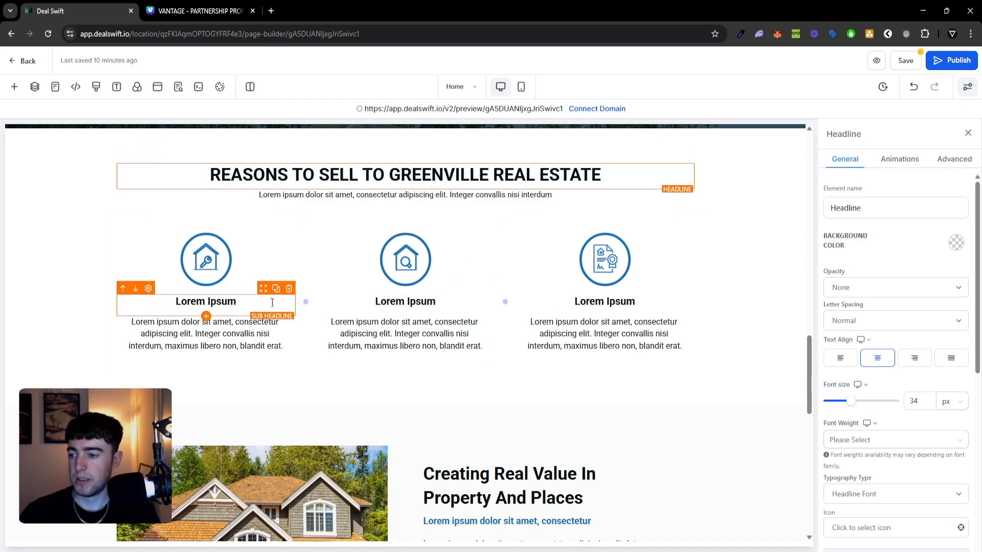
{"action": "double_click", "coordinate": [235, 301]}
{"action": "type", "text": "Quick pA"}
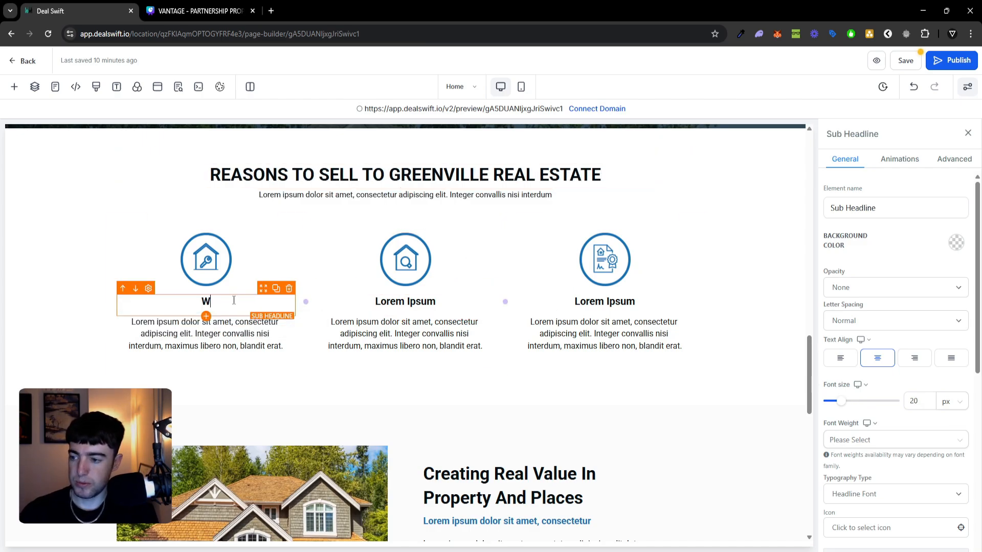
{"action": "key", "text": "BackSpace"}
{"action": "key", "text": "BackSpace"}
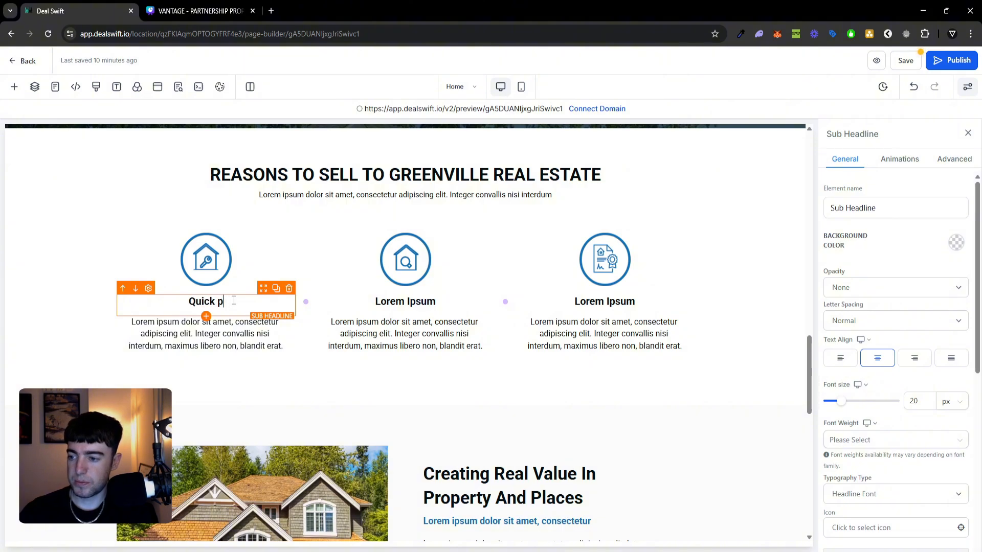
{"action": "type", "text": "Payouts"}
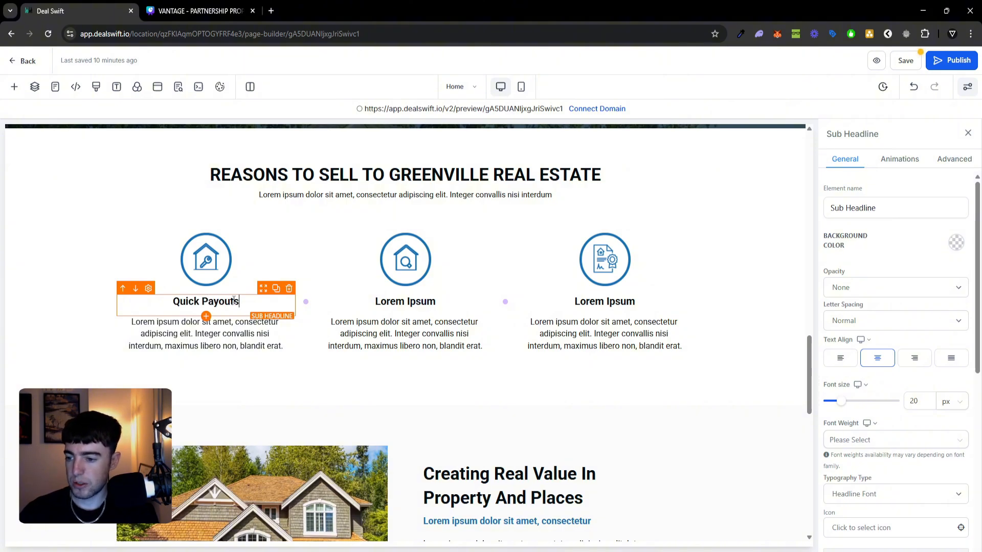
Replace the "Lorem Ipsum" sub-headline under the house-with-magnifier icon with "Instant Offer"
{"action": "left_click", "coordinate": [392, 304]}
{"action": "double_click", "coordinate": [391, 303]}
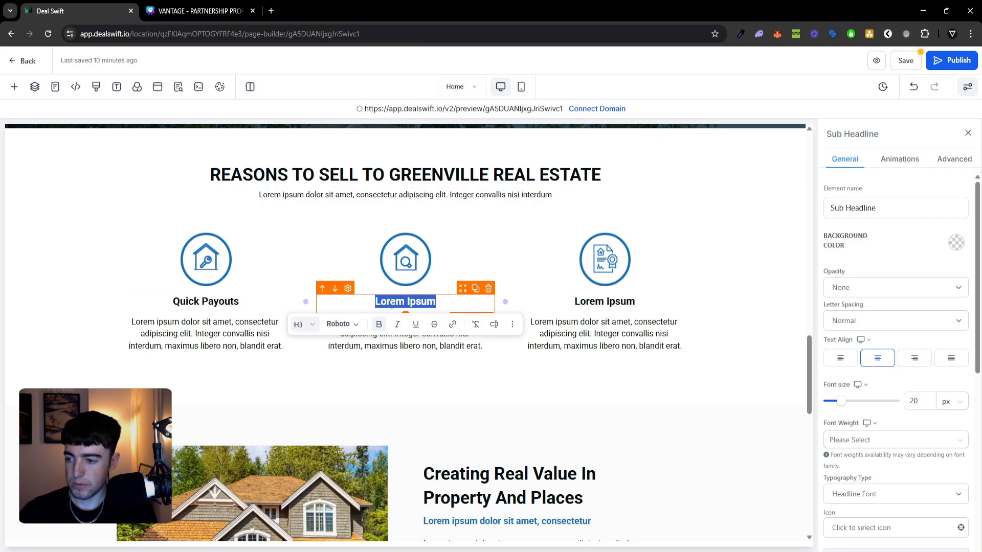
{"action": "type", "text": "Instag"}
{"action": "key", "text": "BackSpace"}
{"action": "type", "text": "nt Of"}
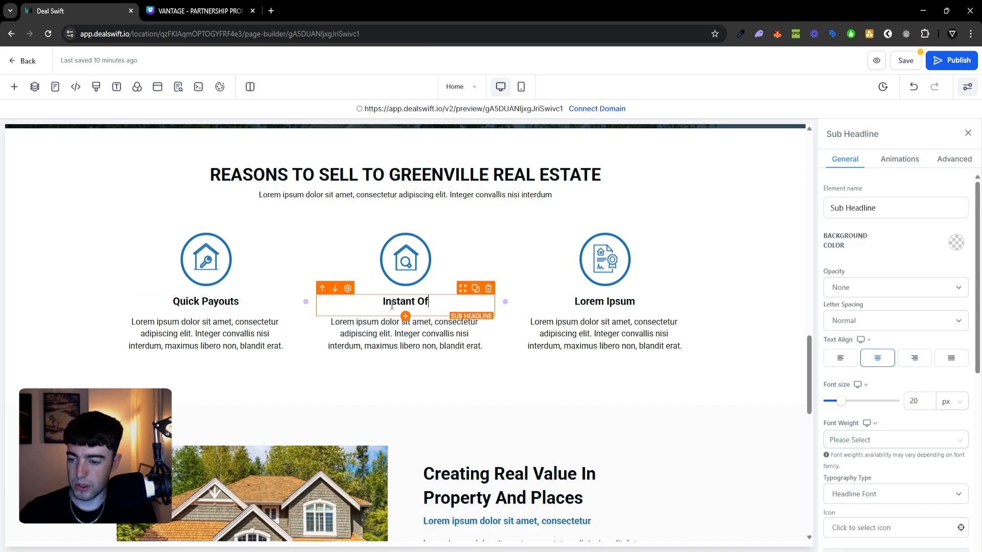
{"action": "type", "text": "fer"}
Replace the "Lorem Ipsum" sub-headline under the certificate icon with "No Middle Men"
{"action": "left_click", "coordinate": [623, 303]}
{"action": "double_click", "coordinate": [623, 303]}
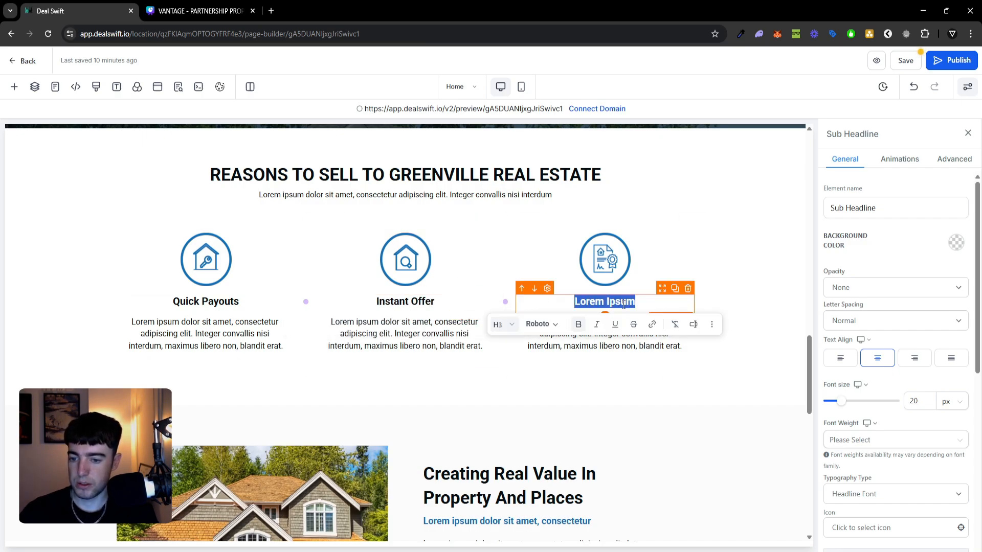
{"action": "type", "text": "No Middle Men"}
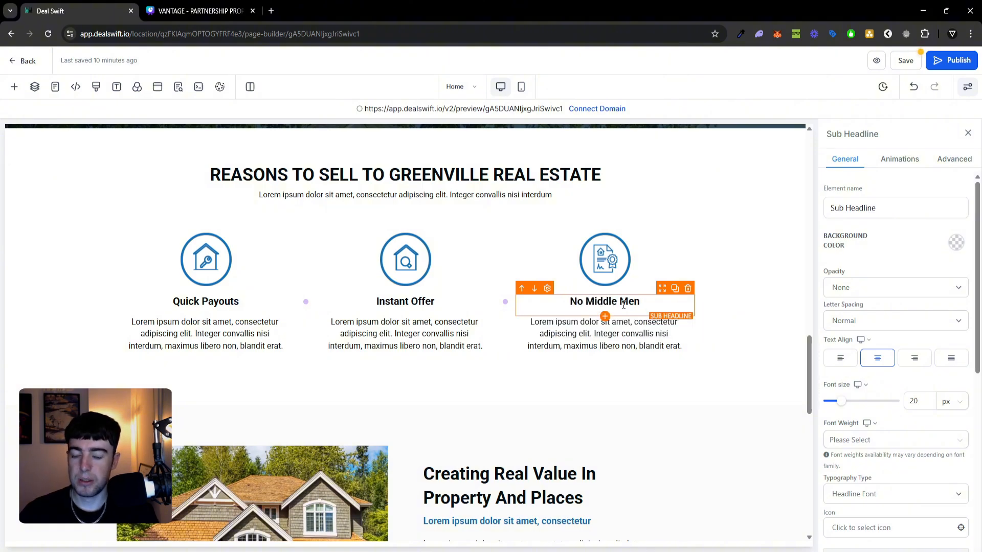
{"action": "left_click", "coordinate": [754, 296]}
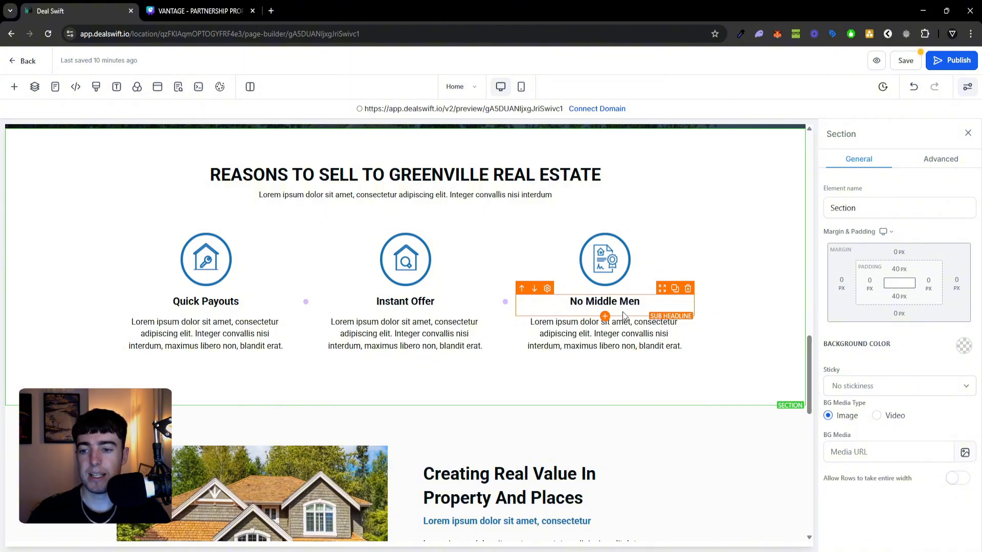
Review the remaining page sections from the property photos through the client testimonials to the footer's logo and contact details
{"action": "scroll", "coordinate": [622, 311], "scroll_direction": "down", "scroll_amount": 5}
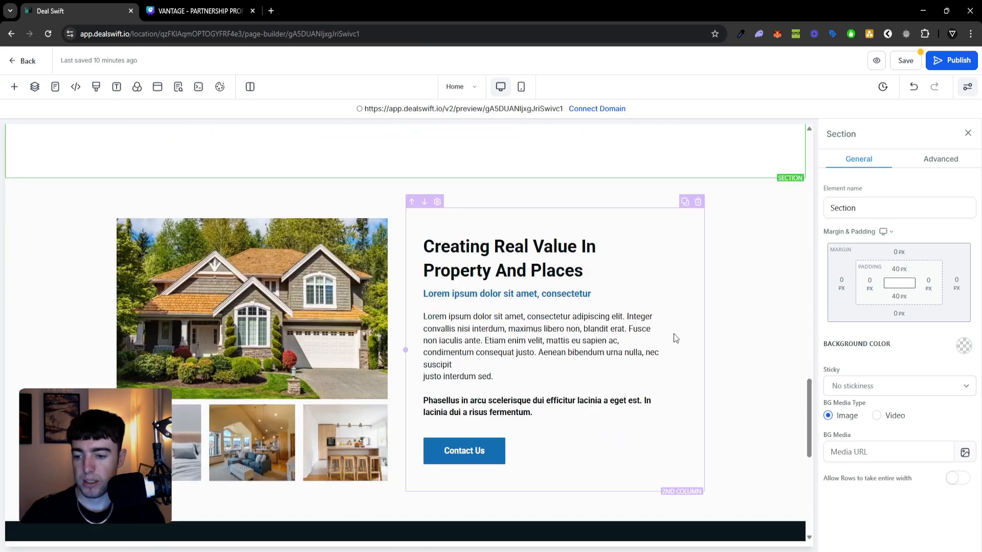
{"action": "scroll", "coordinate": [330, 302], "scroll_direction": "down", "scroll_amount": 5}
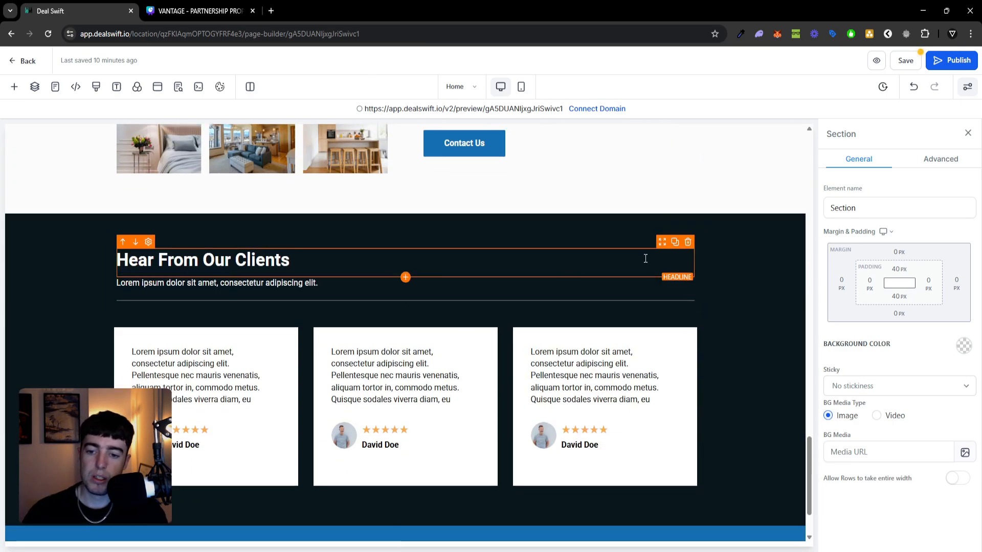
{"action": "scroll", "coordinate": [651, 374], "scroll_direction": "down", "scroll_amount": 1}
{"action": "scroll", "coordinate": [651, 375], "scroll_direction": "down", "scroll_amount": 1}
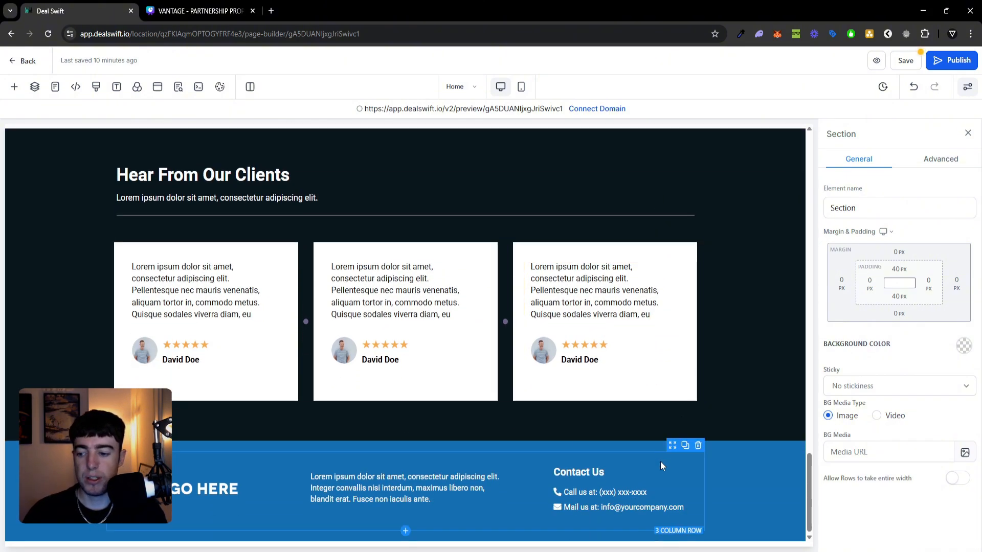
{"action": "left_click", "coordinate": [215, 489]}
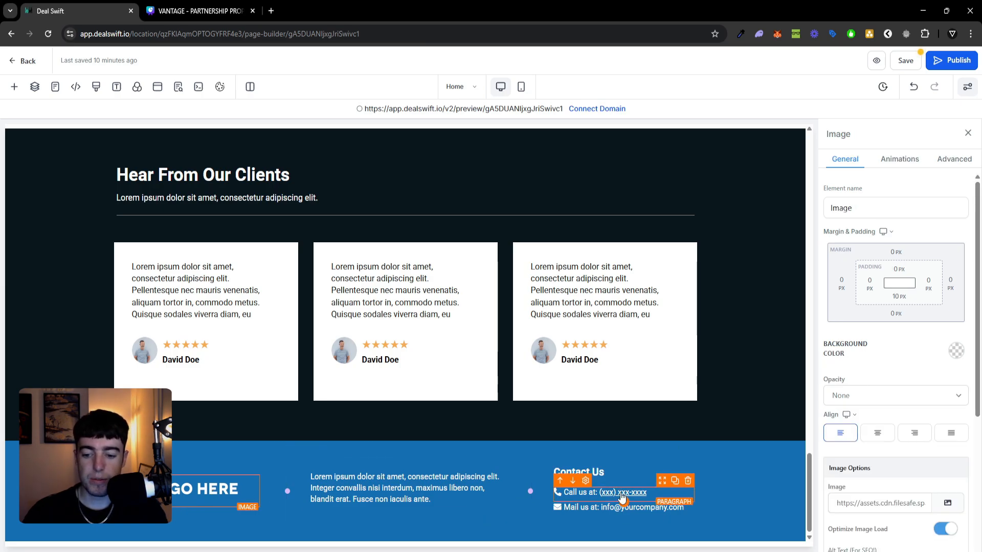
{"action": "scroll", "coordinate": [686, 495], "scroll_direction": "up", "scroll_amount": 3}
{"action": "scroll", "coordinate": [685, 455], "scroll_direction": "down", "scroll_amount": 3}
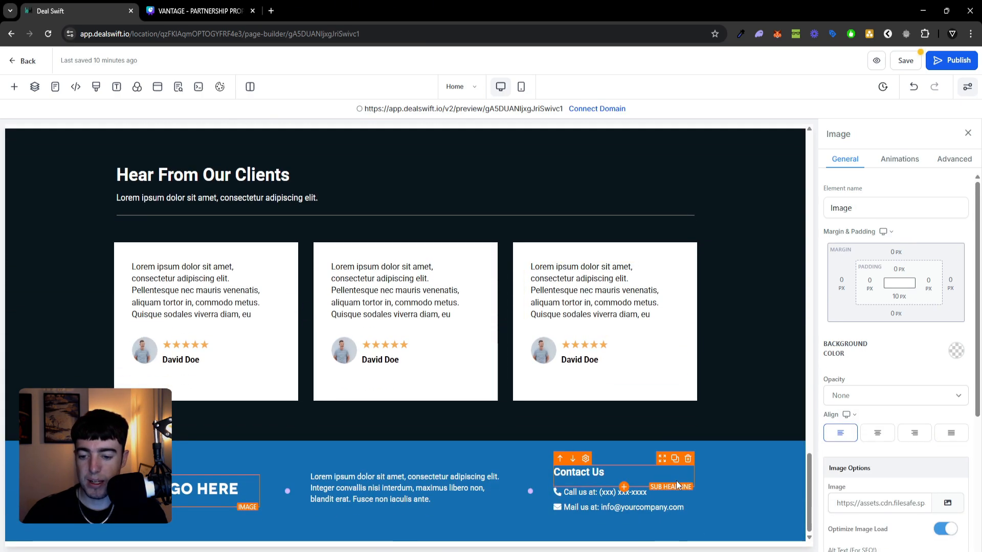
{"action": "scroll", "coordinate": [680, 470], "scroll_direction": "up", "scroll_amount": 15}
{"action": "scroll", "coordinate": [676, 480], "scroll_direction": "up", "scroll_amount": 10}
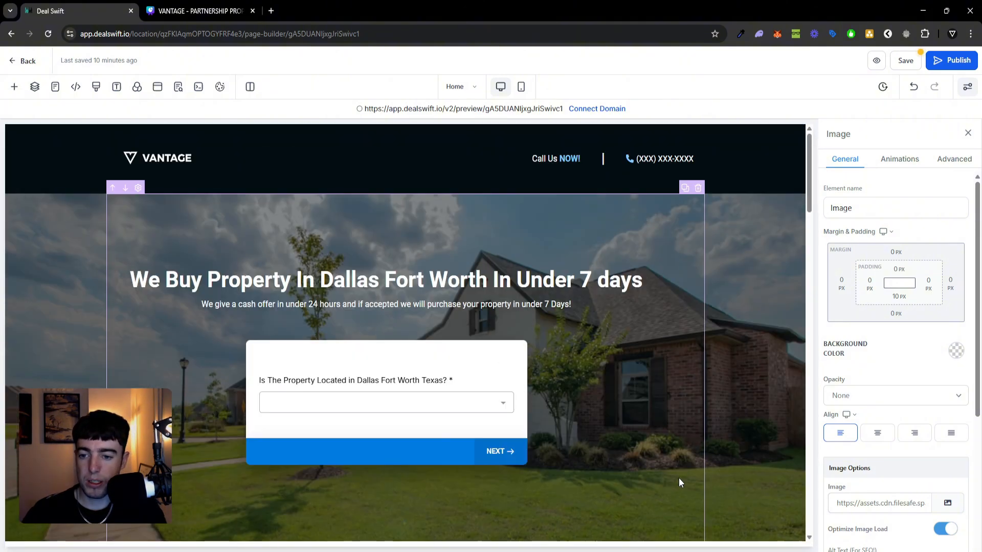
Open the page's popup for editing and add a 1 Column row to it
{"action": "left_click", "coordinate": [158, 88]}
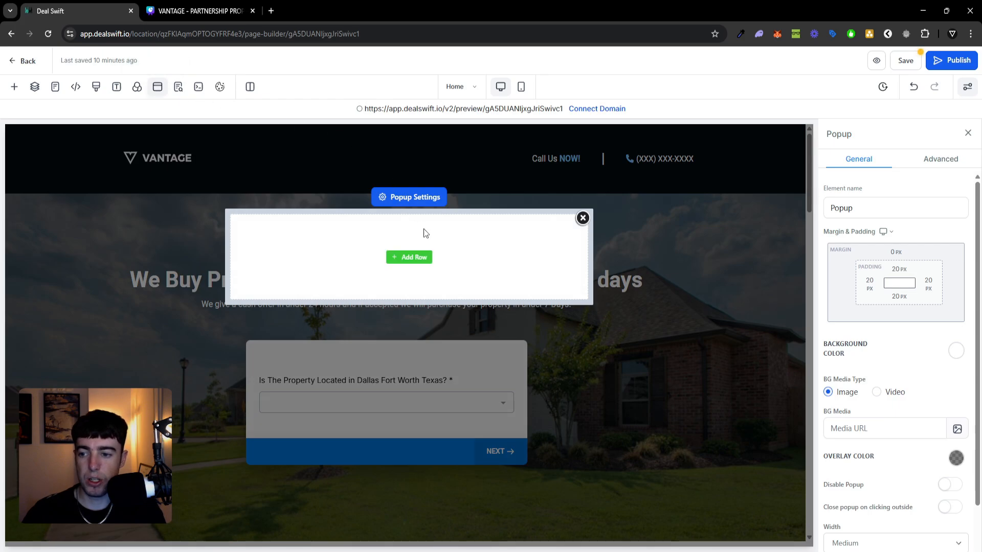
{"action": "left_click", "coordinate": [401, 257]}
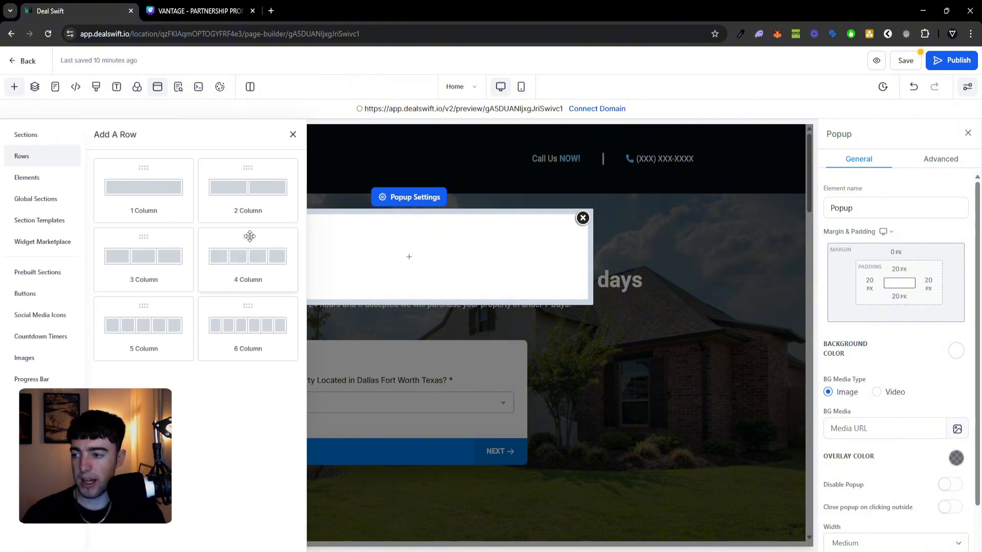
{"action": "left_click", "coordinate": [163, 198]}
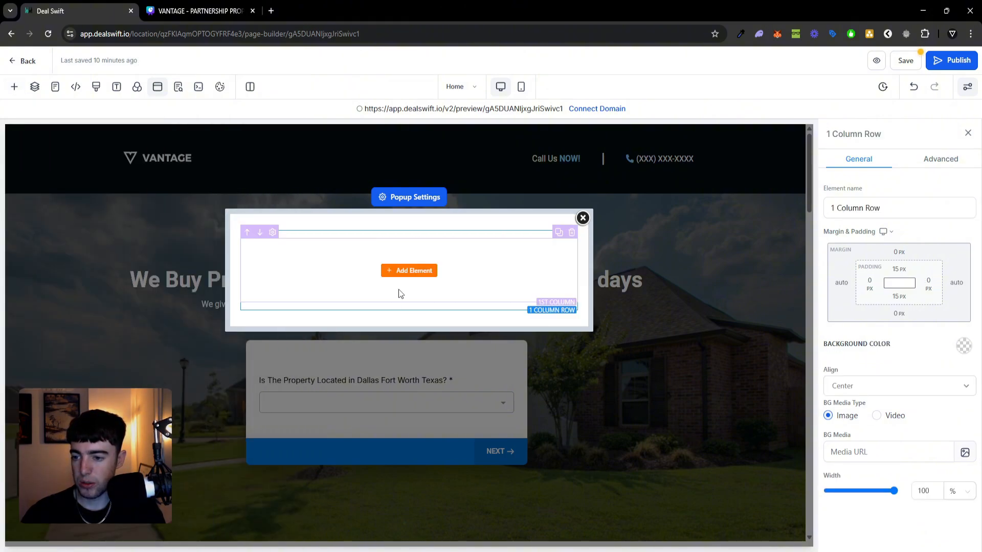
Add a Survey element to the popup's column and choose the seller lead survey for it
{"action": "left_click", "coordinate": [403, 273]}
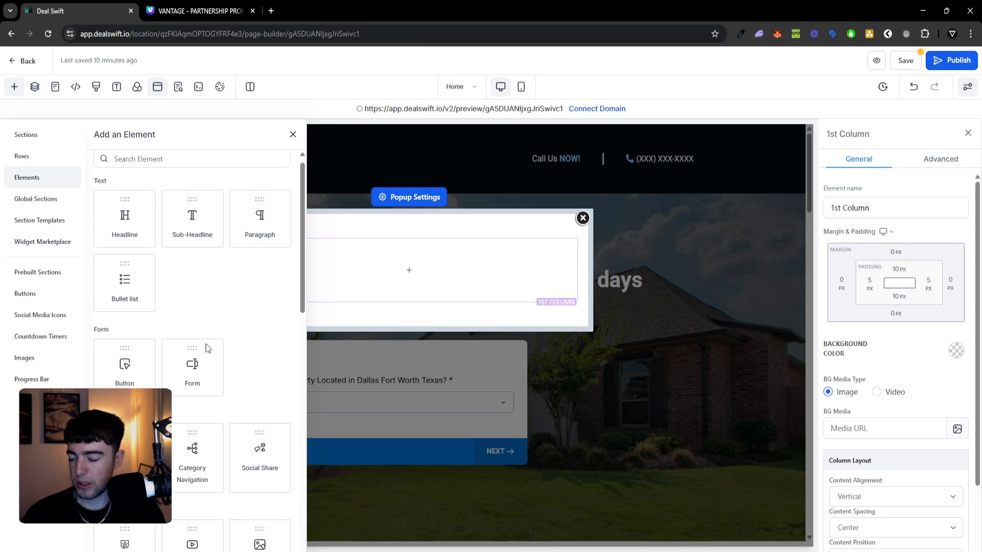
{"action": "scroll", "coordinate": [206, 343], "scroll_direction": "down", "scroll_amount": 5}
{"action": "scroll", "coordinate": [206, 348], "scroll_direction": "down", "scroll_amount": 2}
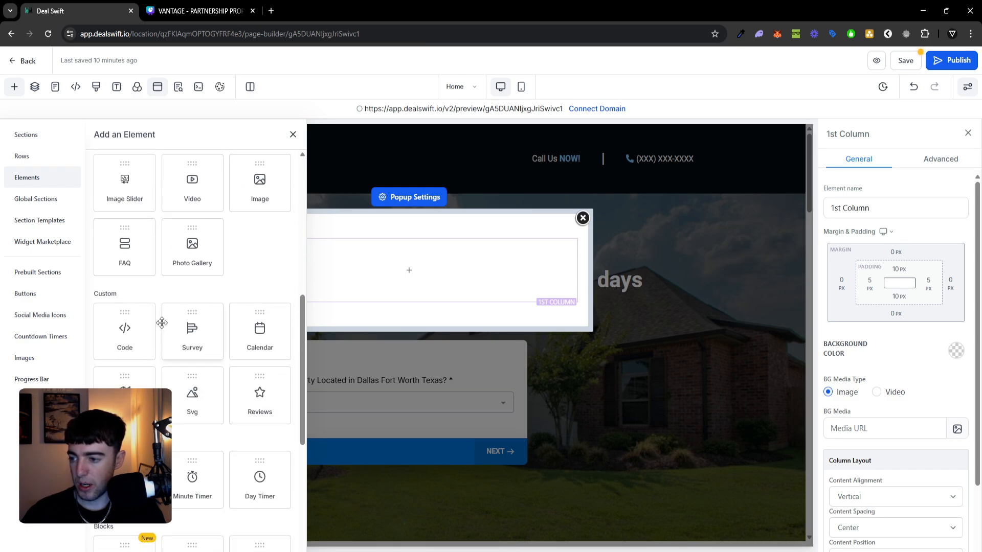
{"action": "left_click", "coordinate": [210, 349]}
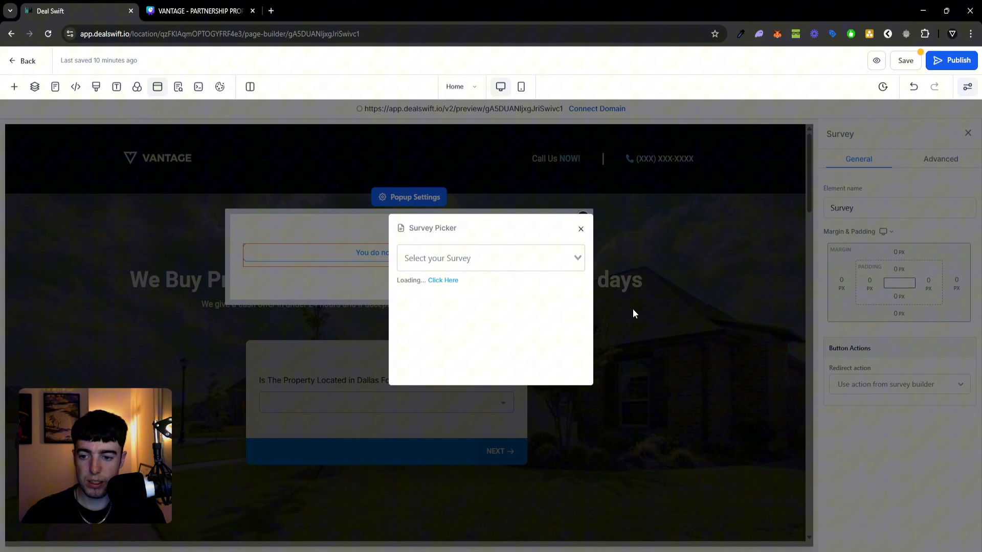
{"action": "left_click", "coordinate": [549, 265]}
{"action": "left_click", "coordinate": [532, 280]}
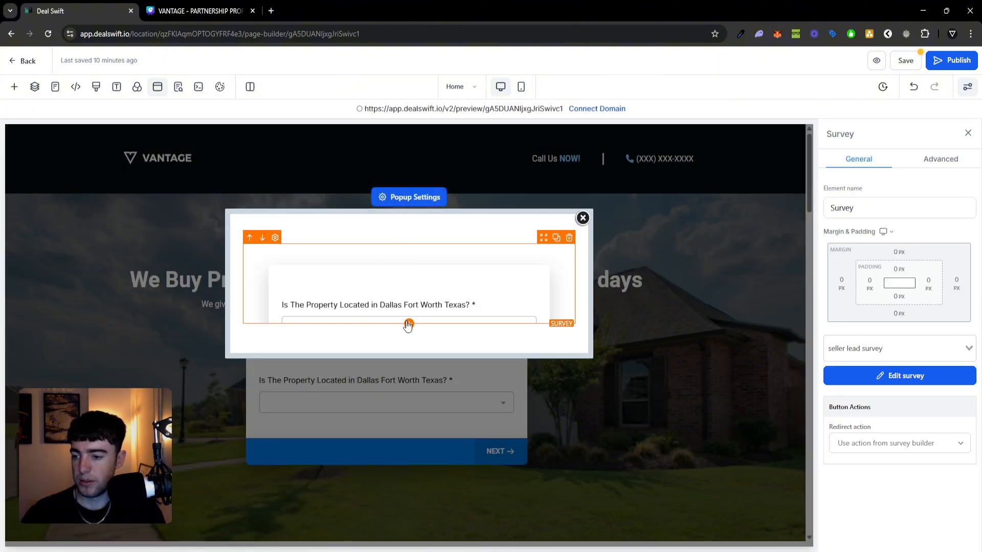
Add a Headline element above the survey in the popup
{"action": "left_click", "coordinate": [409, 438]}
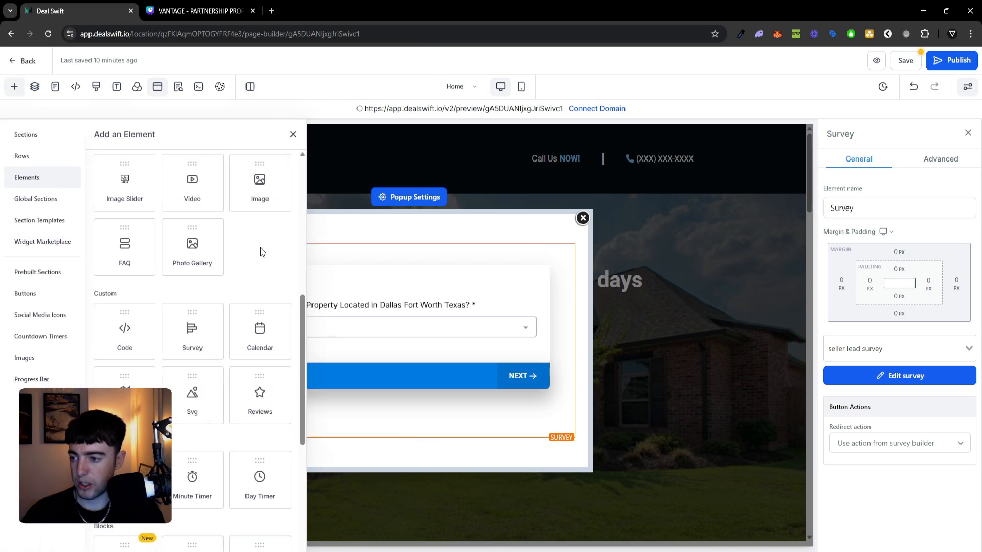
{"action": "scroll", "coordinate": [190, 335], "scroll_direction": "down", "scroll_amount": 1}
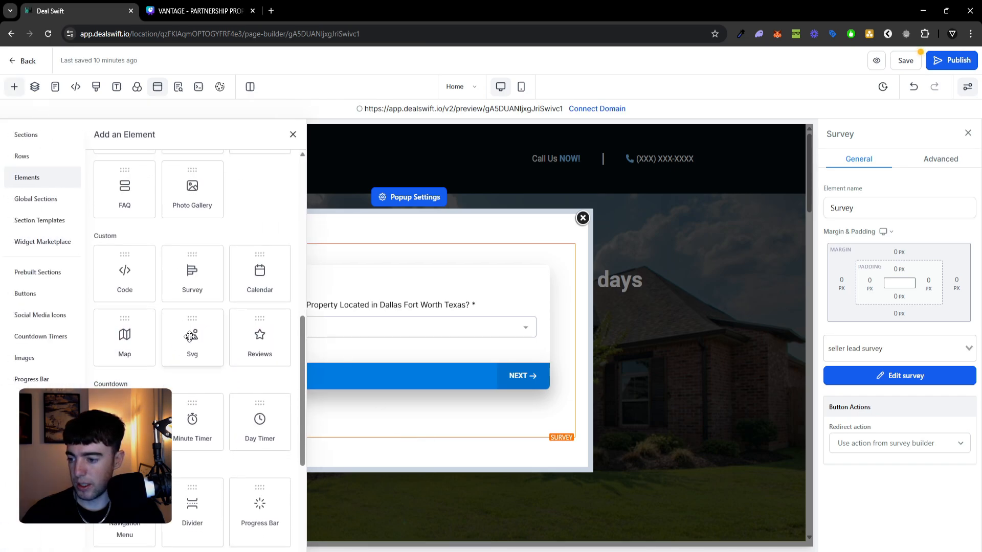
{"action": "scroll", "coordinate": [201, 333], "scroll_direction": "down", "scroll_amount": 4}
{"action": "scroll", "coordinate": [201, 333], "scroll_direction": "up", "scroll_amount": 10}
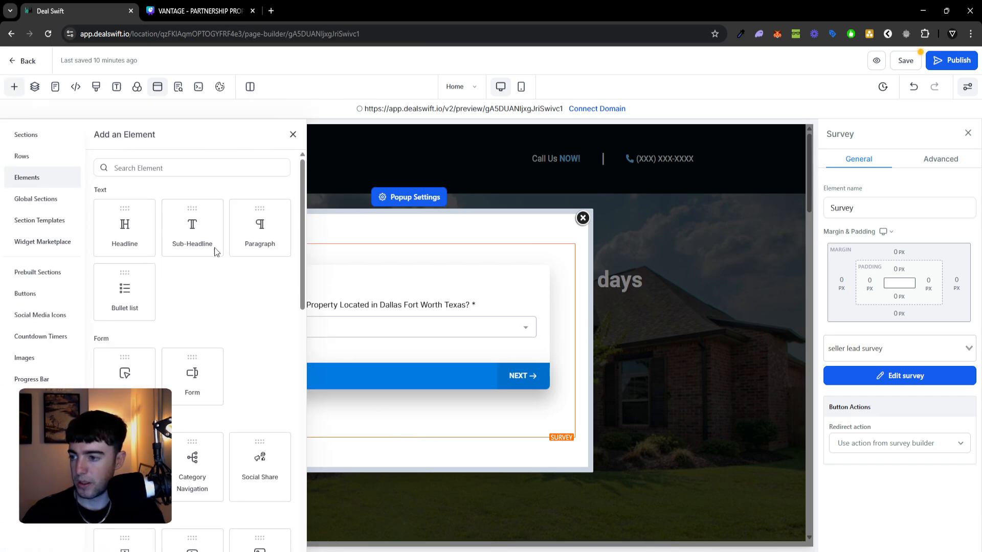
{"action": "left_click_drag", "start_coordinate": [138, 237], "coordinate": [361, 256]}
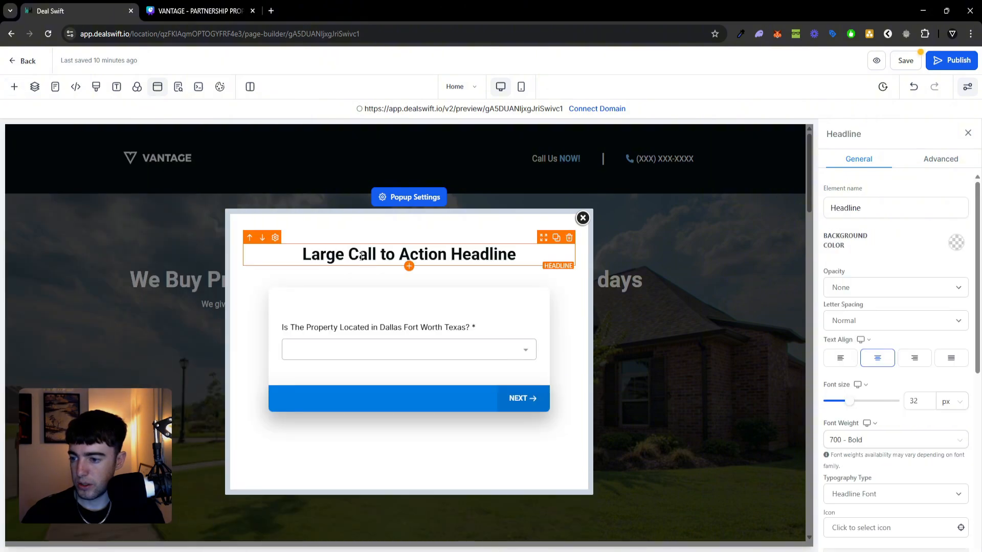
Change the popup headline to "Complete The Form Below For Your Cash Offer" and set its font size to 24 px
{"action": "double_click", "coordinate": [505, 255]}
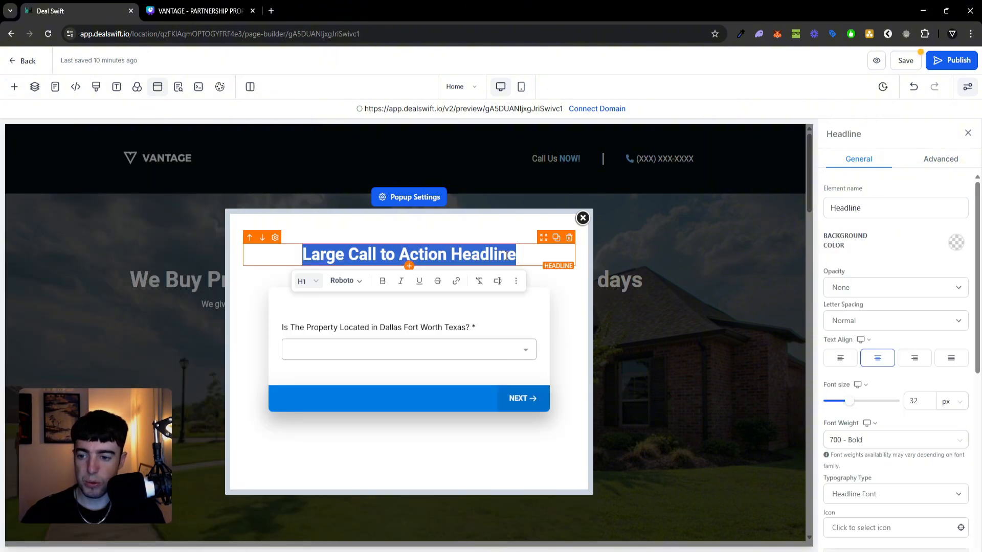
{"action": "type", "text": "Complete"}
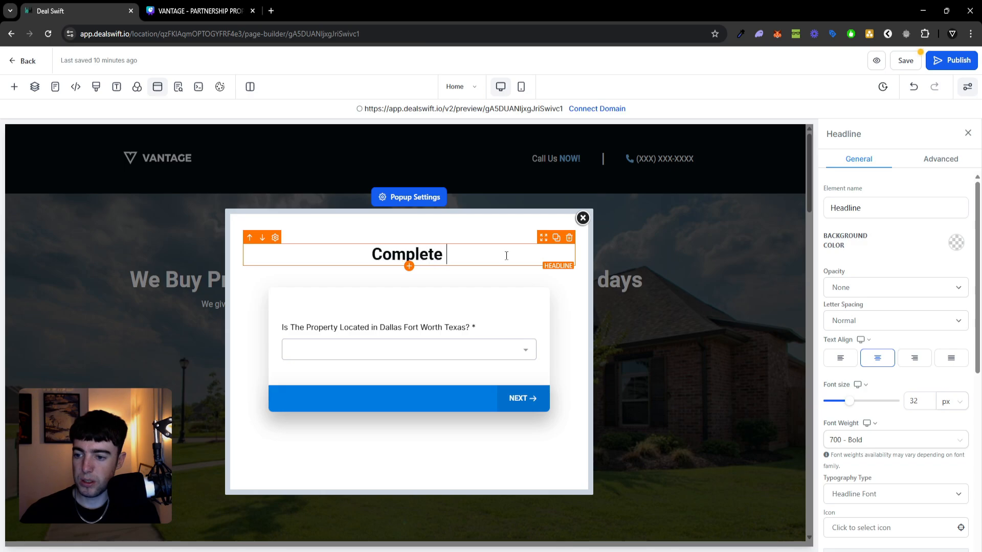
{"action": "type", "text": "The Form bel"}
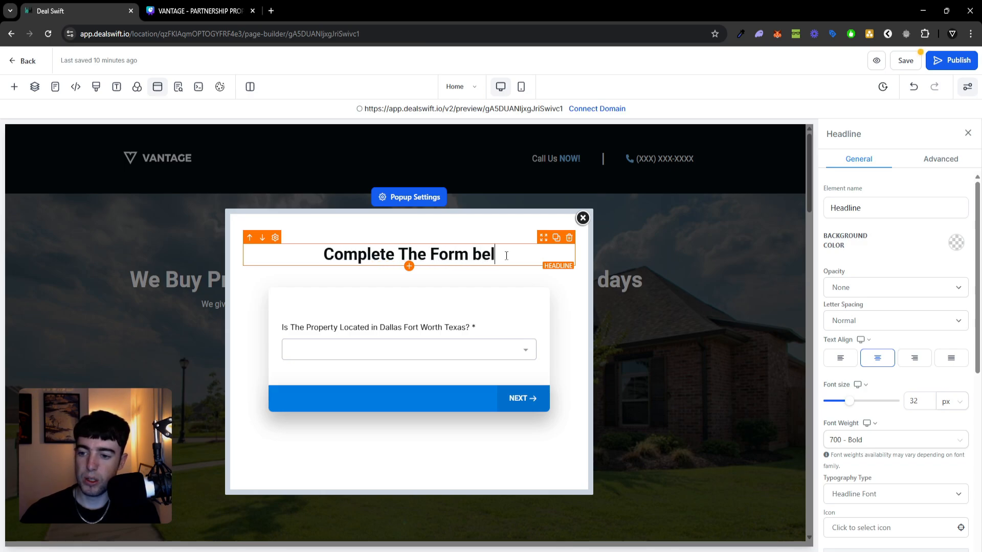
{"action": "key", "text": "BackSpace"}
{"action": "key", "text": "BackSpace"}
{"action": "key", "text": "BackSpace"}
{"action": "type", "text": "B"}
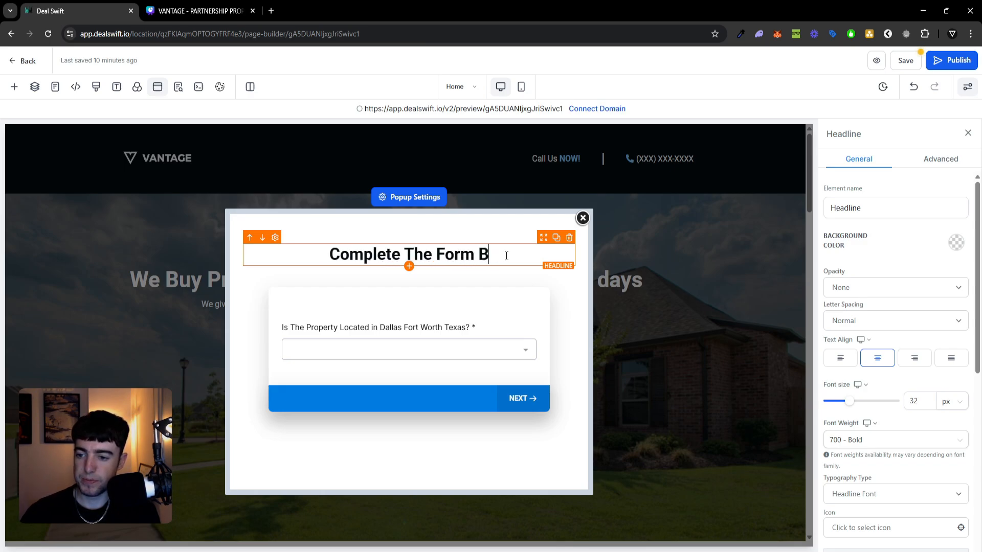
{"action": "type", "text": "elow F"}
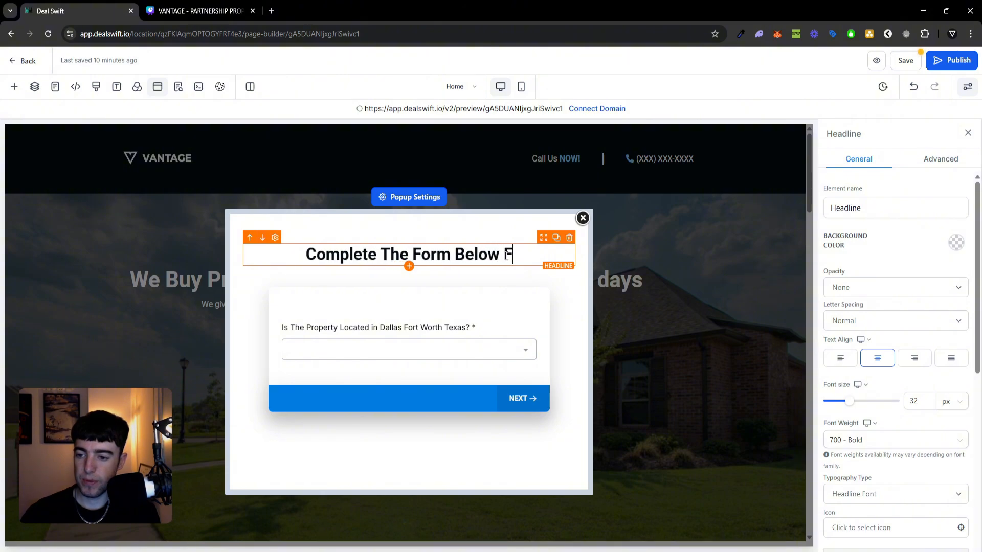
{"action": "type", "text": "or Your Cash Offer"}
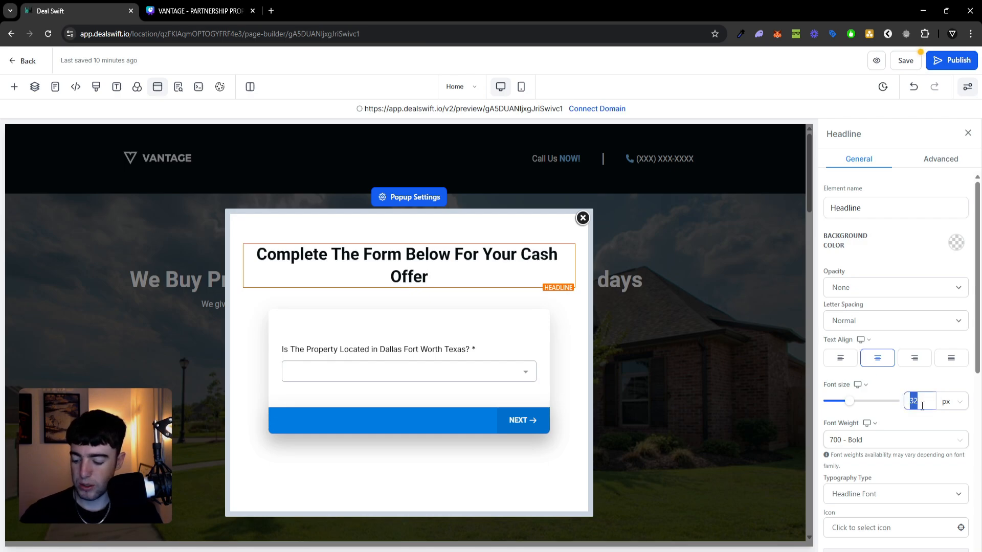
{"action": "left_click", "coordinate": [907, 390]}
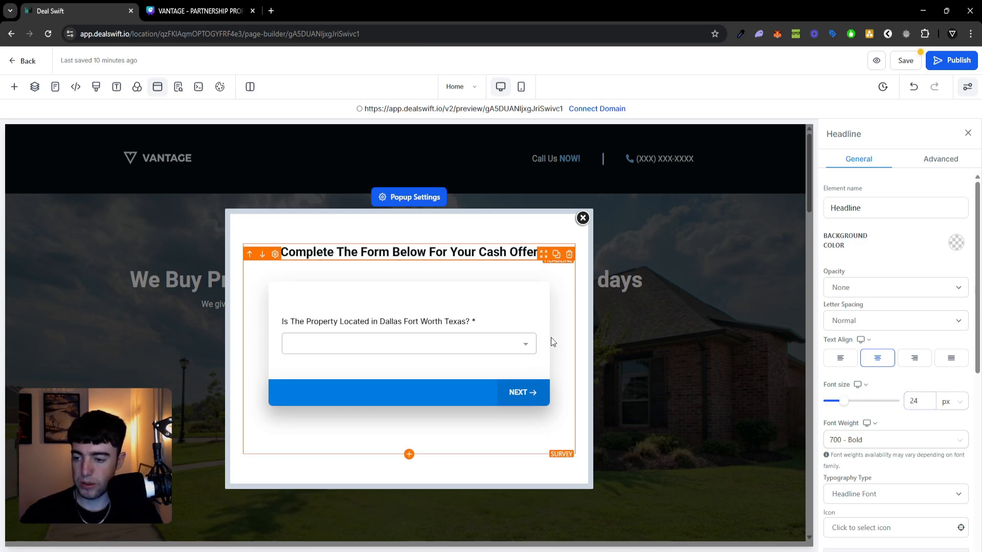
Duplicate the popup headline and move the copy below the survey
{"action": "left_click", "coordinate": [565, 347]}
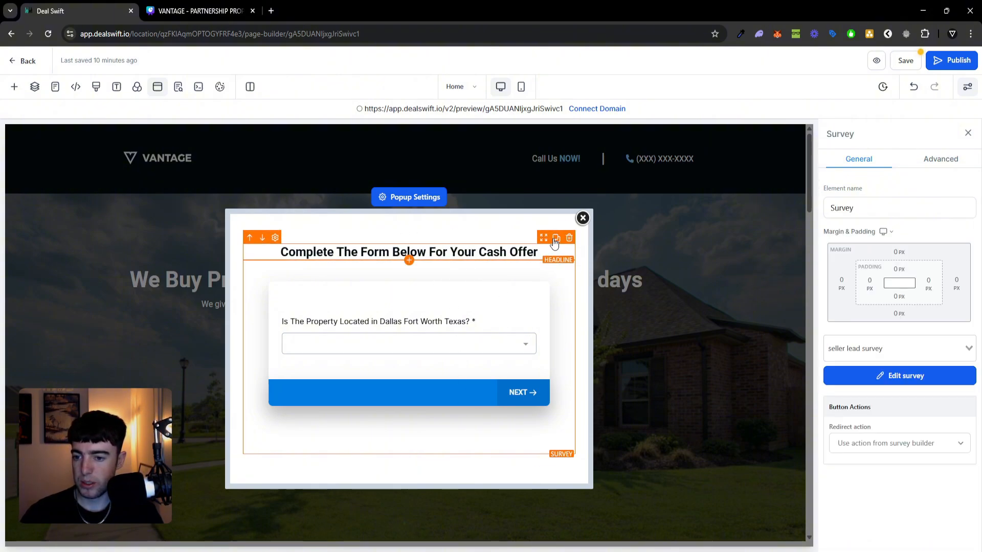
{"action": "left_click", "coordinate": [555, 239]}
{"action": "left_click_drag", "start_coordinate": [543, 255], "coordinate": [516, 427]}
Replace the text of the headline below the survey with "We will respond with your offer in under 24 Hours Guaranteed"
{"action": "triple_click", "coordinate": [459, 459]}
{"action": "type", "text": "We woi"}
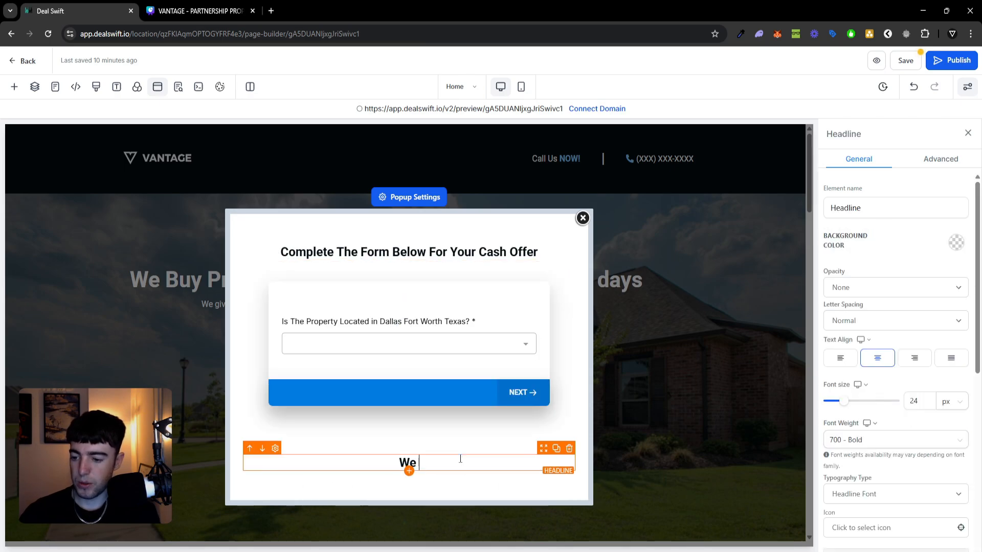
{"action": "key", "text": "BackSpace"}
{"action": "key", "text": "BackSpace"}
{"action": "type", "text": "ill respo"}
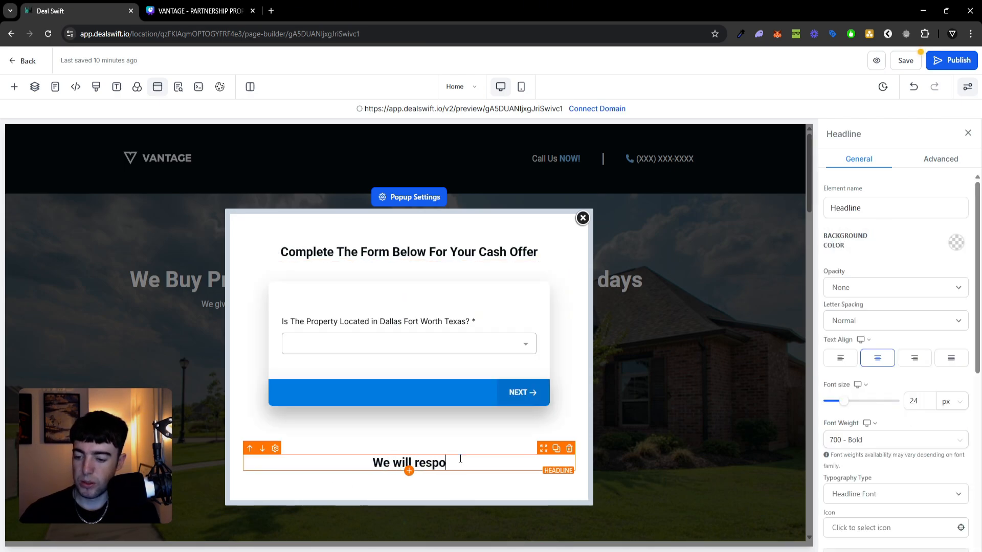
{"action": "type", "text": "nd with your offer "}
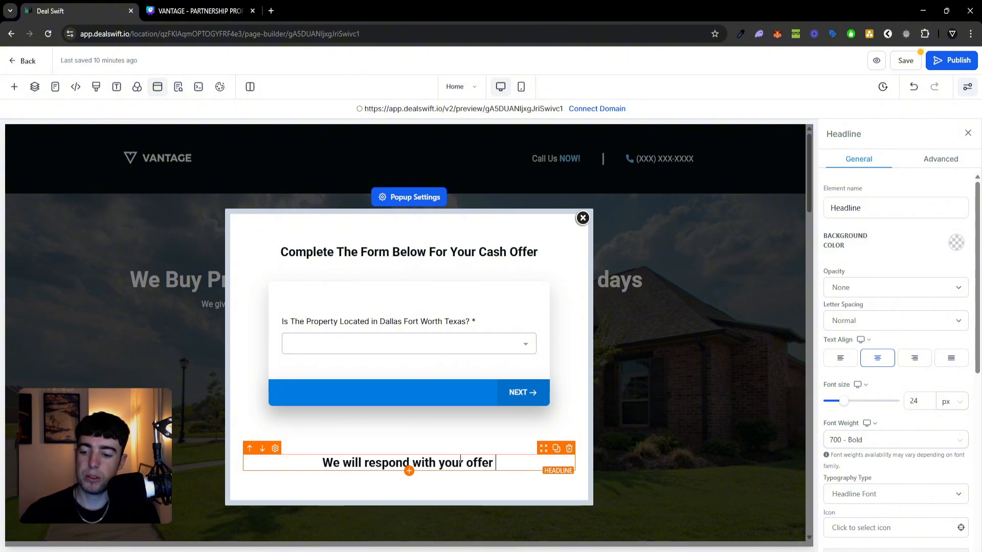
{"action": "type", "text": "in under 24 h"}
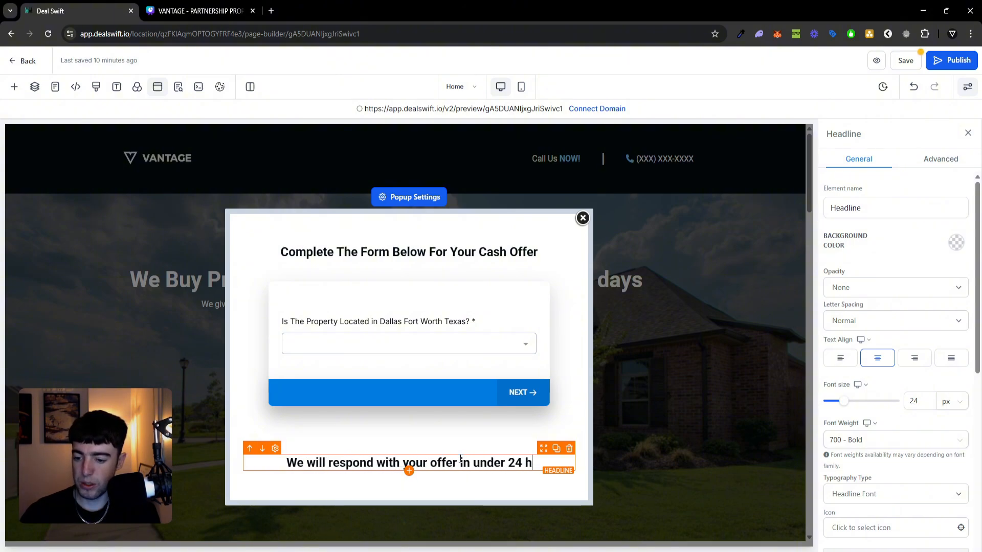
{"action": "key", "text": "BackSpace"}
{"action": "type", "text": "Hours"}
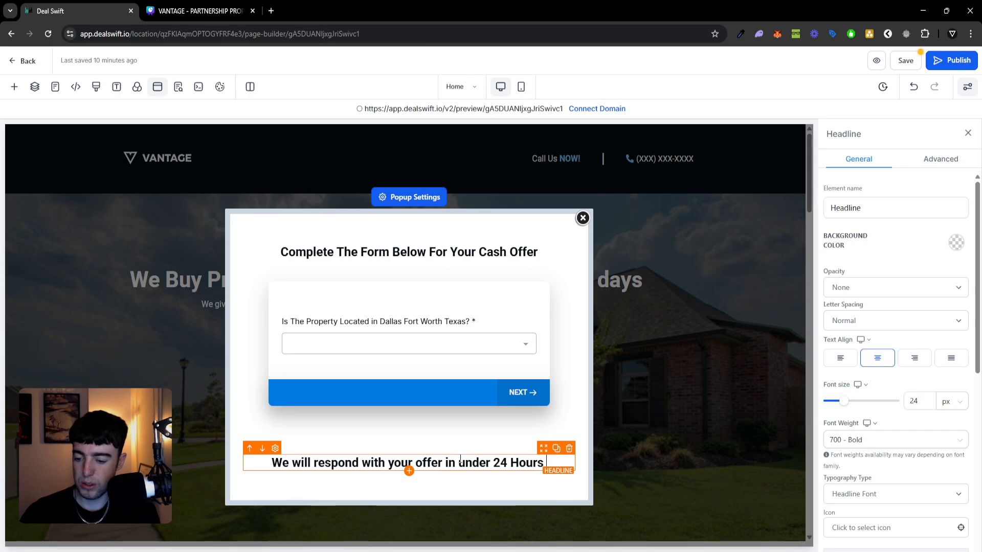
{"action": "type", "text": " Gaur"}
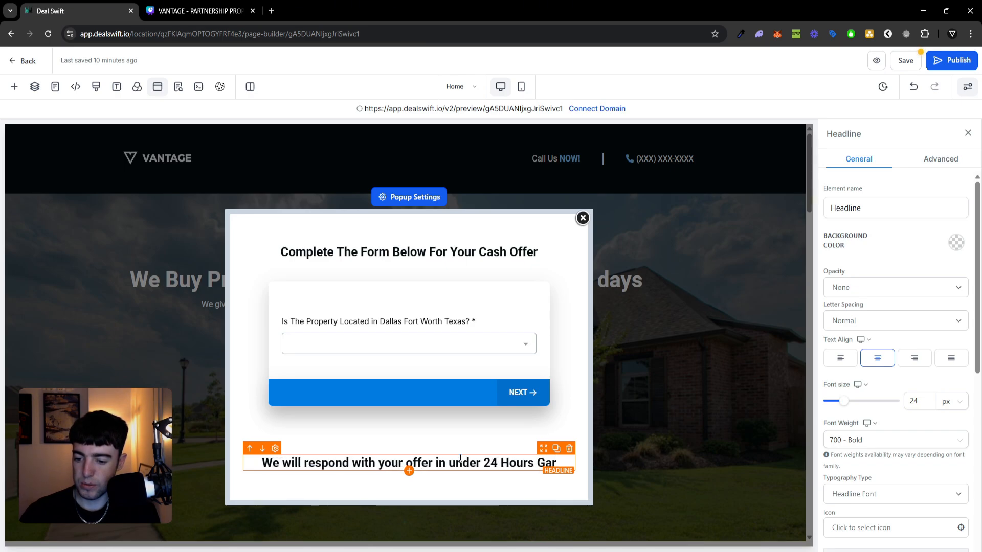
{"action": "type", "text": "anteed"}
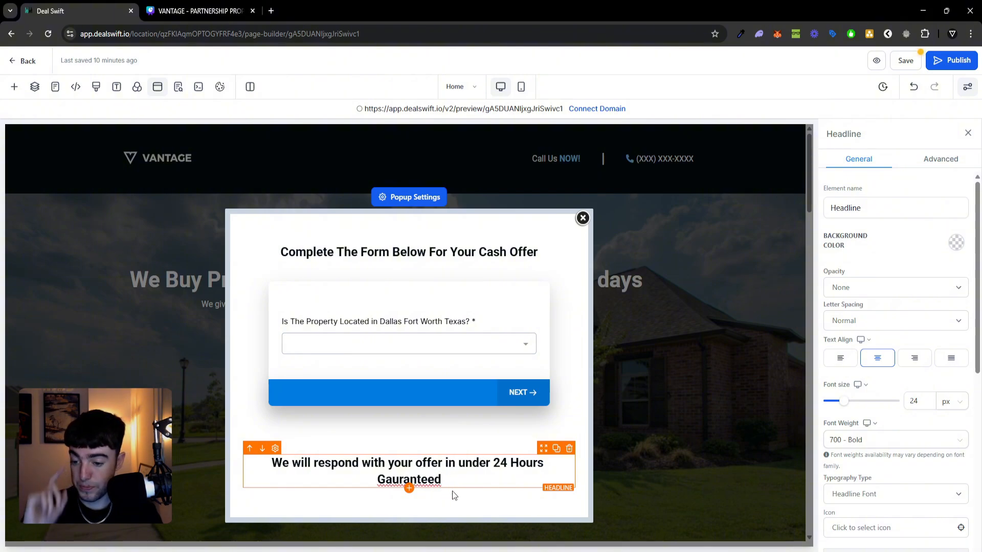
{"action": "double_click", "coordinate": [439, 484]}
{"action": "type", "text": "Guaranteed"}
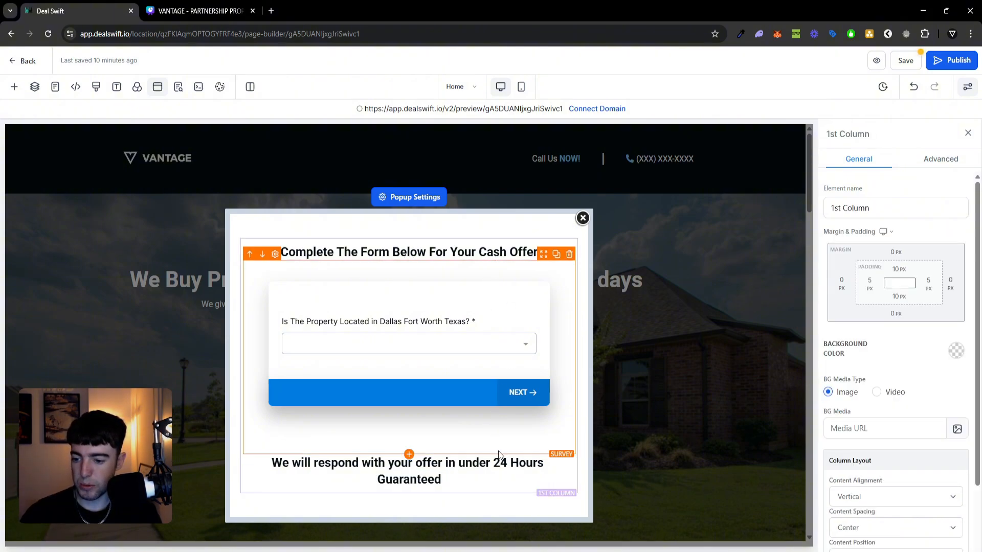
Set the font size of the headline below the survey to 18 px and save the page
{"action": "left_click", "coordinate": [495, 481]}
{"action": "double_click", "coordinate": [915, 402]}
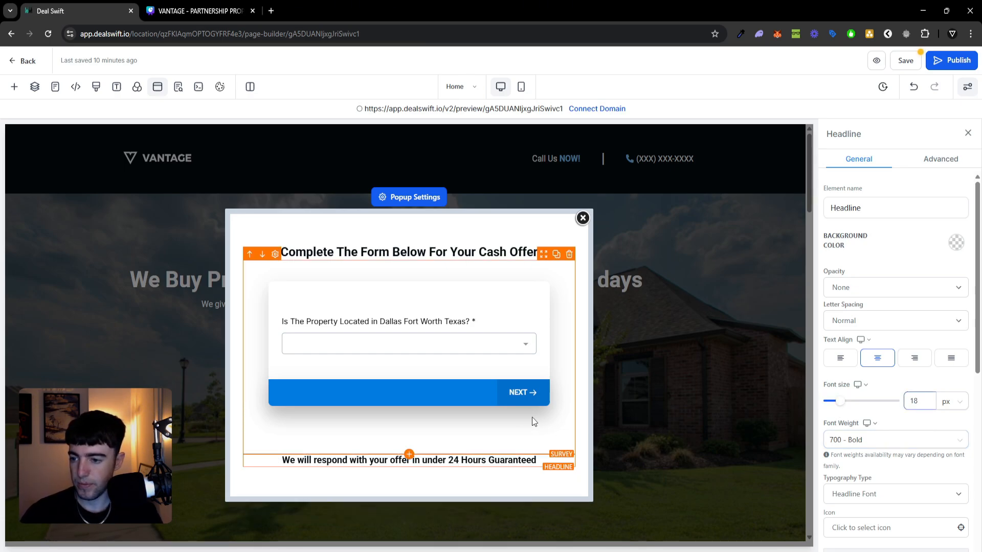
{"action": "left_click", "coordinate": [409, 259]}
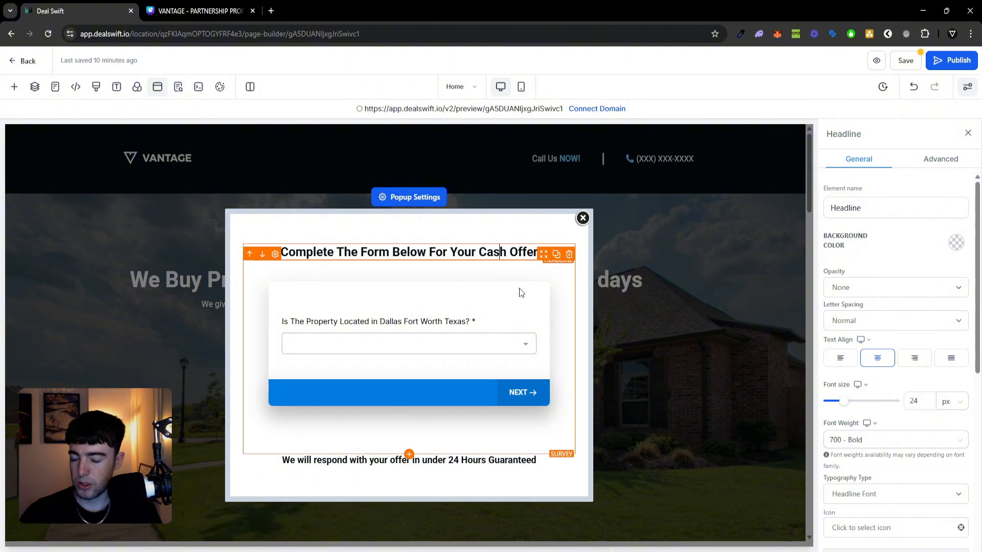
{"action": "left_click", "coordinate": [913, 62]}
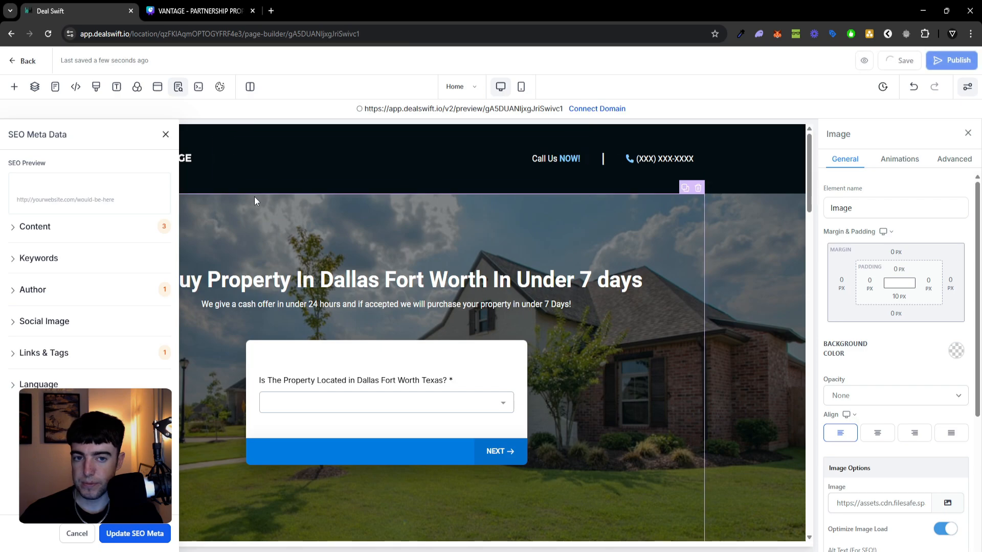
{"action": "left_click", "coordinate": [166, 134]}
Change the "Contact Us" button text beside the 7-day guarantee line to "GET YOUR OFFER NOW"
{"action": "scroll", "coordinate": [397, 324], "scroll_direction": "down", "scroll_amount": 3}
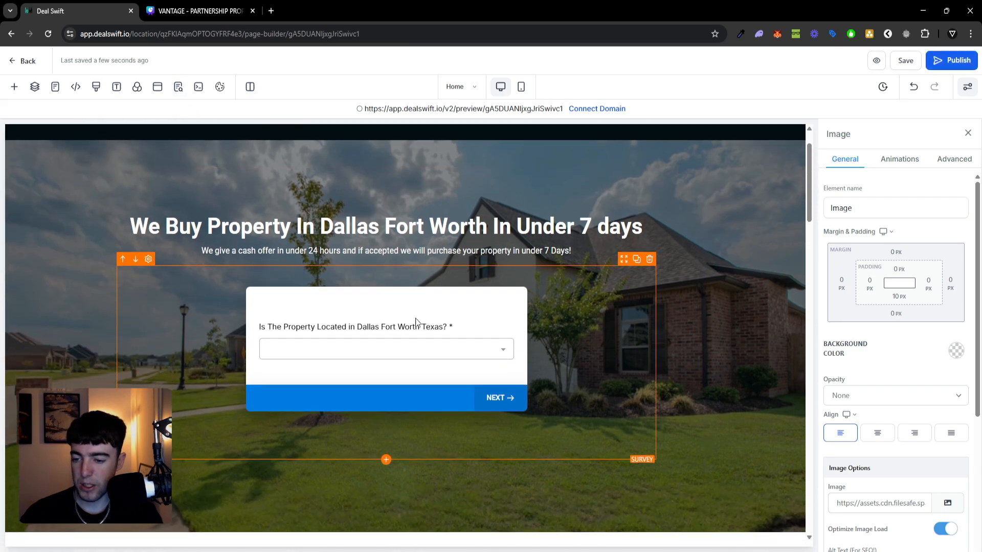
{"action": "scroll", "coordinate": [435, 348], "scroll_direction": "down", "scroll_amount": 7}
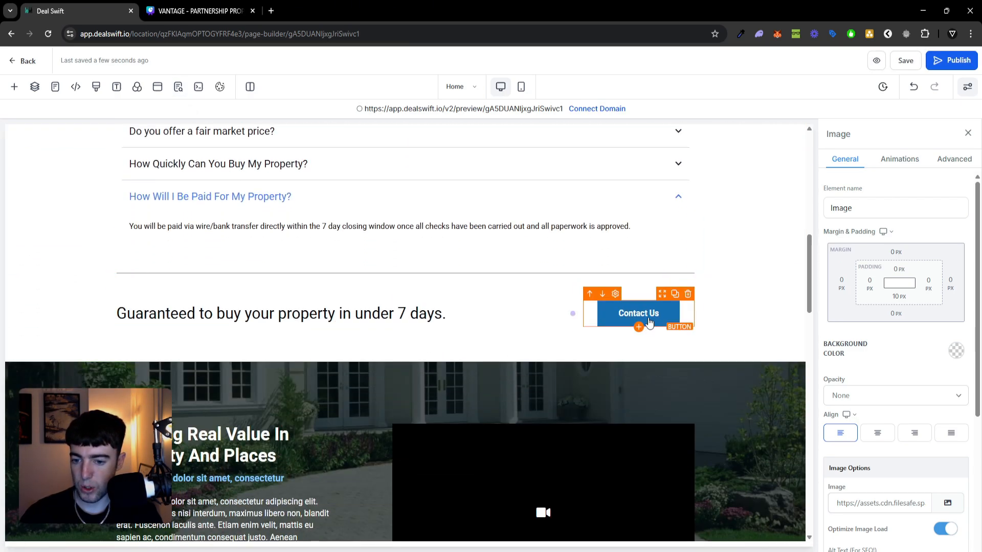
{"action": "left_click", "coordinate": [650, 325]}
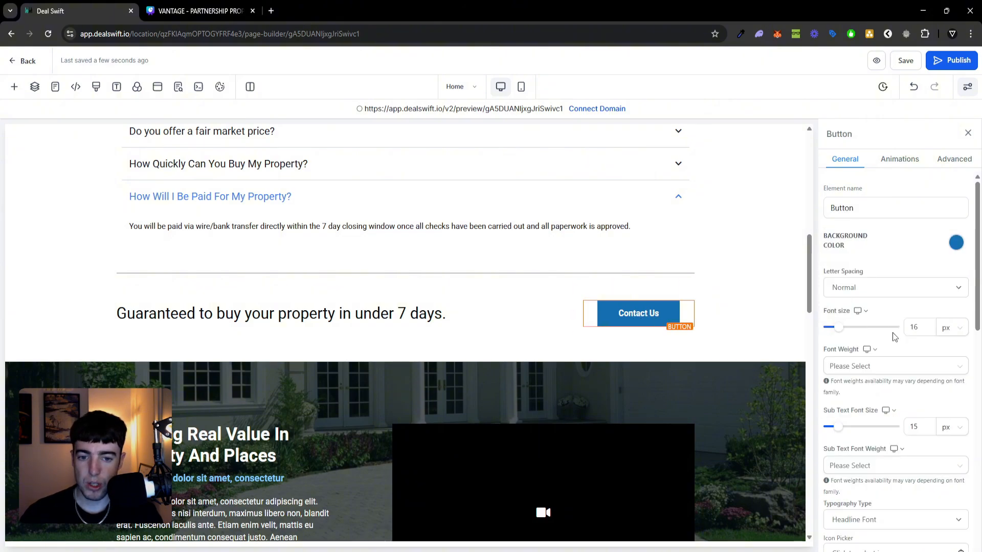
{"action": "scroll", "coordinate": [890, 357], "scroll_direction": "down", "scroll_amount": 10}
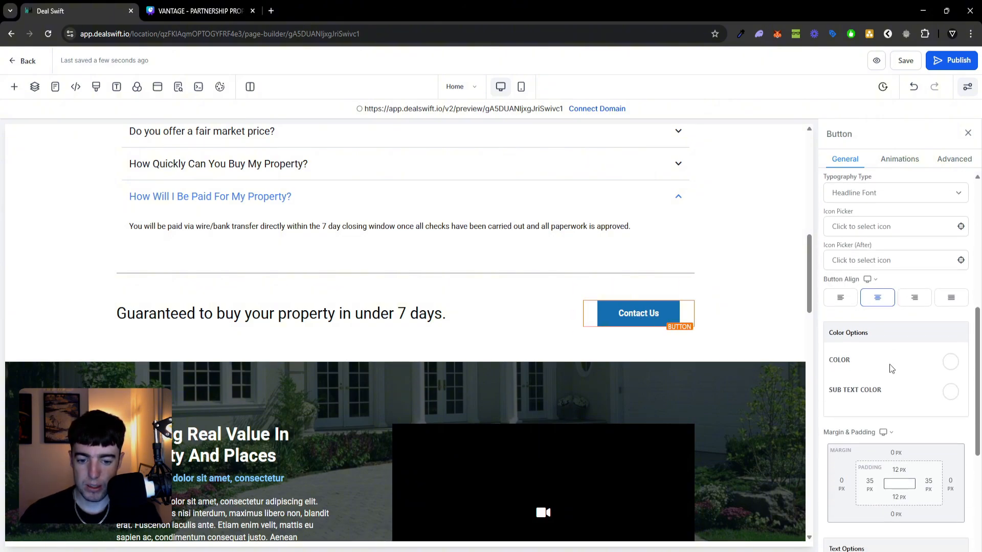
{"action": "triple_click", "coordinate": [884, 336]}
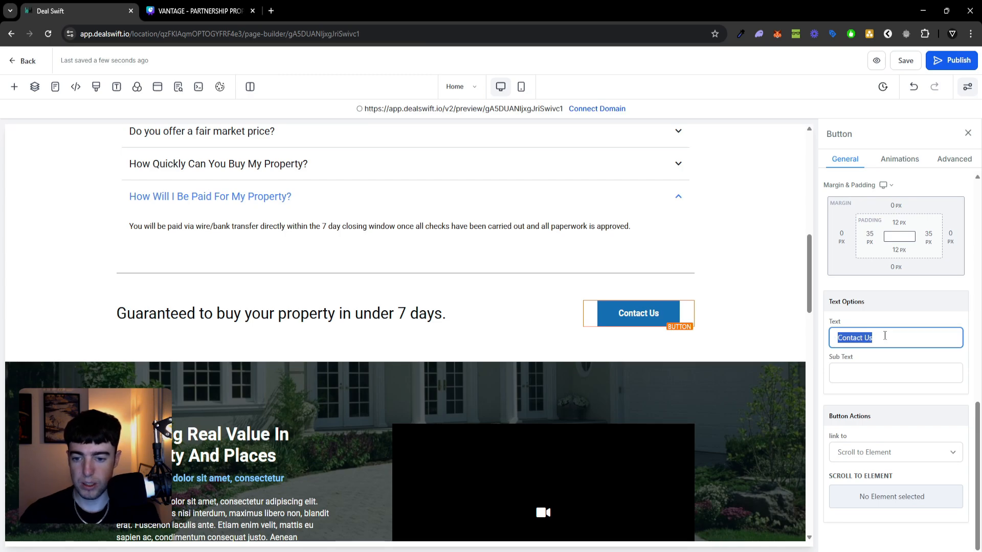
{"action": "type", "text": "GET O"}
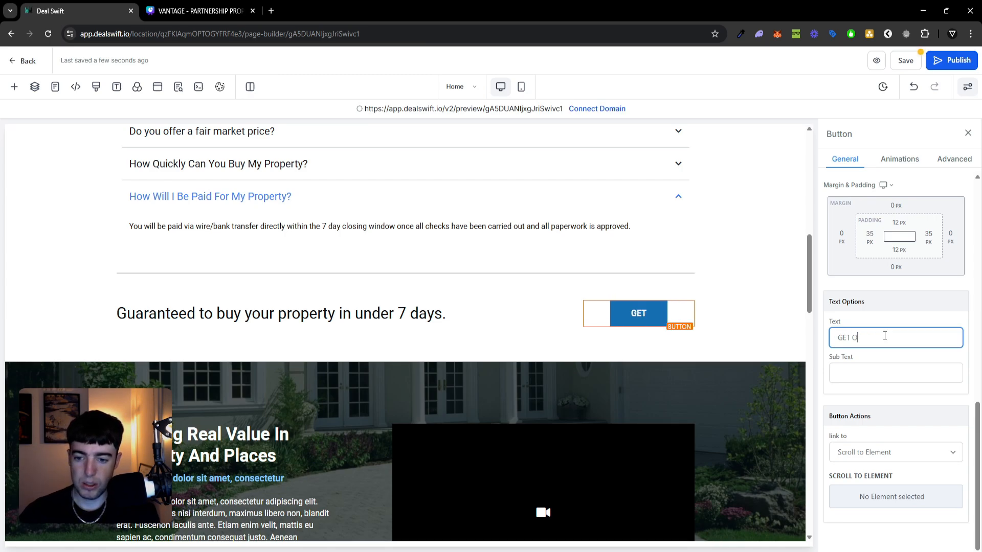
{"action": "key", "text": "BackSpace"}
{"action": "type", "text": "Y"}
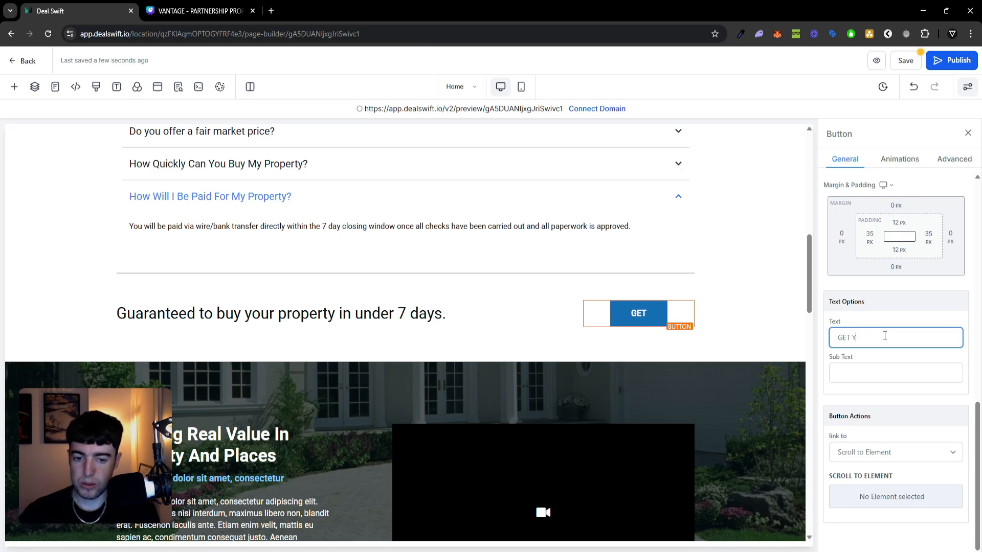
{"action": "type", "text": "OUR OFFER NOW"}
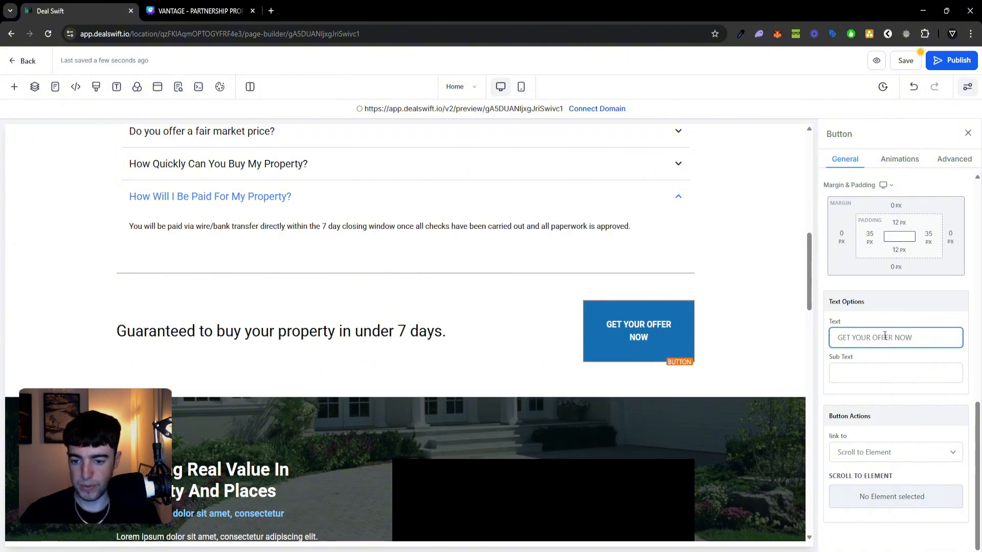
Set the left padding of the "GET YOUR OFFER NOW" button to 60 px
{"action": "left_click", "coordinate": [862, 237]}
{"action": "left_click", "coordinate": [869, 238]}
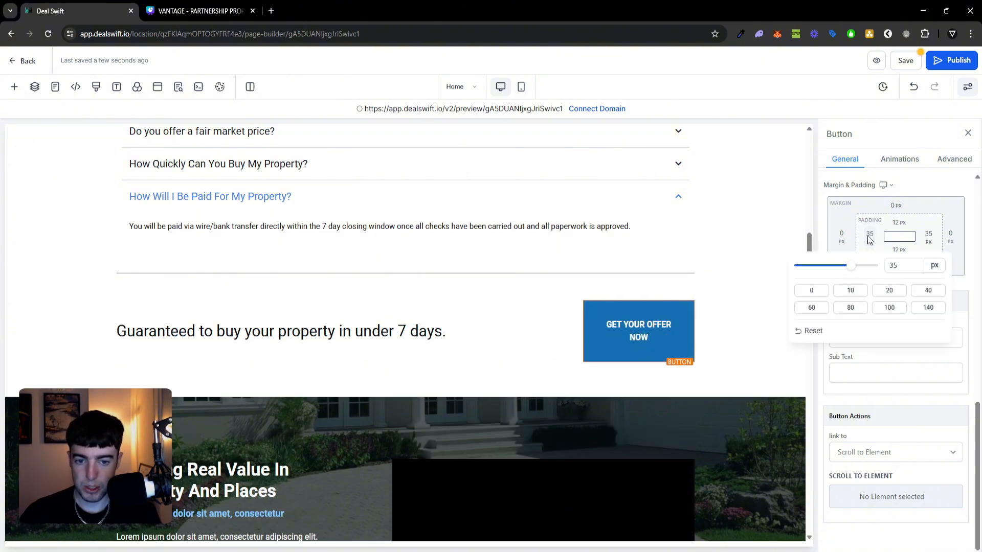
{"action": "left_click", "coordinate": [928, 291]}
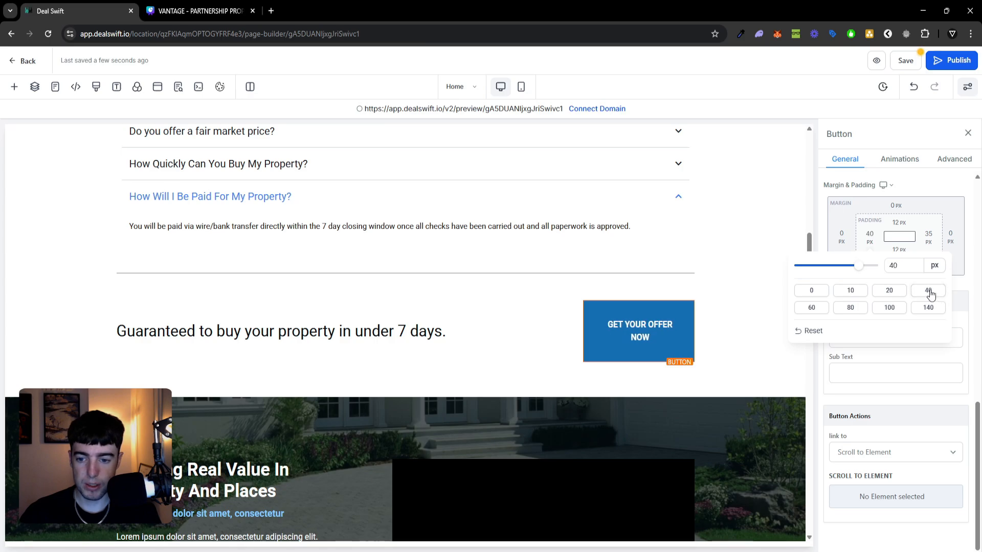
{"action": "left_click", "coordinate": [817, 310]}
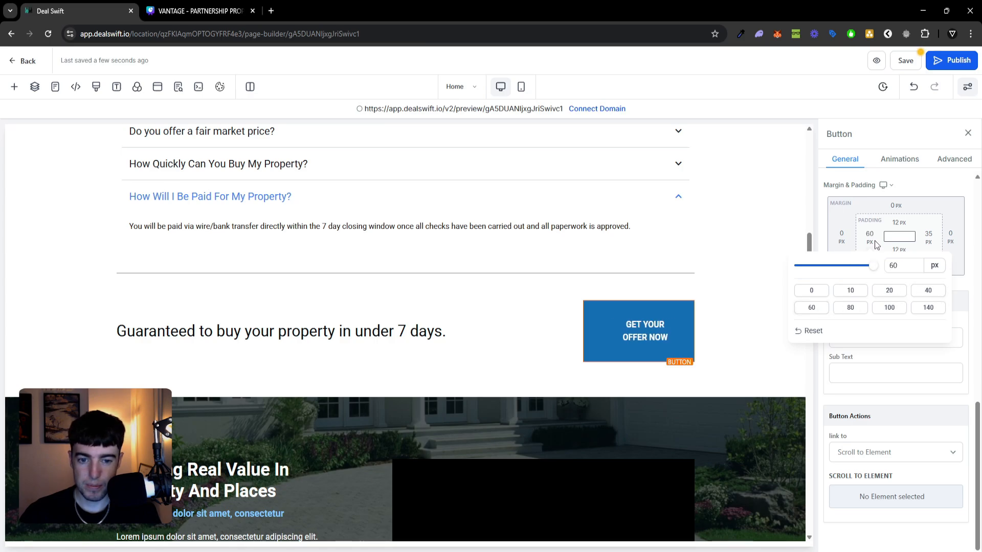
{"action": "left_click", "coordinate": [928, 236]}
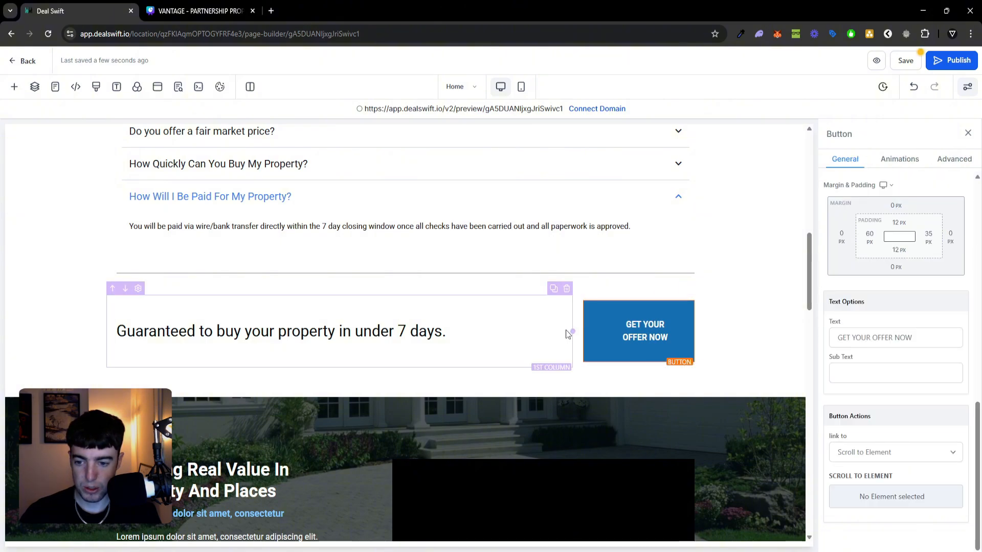
Widen the column holding the "GET YOUR OFFER NOW" button and set the button's left padding to 35 px
{"action": "left_click_drag", "start_coordinate": [569, 333], "coordinate": [535, 334]}
{"action": "left_click", "coordinate": [710, 320]}
{"action": "left_click", "coordinate": [675, 326]}
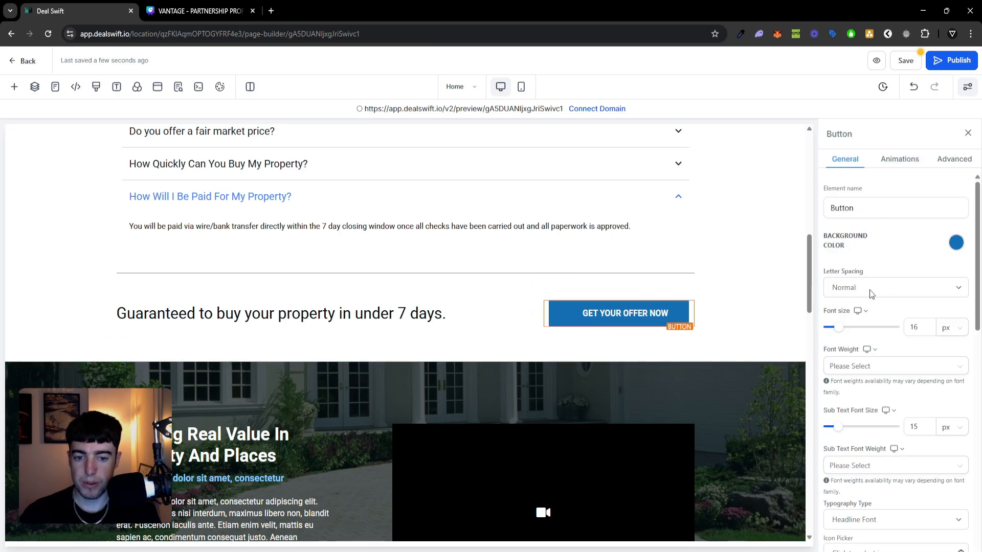
{"action": "scroll", "coordinate": [899, 385], "scroll_direction": "down", "scroll_amount": 8}
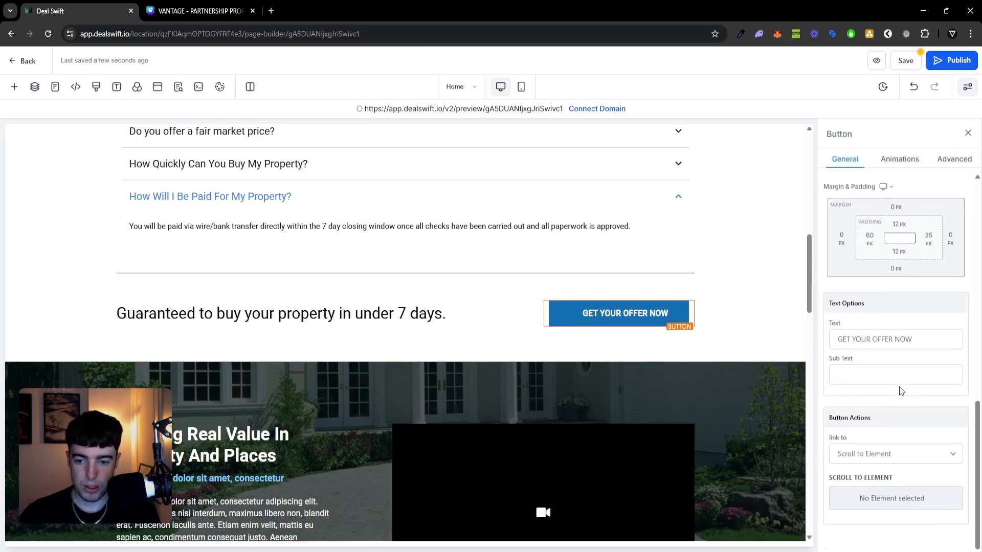
{"action": "scroll", "coordinate": [898, 387], "scroll_direction": "up", "scroll_amount": 4}
{"action": "left_click", "coordinate": [879, 406]}
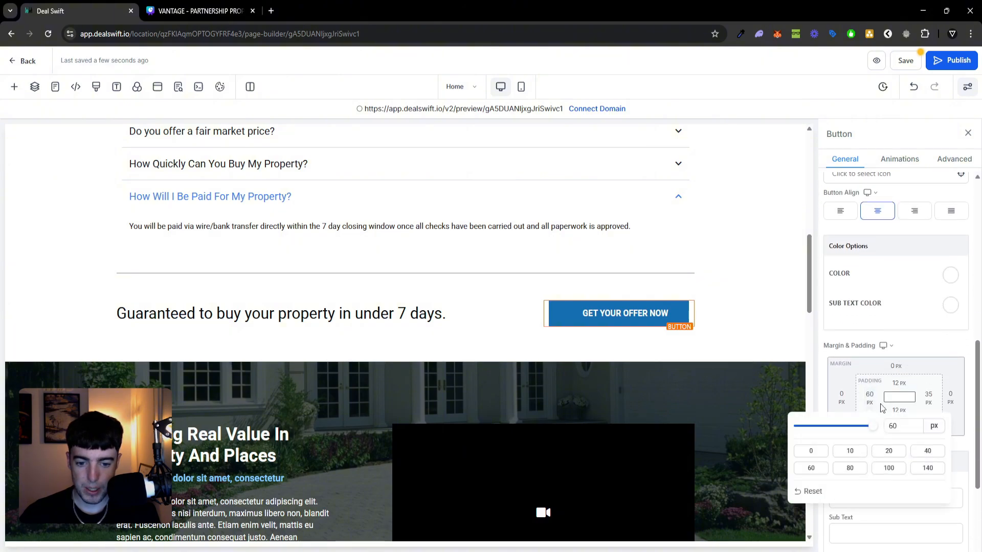
{"action": "double_click", "coordinate": [900, 426]}
{"action": "type", "text": "35"}
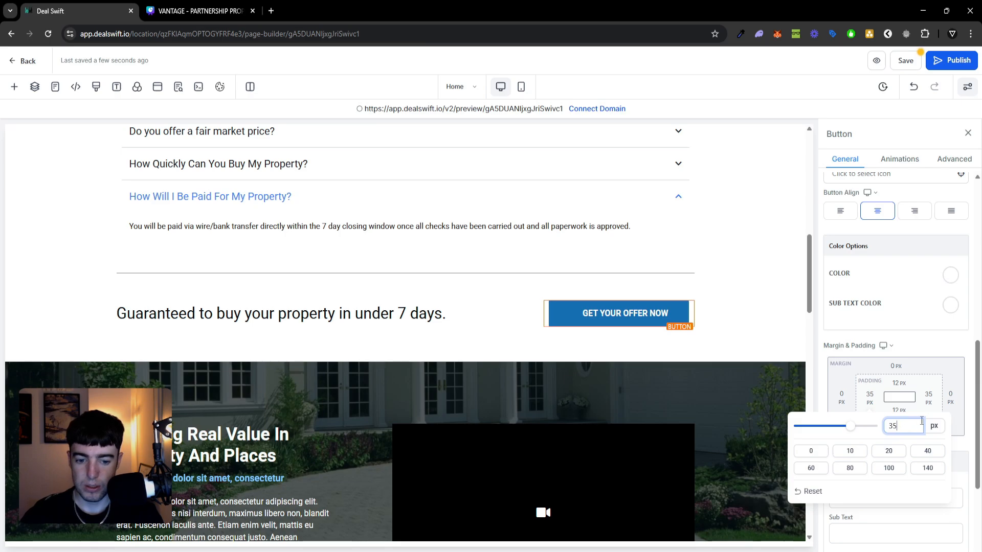
{"action": "left_click", "coordinate": [956, 432]}
{"action": "left_click", "coordinate": [671, 361]}
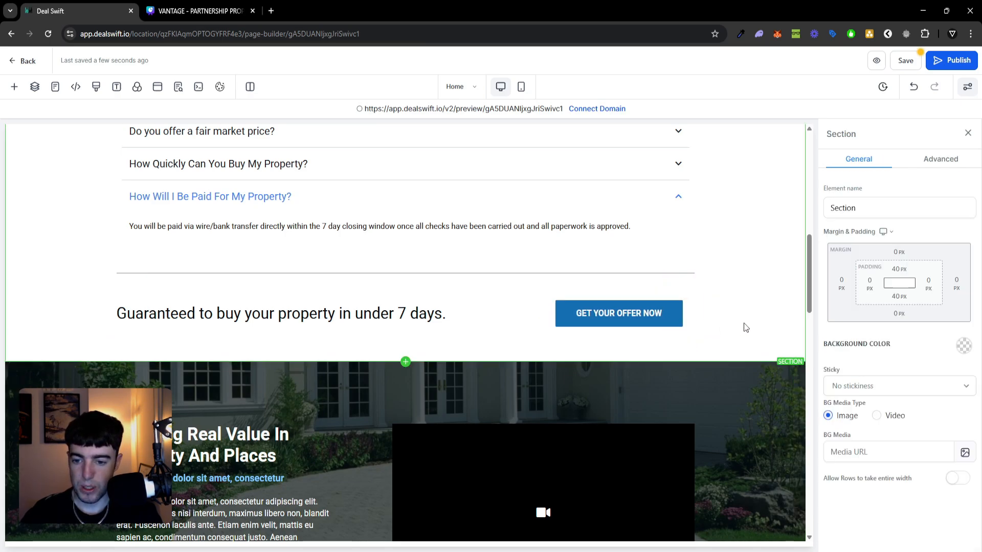
Set the action of the "GET YOUR OFFER NOW" button beside the 7-day guarantee line to "Open popup"
{"action": "left_click", "coordinate": [644, 321]}
{"action": "scroll", "coordinate": [897, 397], "scroll_direction": "down", "scroll_amount": 8}
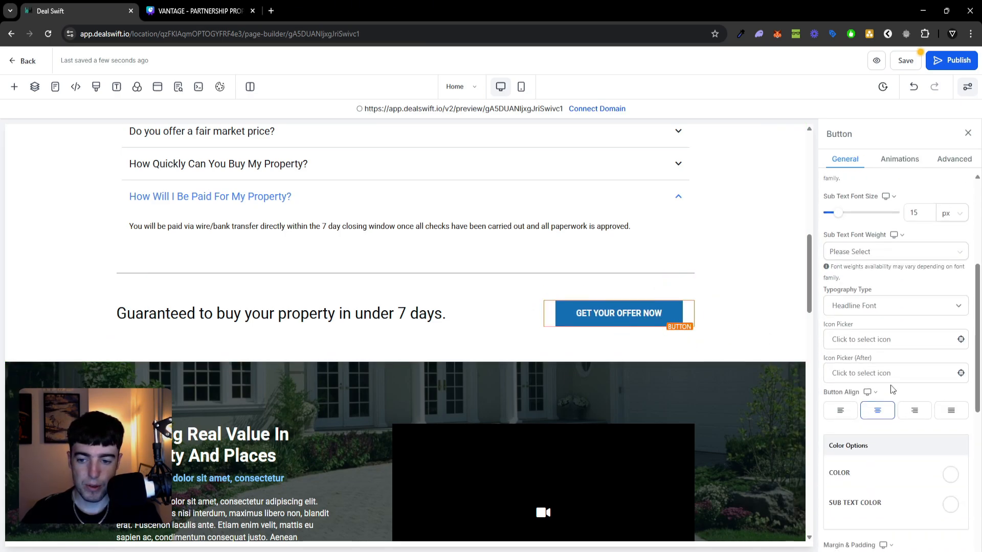
{"action": "left_click", "coordinate": [888, 445]}
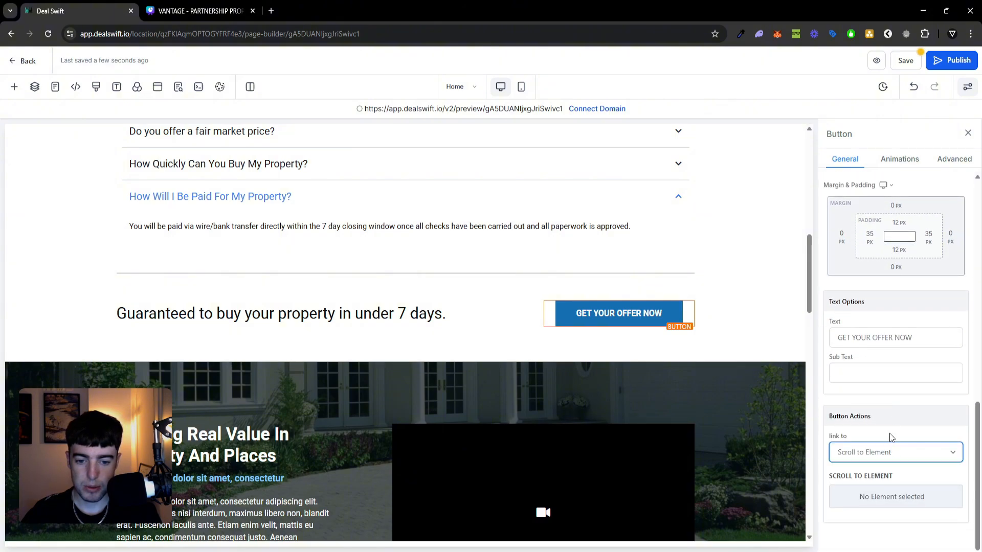
{"action": "left_click", "coordinate": [888, 434]}
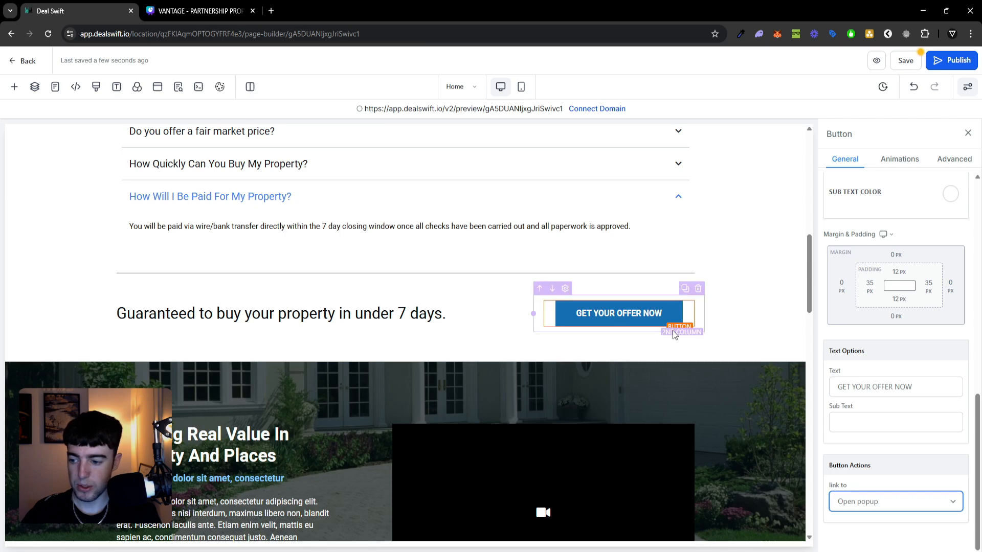
Replace the contact button in the video section with a duplicate of the "GET YOUR OFFER NOW" button
{"action": "left_click", "coordinate": [677, 310]}
{"action": "left_click", "coordinate": [675, 294]}
{"action": "scroll", "coordinate": [607, 362], "scroll_direction": "down", "scroll_amount": 3}
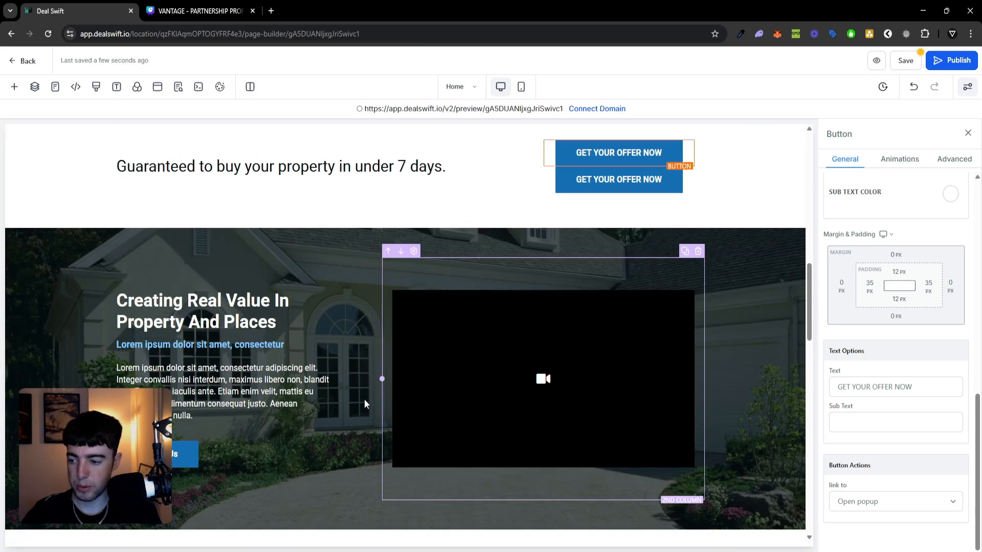
{"action": "left_click", "coordinate": [326, 435]}
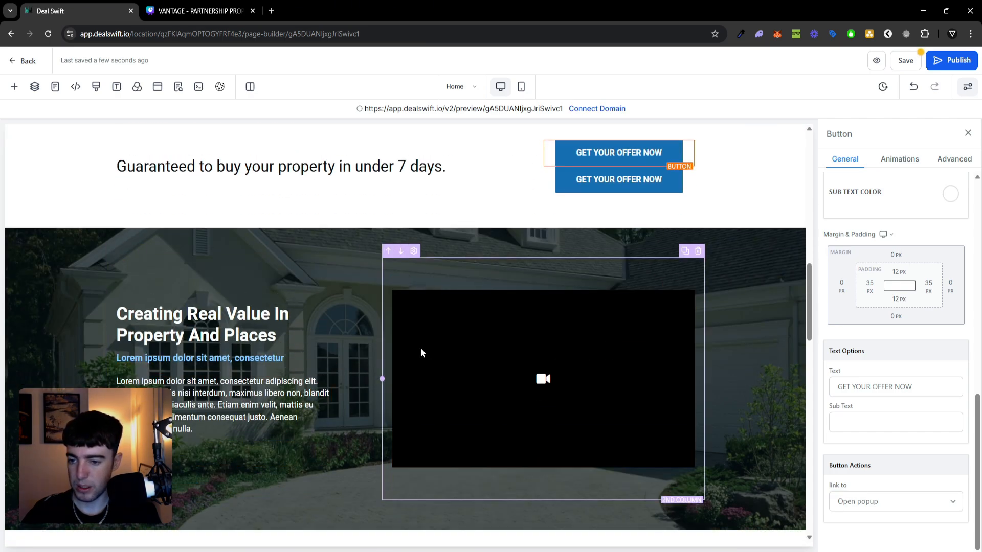
{"action": "left_click_drag", "start_coordinate": [506, 284], "coordinate": [306, 426]}
Duplicate the video section's "GET YOUR OFFER NOW" button and place the copy below the Instant Offer text
{"action": "scroll", "coordinate": [373, 412], "scroll_direction": "down", "scroll_amount": 4}
{"action": "scroll", "coordinate": [373, 411], "scroll_direction": "down", "scroll_amount": 2}
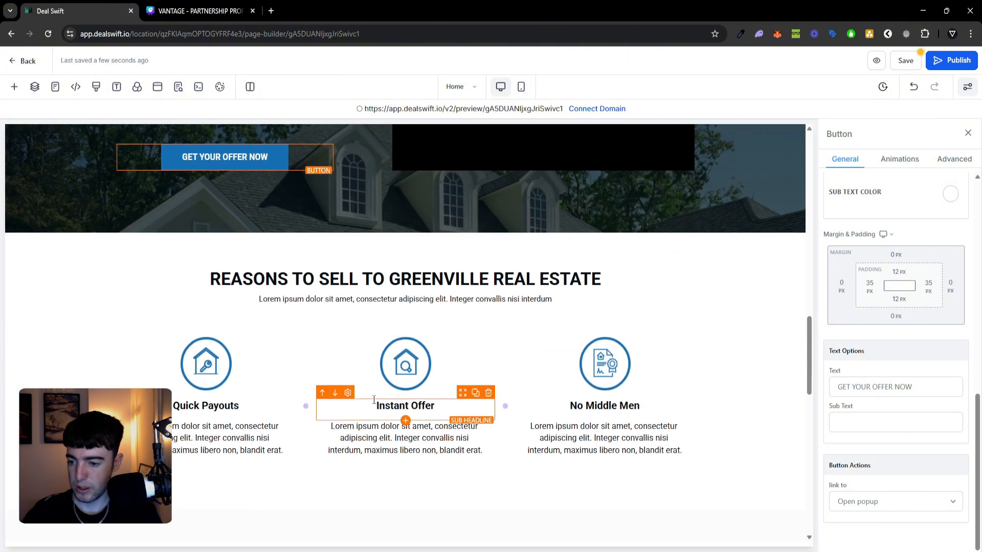
{"action": "scroll", "coordinate": [310, 376], "scroll_direction": "up", "scroll_amount": 1}
{"action": "left_click", "coordinate": [314, 141]}
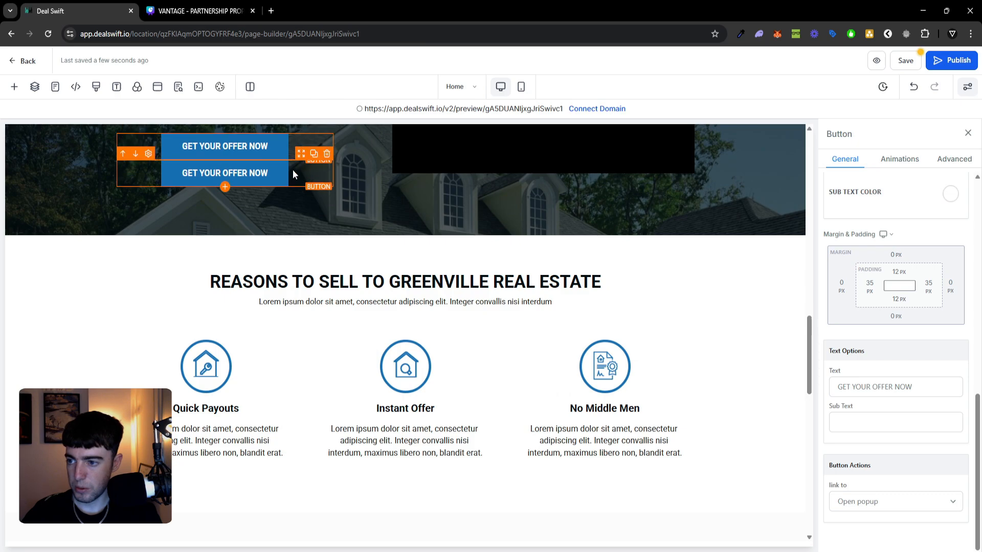
{"action": "left_click_drag", "start_coordinate": [303, 162], "coordinate": [442, 470]}
{"action": "scroll", "coordinate": [454, 471], "scroll_direction": "down", "scroll_amount": 2}
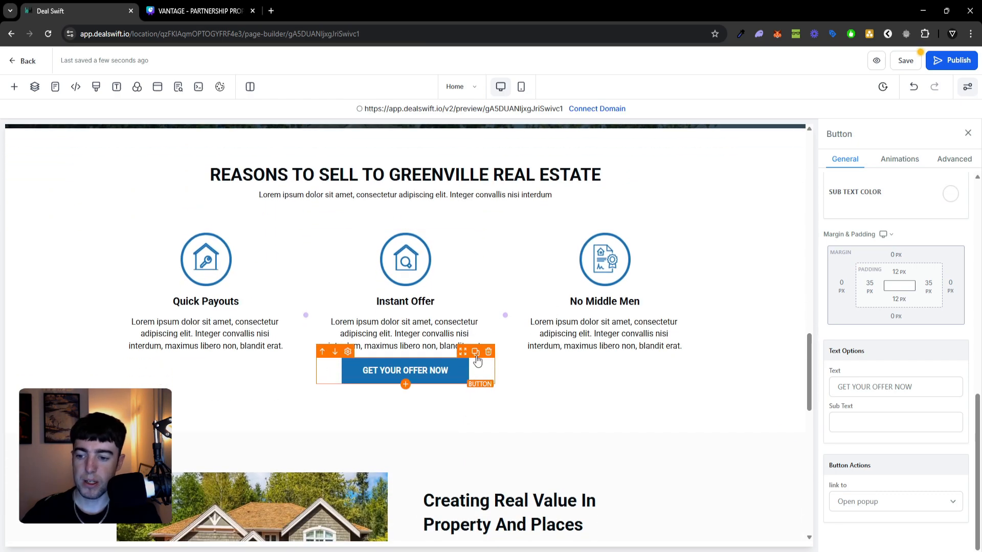
Duplicate the Instant Offer button twice and place the copies below the Quick Payouts and No Middle Men texts
{"action": "left_click", "coordinate": [474, 351]}
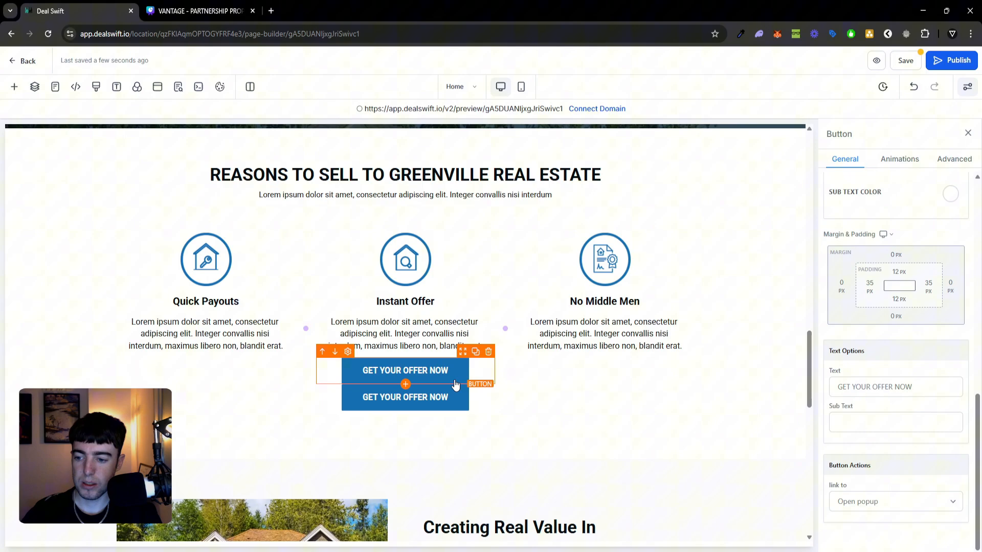
{"action": "left_click", "coordinate": [276, 379]}
{"action": "left_click_drag", "start_coordinate": [456, 390], "coordinate": [282, 371]}
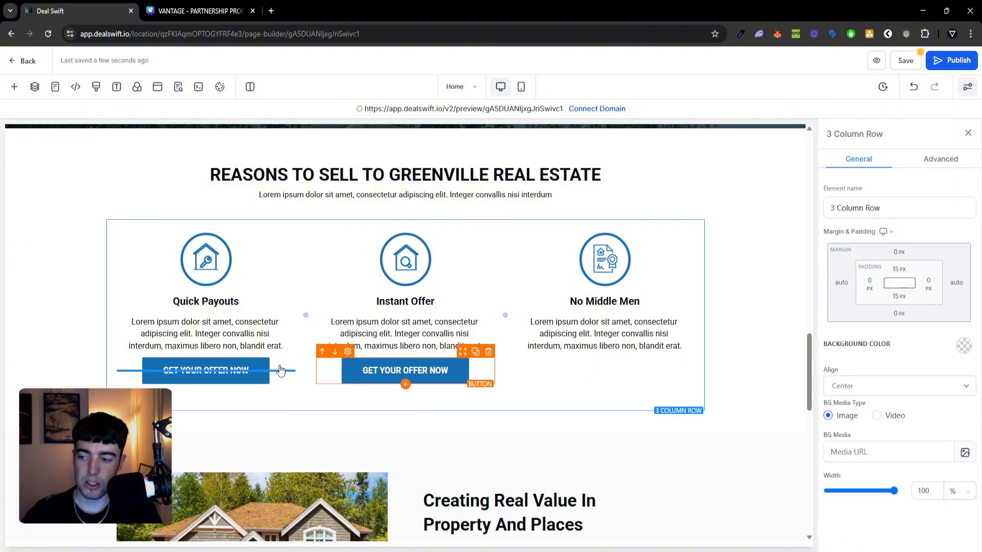
{"action": "left_click", "coordinate": [475, 353]}
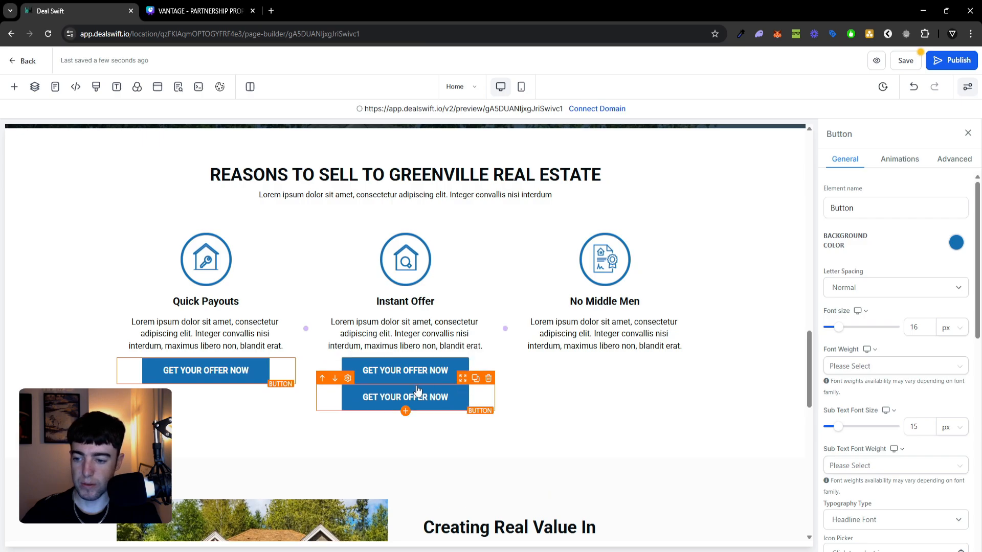
{"action": "left_click_drag", "start_coordinate": [515, 386], "coordinate": [613, 373]}
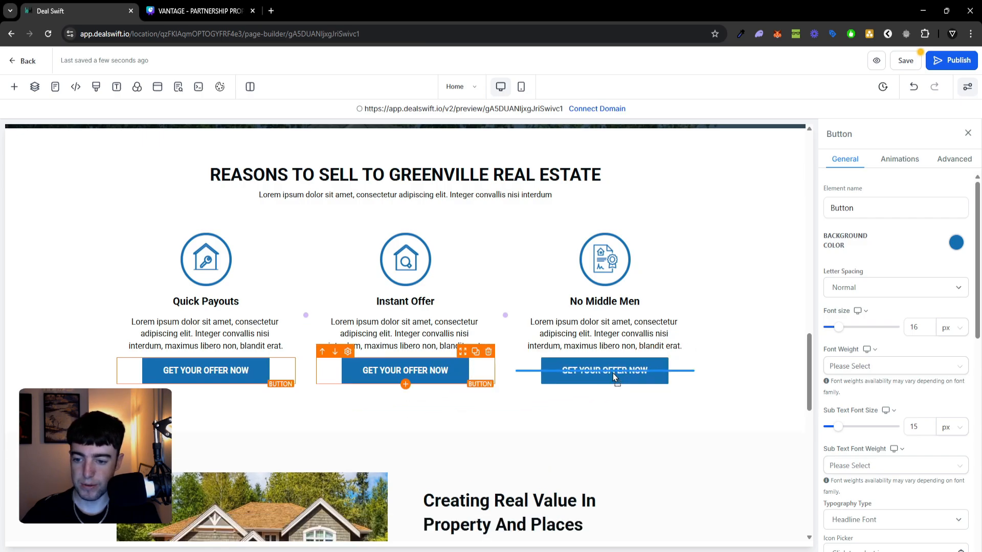
{"action": "left_click", "coordinate": [693, 457]}
Replace the "Contact Us" button in the house photo section with a "GET YOUR OFFER NOW" button below the bold closing text
{"action": "scroll", "coordinate": [693, 456], "scroll_direction": "down", "scroll_amount": 5}
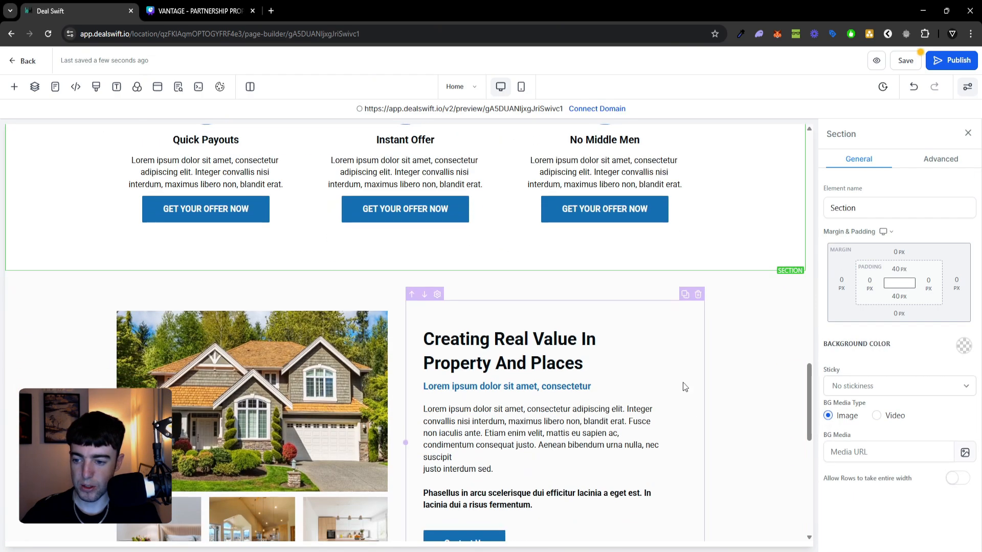
{"action": "scroll", "coordinate": [663, 425], "scroll_direction": "up", "scroll_amount": 3}
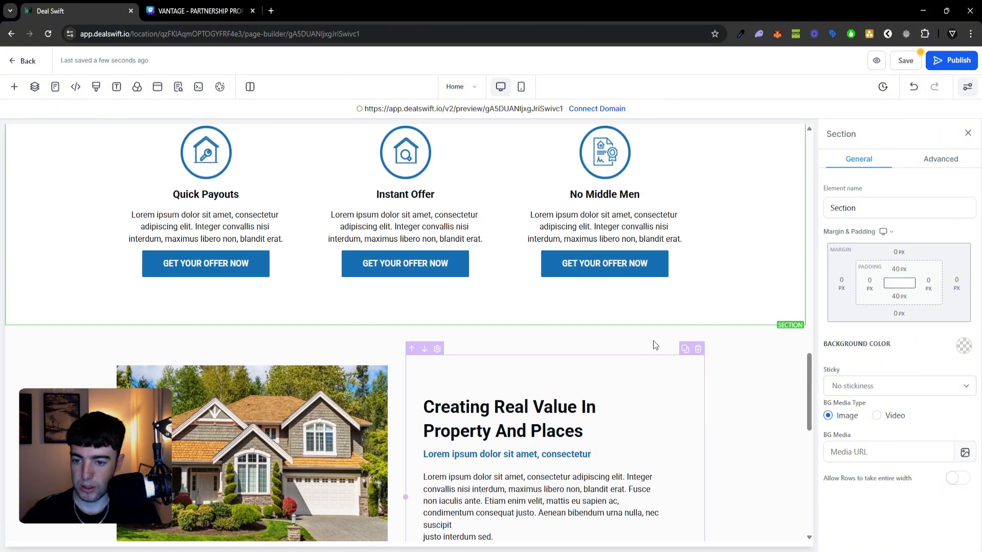
{"action": "left_click_drag", "start_coordinate": [679, 277], "coordinate": [662, 453]}
{"action": "scroll", "coordinate": [660, 445], "scroll_direction": "down", "scroll_amount": 3}
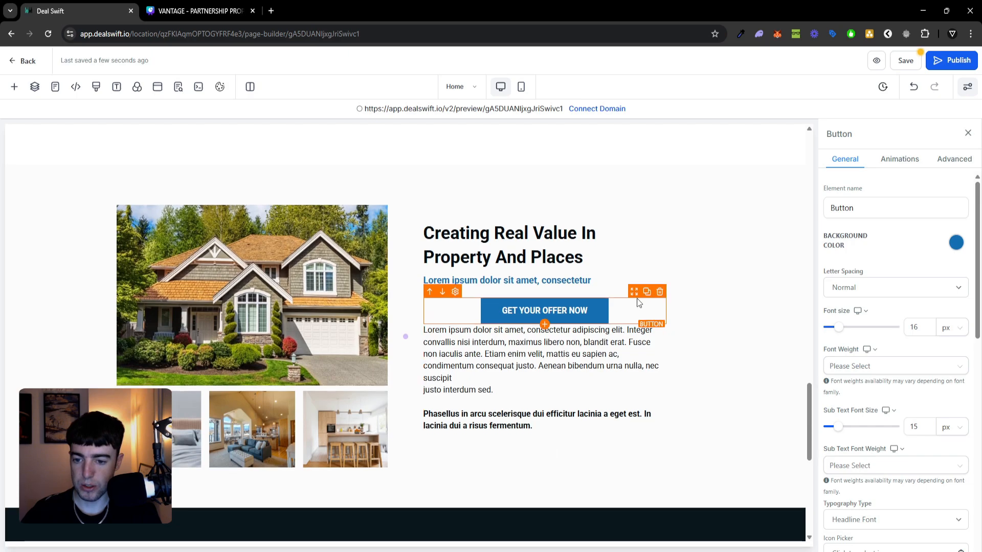
{"action": "left_click_drag", "start_coordinate": [635, 295], "coordinate": [637, 403]}
{"action": "left_click", "coordinate": [727, 406]}
Check the remaining sections for buttons and preview the page, reviewing its layout from the hero to the reasons section
{"action": "scroll", "coordinate": [710, 404], "scroll_direction": "down", "scroll_amount": 7}
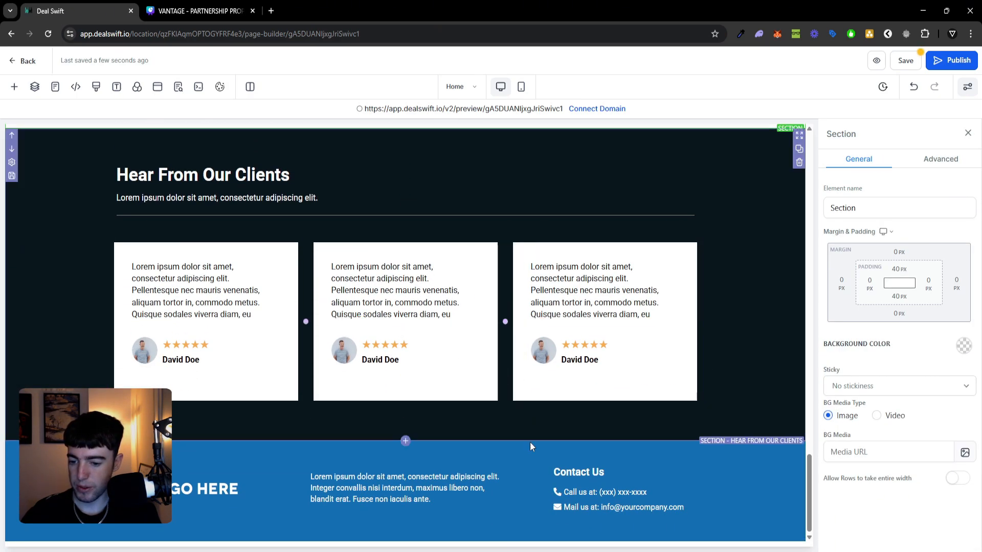
{"action": "scroll", "coordinate": [530, 442], "scroll_direction": "up", "scroll_amount": 15}
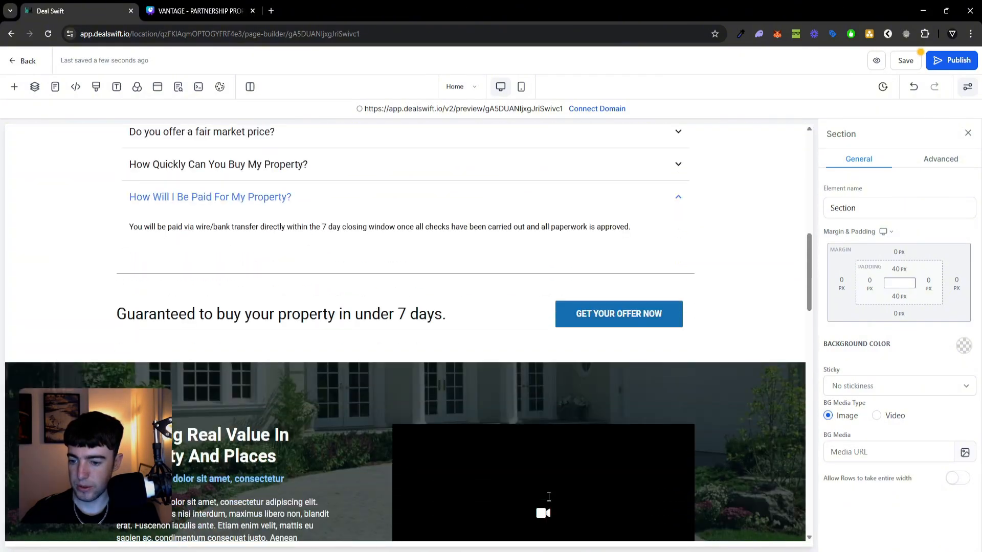
{"action": "scroll", "coordinate": [548, 497], "scroll_direction": "down", "scroll_amount": 3}
{"action": "scroll", "coordinate": [547, 494], "scroll_direction": "up", "scroll_amount": 15}
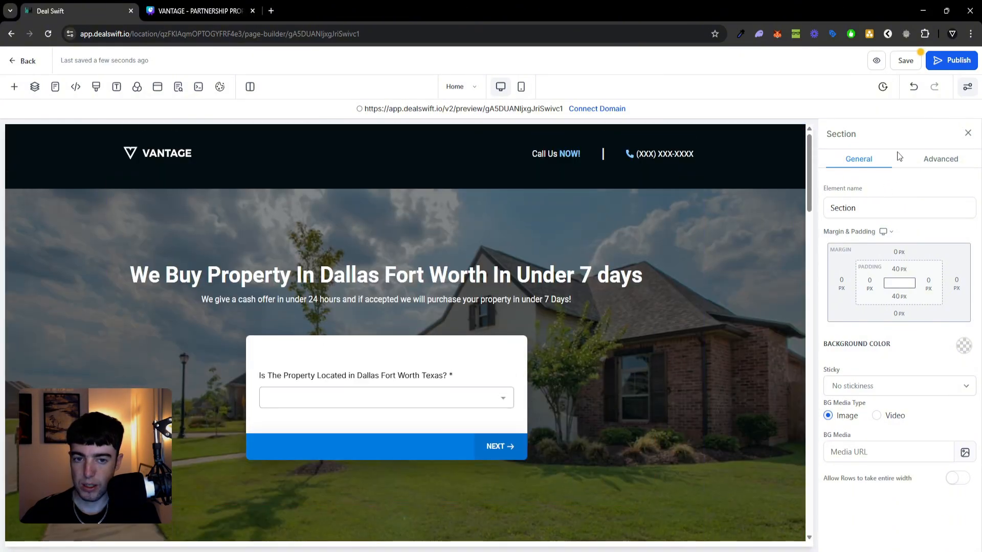
{"action": "left_click", "coordinate": [876, 60]}
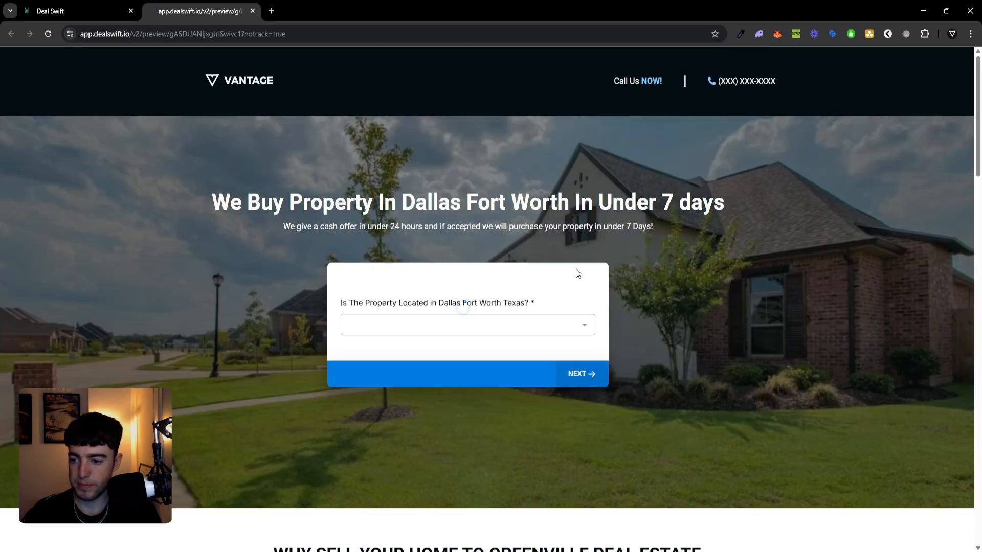
{"action": "scroll", "coordinate": [569, 275], "scroll_direction": "down", "scroll_amount": 10}
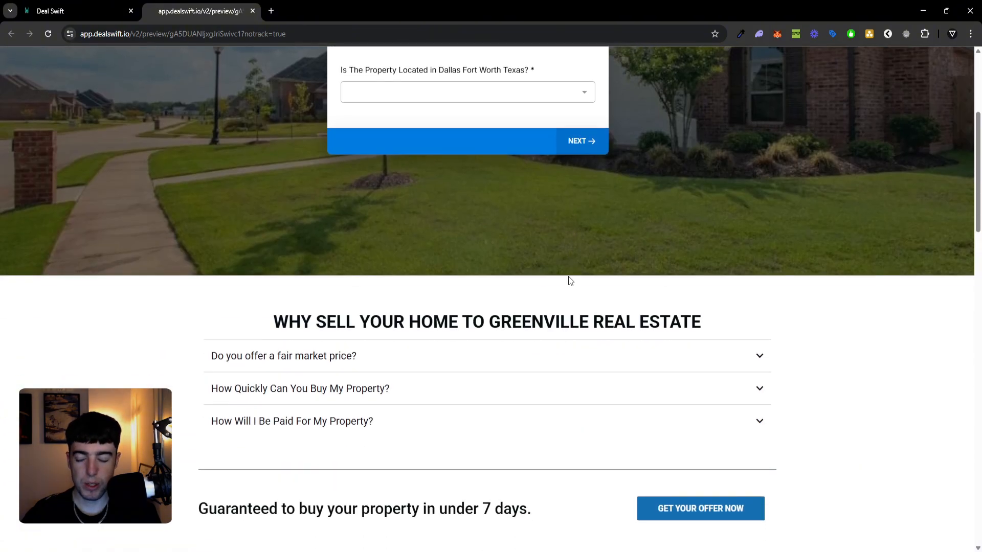
{"action": "scroll", "coordinate": [569, 282], "scroll_direction": "down", "scroll_amount": 10}
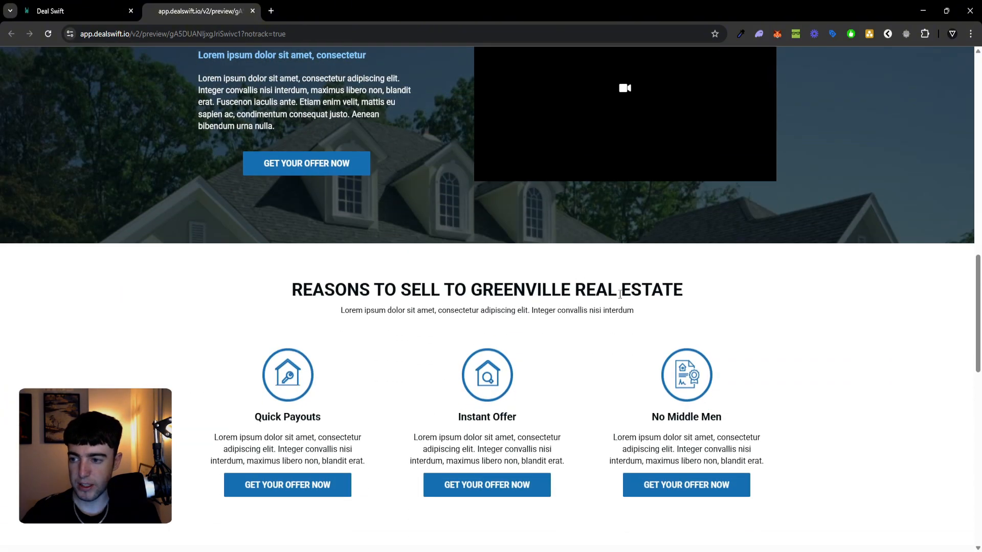
{"action": "scroll", "coordinate": [618, 297], "scroll_direction": "up", "scroll_amount": 6}
{"action": "scroll", "coordinate": [621, 293], "scroll_direction": "up", "scroll_amount": 12}
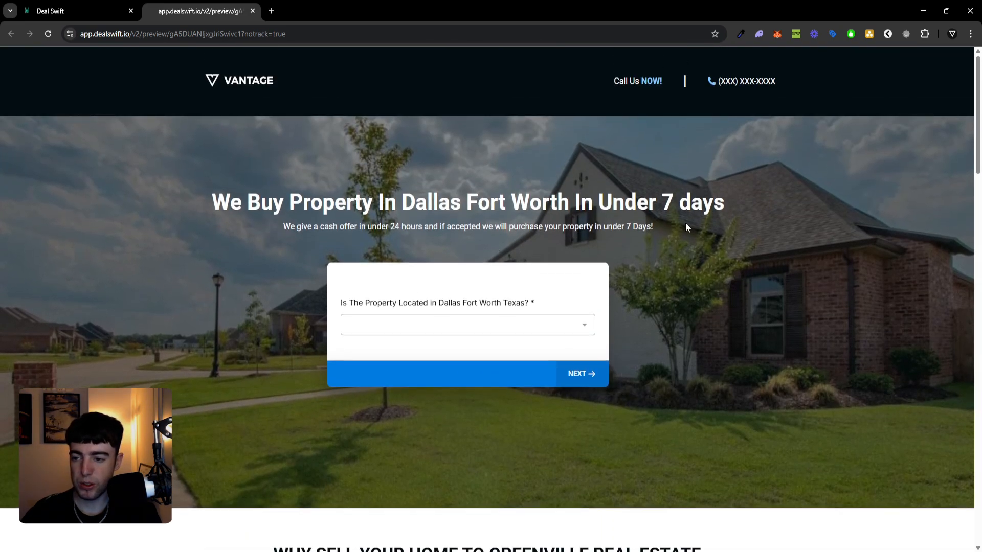
Test the hero survey by answering Yes for the location, 123456 for the expected offer and "1 - Needs Major Repairs" for the condition
{"action": "scroll", "coordinate": [520, 263], "scroll_direction": "down", "scroll_amount": 2}
{"action": "left_click", "coordinate": [508, 218]}
{"action": "left_click", "coordinate": [505, 241]}
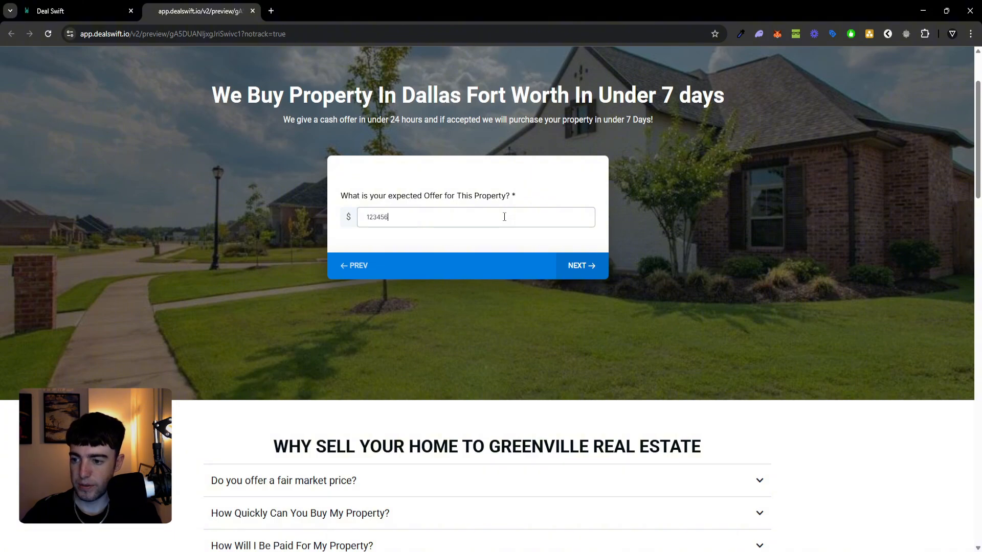
{"action": "left_click", "coordinate": [586, 266]}
{"action": "left_click", "coordinate": [508, 218]}
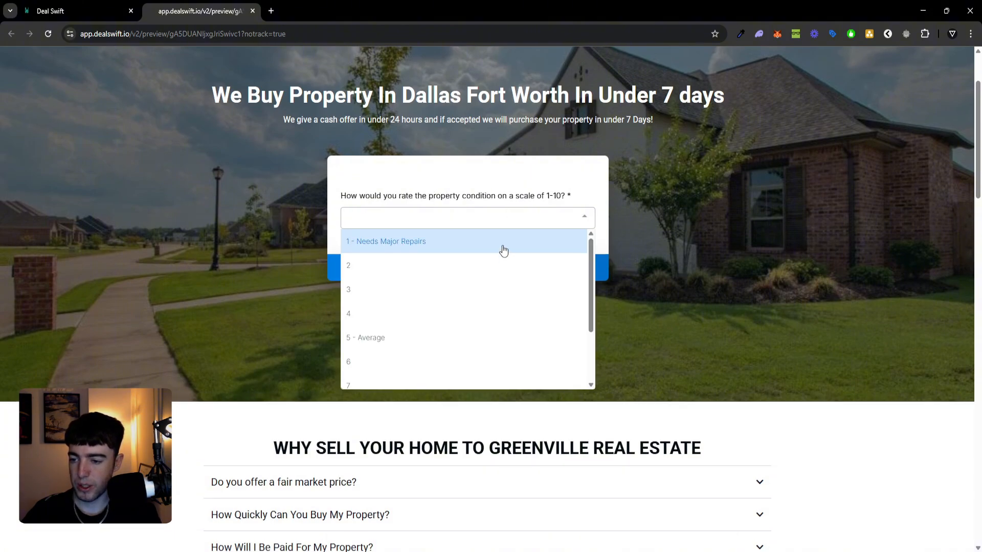
{"action": "left_click", "coordinate": [503, 250]}
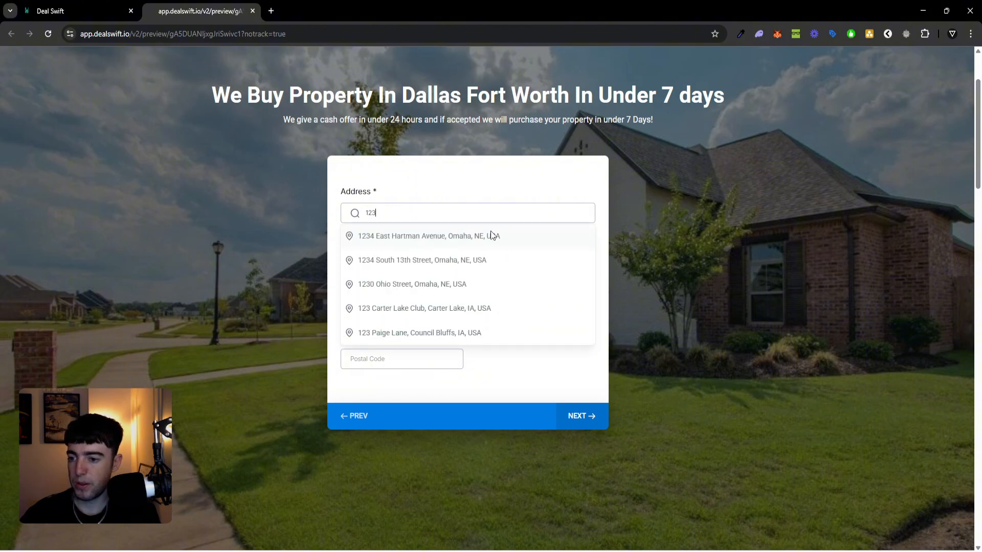
Fill the survey's property address page from a suggested address, view the contact details page and return to the address page
{"action": "left_click", "coordinate": [490, 237]}
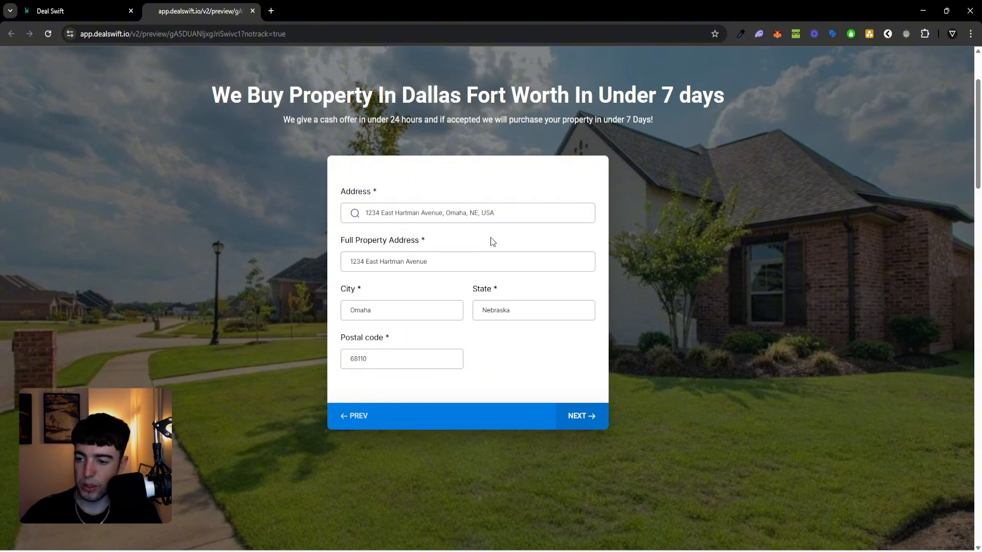
{"action": "left_click", "coordinate": [575, 414]}
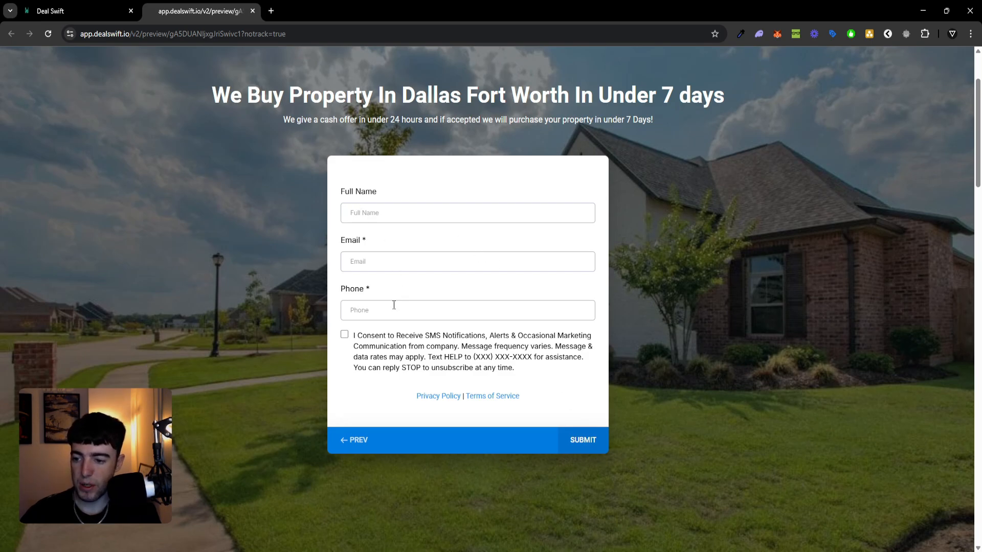
{"action": "left_click", "coordinate": [354, 440]}
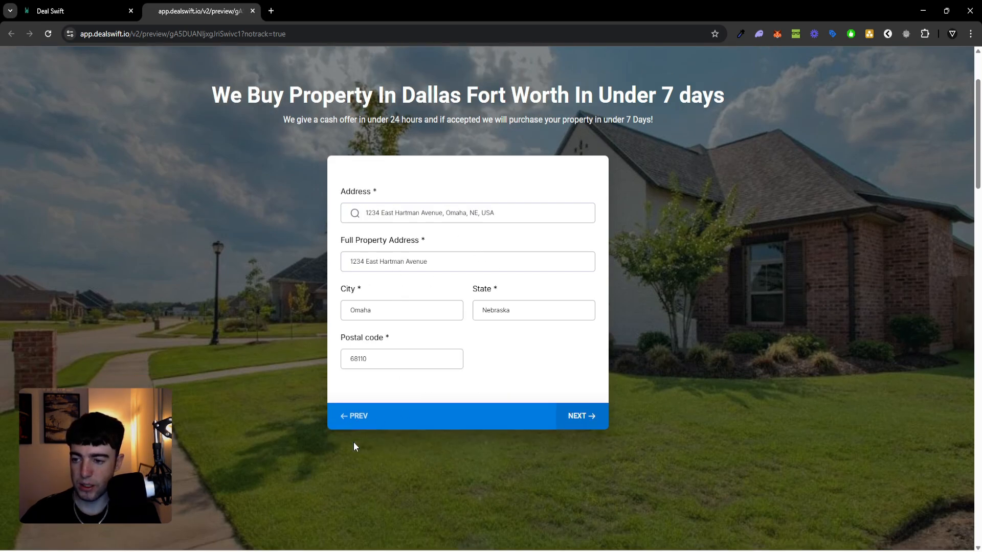
Open the survey popup from the offer button beside the 7-day guarantee line and expand the property location question
{"action": "scroll", "coordinate": [528, 380], "scroll_direction": "down", "scroll_amount": 8}
{"action": "left_click", "coordinate": [690, 362]}
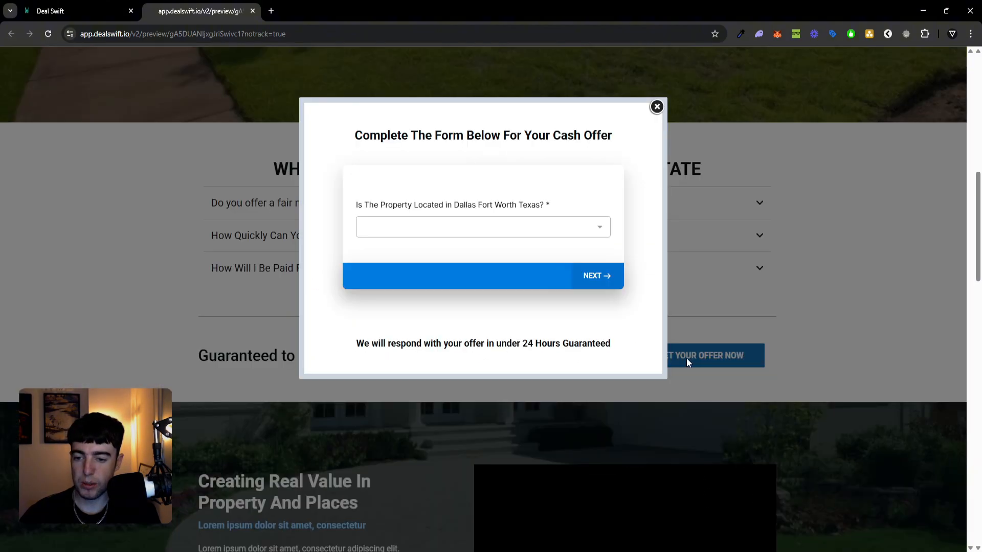
{"action": "left_click", "coordinate": [491, 227]}
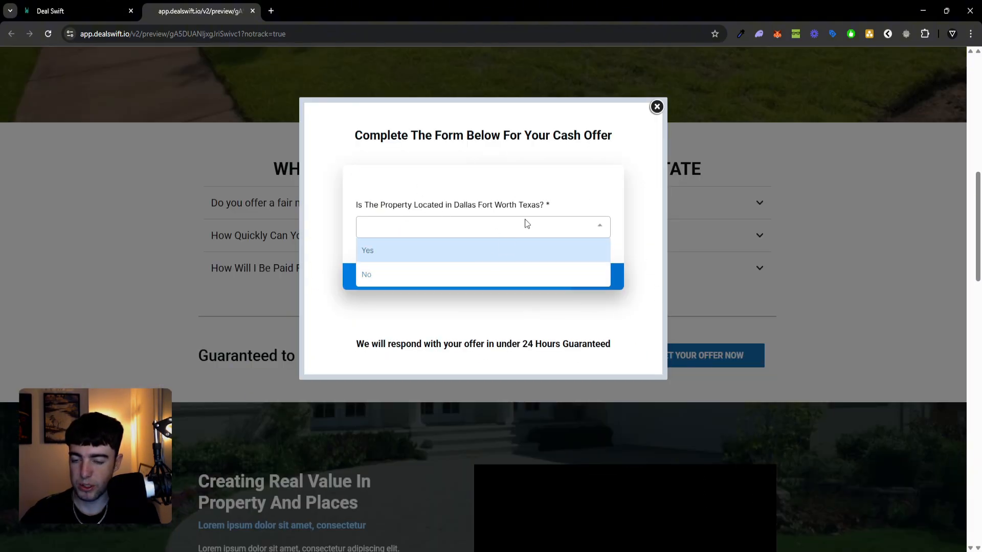
Close the open popup and test the offer button in the dark "Creating Real Value In Property And Places" section, closing its survey popup each time
{"action": "left_click", "coordinate": [657, 107]}
{"action": "scroll", "coordinate": [564, 327], "scroll_direction": "down", "scroll_amount": 5}
{"action": "left_click", "coordinate": [361, 314]}
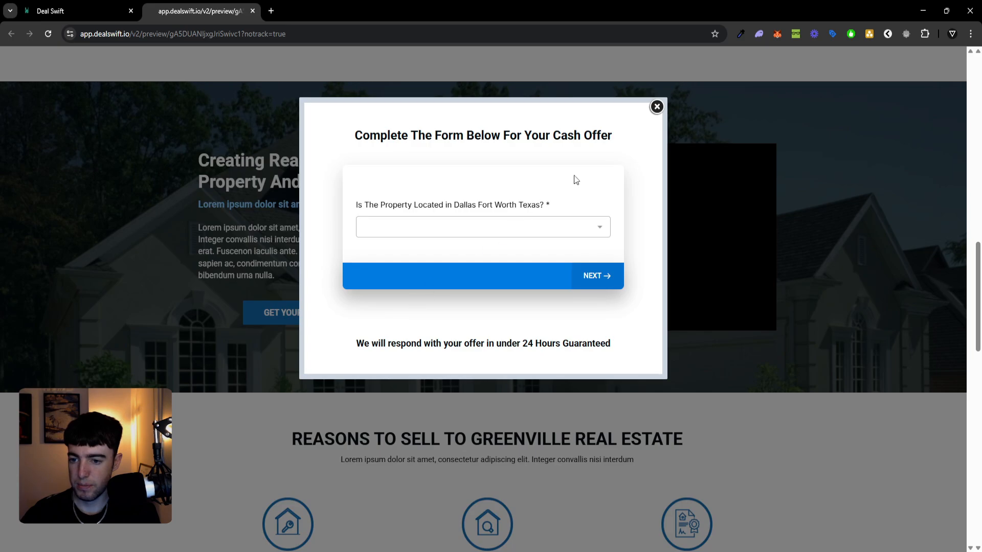
{"action": "left_click", "coordinate": [654, 109]}
{"action": "scroll", "coordinate": [385, 225], "scroll_direction": "down", "scroll_amount": 1}
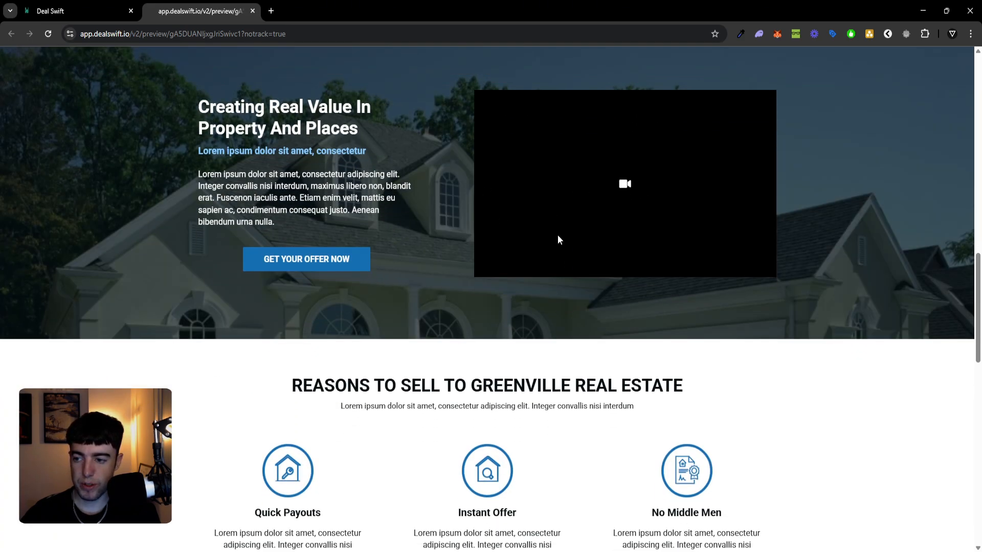
{"action": "scroll", "coordinate": [557, 240], "scroll_direction": "down", "scroll_amount": 2}
{"action": "left_click", "coordinate": [323, 158]}
{"action": "left_click", "coordinate": [656, 108]}
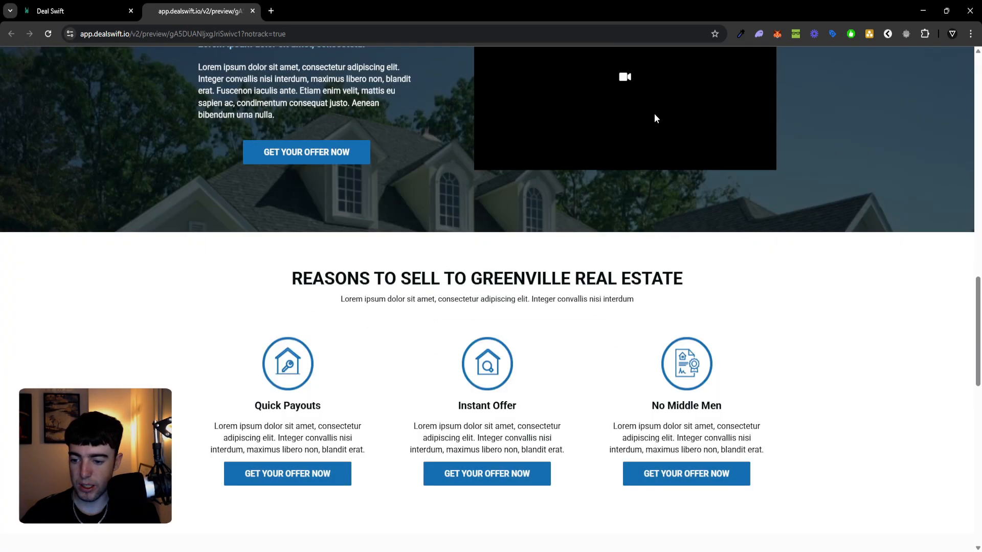
Test the Instant Offer and No Middle Men offer buttons, closing each popup, and look over the rest of the preview page
{"action": "scroll", "coordinate": [506, 363], "scroll_direction": "down", "scroll_amount": 3}
{"action": "left_click", "coordinate": [484, 317]}
{"action": "left_click", "coordinate": [656, 107]}
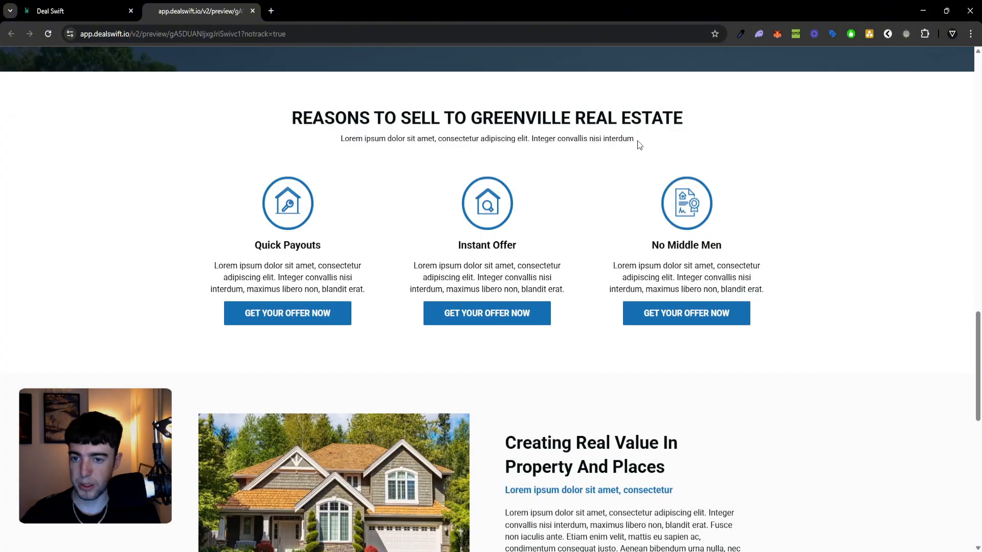
{"action": "left_click", "coordinate": [659, 320]}
{"action": "left_click", "coordinate": [657, 107]}
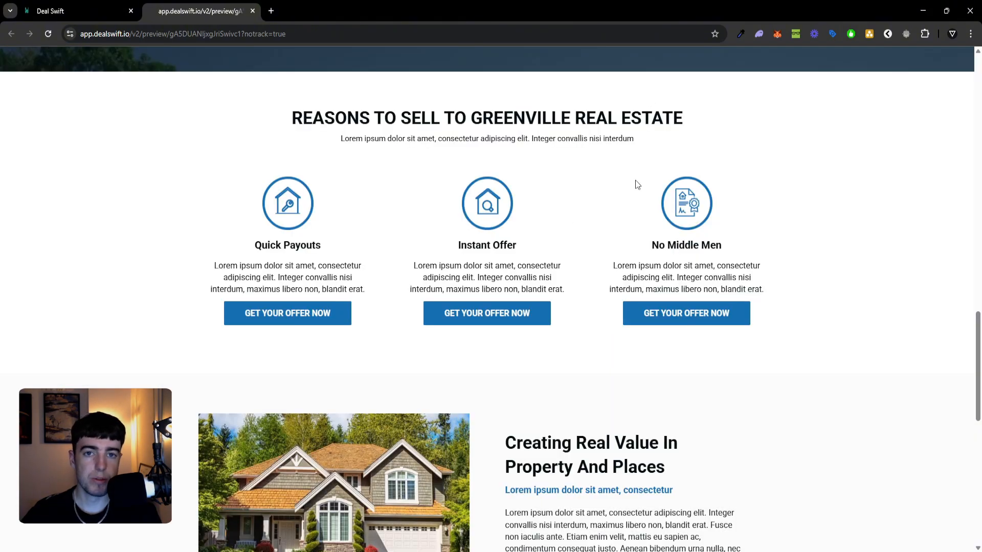
{"action": "scroll", "coordinate": [622, 211], "scroll_direction": "down", "scroll_amount": 10}
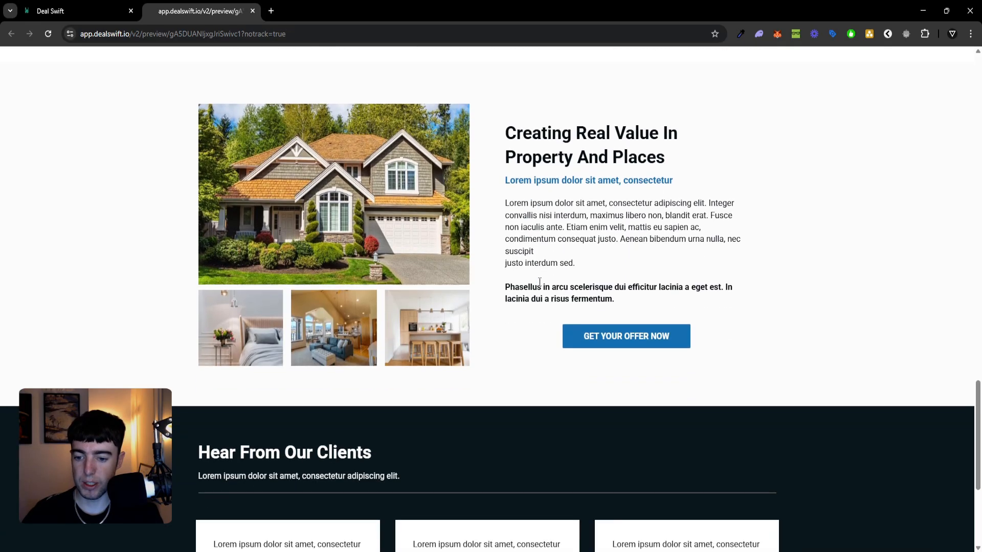
{"action": "scroll", "coordinate": [459, 293], "scroll_direction": "up", "scroll_amount": 20}
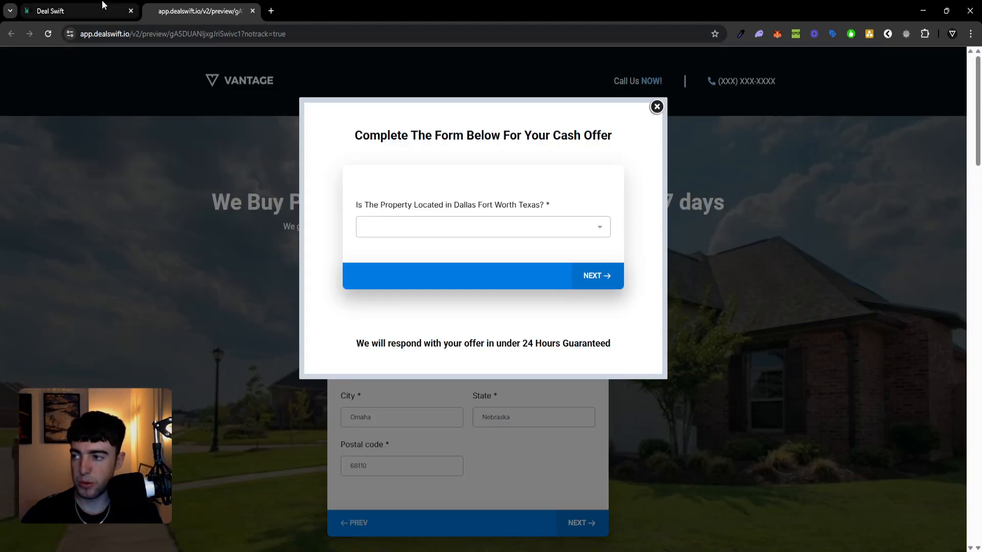
Return to the page builder, save the Home page and open the funnel's Thank You page for editing
{"action": "left_click", "coordinate": [115, 8]}
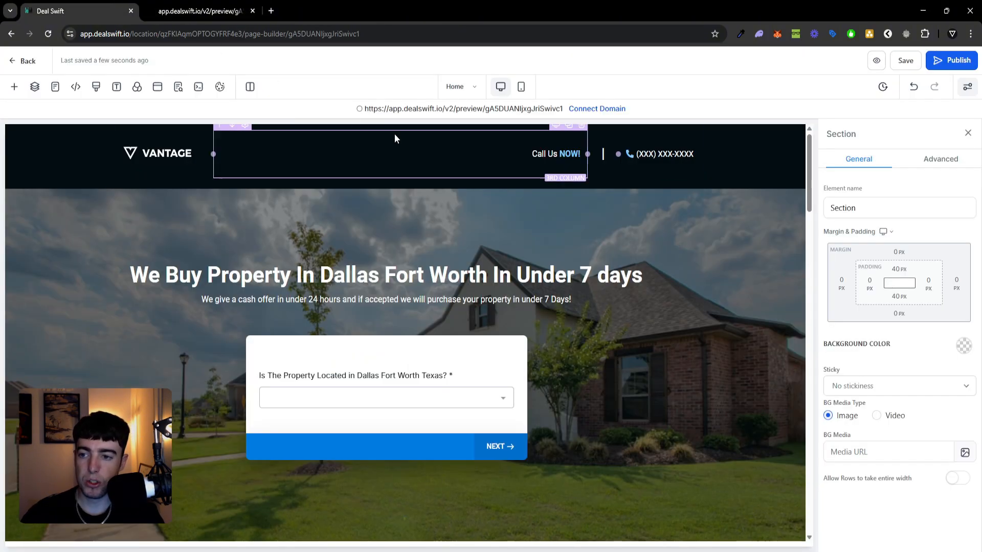
{"action": "left_click", "coordinate": [899, 61]}
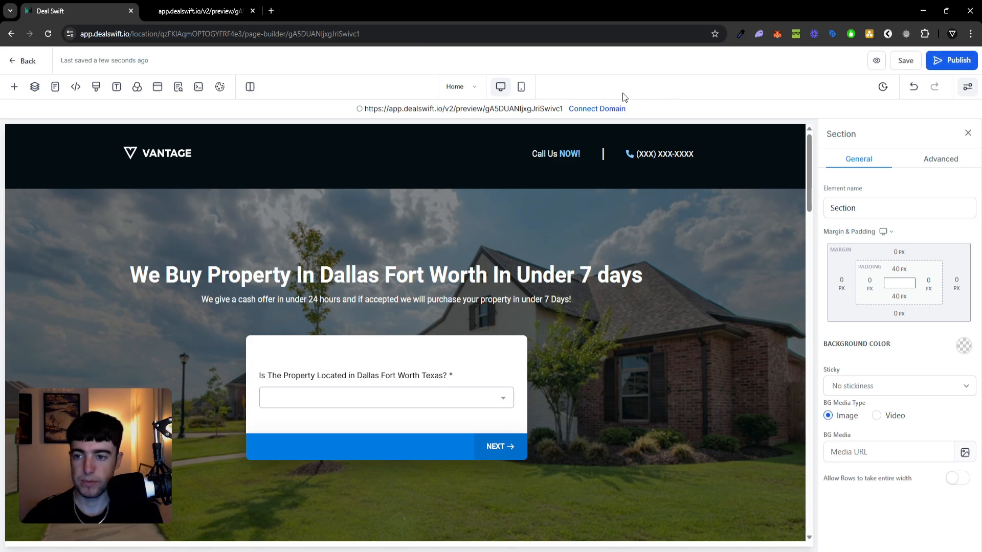
{"action": "left_click", "coordinate": [55, 86]}
{"action": "left_click", "coordinate": [109, 202]}
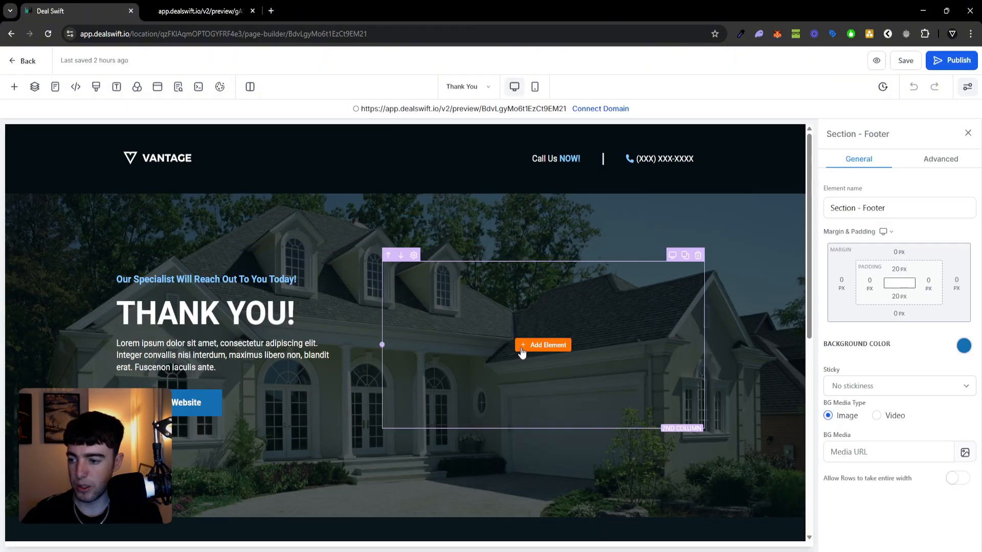
Look over the Thank You page's hero text, website button, client testimonials and footer
{"action": "left_click", "coordinate": [267, 285]}
{"action": "key", "text": "ctrl+a"}
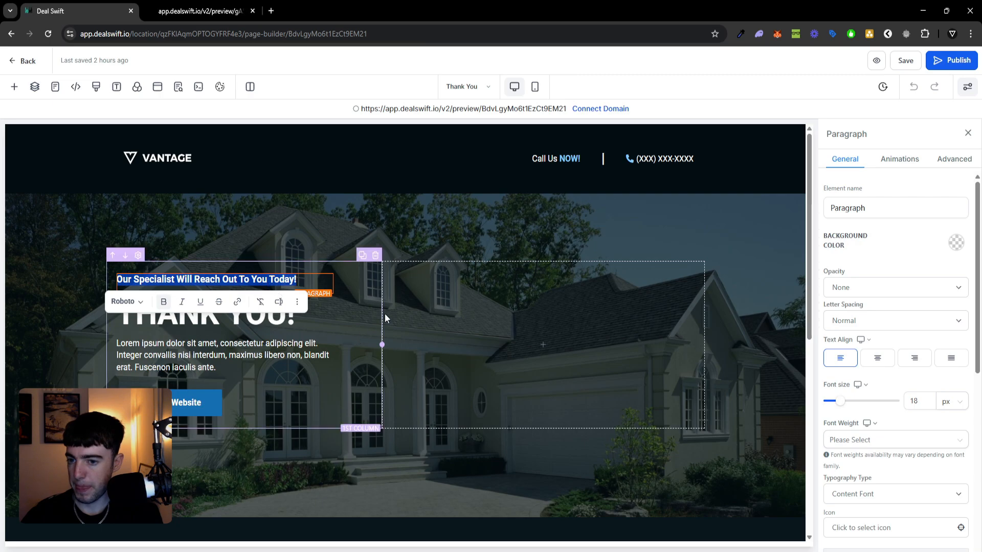
{"action": "scroll", "coordinate": [336, 348], "scroll_direction": "down", "scroll_amount": 3}
{"action": "scroll", "coordinate": [348, 347], "scroll_direction": "down", "scroll_amount": 4}
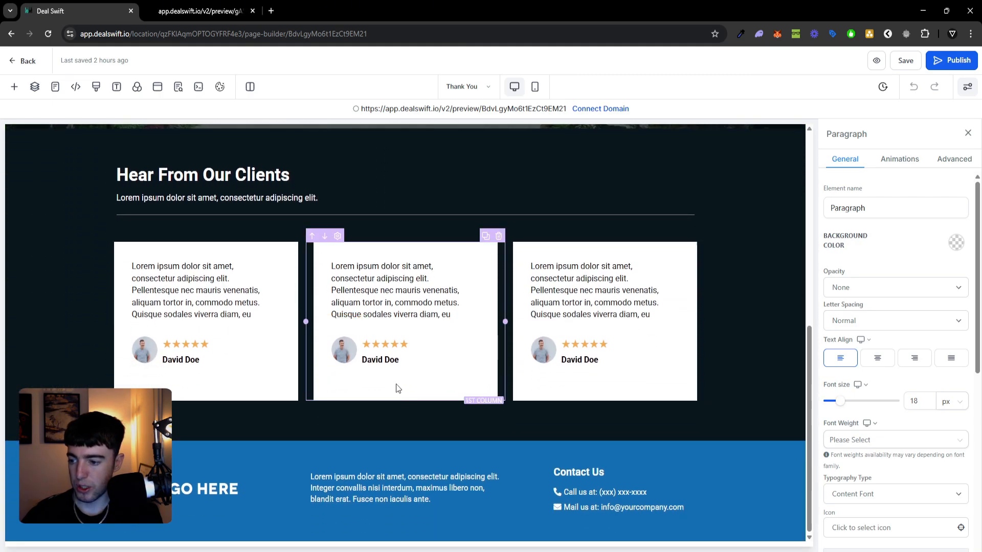
{"action": "scroll", "coordinate": [353, 344], "scroll_direction": "up", "scroll_amount": 8}
{"action": "left_click", "coordinate": [352, 344]}
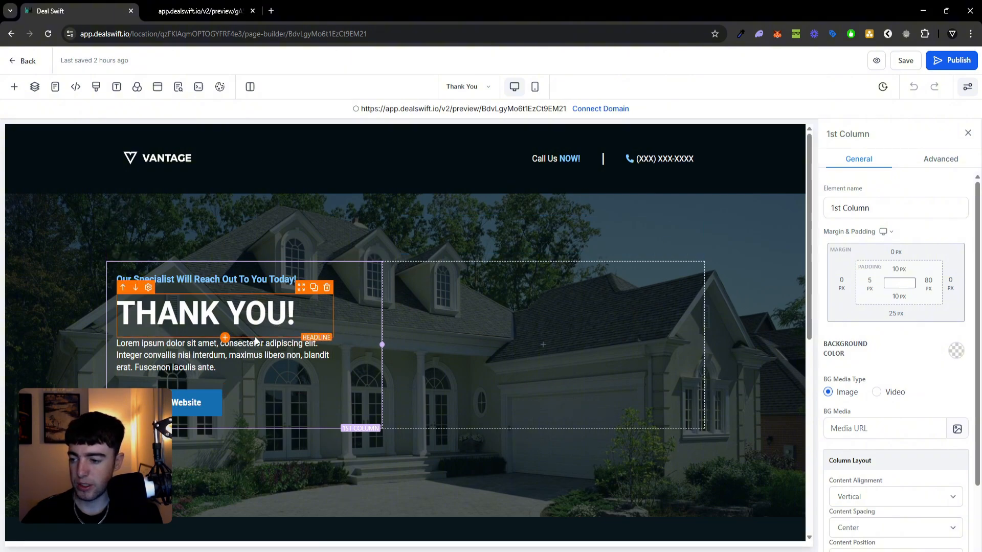
{"action": "left_click", "coordinate": [234, 398]}
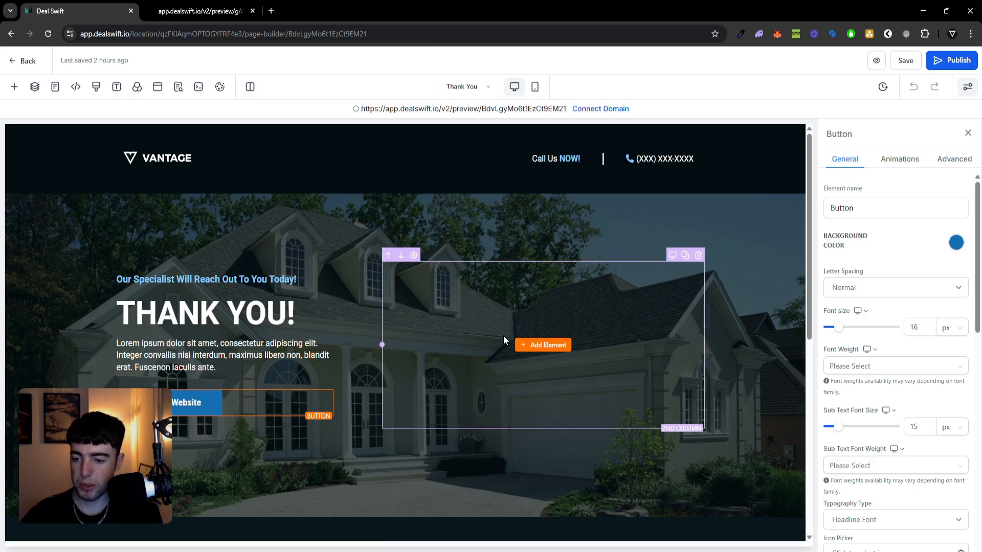
Add a Calendar element to the hero's empty second column and assign it the Vantage Discovery Call calendar
{"action": "left_click", "coordinate": [531, 348]}
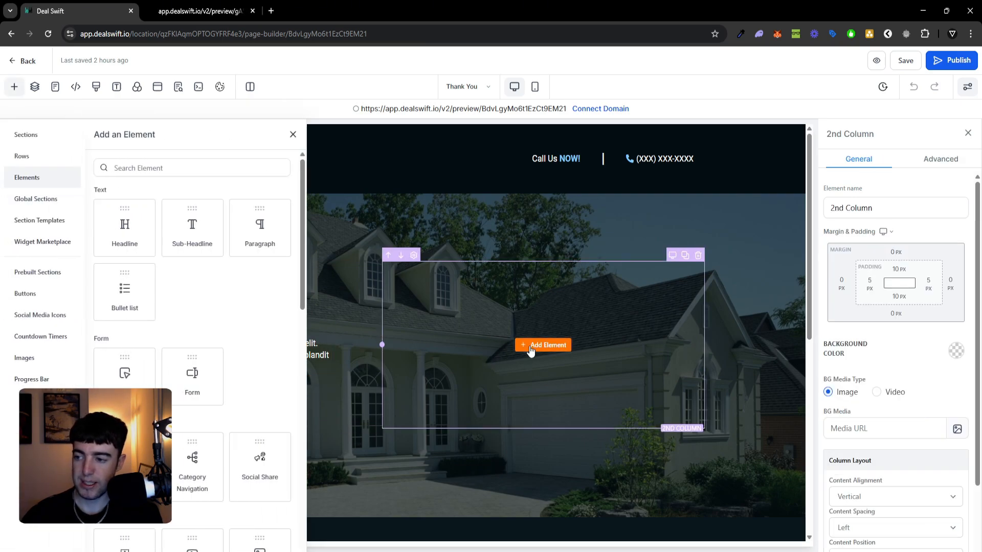
{"action": "scroll", "coordinate": [263, 319], "scroll_direction": "down", "scroll_amount": 3}
{"action": "scroll", "coordinate": [254, 310], "scroll_direction": "up", "scroll_amount": 3}
{"action": "left_click", "coordinate": [201, 172]}
{"action": "type", "text": "CA"}
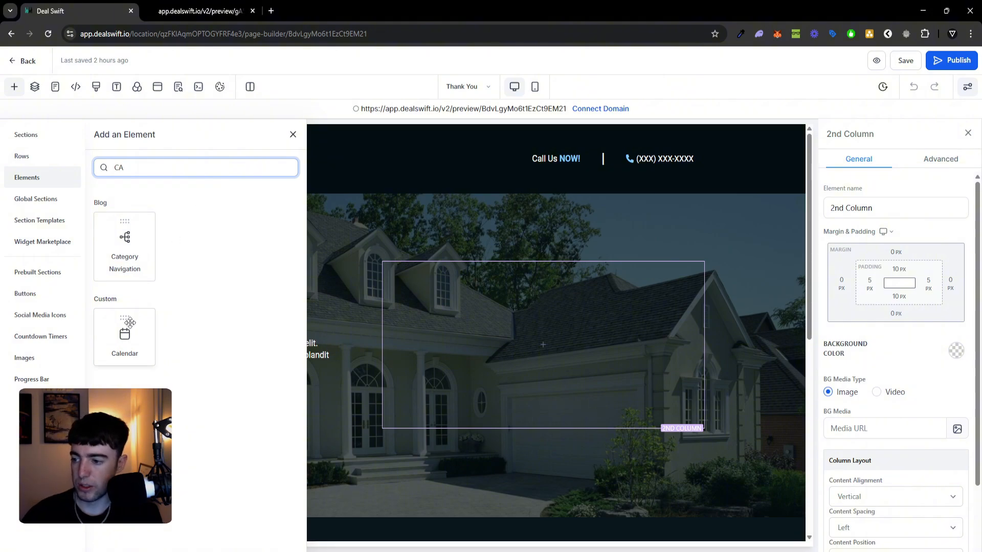
{"action": "left_click_drag", "start_coordinate": [124, 335], "coordinate": [485, 338]}
{"action": "left_click", "coordinate": [492, 295]}
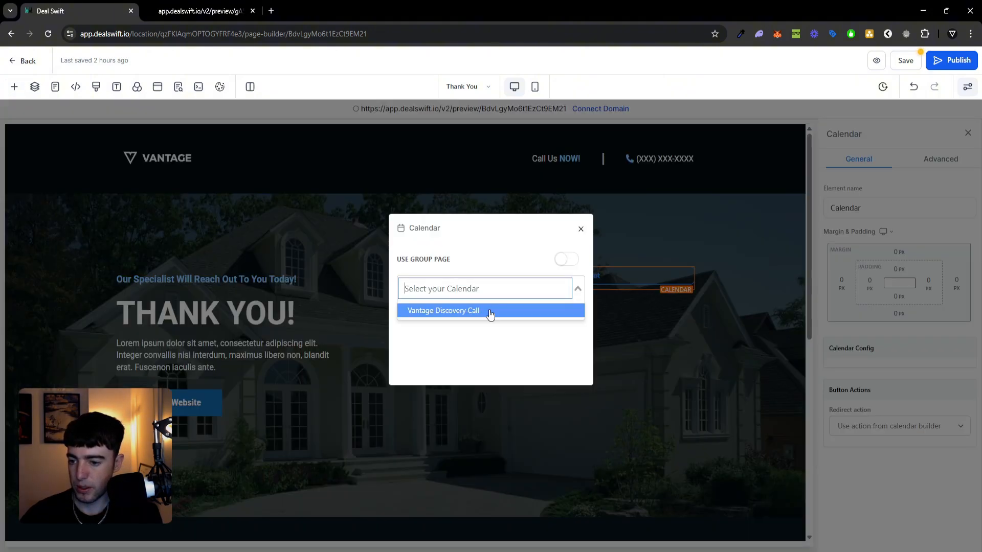
{"action": "left_click", "coordinate": [490, 310]}
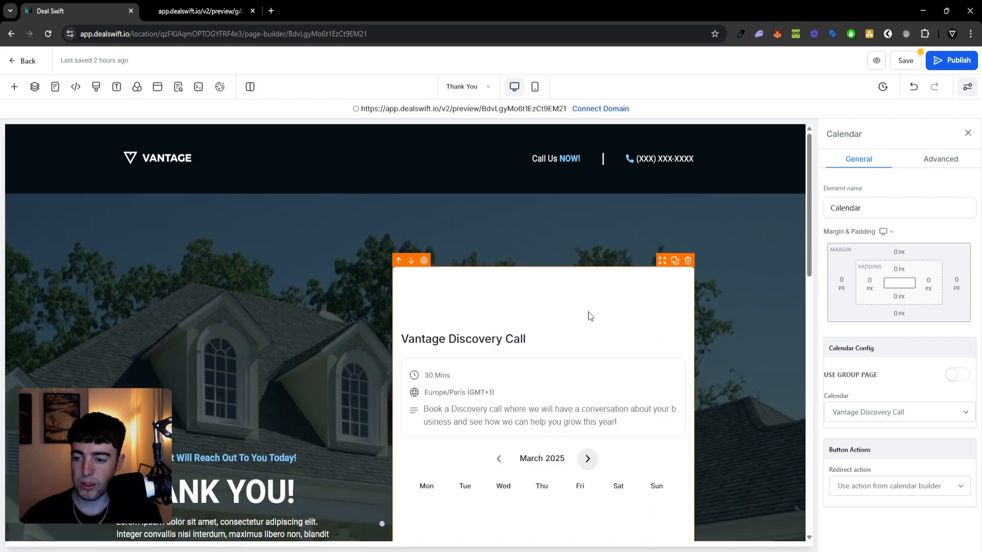
Examine how the embedded calendar looks beside the thank-you text in the hero section
{"action": "scroll", "coordinate": [595, 350], "scroll_direction": "down", "scroll_amount": 2}
{"action": "left_click", "coordinate": [732, 359]}
{"action": "scroll", "coordinate": [620, 367], "scroll_direction": "down", "scroll_amount": 2}
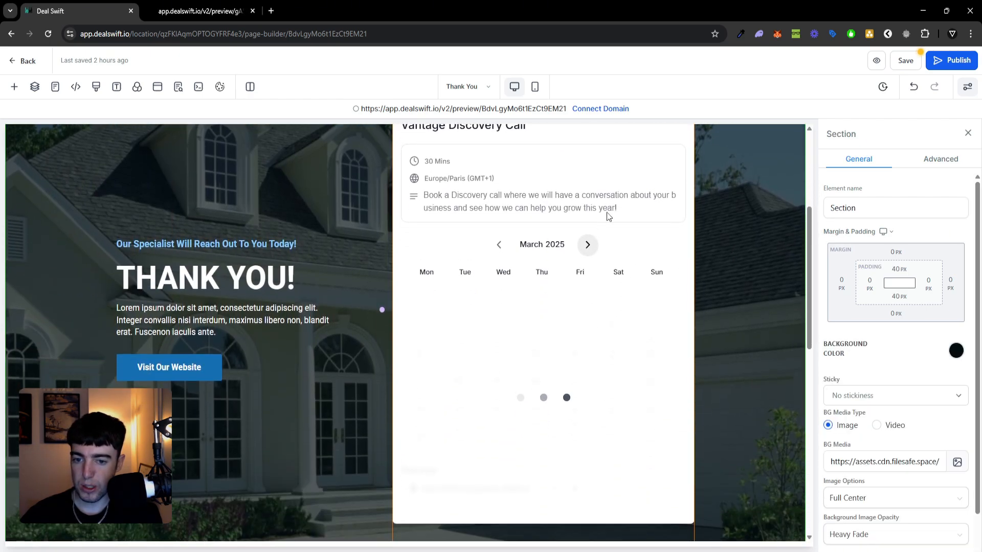
{"action": "left_click", "coordinate": [633, 235]}
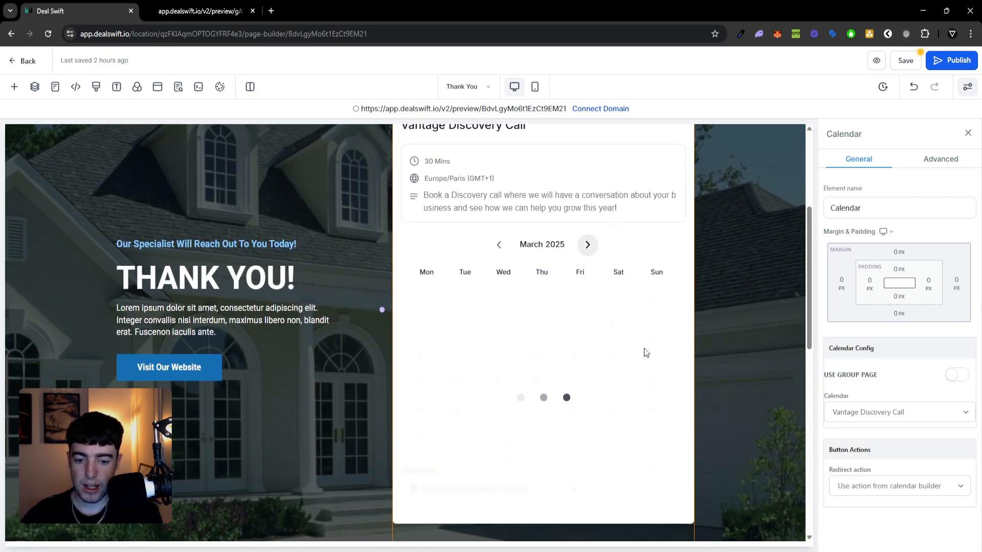
{"action": "scroll", "coordinate": [644, 350], "scroll_direction": "up", "scroll_amount": 3}
{"action": "scroll", "coordinate": [509, 290], "scroll_direction": "down", "scroll_amount": 4}
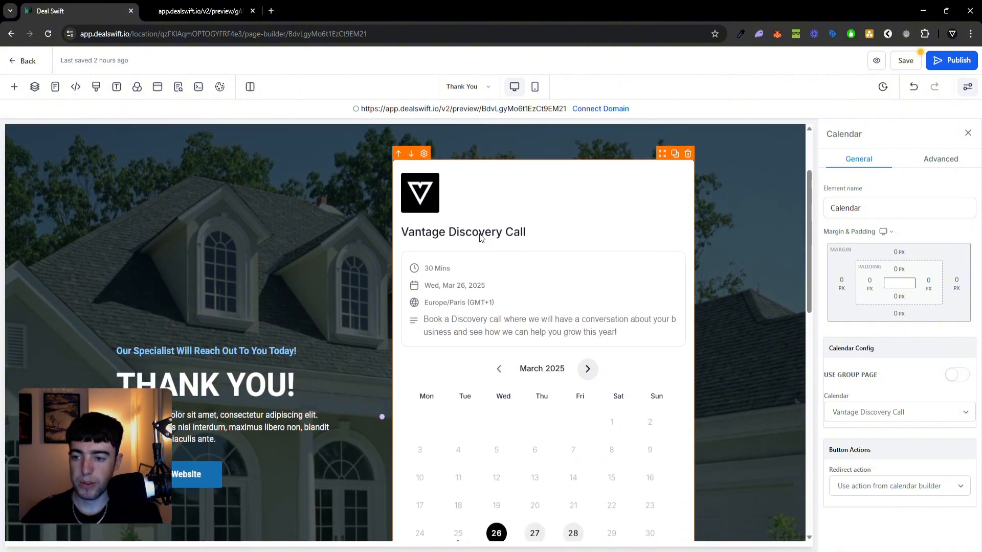
{"action": "scroll", "coordinate": [509, 290], "scroll_direction": "up", "scroll_amount": 5}
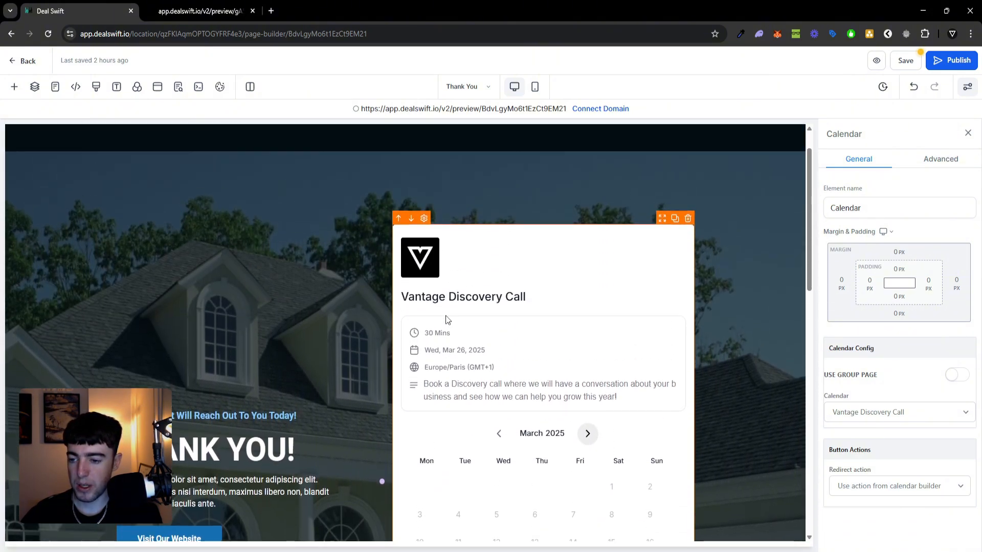
{"action": "scroll", "coordinate": [455, 310], "scroll_direction": "down", "scroll_amount": 1}
{"action": "scroll", "coordinate": [453, 338], "scroll_direction": "up", "scroll_amount": 1}
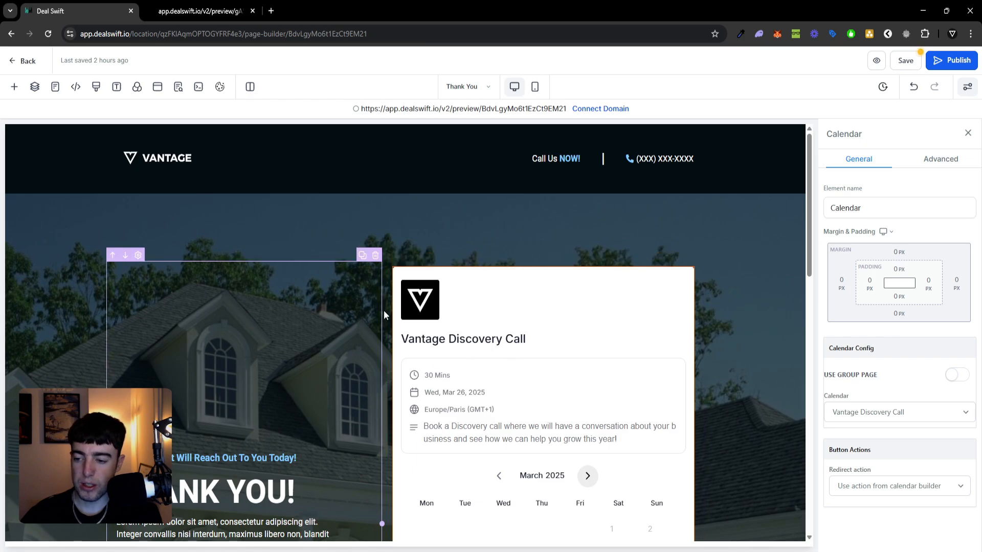
{"action": "scroll", "coordinate": [422, 354], "scroll_direction": "down", "scroll_amount": 3}
{"action": "scroll", "coordinate": [439, 327], "scroll_direction": "up", "scroll_amount": 2}
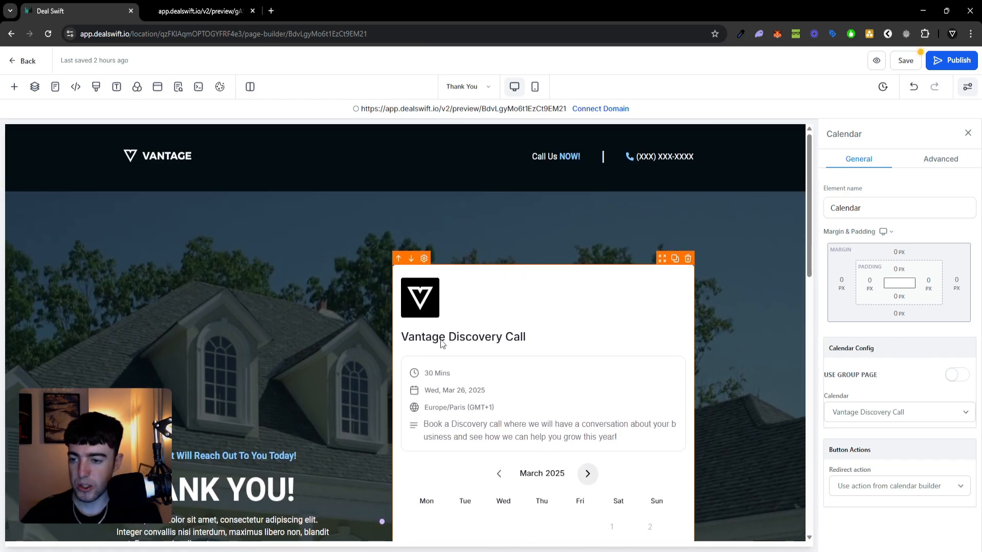
Delete the calendar and the second column from the Thank You page's hero section
{"action": "left_click", "coordinate": [687, 260]}
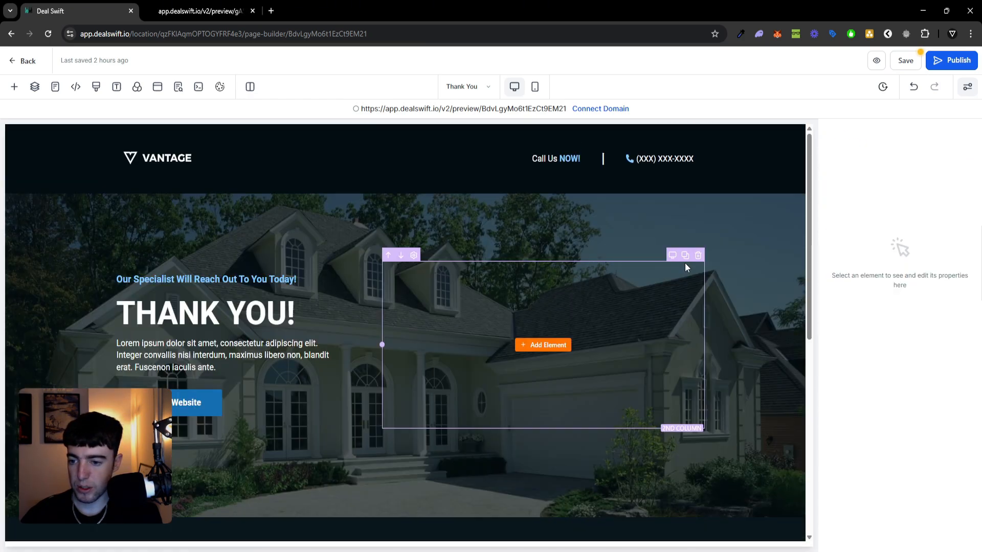
{"action": "left_click", "coordinate": [633, 284]}
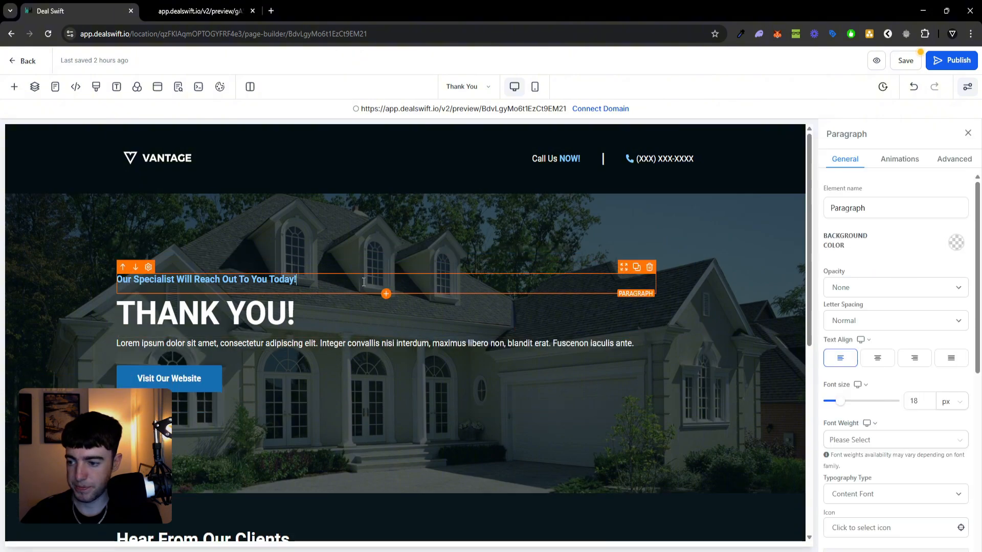
Center-align the specialist line, the THANK YOU! headline and the placeholder paragraph beneath it
{"action": "left_click", "coordinate": [877, 358]}
{"action": "left_click", "coordinate": [539, 327]}
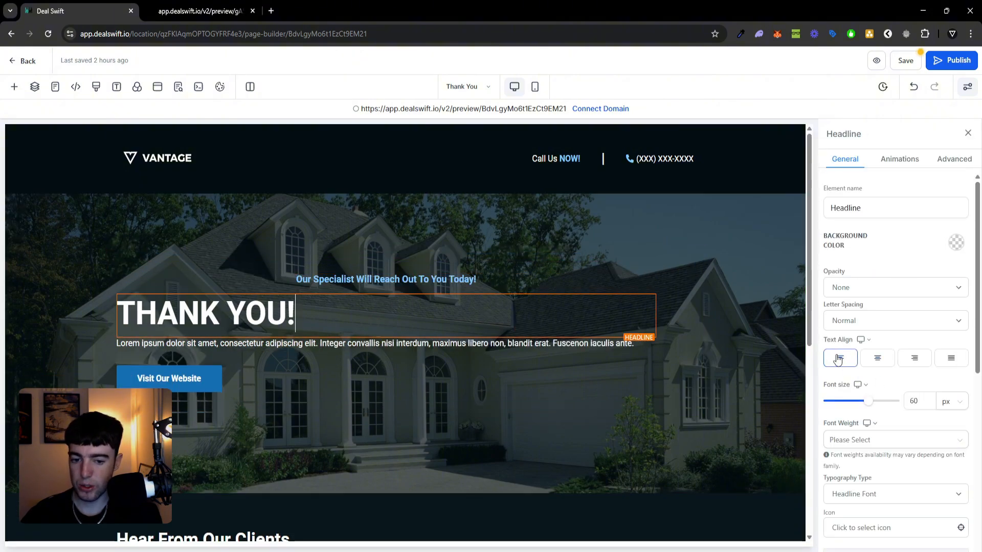
{"action": "left_click", "coordinate": [877, 358]}
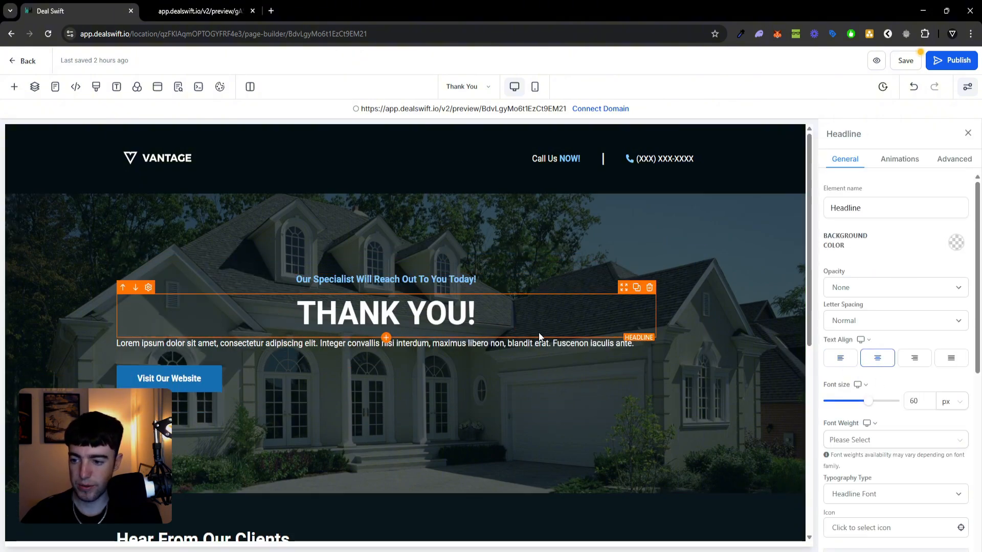
{"action": "left_click", "coordinate": [521, 360]}
{"action": "left_click", "coordinate": [519, 371]}
{"action": "left_click", "coordinate": [589, 345]}
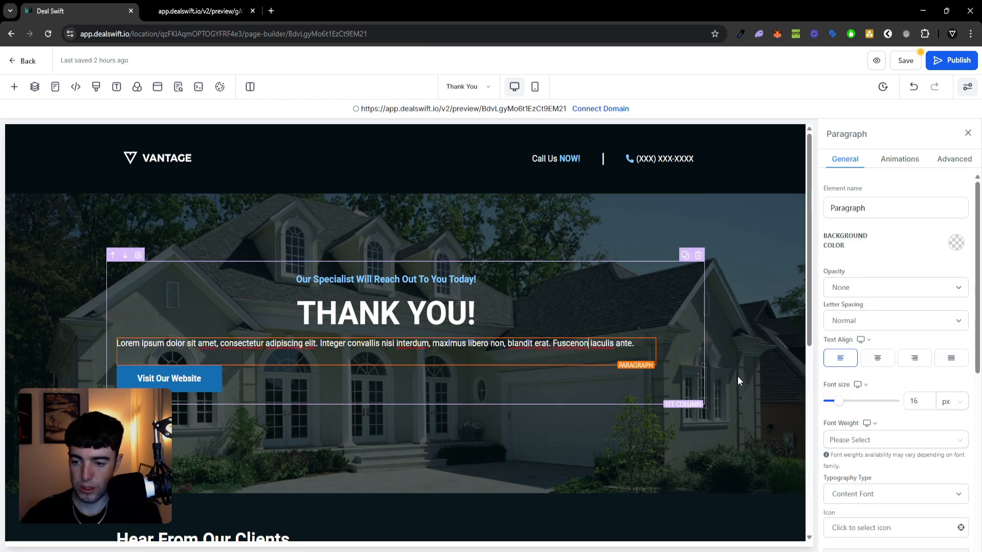
{"action": "left_click", "coordinate": [877, 357]}
Rewrite the hero headline as "THANK YOU, YOU CAN ALSO BOOK A DIRECT CONSULTATION BELOW."
{"action": "left_click", "coordinate": [523, 307]}
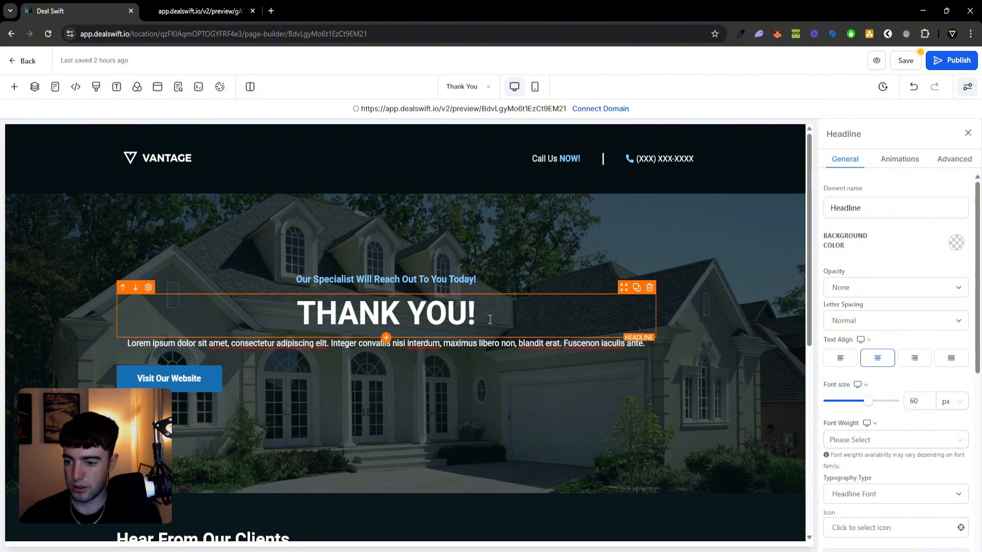
{"action": "key", "text": "BackSpace"}
{"action": "type", "text": ", Y"}
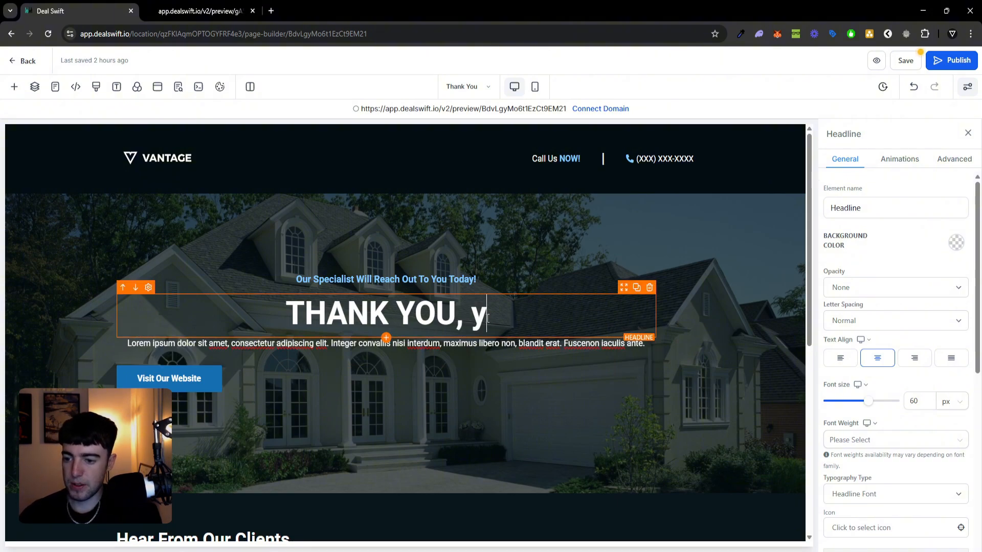
{"action": "type", "text": "OU DAN"}
{"action": "key", "text": "BackSpace"}
{"action": "key", "text": "BackSpace"}
{"action": "key", "text": "BackSpace"}
{"action": "type", "text": "C"}
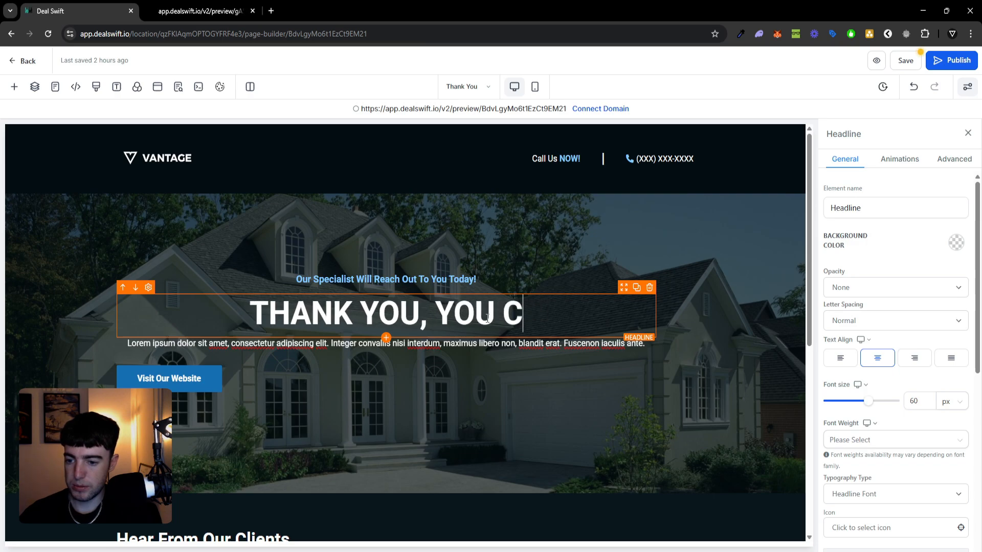
{"action": "type", "text": "AN ALSO BOOK"}
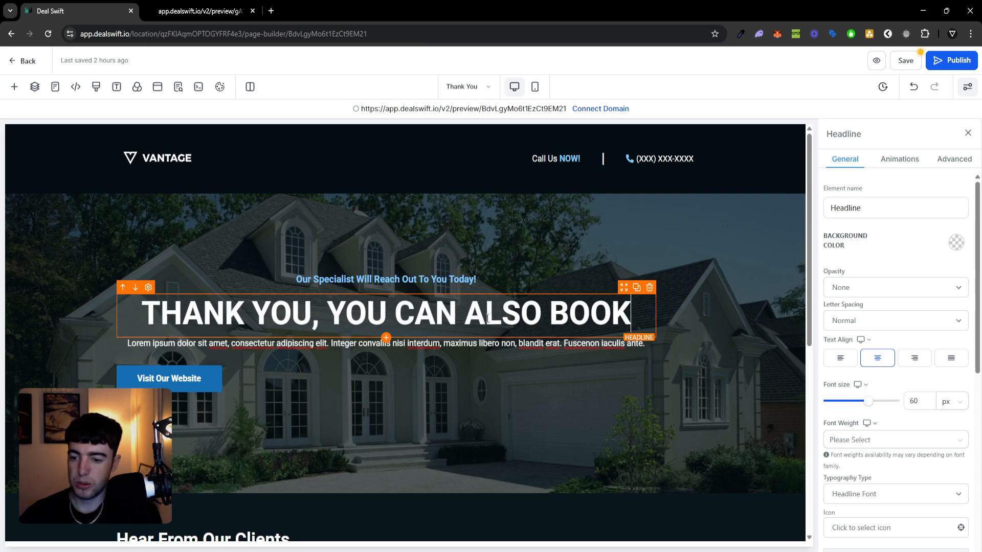
{"action": "type", "text": " A"}
{"action": "type", "text": " DIRE"}
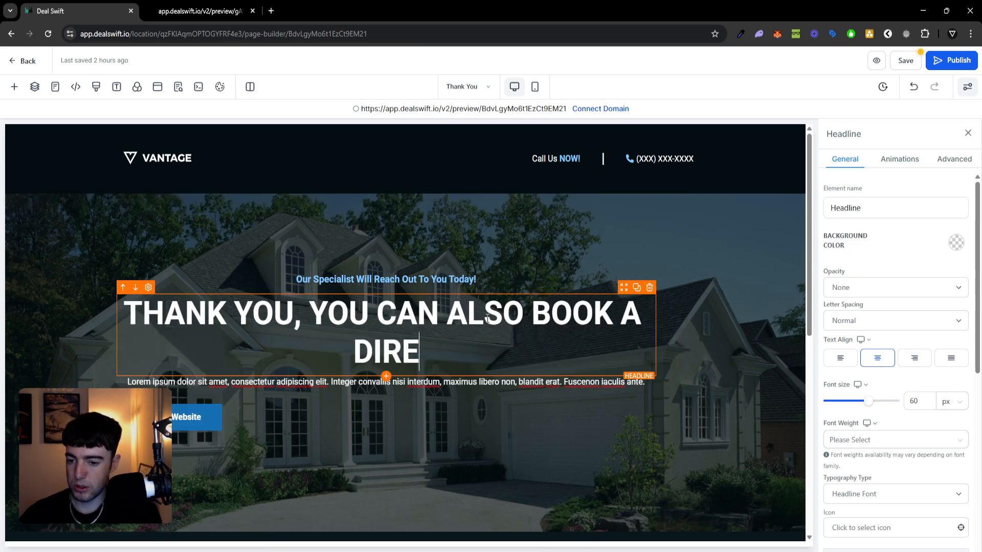
{"action": "type", "text": "CT CONSULTATI"}
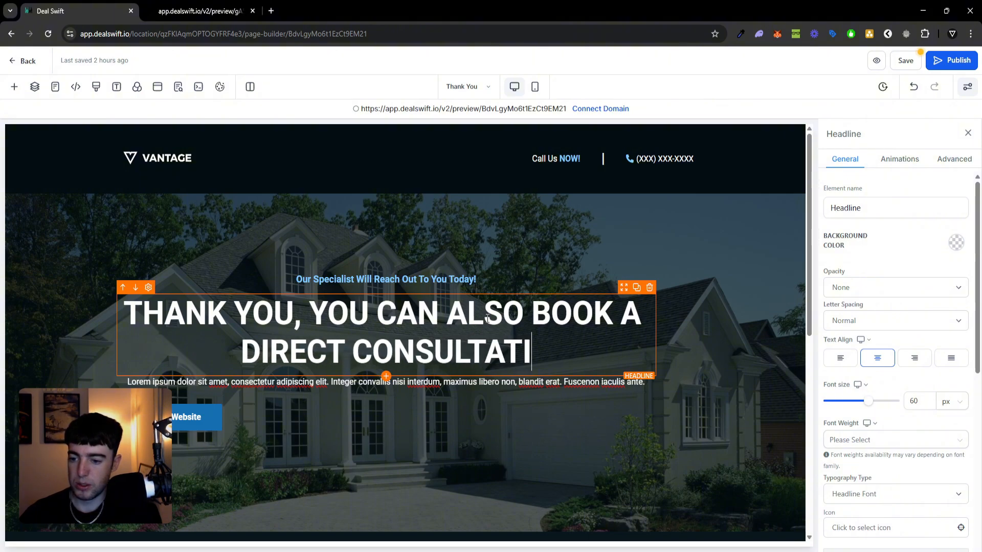
{"action": "type", "text": "ION"}
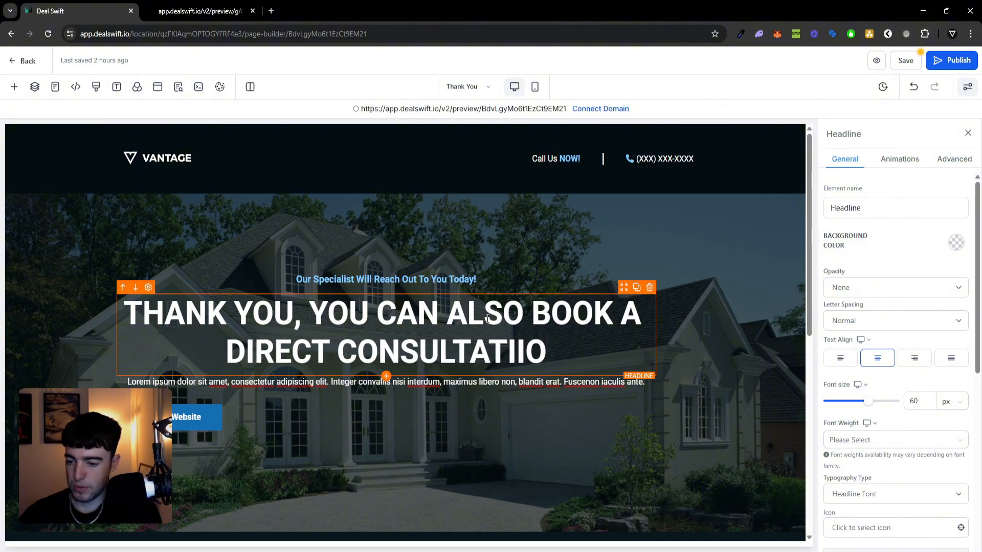
{"action": "key", "text": "BackSpace"}
{"action": "key", "text": "BackSpace"}
{"action": "key", "text": "BackSpace"}
{"action": "type", "text": "ON BELOW."}
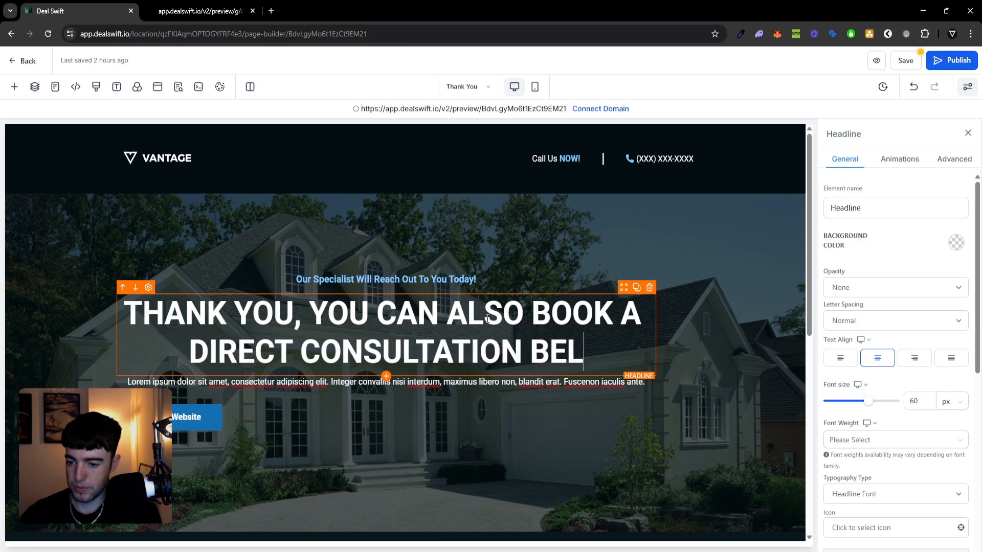
Set the hero headline's font size to 42 px and delete the placeholder paragraph beneath it
{"action": "double_click", "coordinate": [915, 400]}
{"action": "type", "text": "42"}
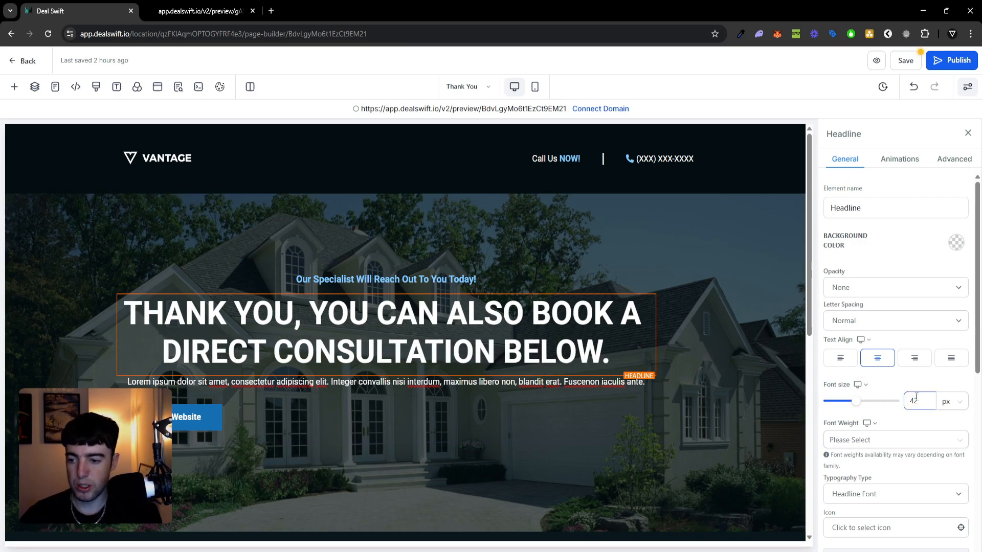
{"action": "left_click", "coordinate": [495, 372]}
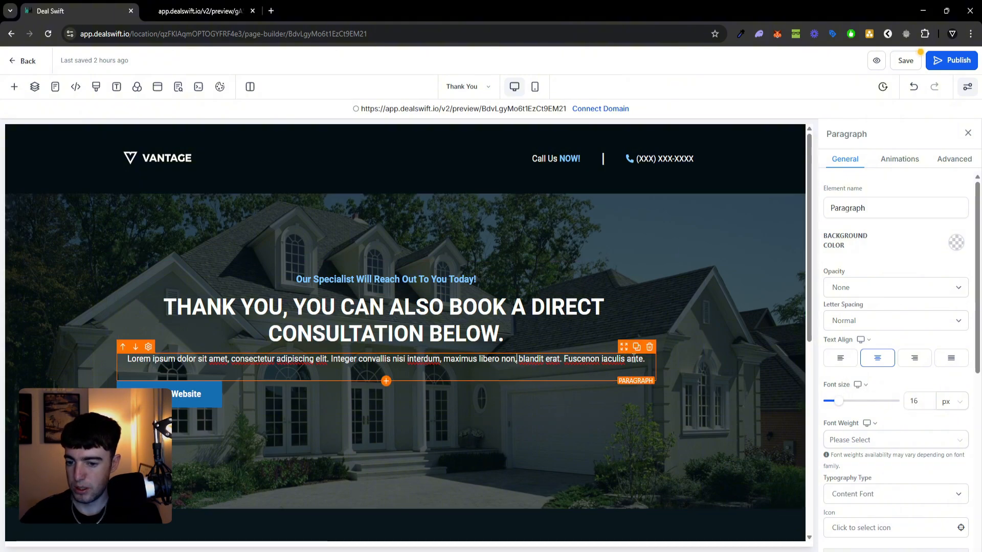
{"action": "left_click", "coordinate": [649, 347]}
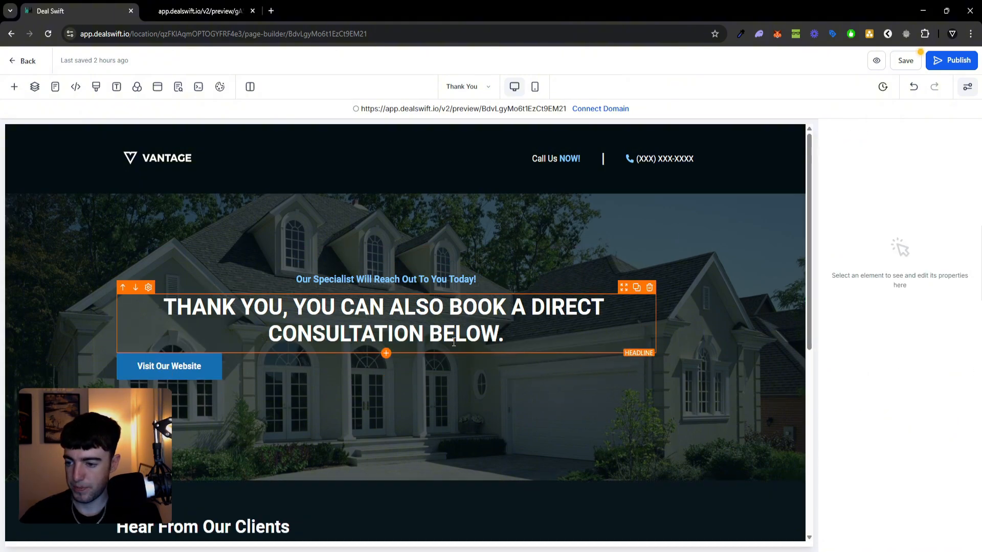
Add a Calendar element for the Vantage Discovery Call directly beneath the hero headline
{"action": "left_click", "coordinate": [386, 354]}
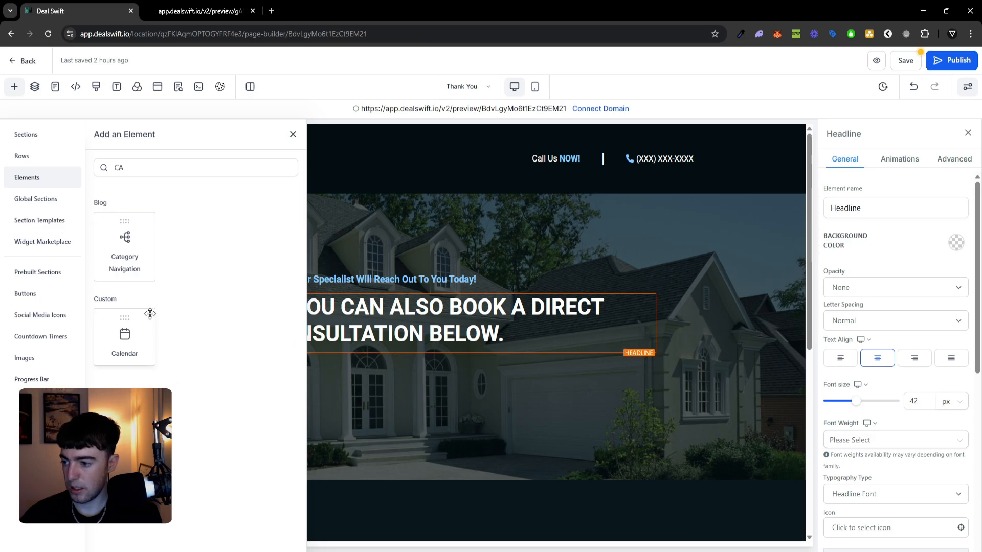
{"action": "left_click_drag", "start_coordinate": [149, 313], "coordinate": [167, 318]}
{"action": "left_click", "coordinate": [458, 288]}
{"action": "left_click", "coordinate": [466, 318]}
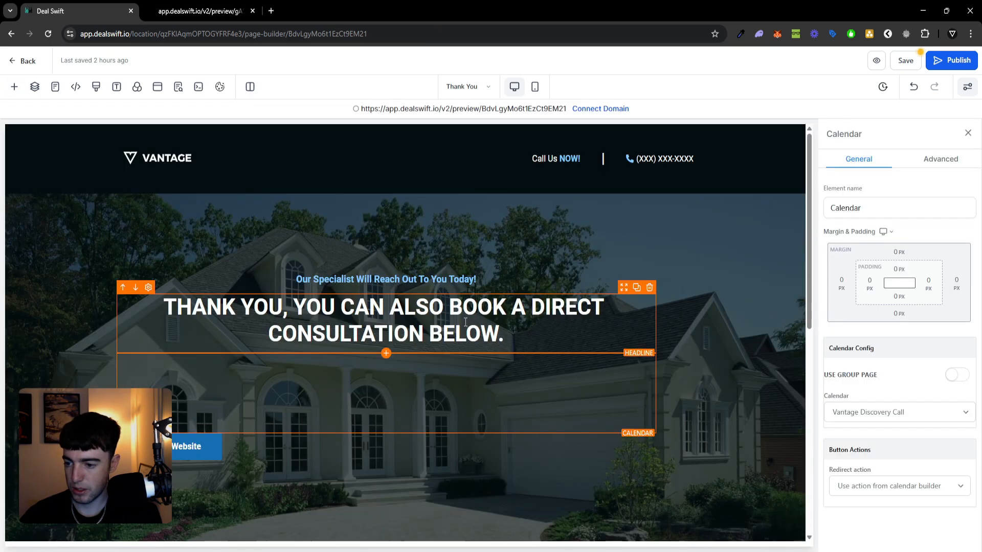
{"action": "scroll", "coordinate": [436, 366], "scroll_direction": "down", "scroll_amount": 3}
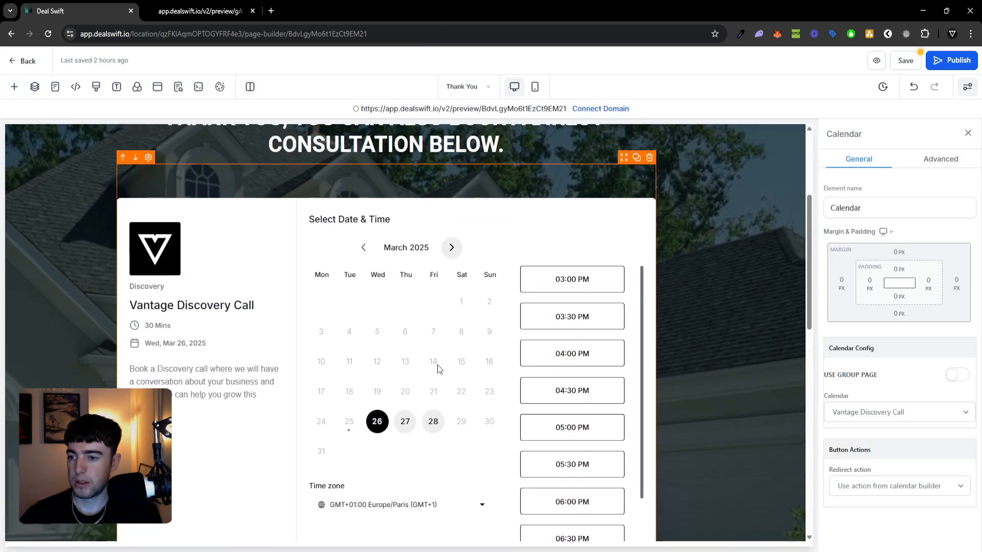
{"action": "scroll", "coordinate": [438, 361], "scroll_direction": "up", "scroll_amount": 4}
Center-align the Visit Our Website button beneath the calendar
{"action": "scroll", "coordinate": [409, 360], "scroll_direction": "down", "scroll_amount": 8}
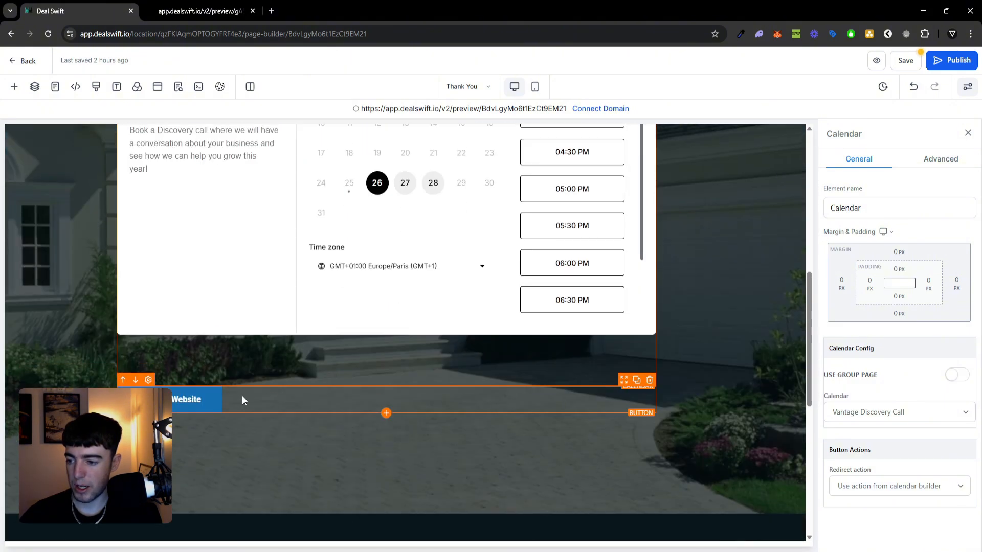
{"action": "left_click", "coordinate": [242, 400]}
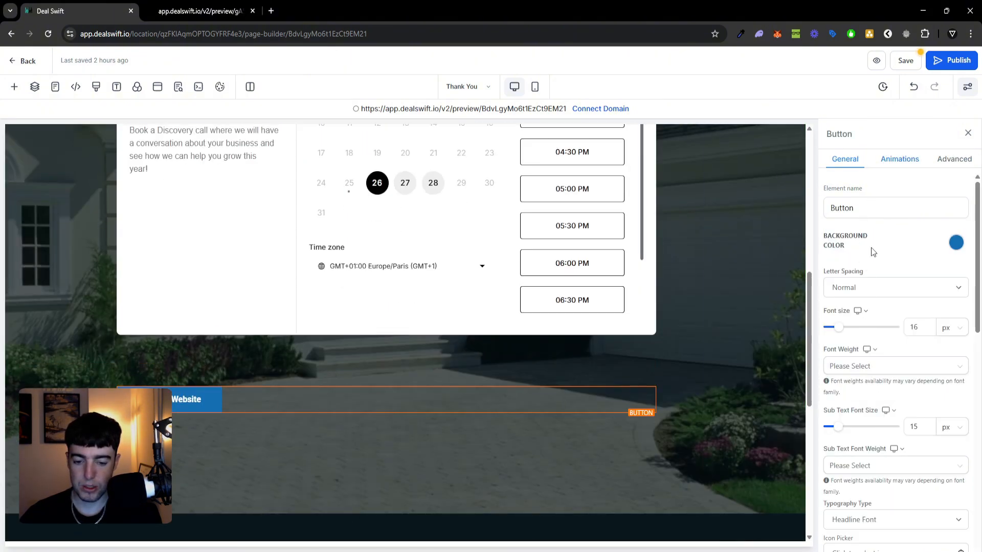
{"action": "scroll", "coordinate": [841, 404], "scroll_direction": "down", "scroll_amount": 10}
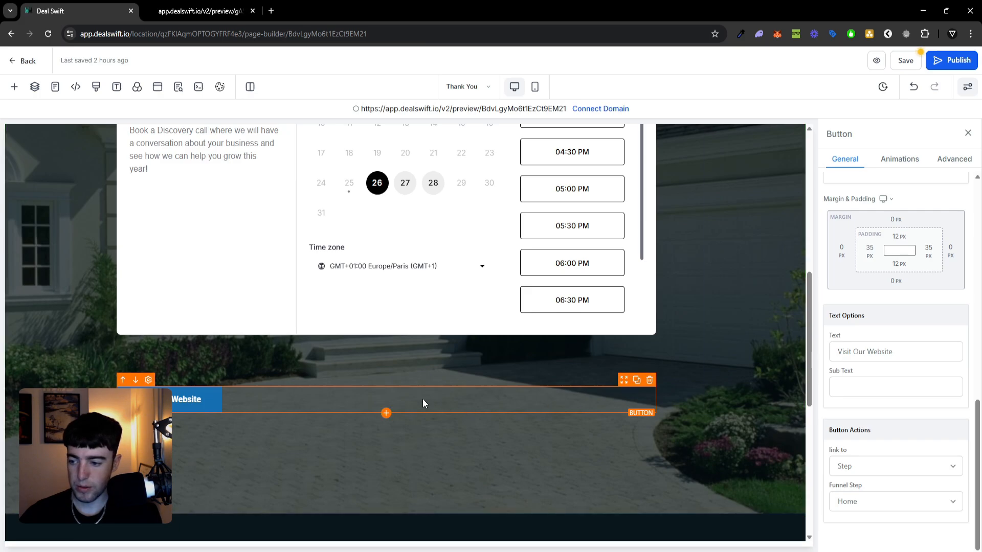
{"action": "scroll", "coordinate": [824, 439], "scroll_direction": "up", "scroll_amount": 5}
{"action": "scroll", "coordinate": [824, 440], "scroll_direction": "up", "scroll_amount": 3}
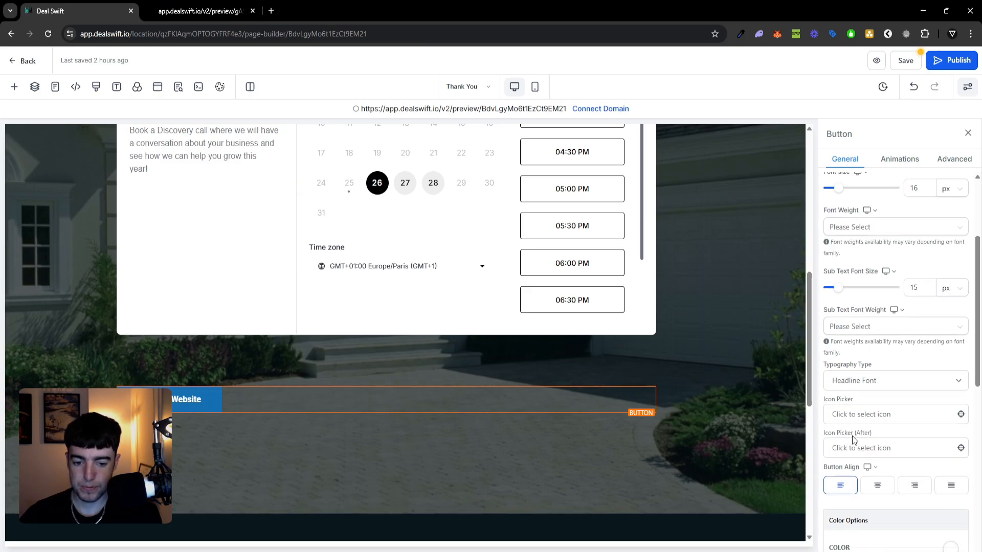
{"action": "scroll", "coordinate": [869, 440], "scroll_direction": "down", "scroll_amount": 1}
{"action": "left_click", "coordinate": [877, 438]}
Examine the Thank You page's layout from the hero and booking calendar down to the client testimonials and footer
{"action": "scroll", "coordinate": [620, 412], "scroll_direction": "up", "scroll_amount": 4}
{"action": "scroll", "coordinate": [620, 412], "scroll_direction": "up", "scroll_amount": 4}
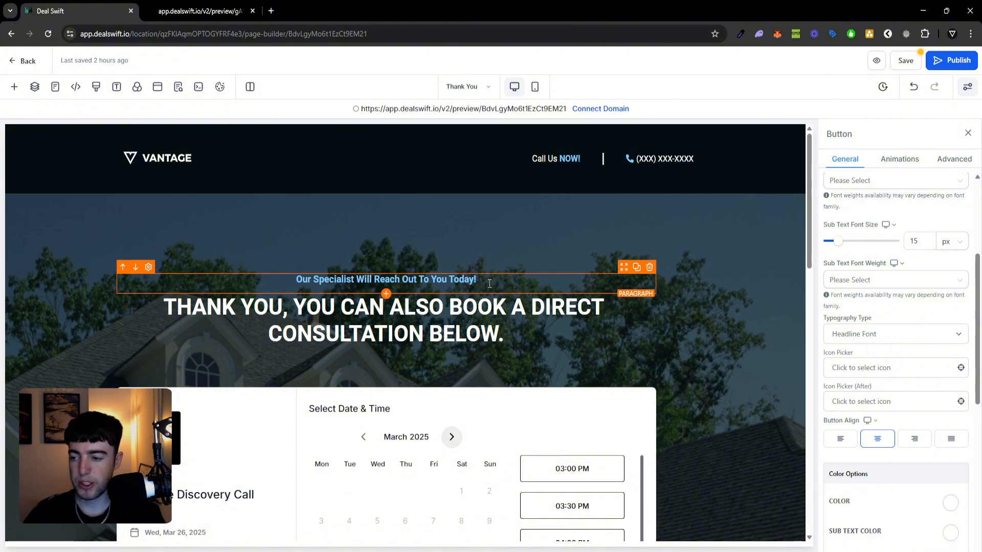
{"action": "scroll", "coordinate": [520, 333], "scroll_direction": "down", "scroll_amount": 5}
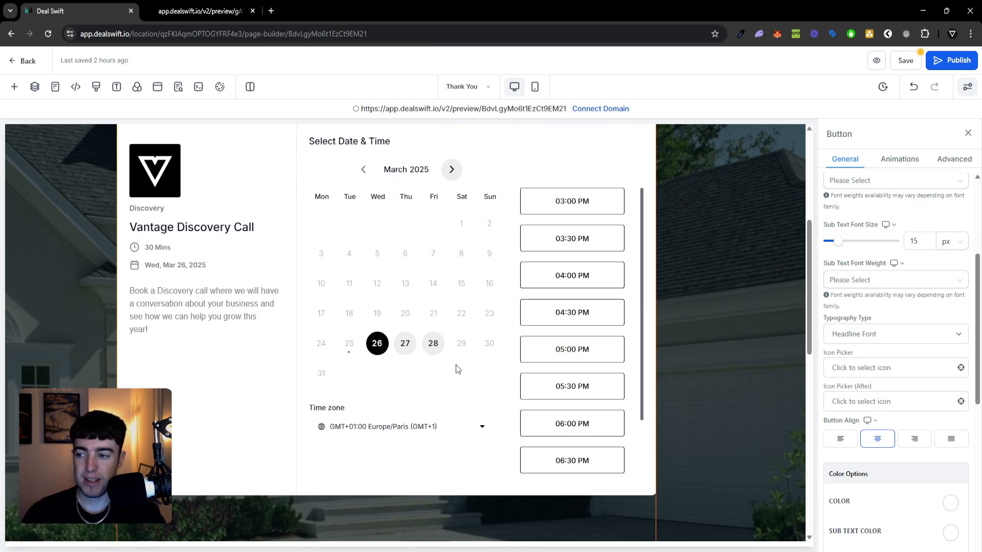
{"action": "scroll", "coordinate": [456, 364], "scroll_direction": "up", "scroll_amount": 2}
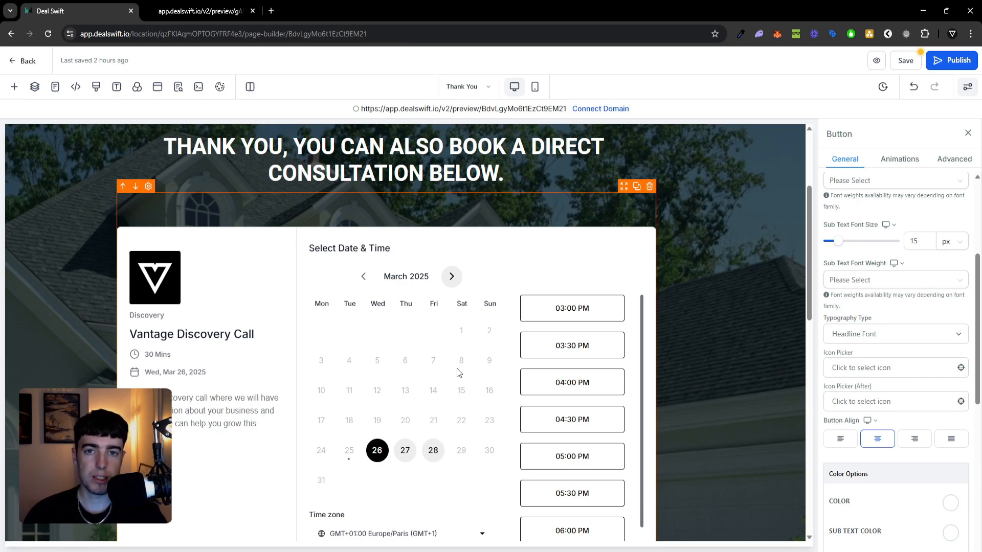
{"action": "scroll", "coordinate": [456, 369], "scroll_direction": "down", "scroll_amount": 2}
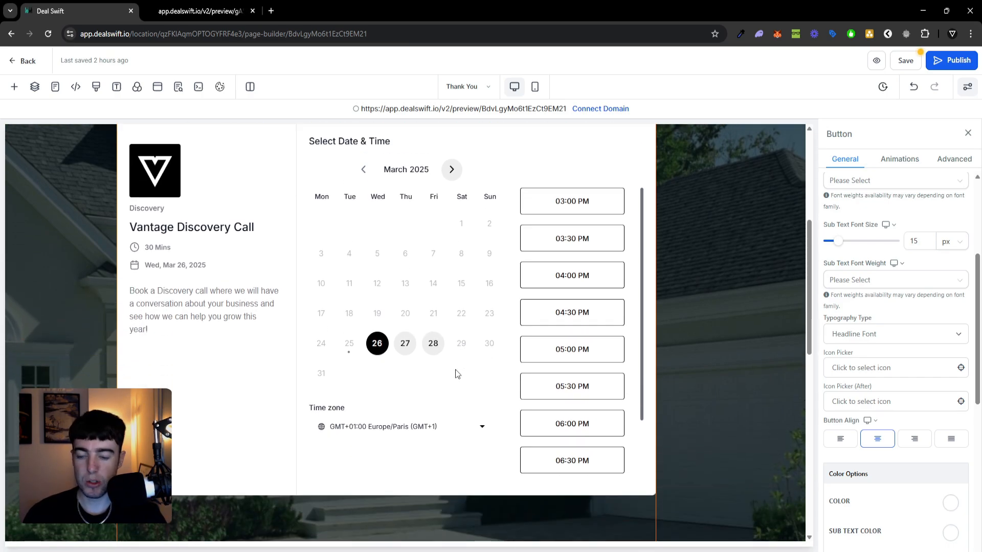
{"action": "scroll", "coordinate": [456, 369], "scroll_direction": "down", "scroll_amount": 10}
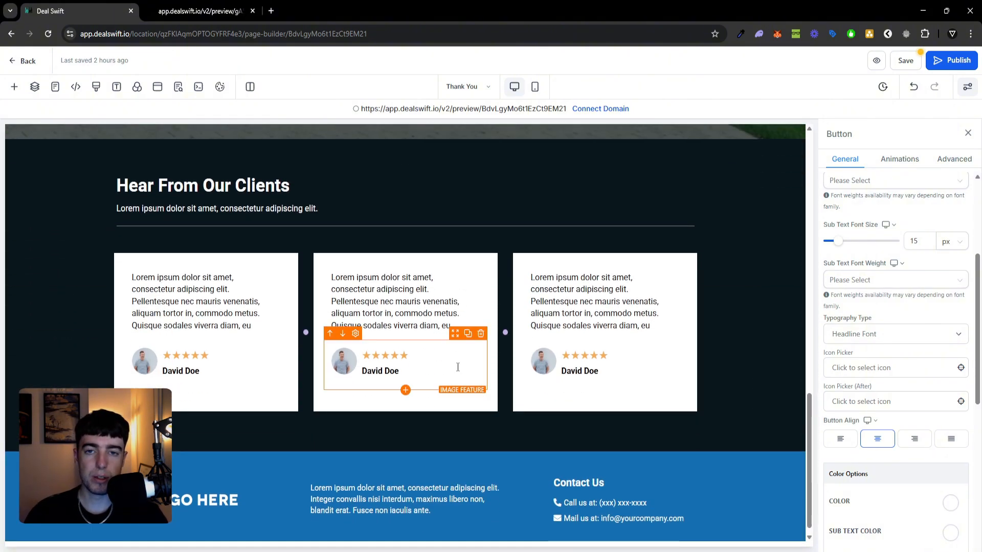
{"action": "scroll", "coordinate": [474, 369], "scroll_direction": "up", "scroll_amount": 10}
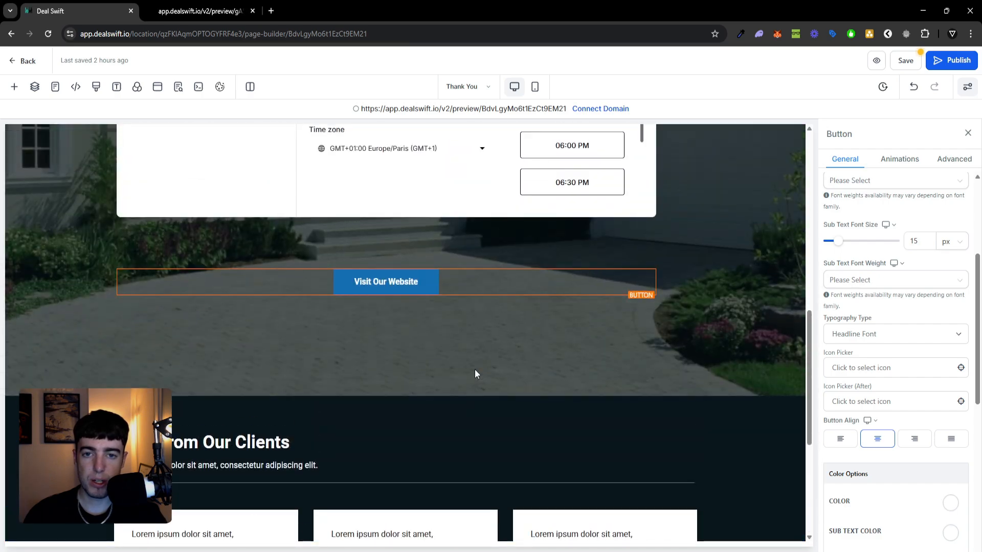
{"action": "scroll", "coordinate": [481, 372], "scroll_direction": "up", "scroll_amount": 2}
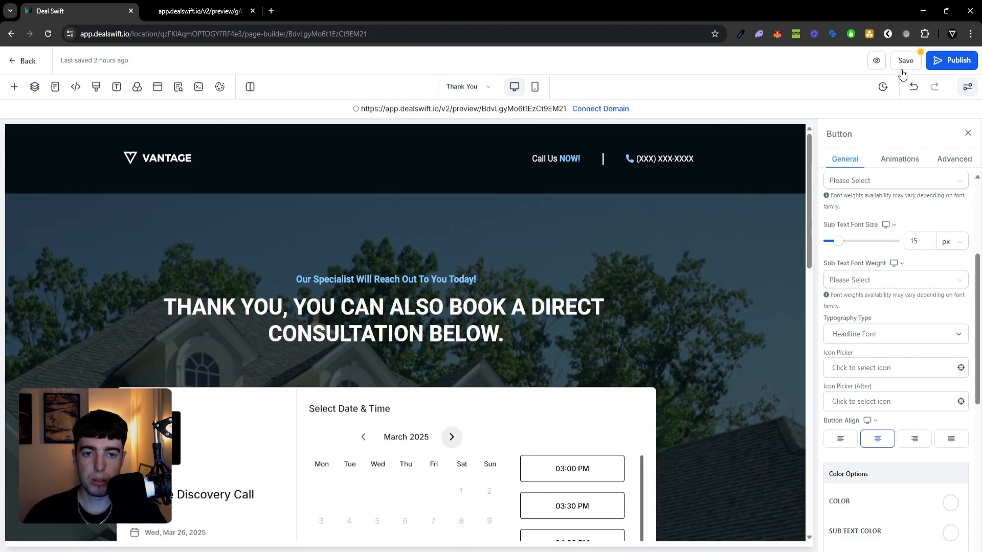
Save the Thank You page and return to the Seller Lead Funnel's steps overview
{"action": "left_click", "coordinate": [902, 62]}
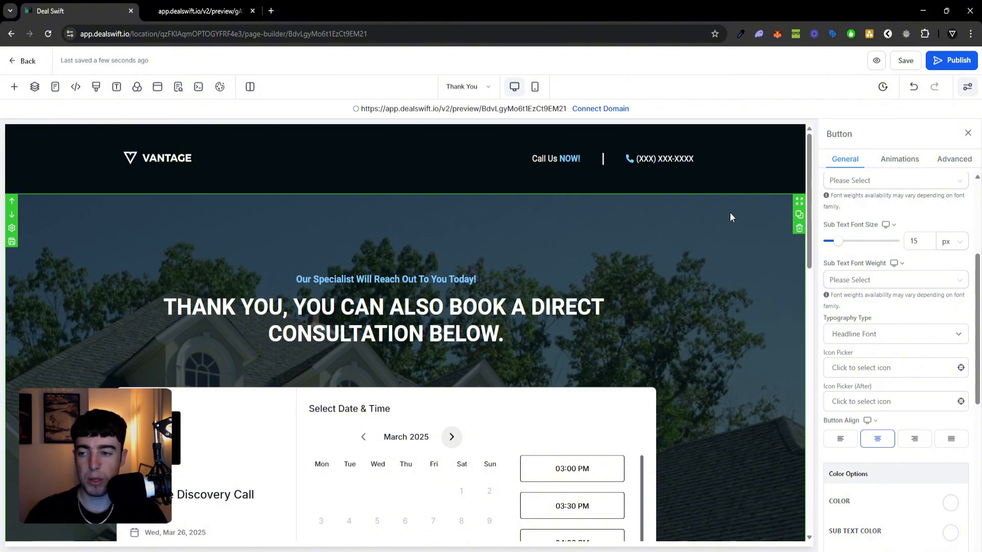
{"action": "left_click", "coordinate": [28, 61]}
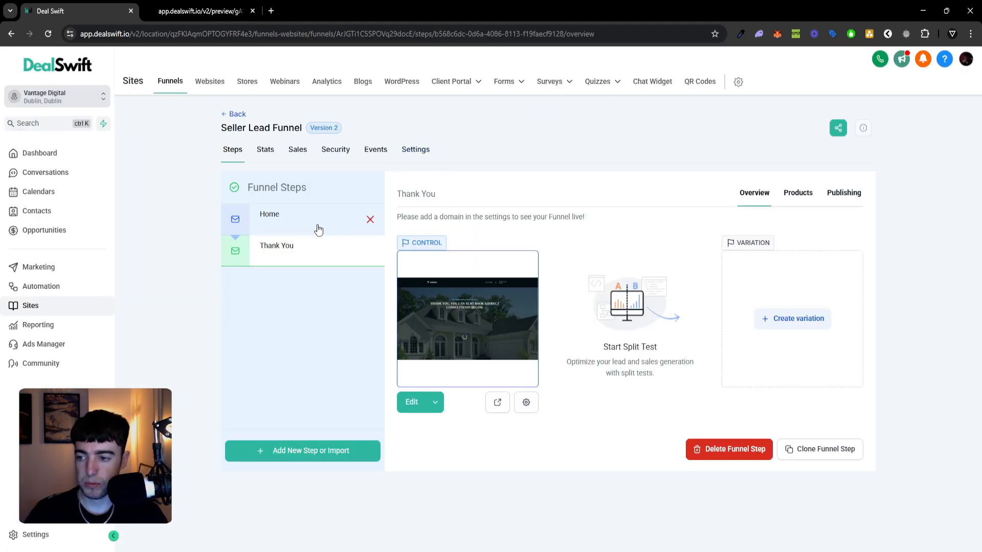
Look through the Seller Lead Funnel's stats, sales, security headers and tracking events, and open its settings
{"action": "left_click", "coordinate": [264, 155]}
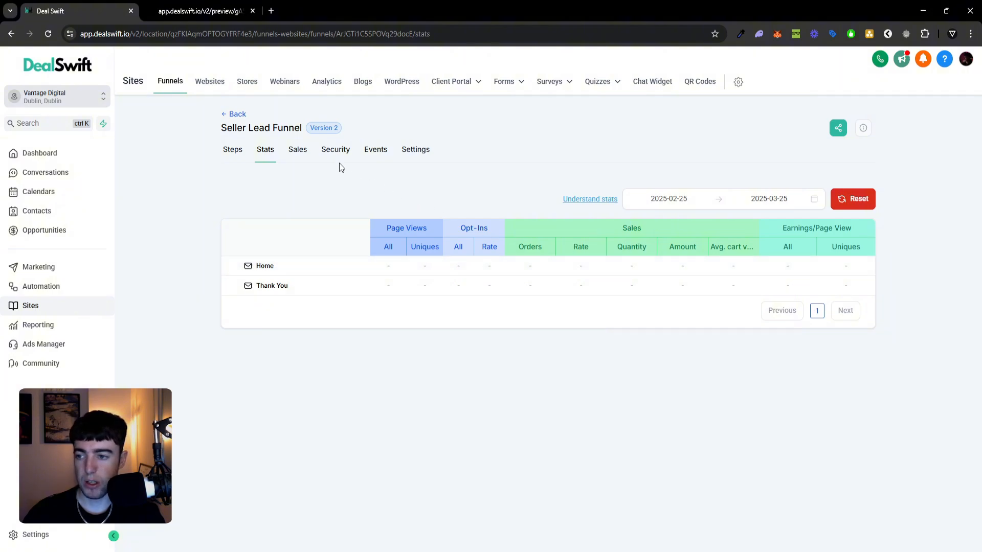
{"action": "left_click", "coordinate": [308, 157]}
{"action": "left_click", "coordinate": [330, 159]}
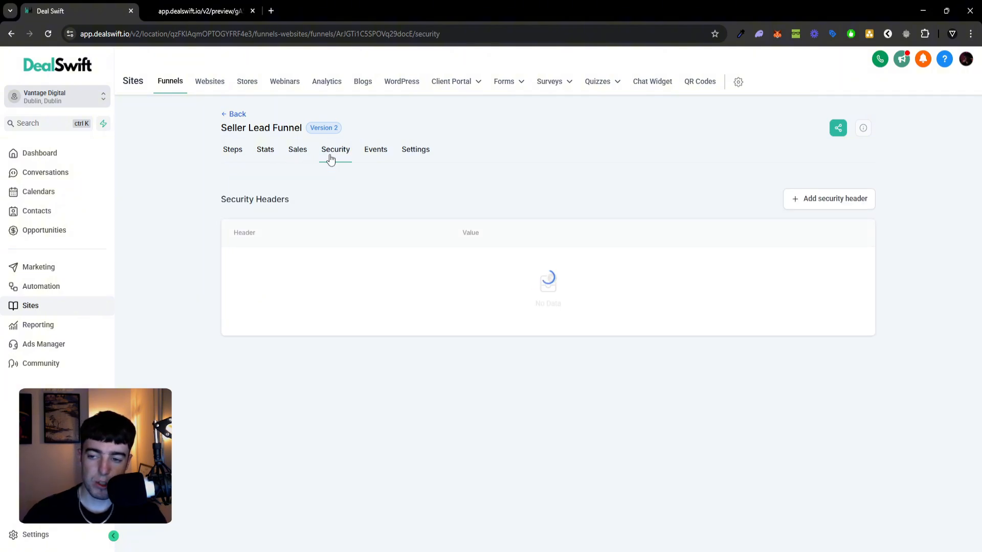
{"action": "left_click", "coordinate": [369, 156]}
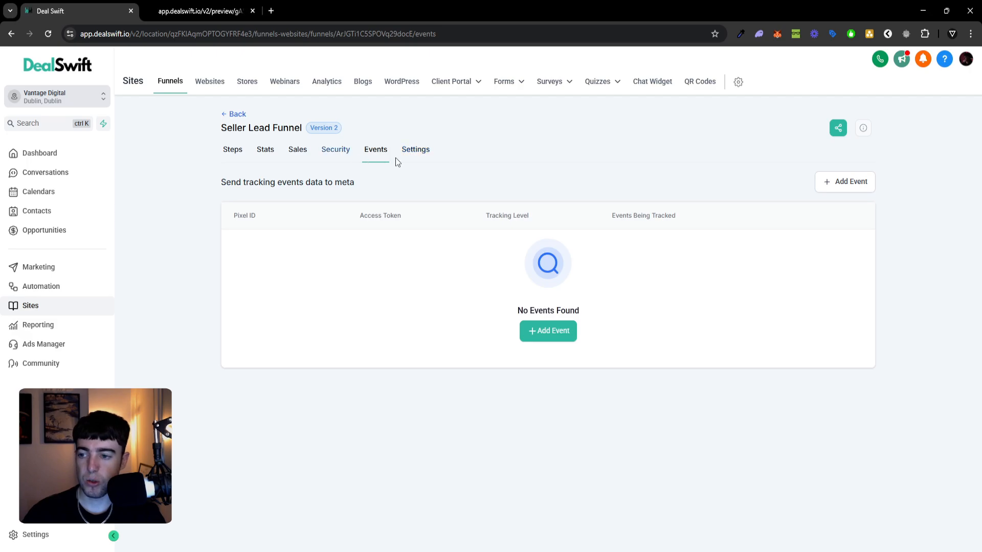
{"action": "left_click", "coordinate": [424, 158]}
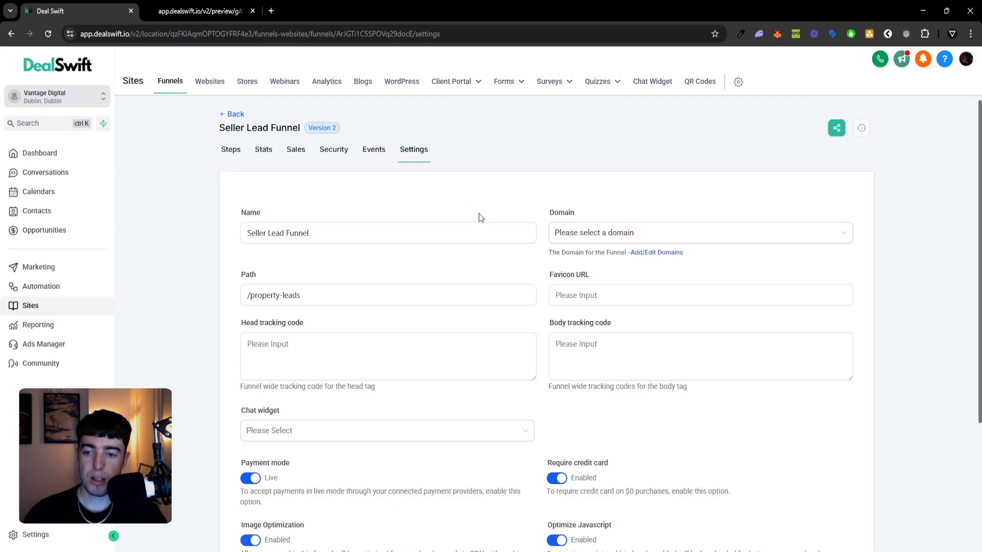
Examine the domain choices and the other general settings of the Seller Lead Funnel
{"action": "left_click", "coordinate": [666, 233]}
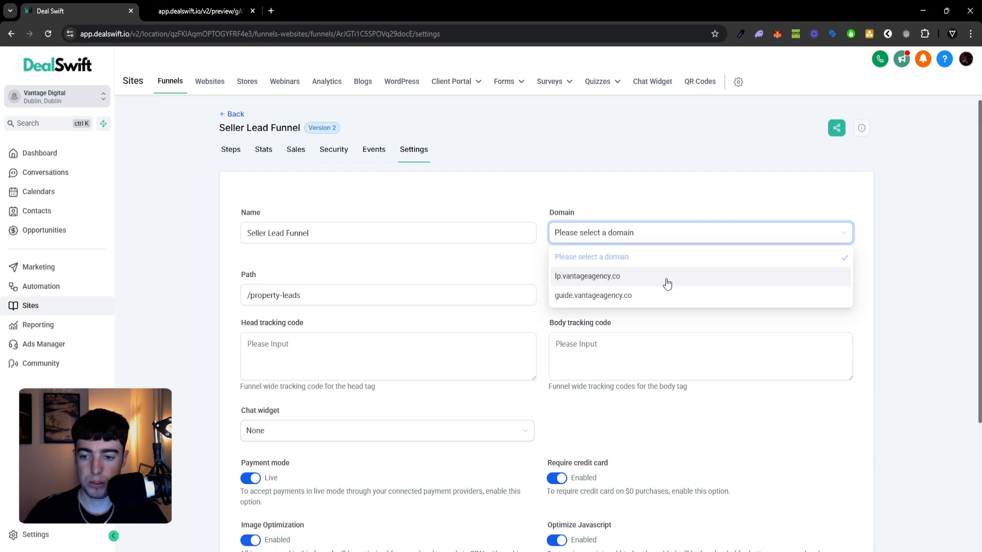
{"action": "left_click", "coordinate": [682, 239]}
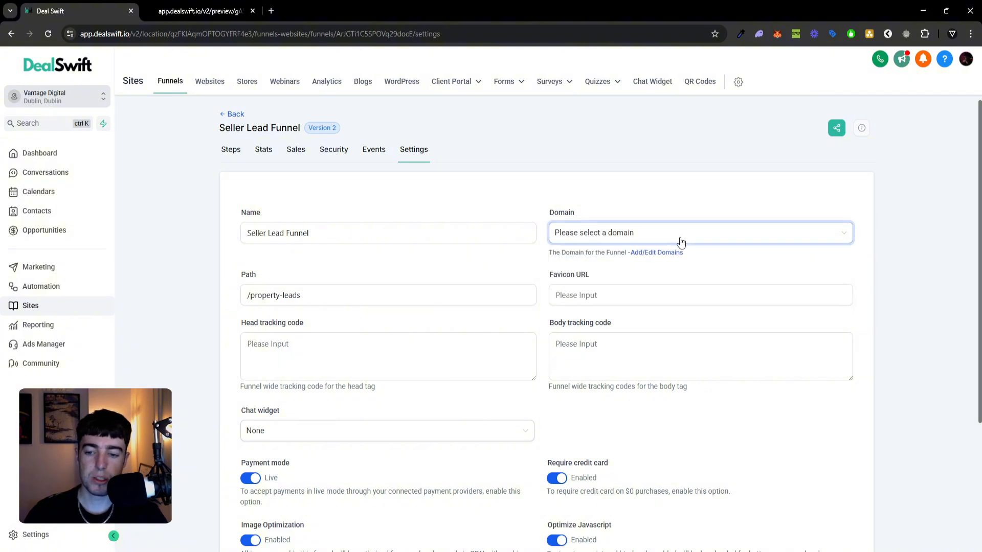
{"action": "left_click", "coordinate": [680, 239]}
{"action": "left_click", "coordinate": [693, 214]}
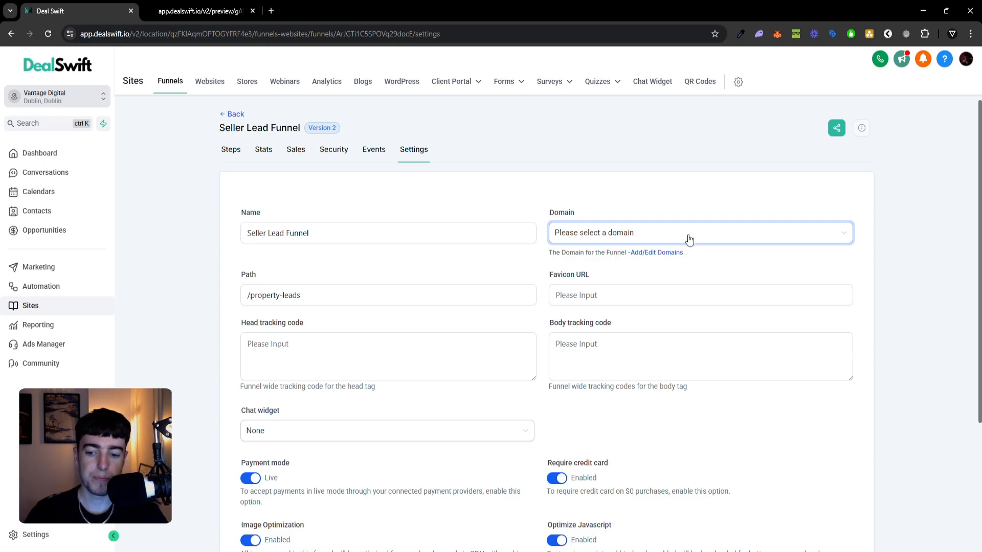
{"action": "scroll", "coordinate": [700, 261], "scroll_direction": "down", "scroll_amount": 1}
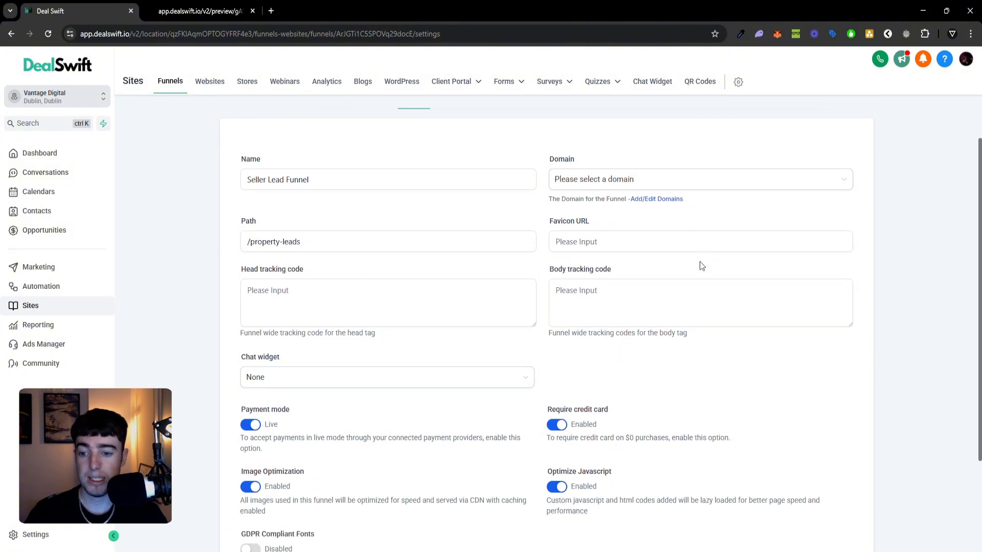
Examine the head and body tracking code fields and the payment, optimization and font options in the Seller Lead Funnel's settings
{"action": "scroll", "coordinate": [473, 290], "scroll_direction": "down", "scroll_amount": 1}
{"action": "scroll", "coordinate": [473, 290], "scroll_direction": "down", "scroll_amount": 1}
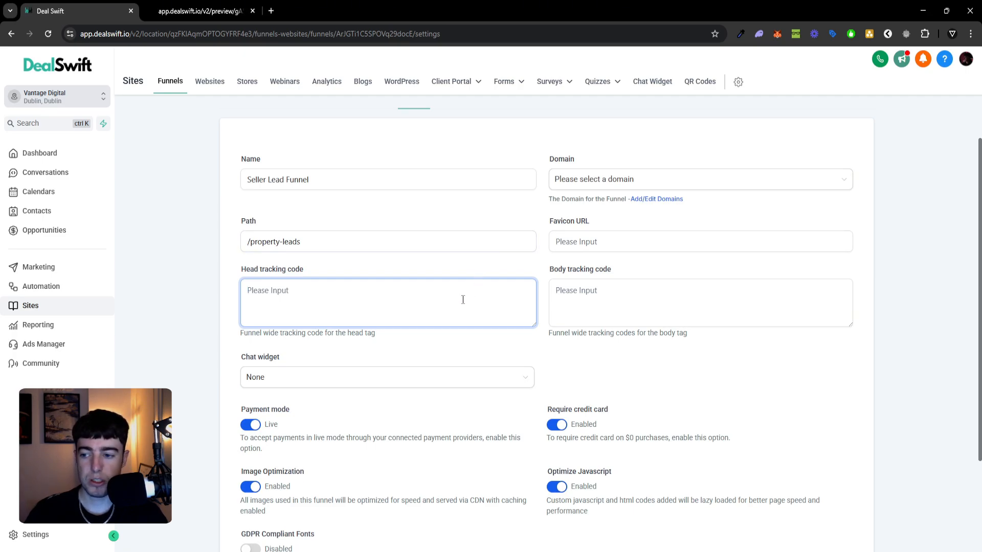
{"action": "left_click", "coordinate": [597, 293]}
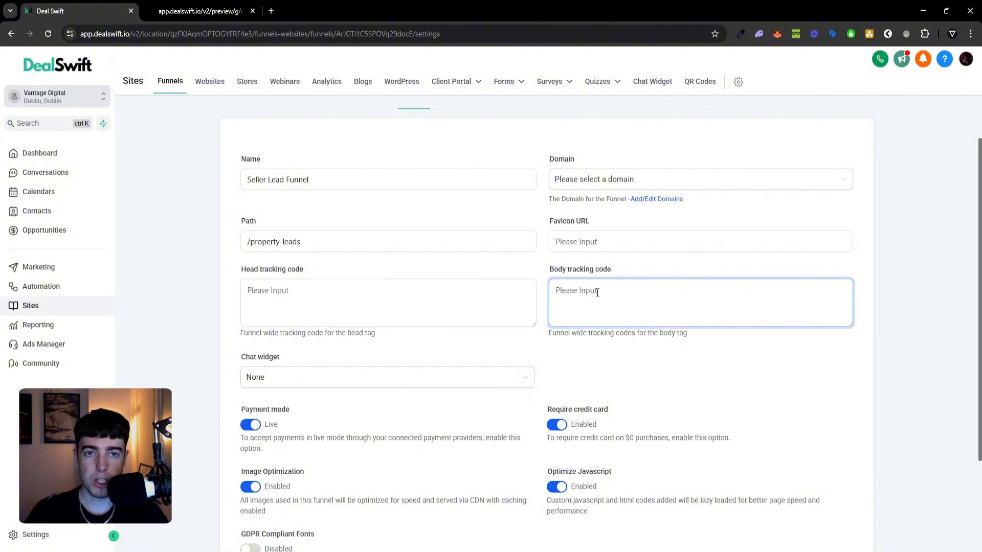
{"action": "scroll", "coordinate": [573, 329], "scroll_direction": "down", "scroll_amount": 1}
{"action": "scroll", "coordinate": [573, 328], "scroll_direction": "down", "scroll_amount": 2}
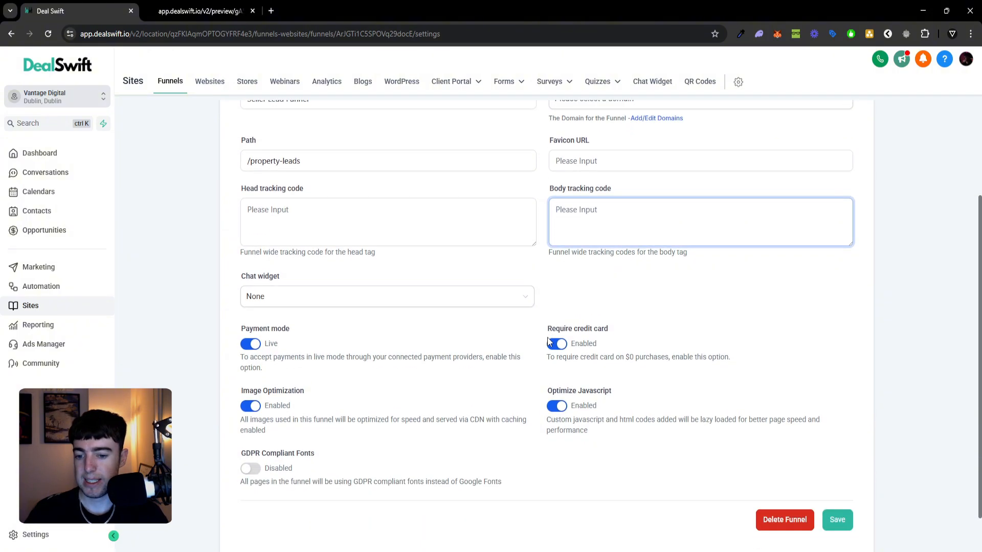
{"action": "scroll", "coordinate": [792, 411], "scroll_direction": "up", "scroll_amount": 3}
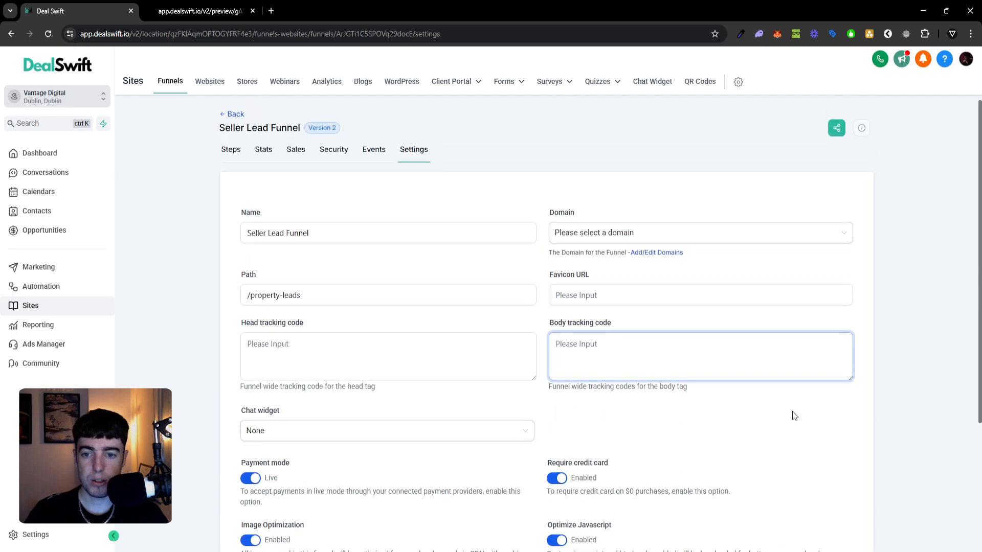
Return to the Seller Lead Funnel's steps overview, view its sharing options and close them
{"action": "left_click", "coordinate": [237, 159]}
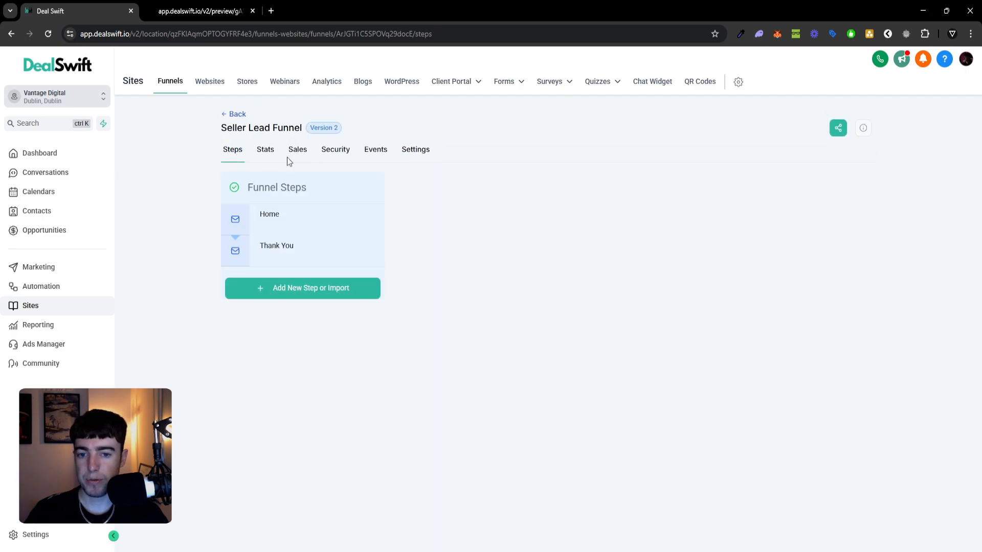
{"action": "left_click", "coordinate": [837, 129]}
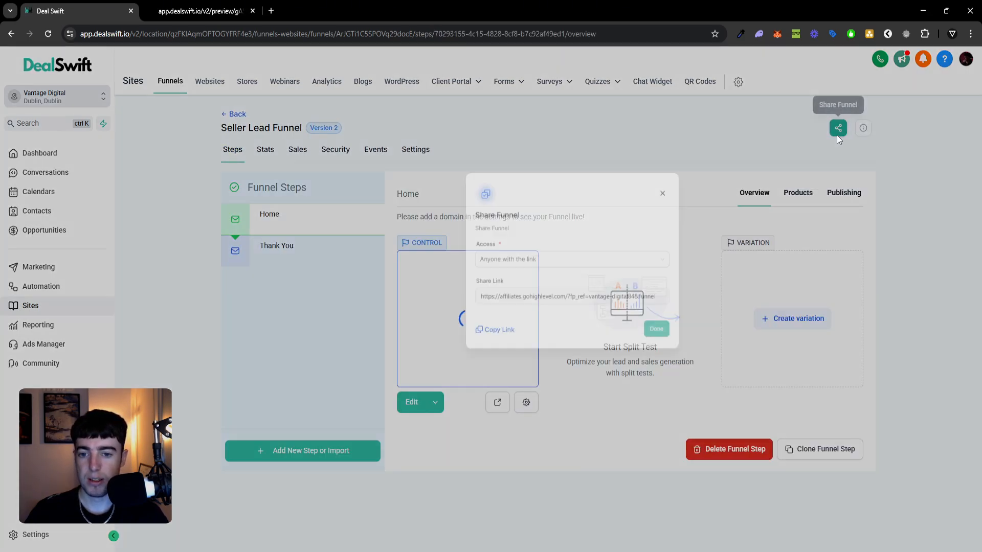
{"action": "left_click", "coordinate": [620, 205]}
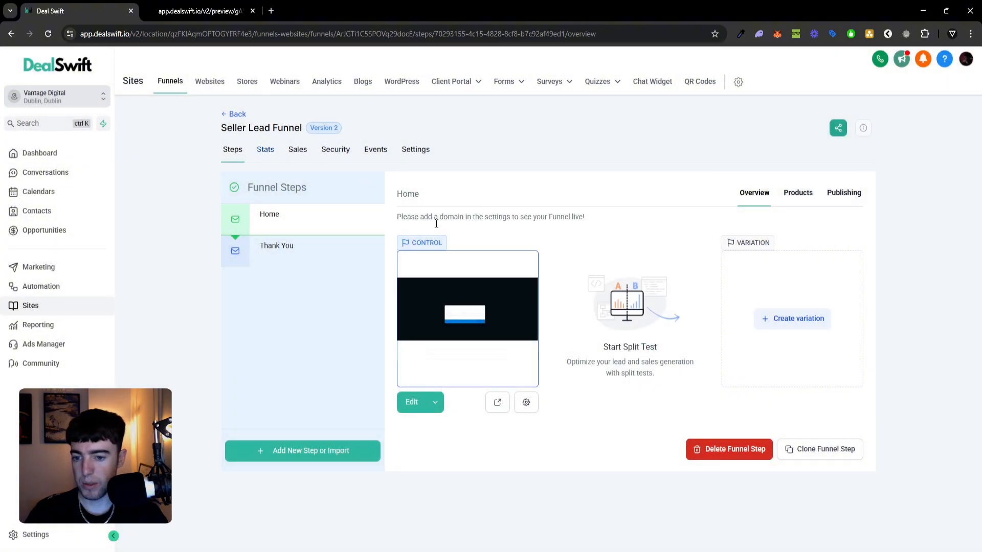
Preview the Home page, close the duplicate preview, and examine the page from the hero survey down to the client testimonials
{"action": "left_click", "coordinate": [499, 409]}
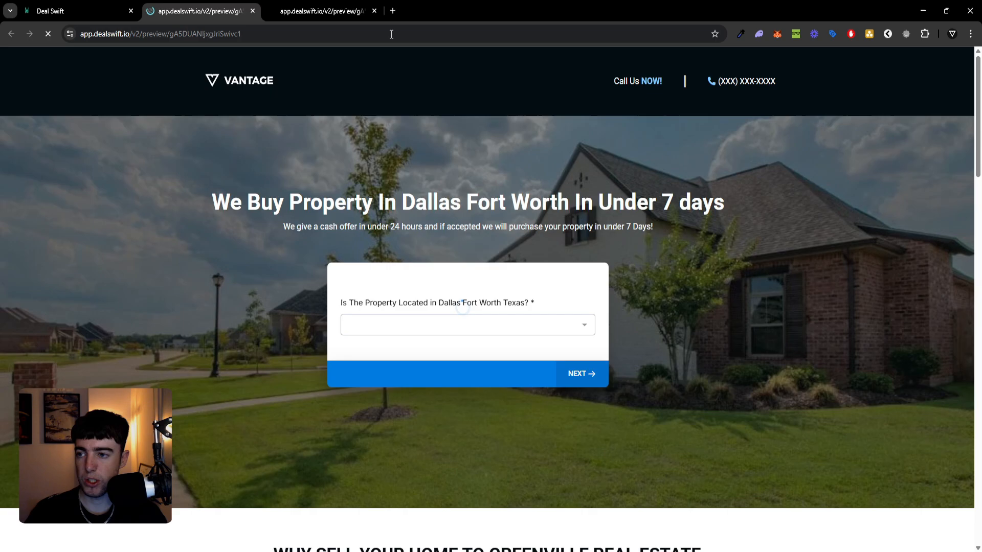
{"action": "left_click", "coordinate": [373, 11]}
{"action": "scroll", "coordinate": [480, 241], "scroll_direction": "down", "scroll_amount": 12}
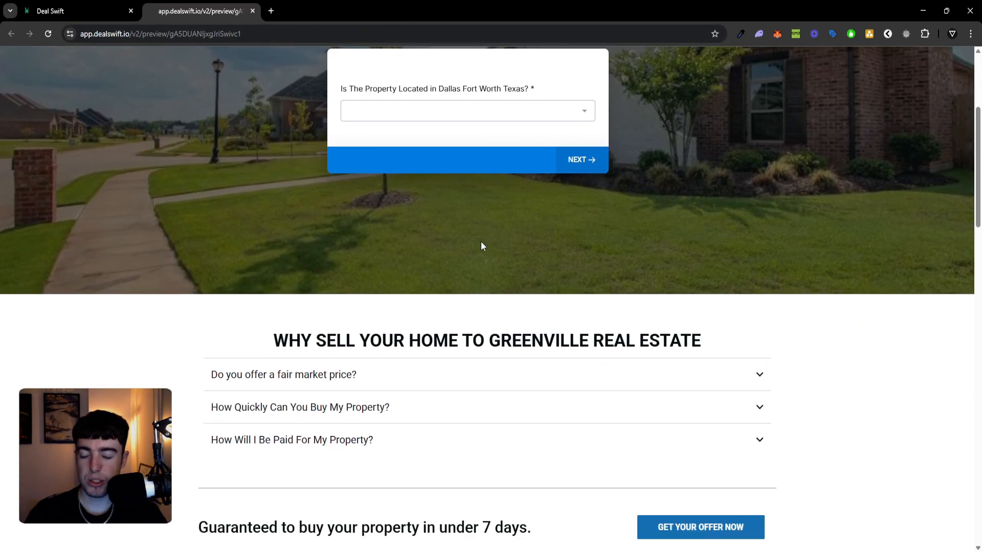
{"action": "scroll", "coordinate": [486, 253], "scroll_direction": "down", "scroll_amount": 15}
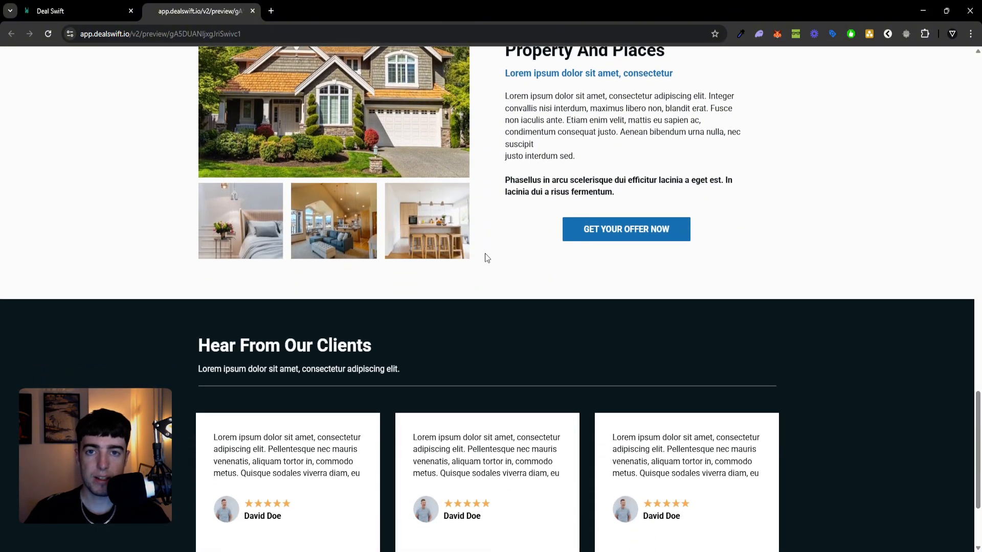
{"action": "scroll", "coordinate": [487, 254], "scroll_direction": "up", "scroll_amount": 15}
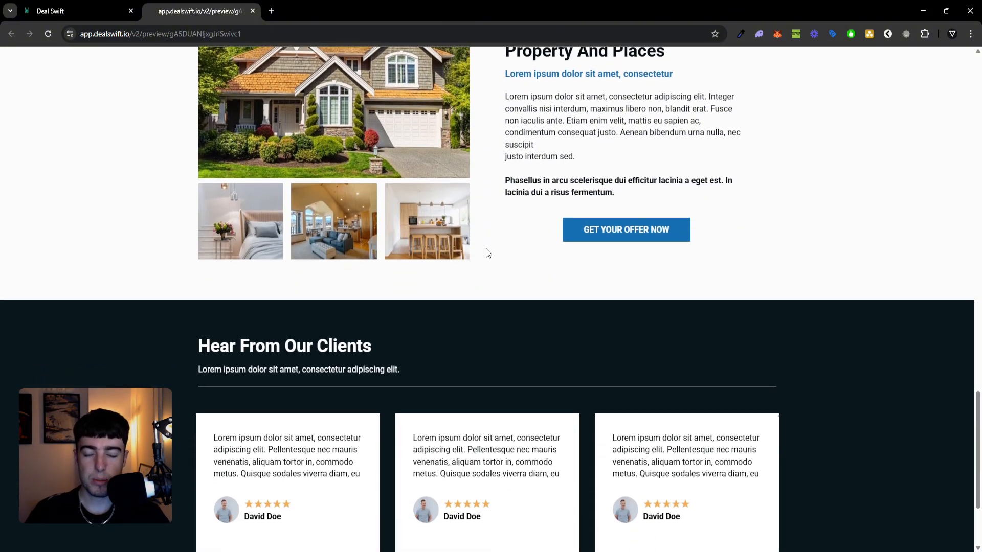
{"action": "scroll", "coordinate": [487, 253], "scroll_direction": "up", "scroll_amount": 8}
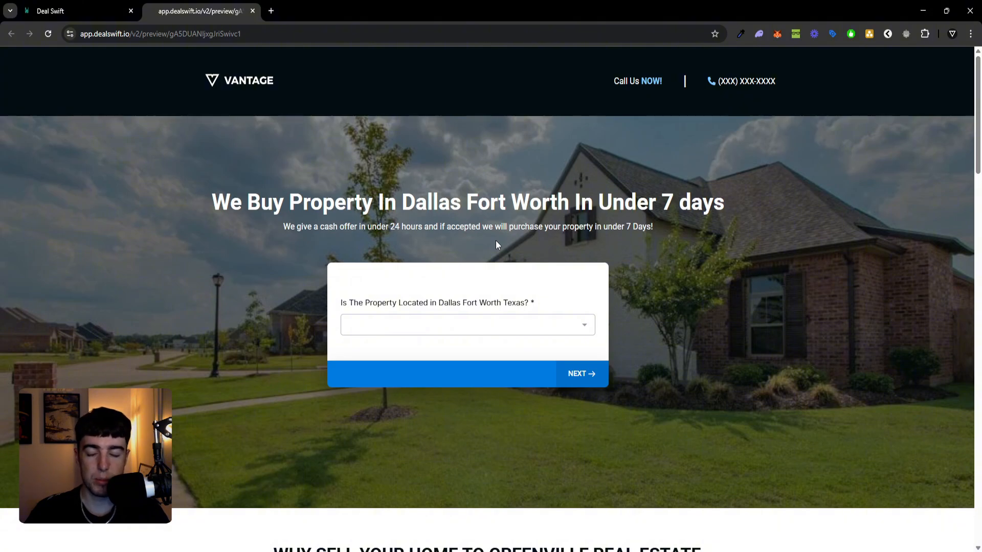
{"action": "scroll", "coordinate": [496, 241], "scroll_direction": "down", "scroll_amount": 5}
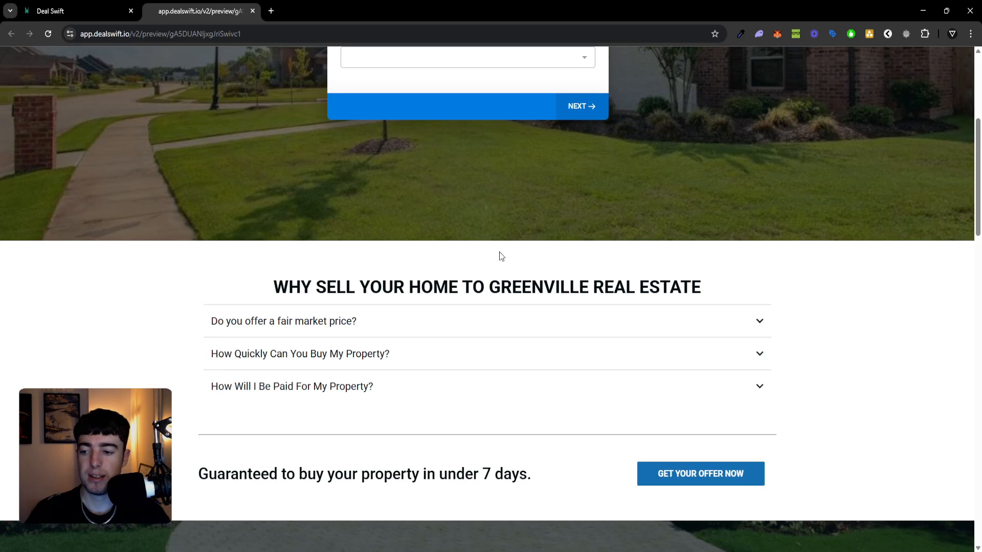
{"action": "scroll", "coordinate": [499, 256], "scroll_direction": "up", "scroll_amount": 5}
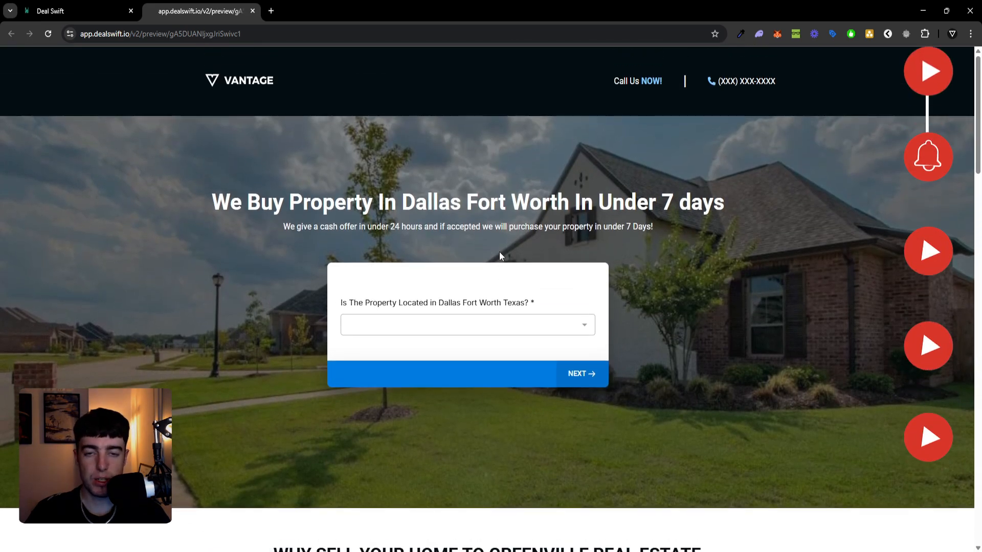
{"action": "scroll", "coordinate": [498, 243], "scroll_direction": "down", "scroll_amount": 3}
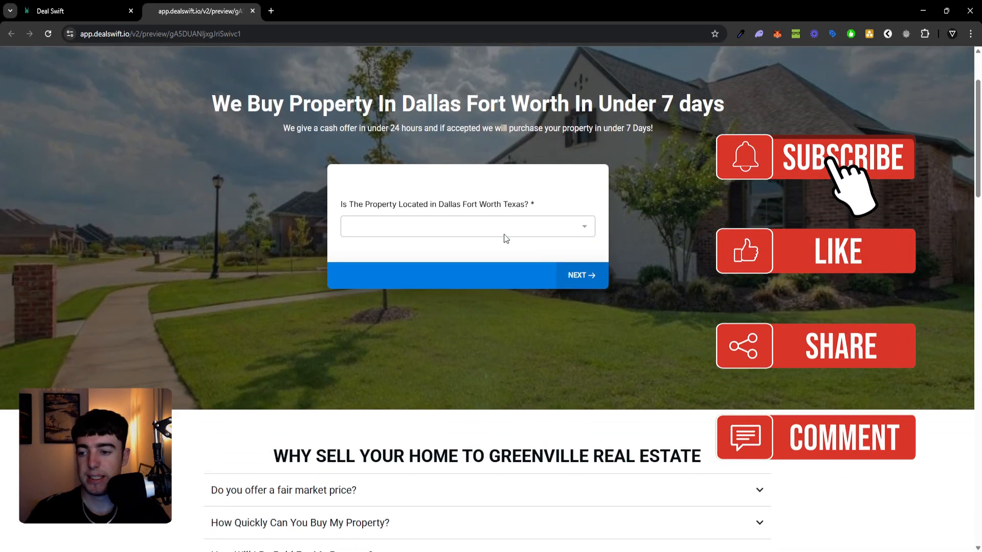
{"action": "scroll", "coordinate": [504, 236], "scroll_direction": "down", "scroll_amount": 1}
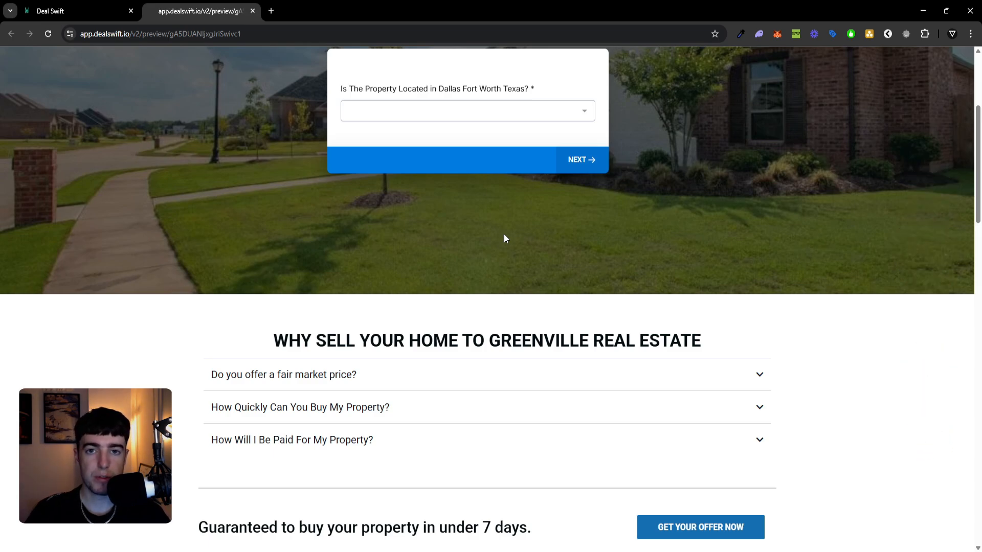
{"action": "scroll", "coordinate": [537, 246], "scroll_direction": "down", "scroll_amount": 7}
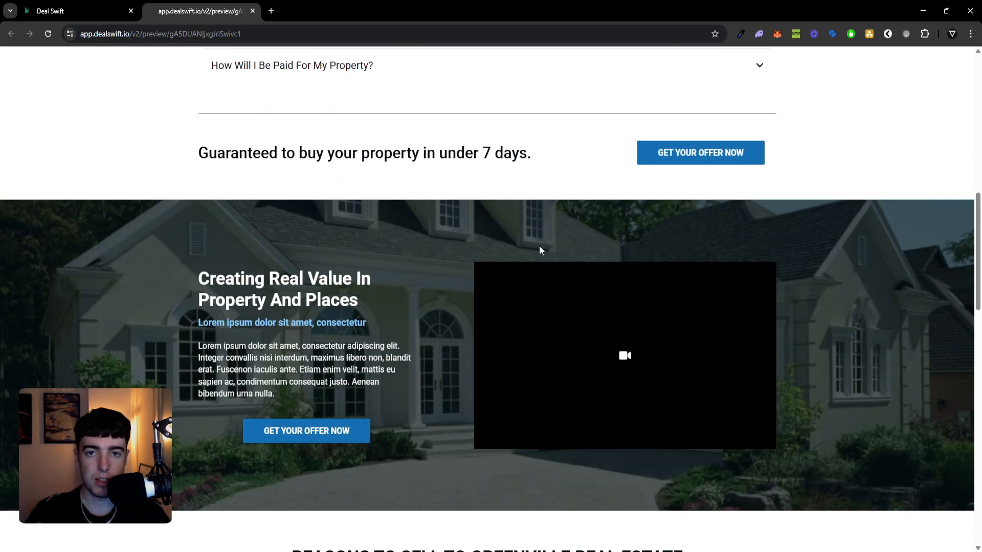